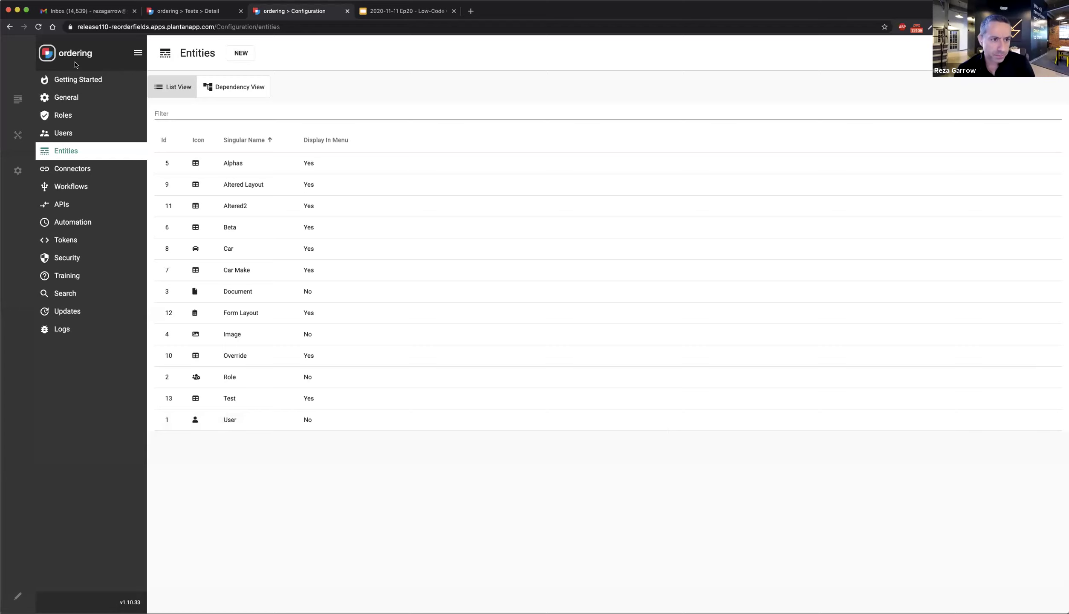
# Open the Test entity's properties from Configuration, listing custom properties Test 1 through Test 4.
pyautogui.click(190, 14)
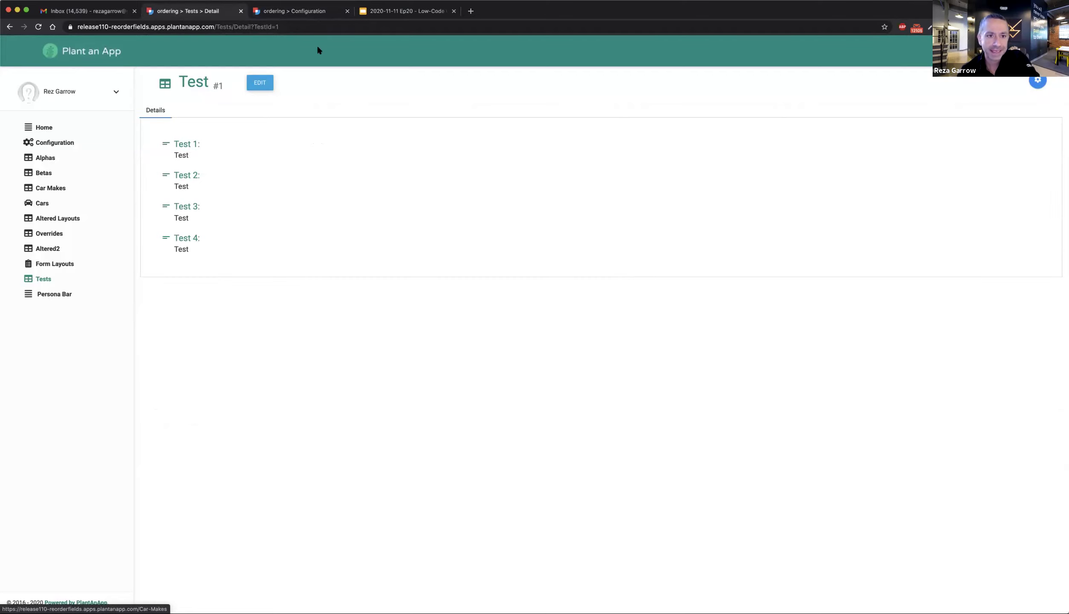
pyautogui.click(319, 15)
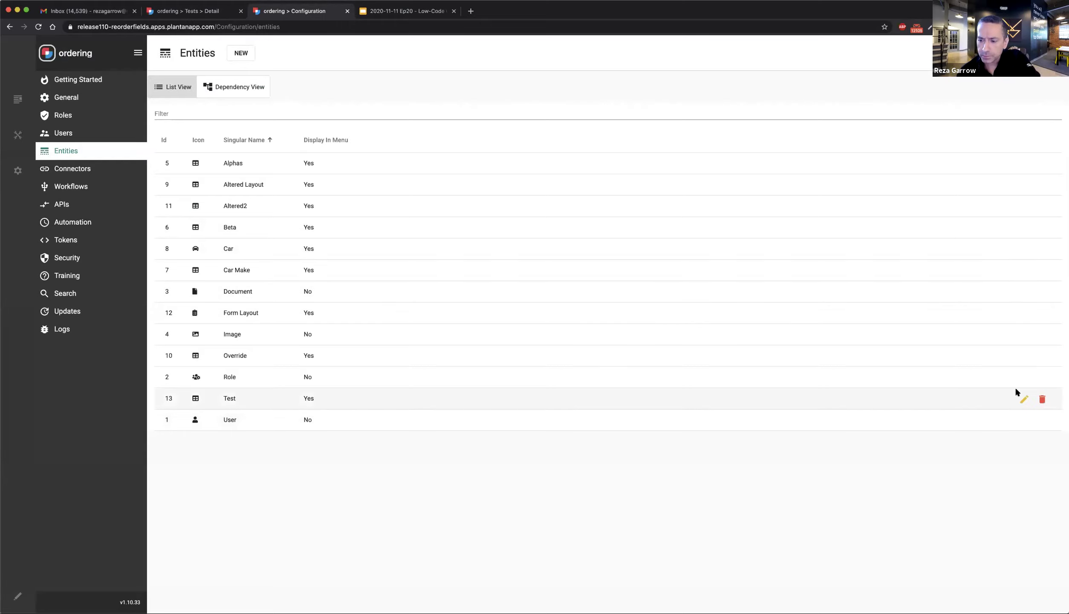
pyautogui.click(1023, 397)
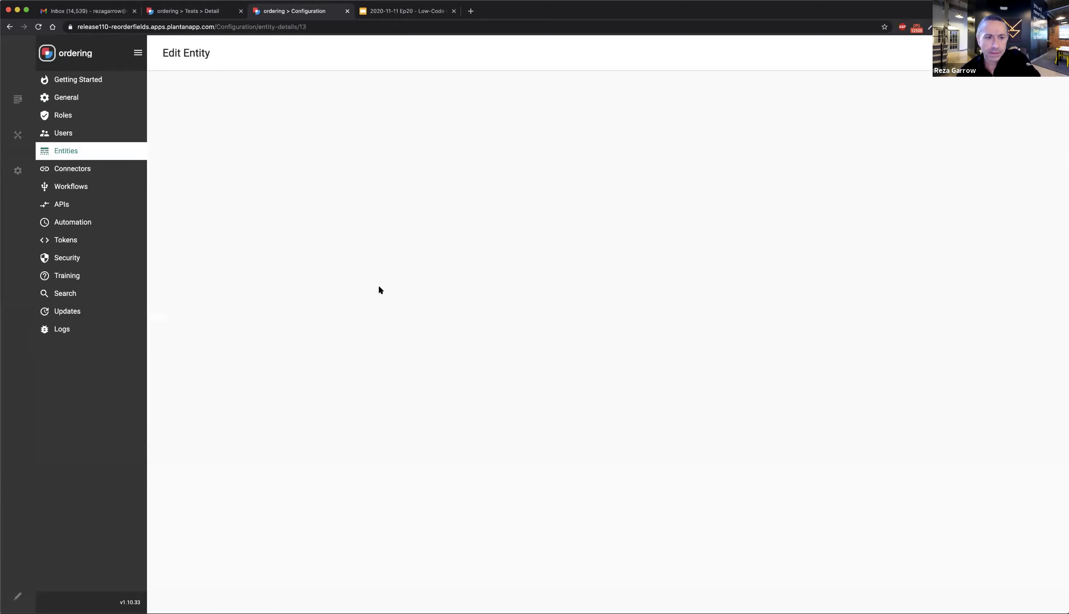
pyautogui.click(597, 82)
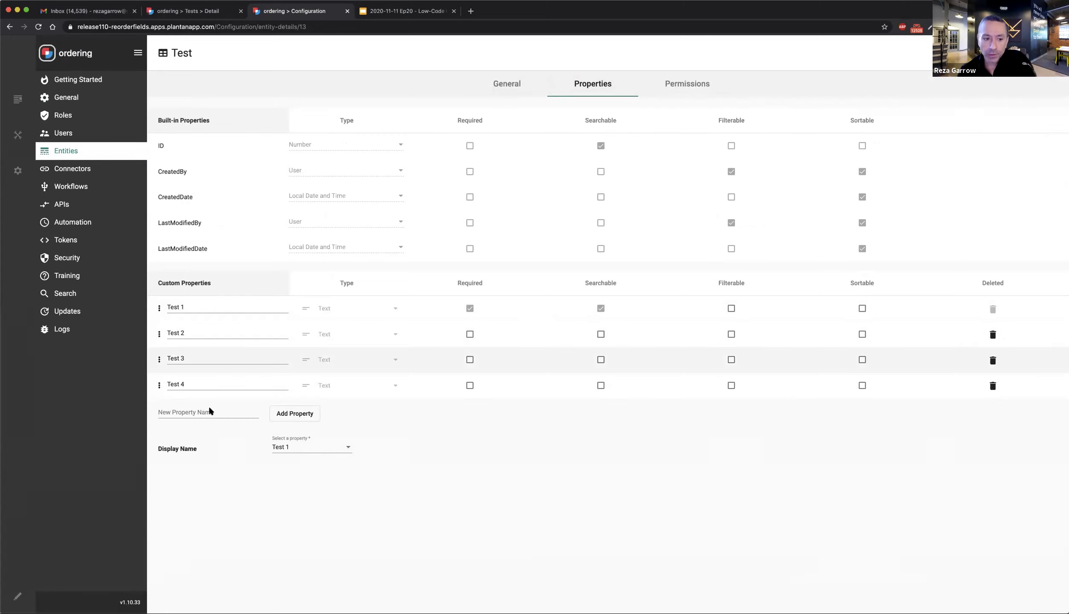
pyautogui.click(187, 10)
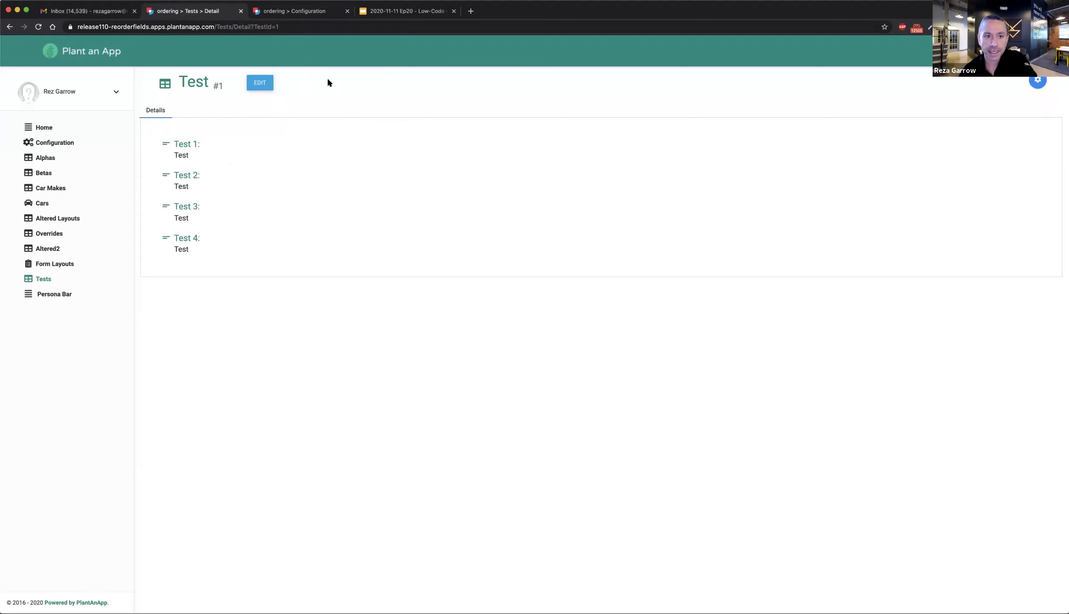
pyautogui.click(293, 13)
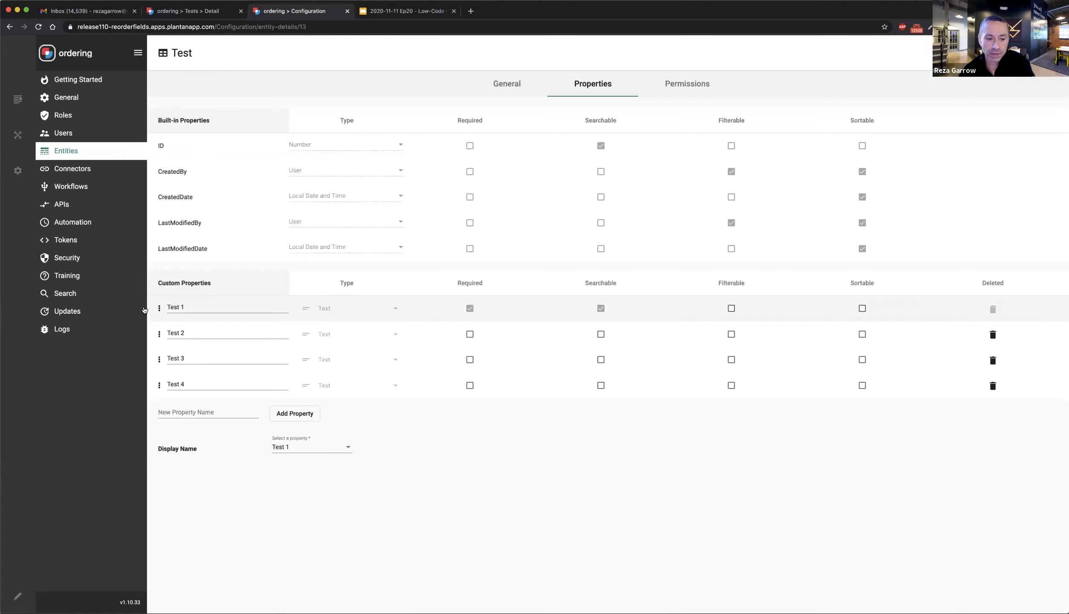
# Create a new entity with singular name Field and plural Fields, moving to its Properties.
pyautogui.click(55, 152)
pyautogui.click(241, 53)
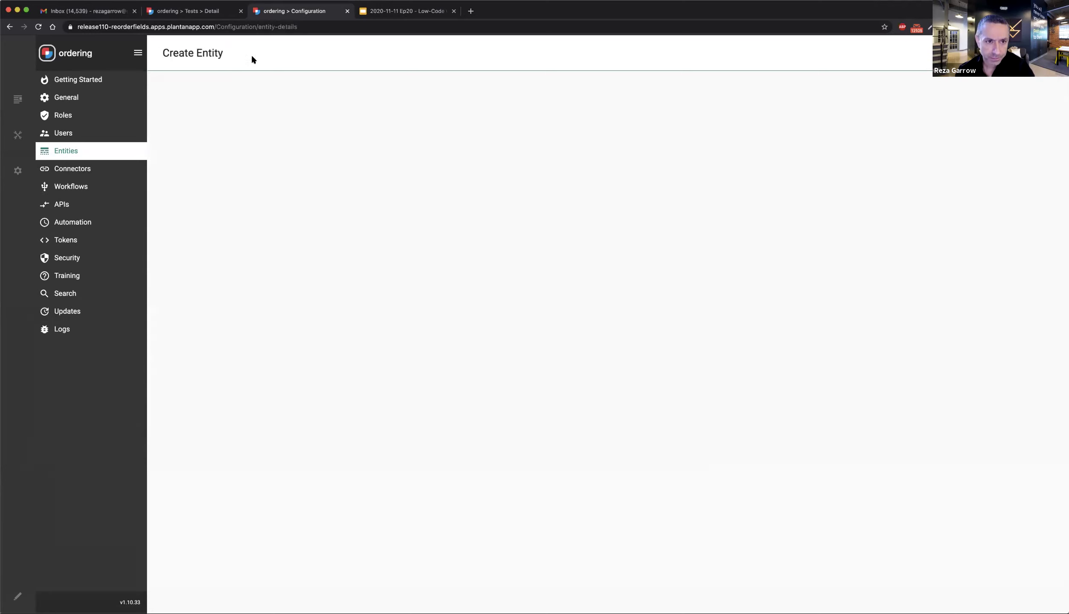
pyautogui.click(569, 125)
pyautogui.write('Field')
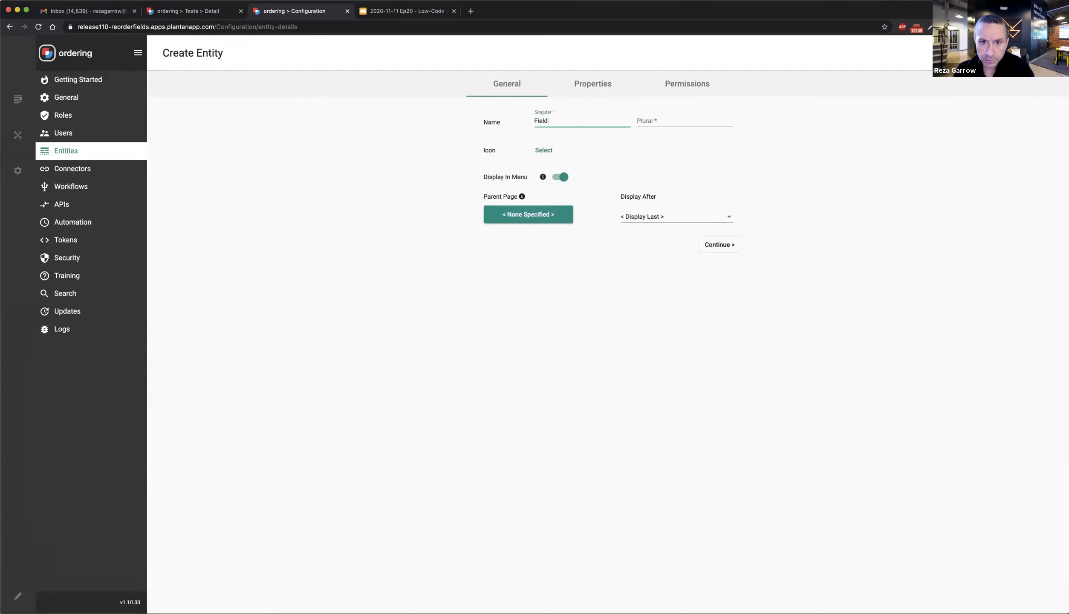
pyautogui.press('Tab')
pyautogui.write('Fields')
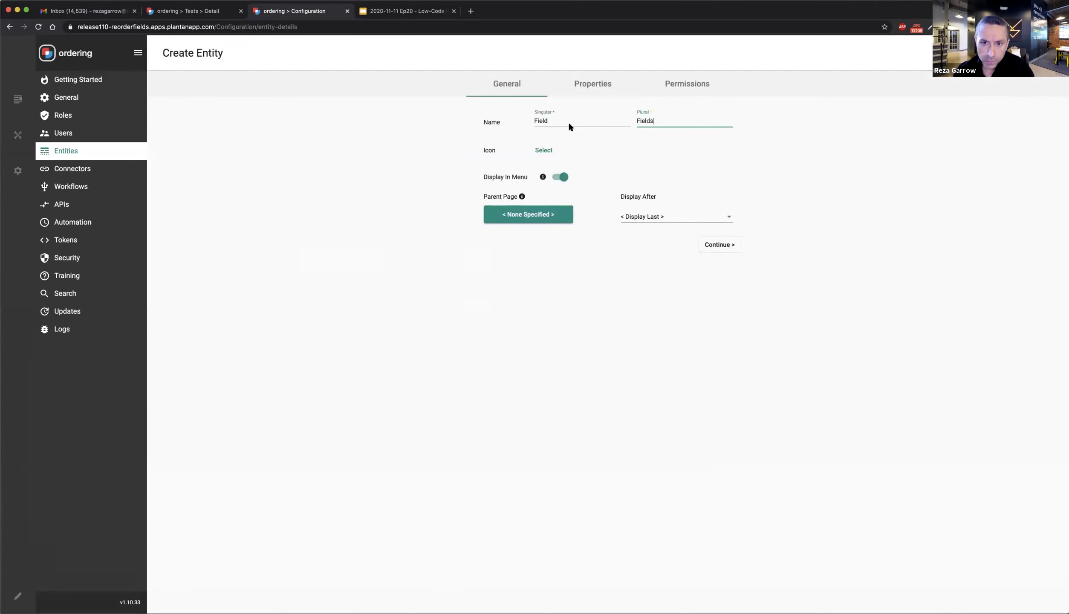
pyautogui.click(601, 88)
# Add Text properties Field, Field 2, Field 3 and Field 5 to the Field entity.
pyautogui.click(206, 311)
pyautogui.write('F')
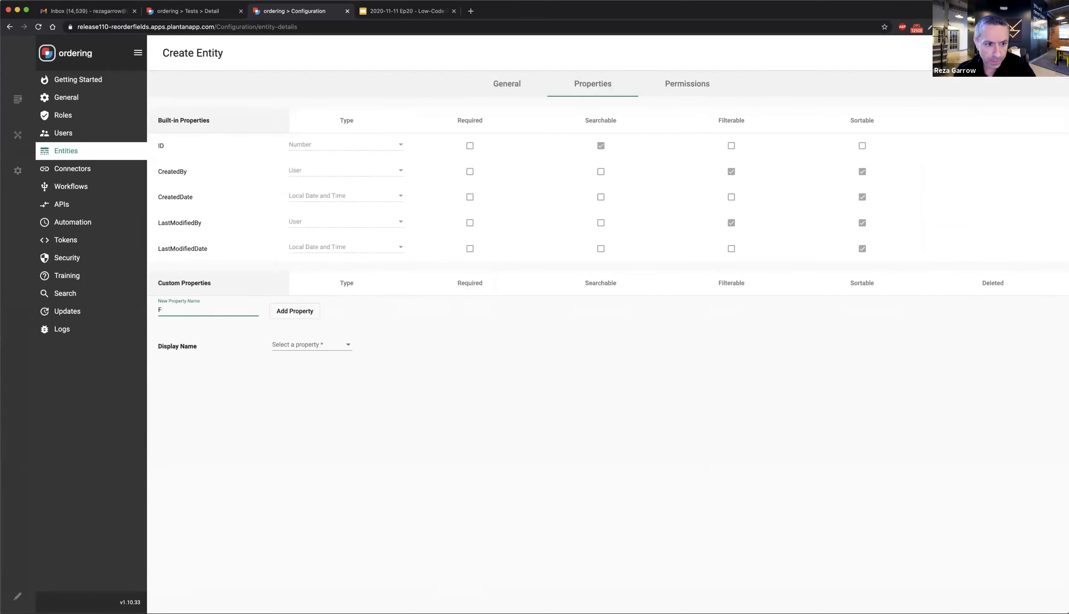
pyautogui.write('oiields')
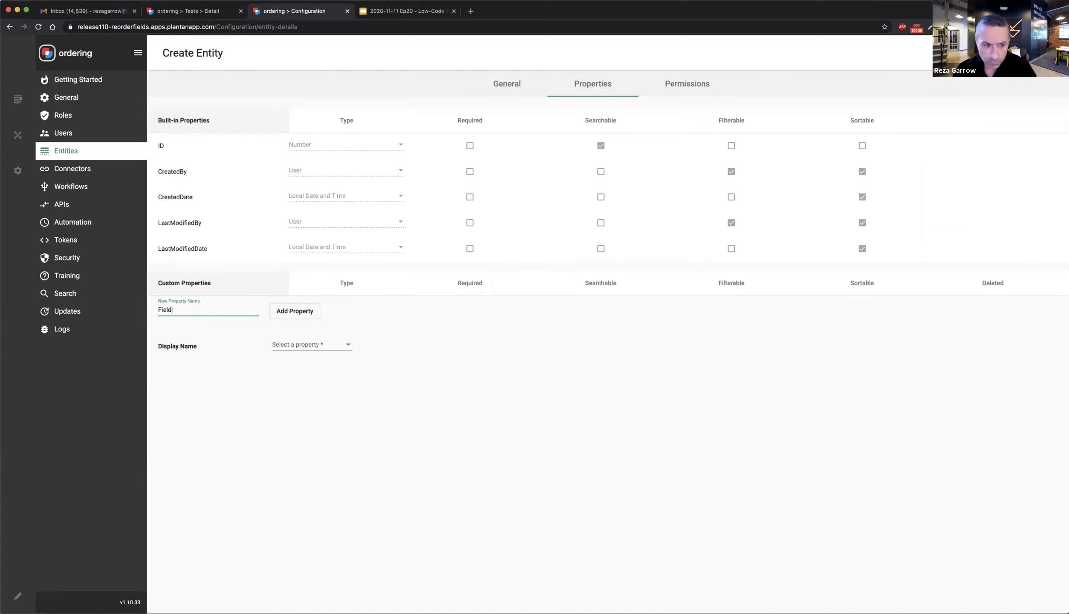
pyautogui.click(301, 311)
pyautogui.click(190, 337)
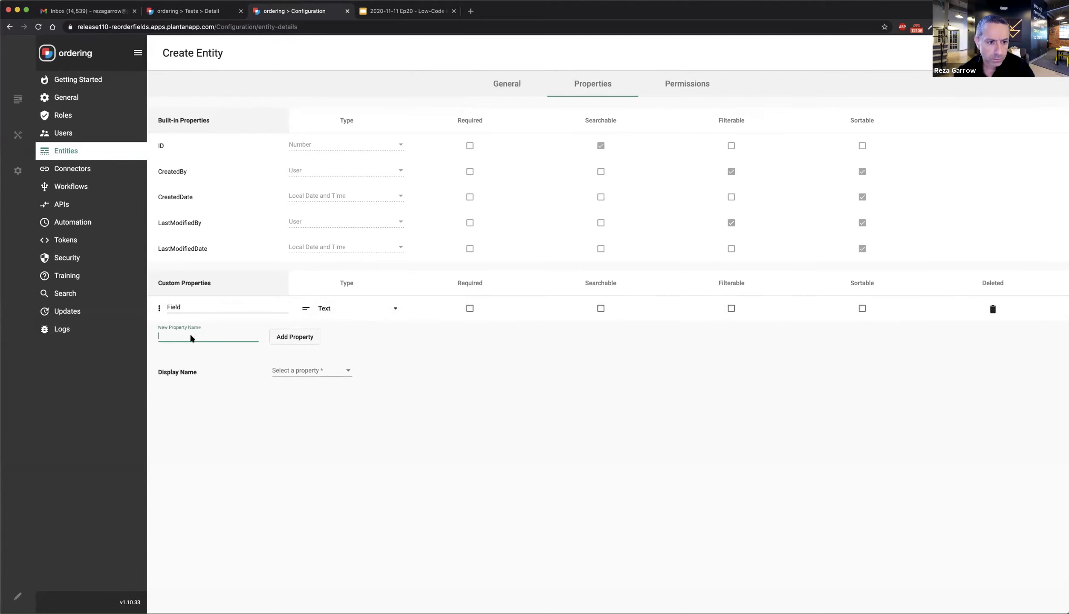
pyautogui.write('Field 2')
pyautogui.click(303, 336)
pyautogui.click(212, 358)
pyautogui.write('Field 3')
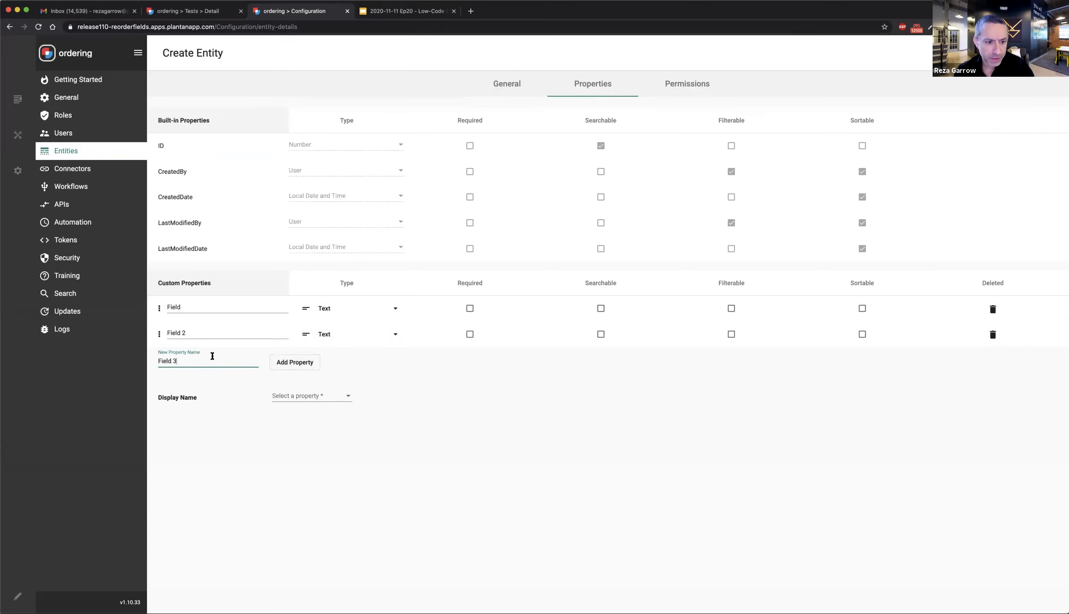
pyautogui.click(278, 361)
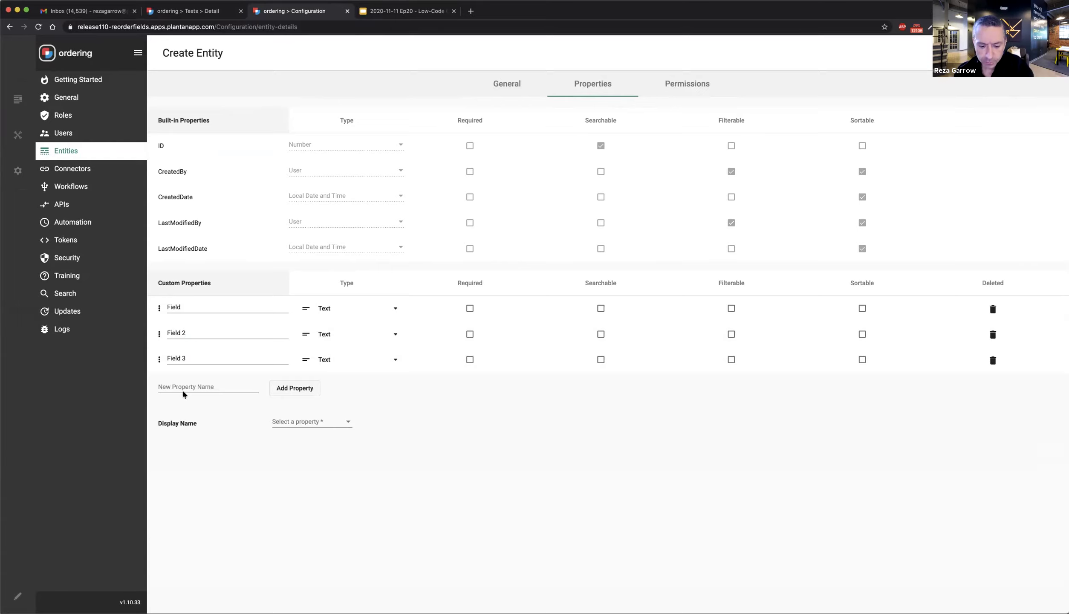
pyautogui.click(204, 385)
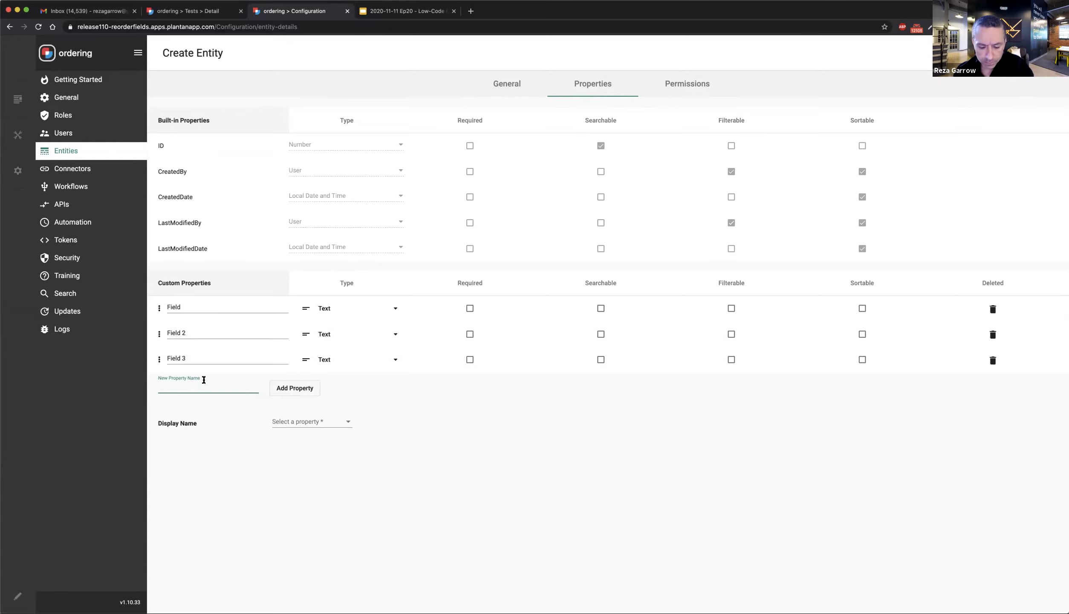
pyautogui.write('Field ')
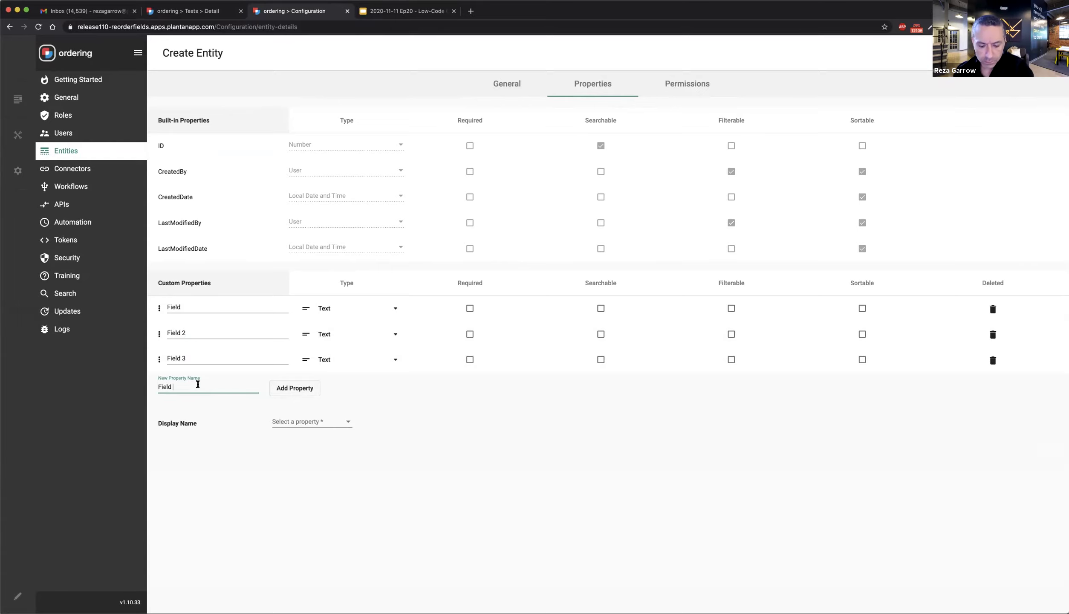
pyautogui.write('5')
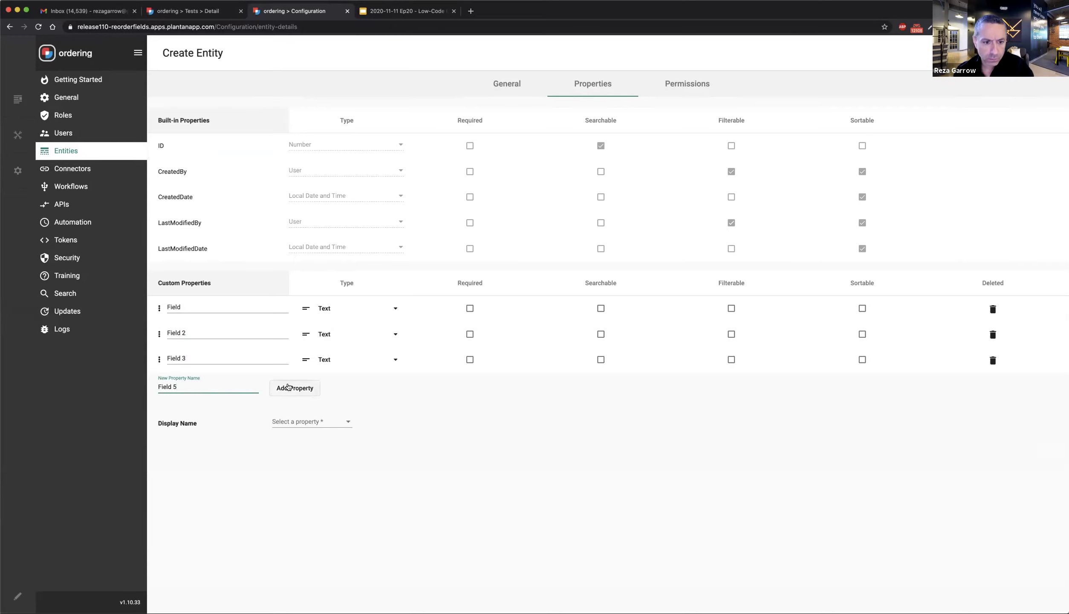
pyautogui.click(288, 387)
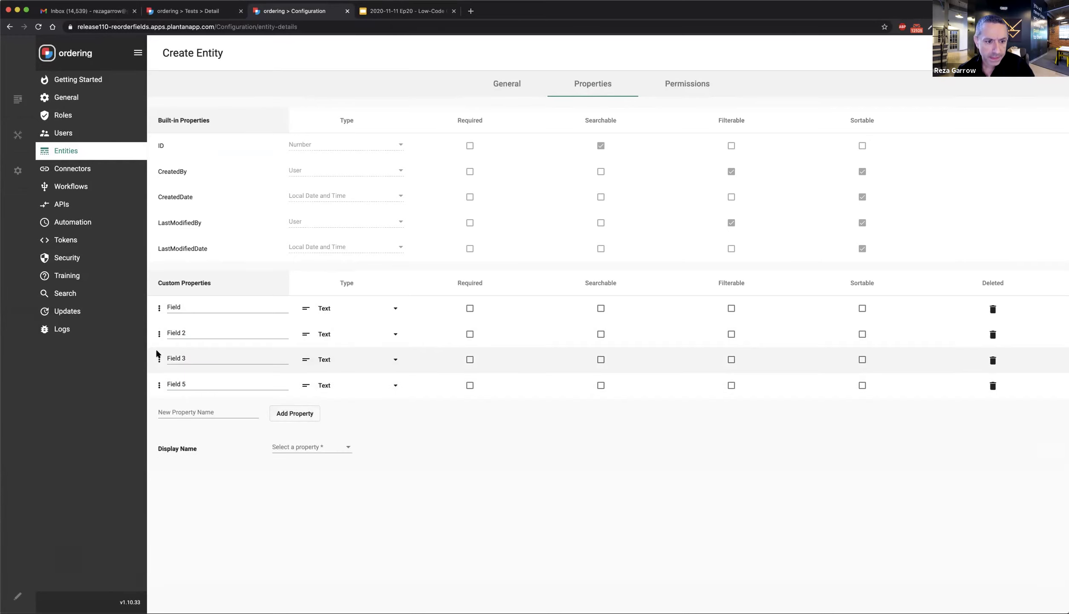
# Move the Field property below Field 3 and rename it Field 4.
pyautogui.moveTo(158, 310); pyautogui.dragTo(191, 358)
pyautogui.click(195, 357)
pyautogui.write('4')
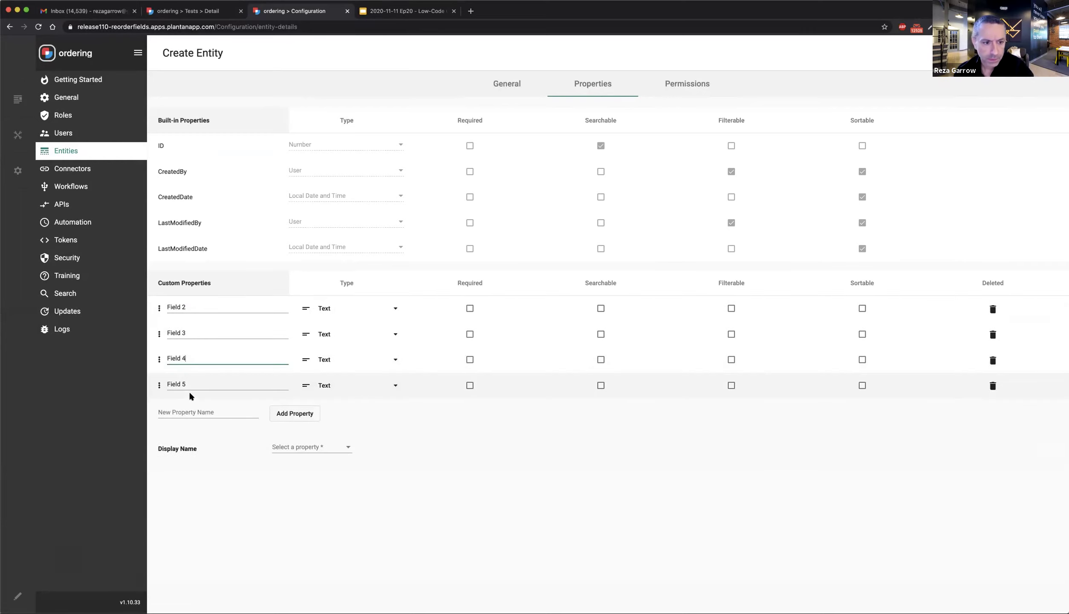
# Add a Field 1 property, make it the display name, move it to the top, and save.
pyautogui.click(180, 413)
pyautogui.write('Field 1')
pyautogui.click(298, 414)
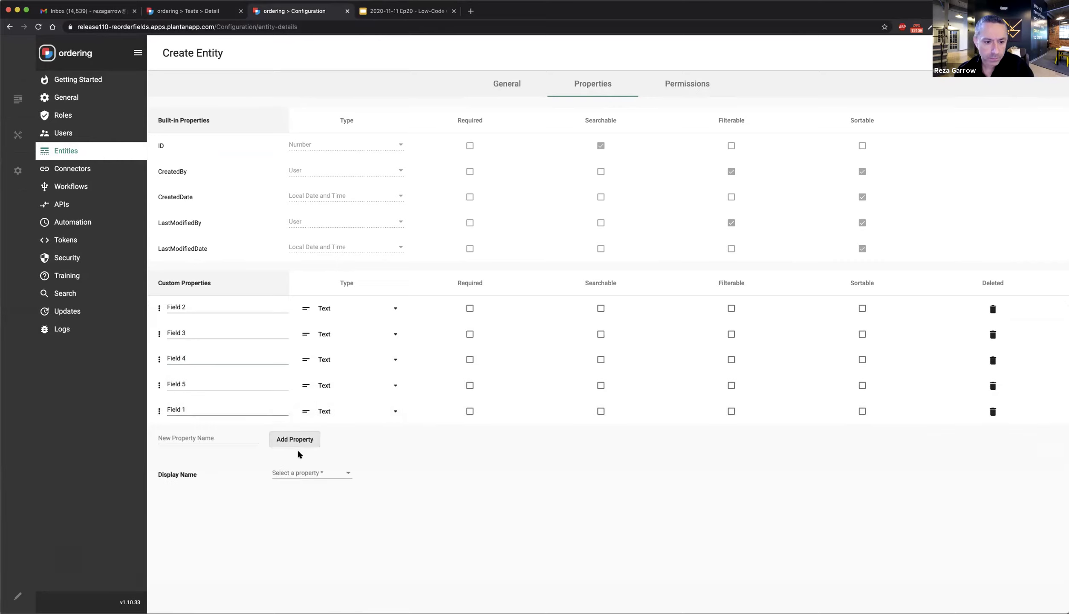
pyautogui.click(297, 474)
pyautogui.click(290, 570)
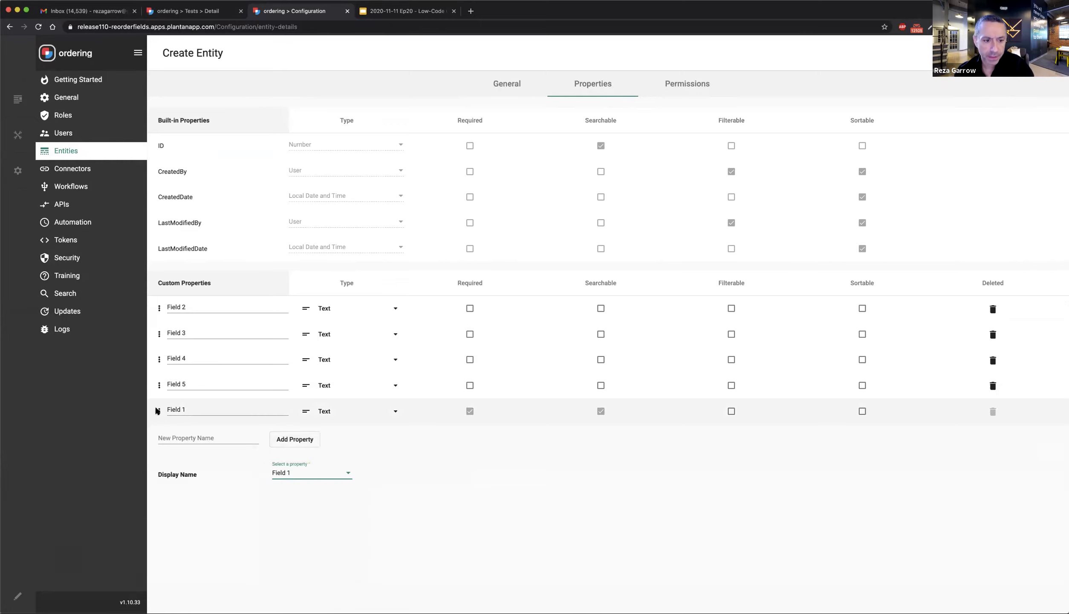
pyautogui.moveTo(155, 408); pyautogui.dragTo(209, 318)
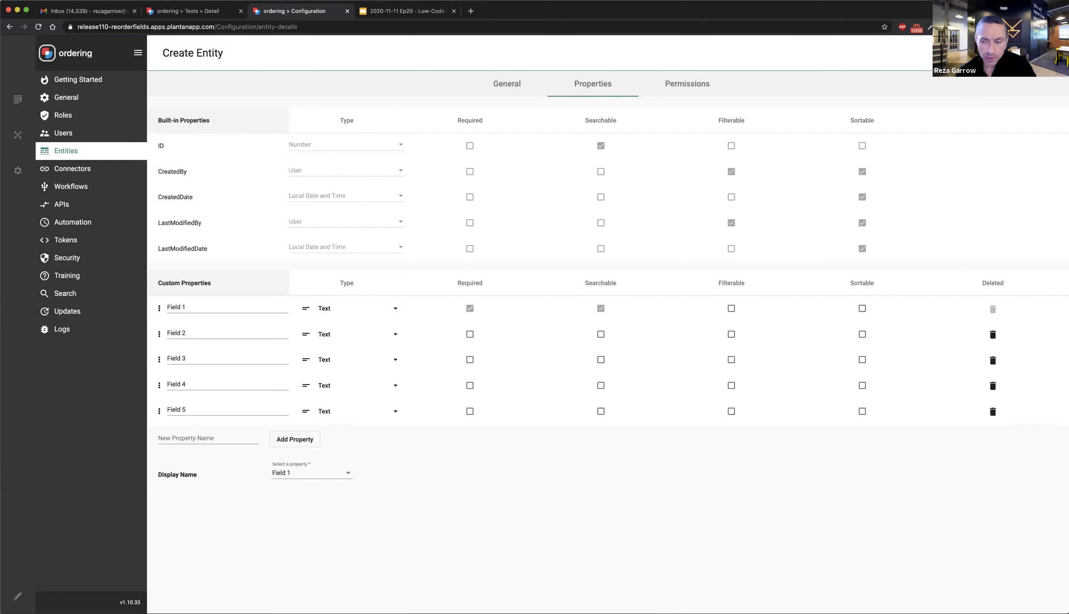
pyautogui.press('super+r')
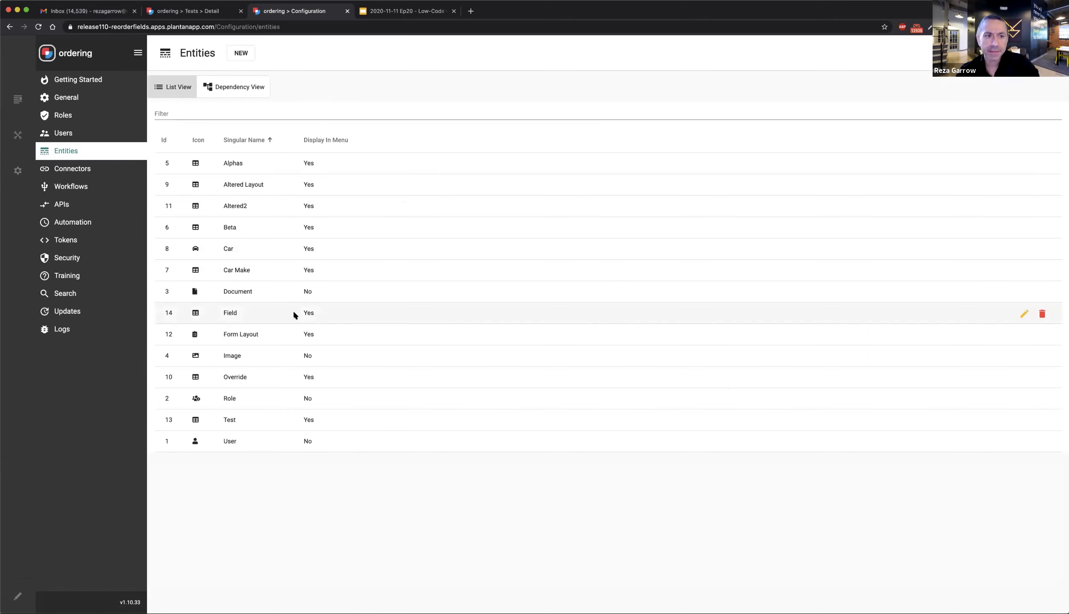
# Reload the app and open the empty Fields list with columns Field 1 to Field 5.
pyautogui.click(201, 17)
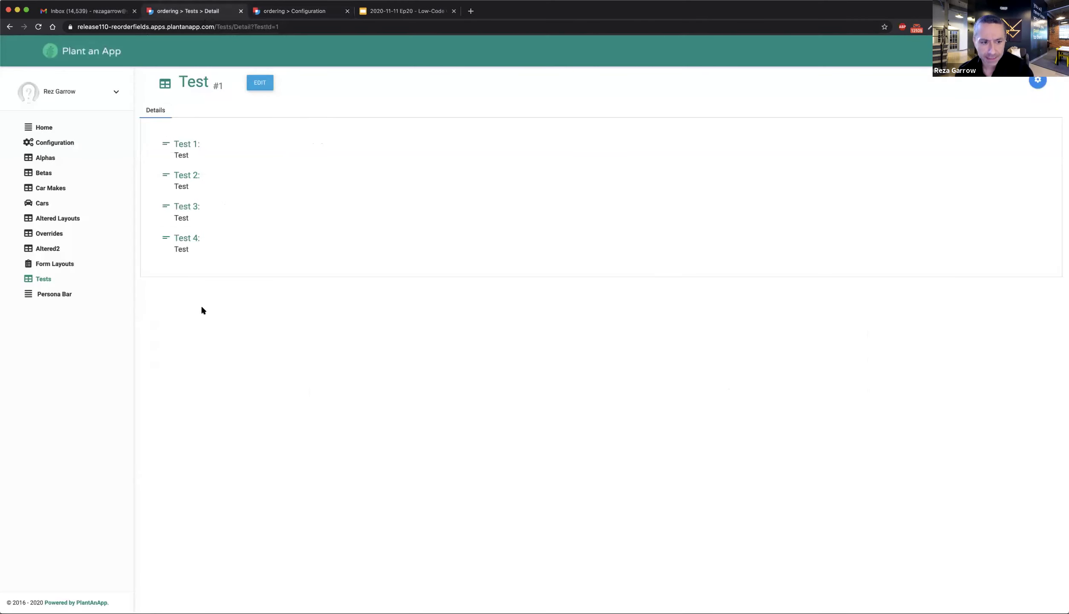
pyautogui.press('super+r')
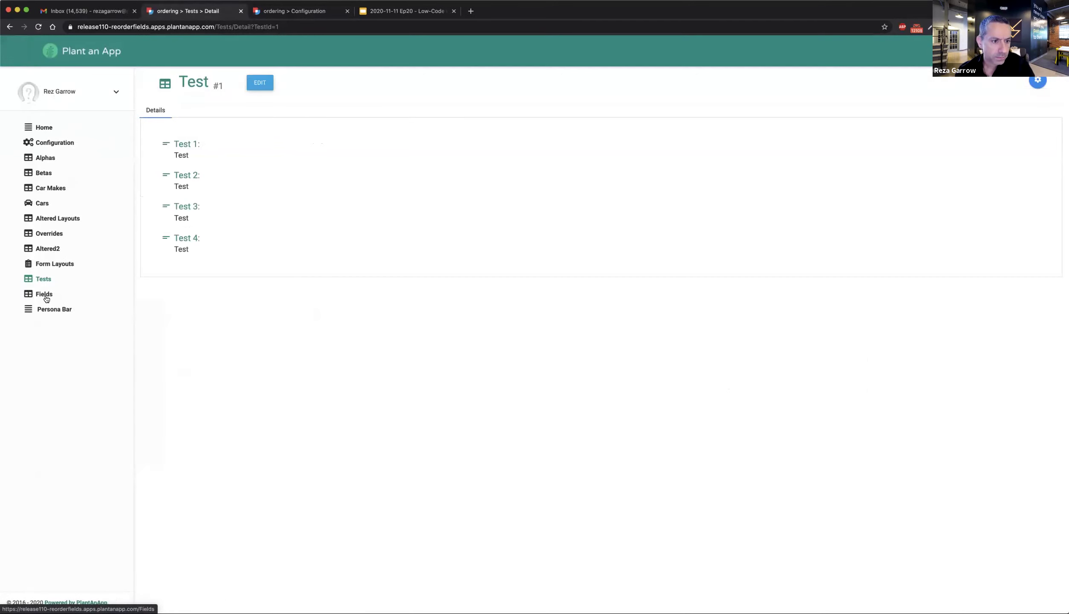
pyautogui.click(44, 294)
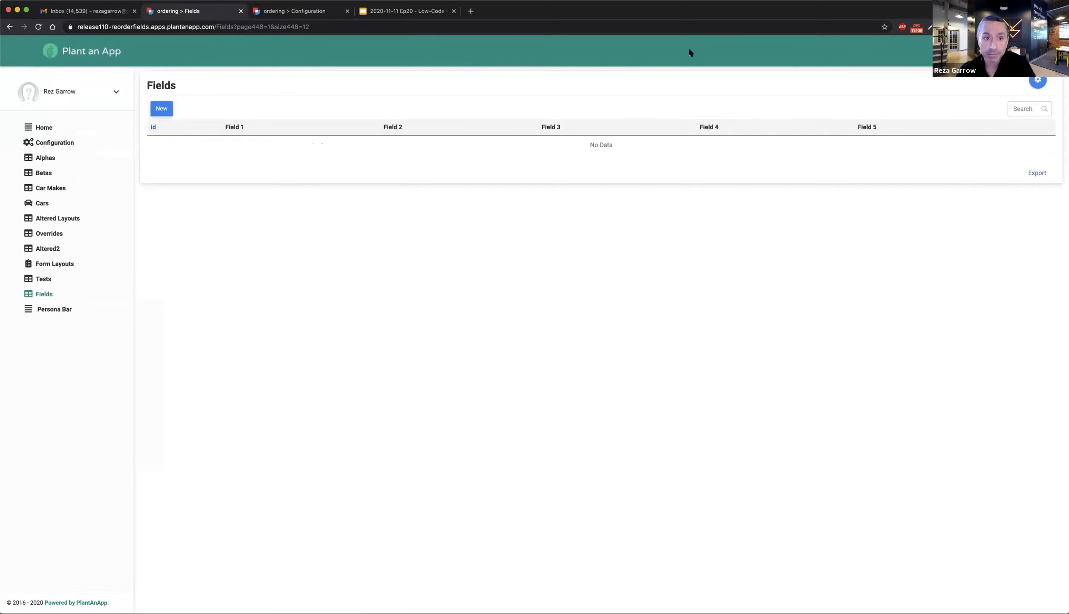
# Add a Fields record with 'Test' entered in Field 1 through Field 5.
pyautogui.click(163, 110)
pyautogui.click(498, 284)
pyautogui.write('Test')
pyautogui.doubleClick(502, 282)
pyautogui.press('super+c')
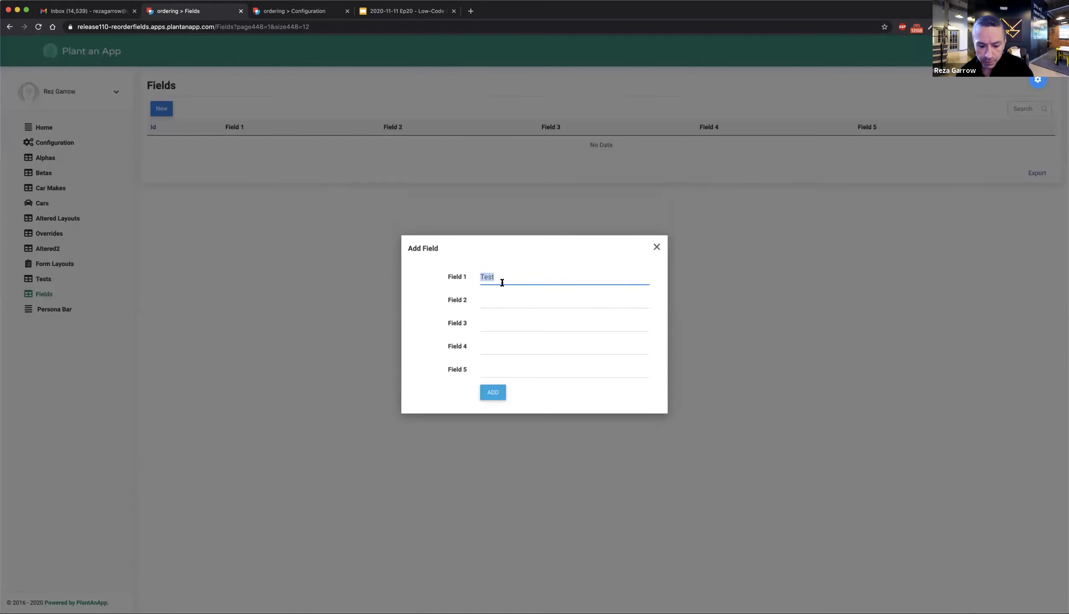
pyautogui.click(505, 290)
pyautogui.click(502, 323)
pyautogui.press('super+v')
pyautogui.click(502, 343)
pyautogui.press('super+v')
pyautogui.click(494, 369)
pyautogui.press('super+v')
pyautogui.click(495, 393)
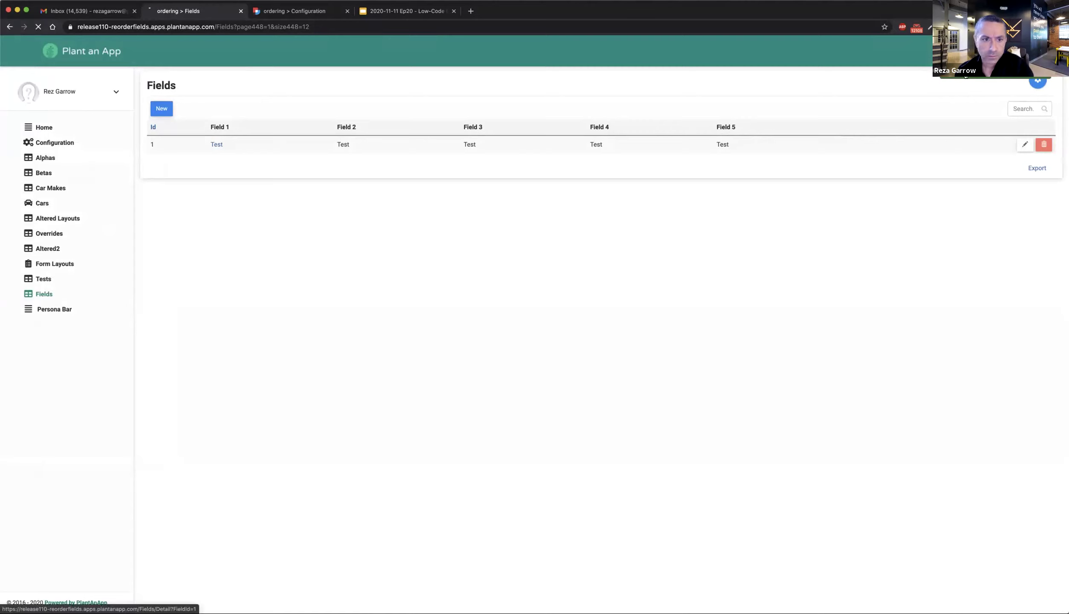
# View the new record's details and edit form, then return to the configuration Entities list.
pyautogui.click(217, 144)
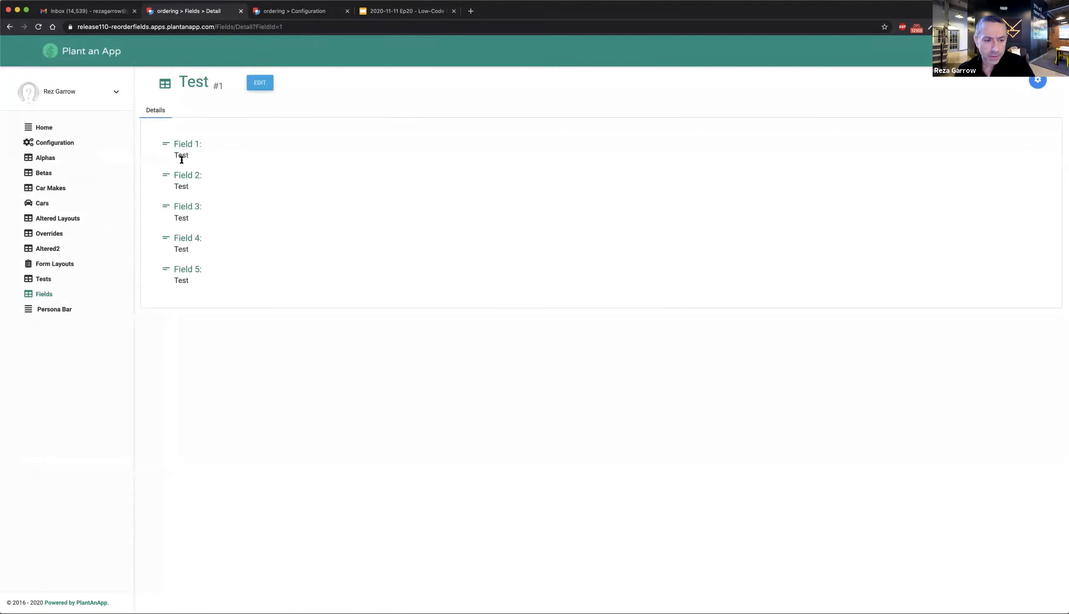
pyautogui.hscroll(-5, 185, 281)
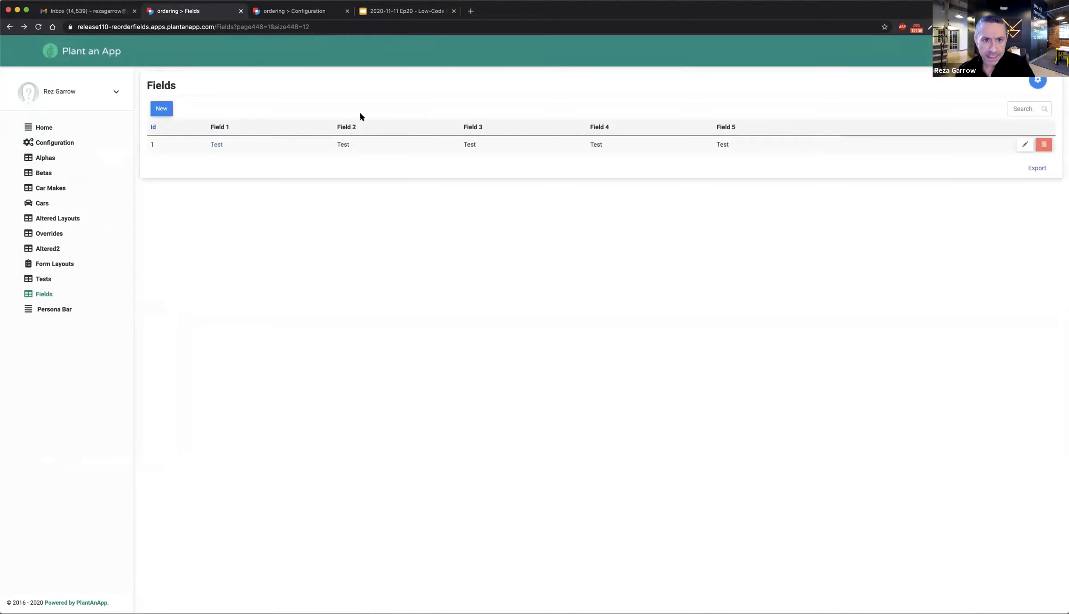
pyautogui.click(1025, 145)
pyautogui.click(359, 354)
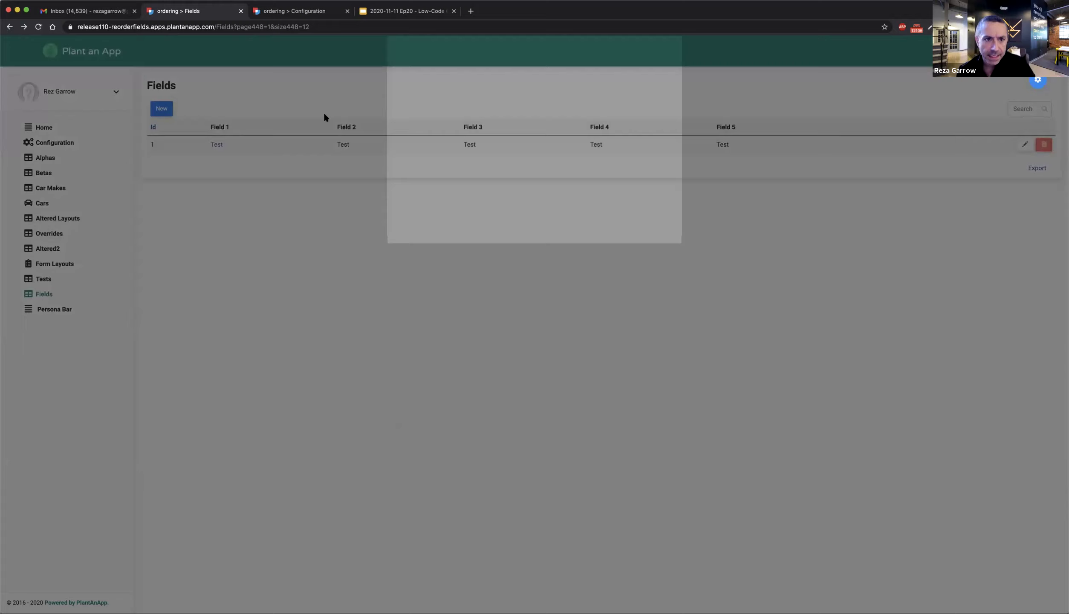
pyautogui.click(293, 13)
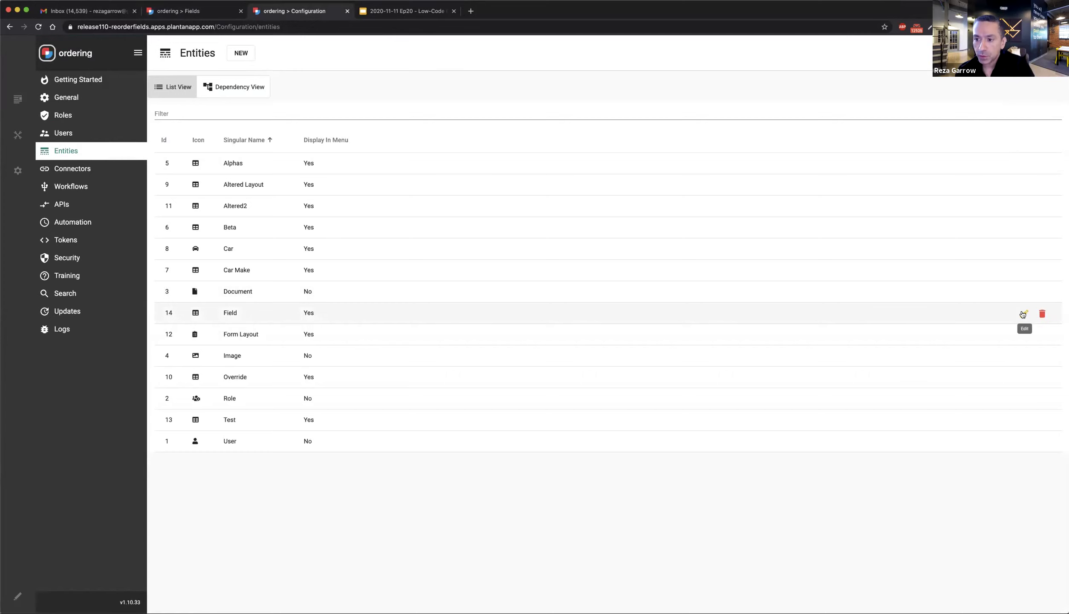
# In the Field entity's properties, move Field 2 below Field 3.
pyautogui.click(1023, 315)
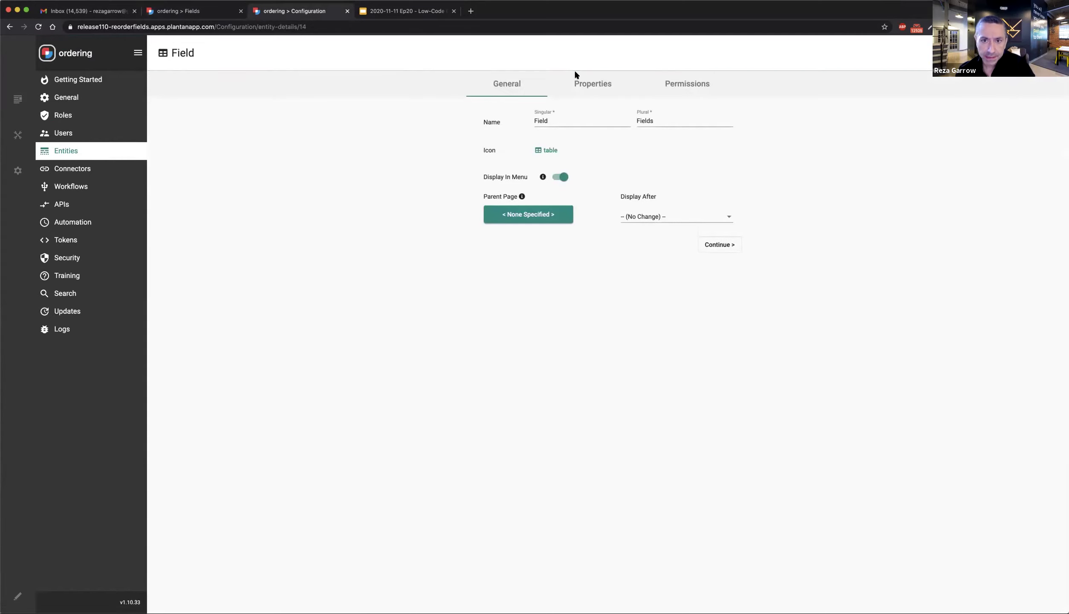
pyautogui.click(579, 83)
pyautogui.moveTo(159, 336); pyautogui.dragTo(154, 359)
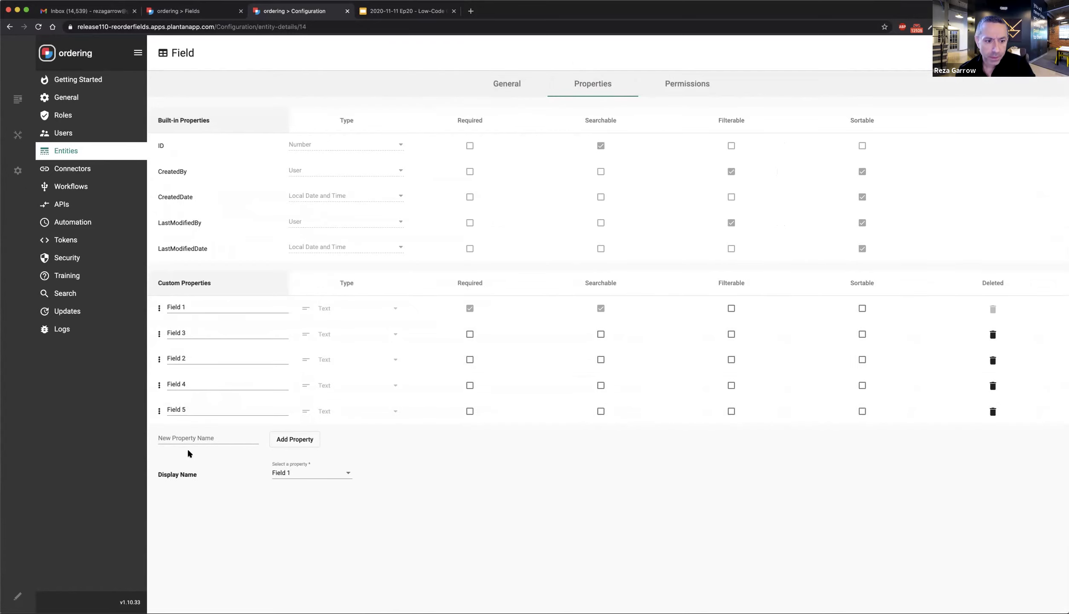
# Add a Test 6 property, place it just above Field 5, and save the entity.
pyautogui.click(176, 434)
pyautogui.write('Test')
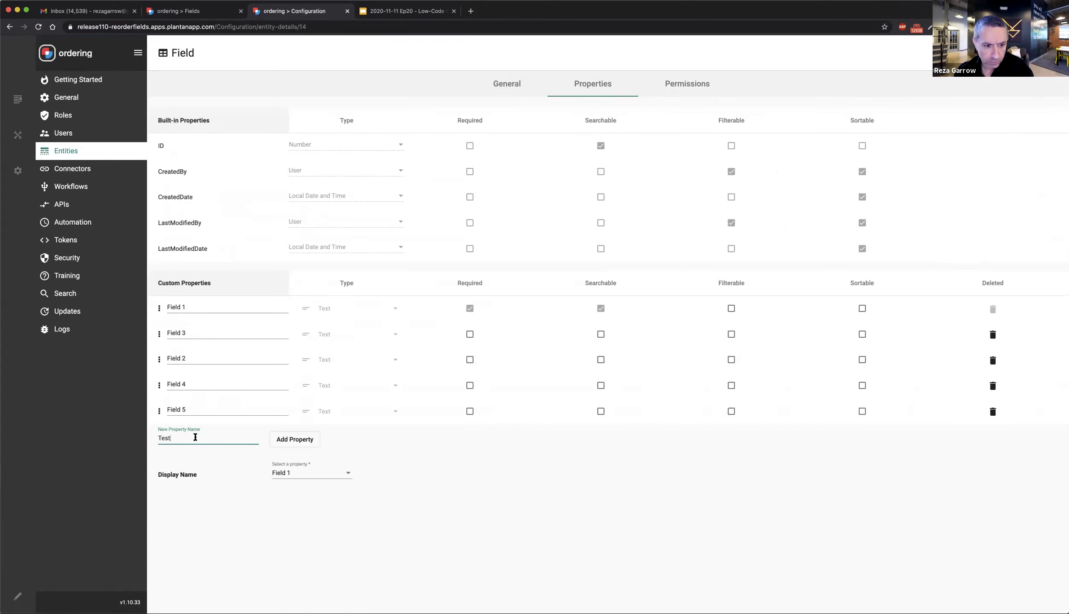
pyautogui.write(' 6')
pyautogui.click(181, 454)
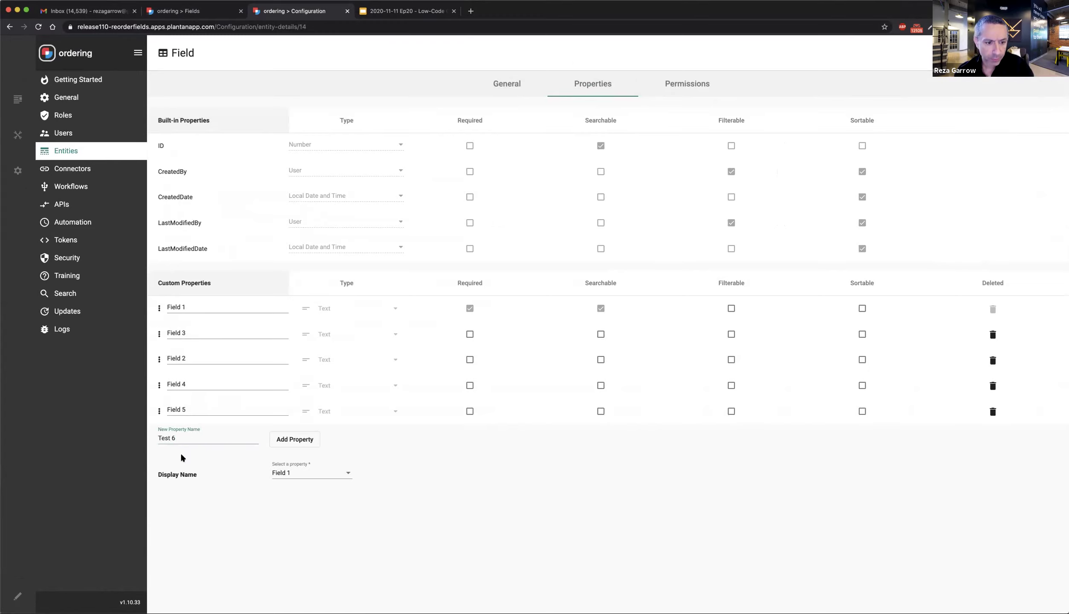
pyautogui.click(302, 443)
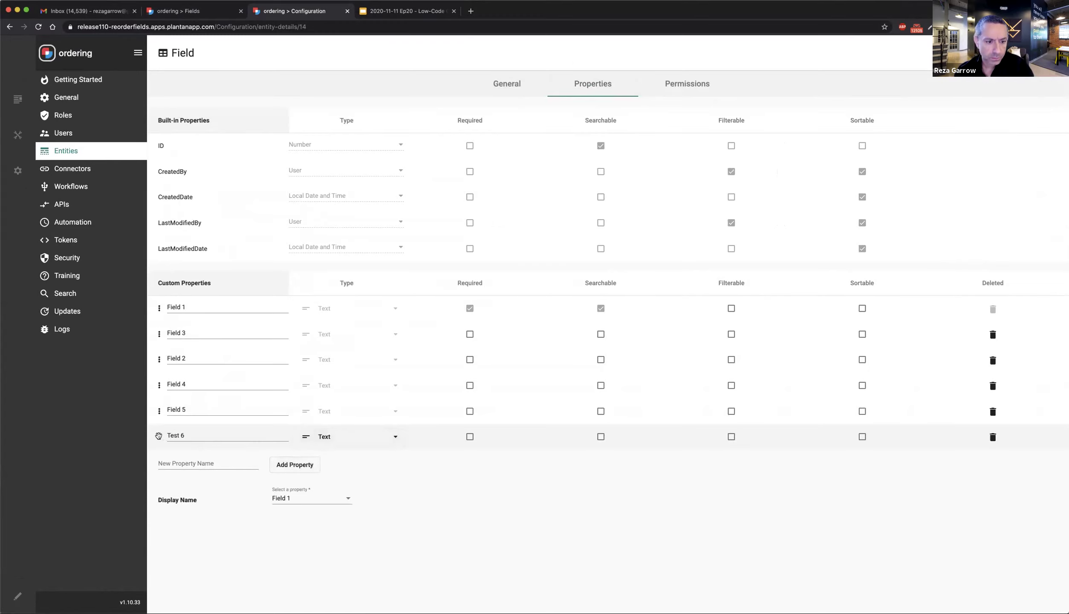
pyautogui.moveTo(158, 432); pyautogui.dragTo(156, 401)
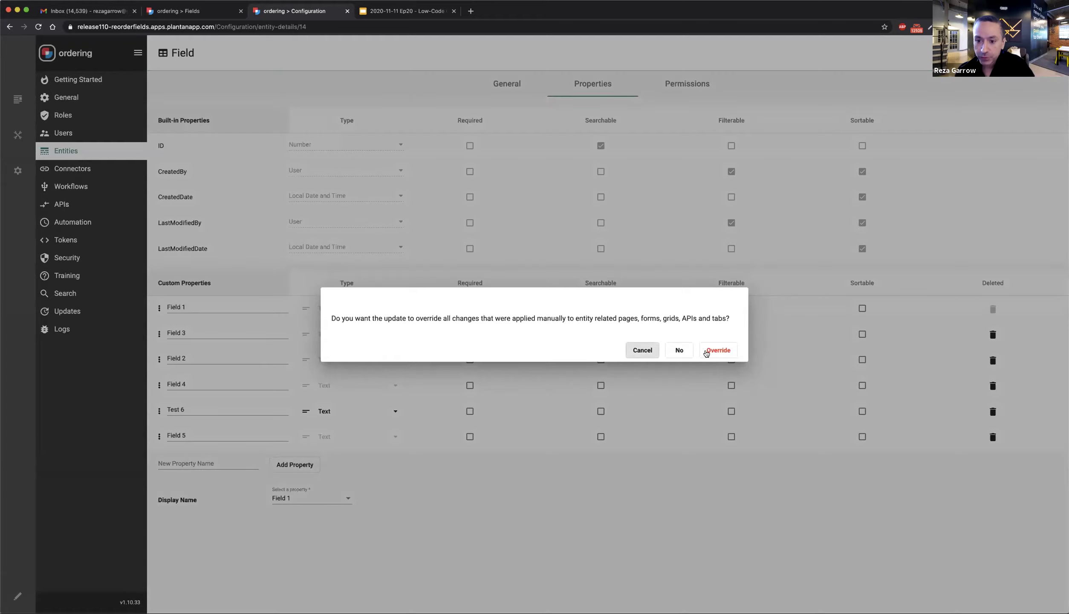
pyautogui.click(712, 350)
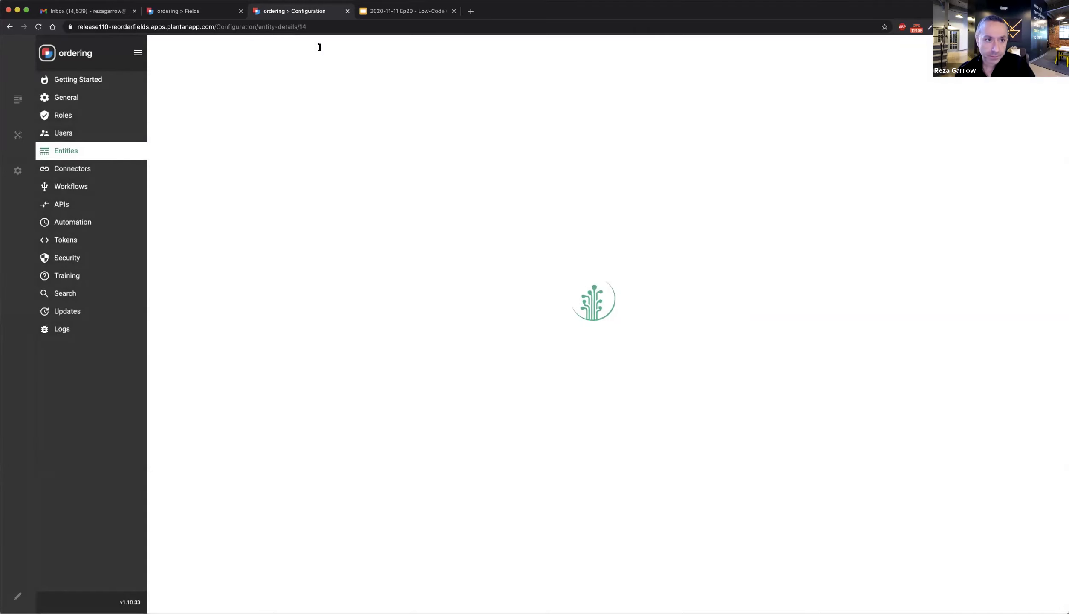
# Reload Fields, check the edit form and record 1 show Test 6, then open Form Layouts.
pyautogui.click(172, 10)
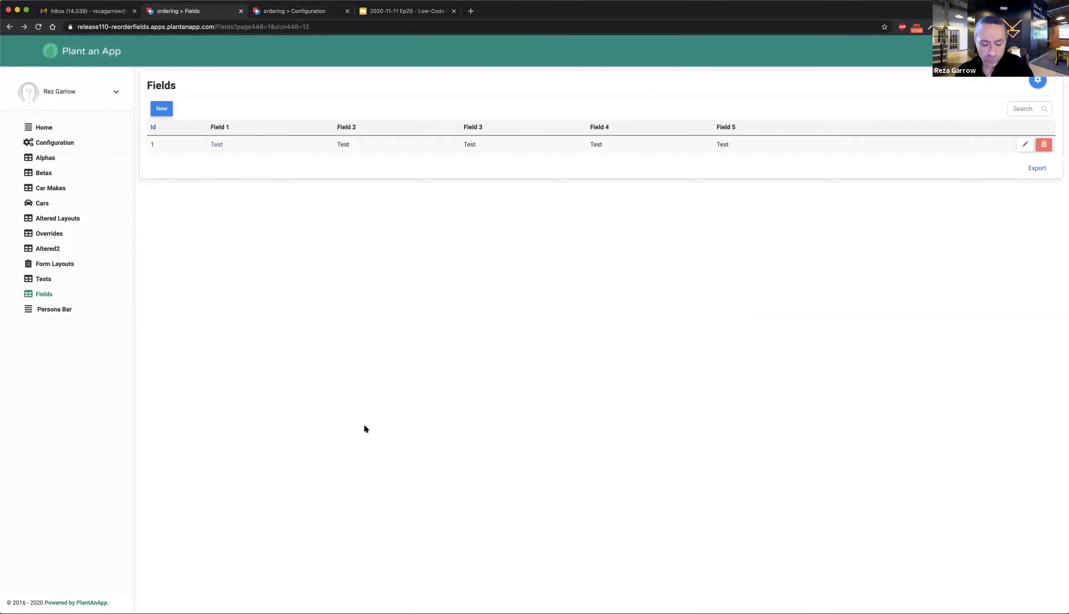
pyautogui.press('super+r')
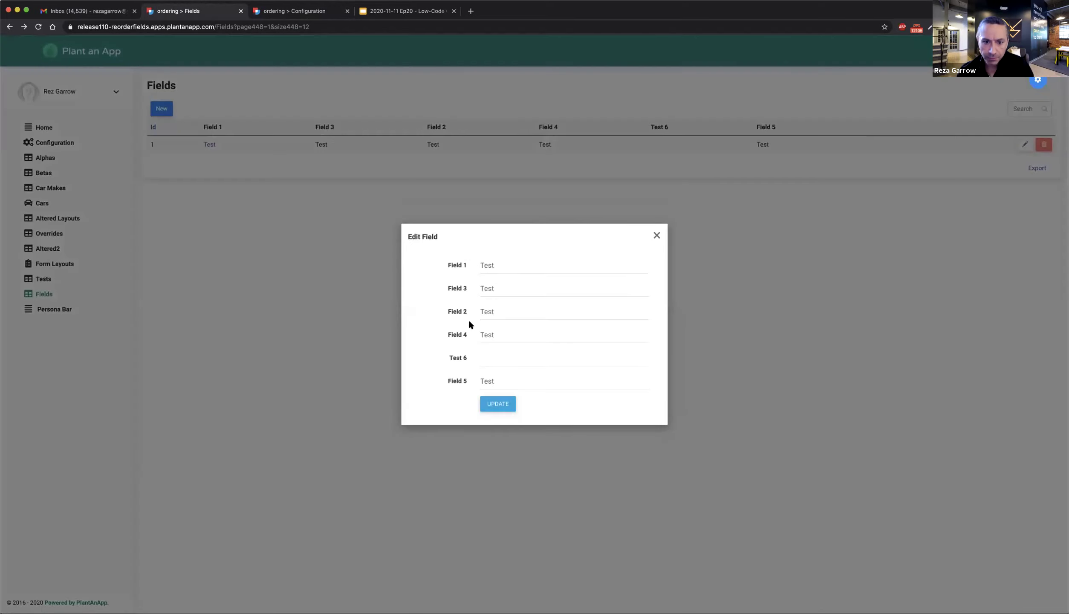
pyautogui.click(409, 466)
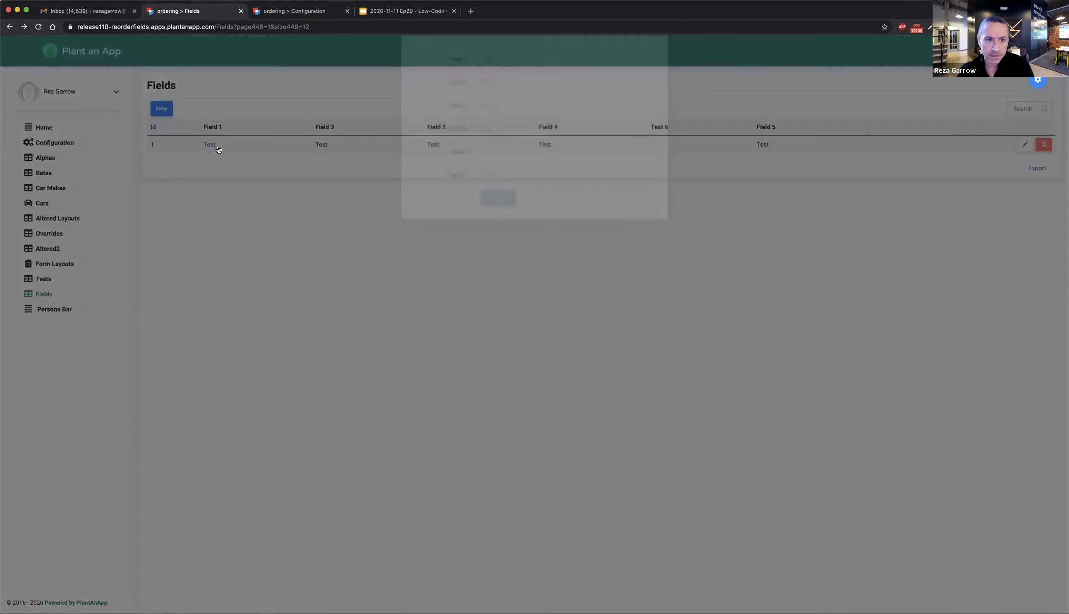
pyautogui.click(210, 145)
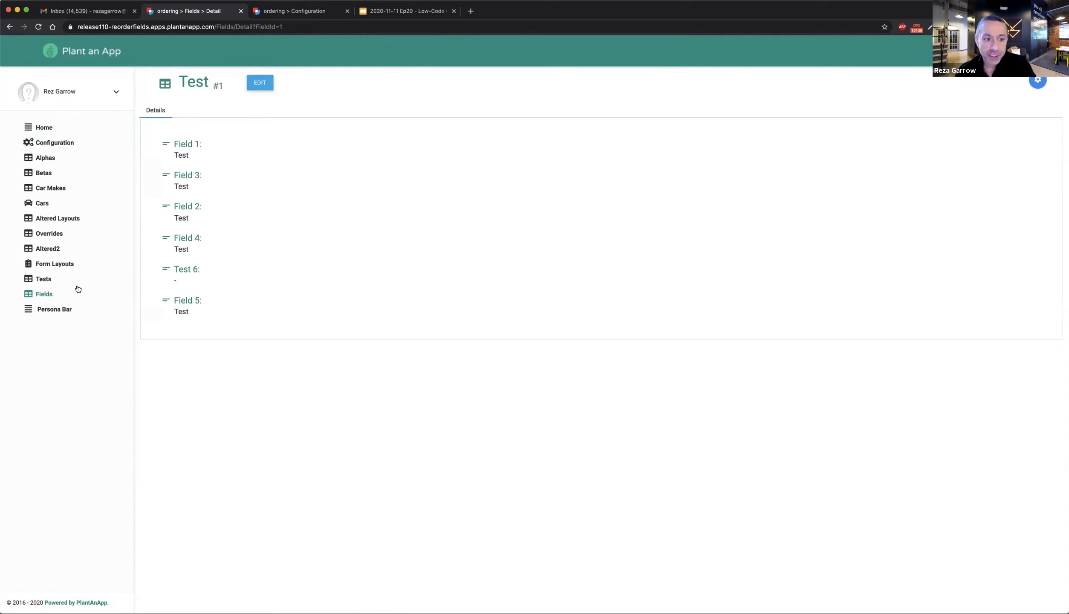
pyautogui.click(66, 264)
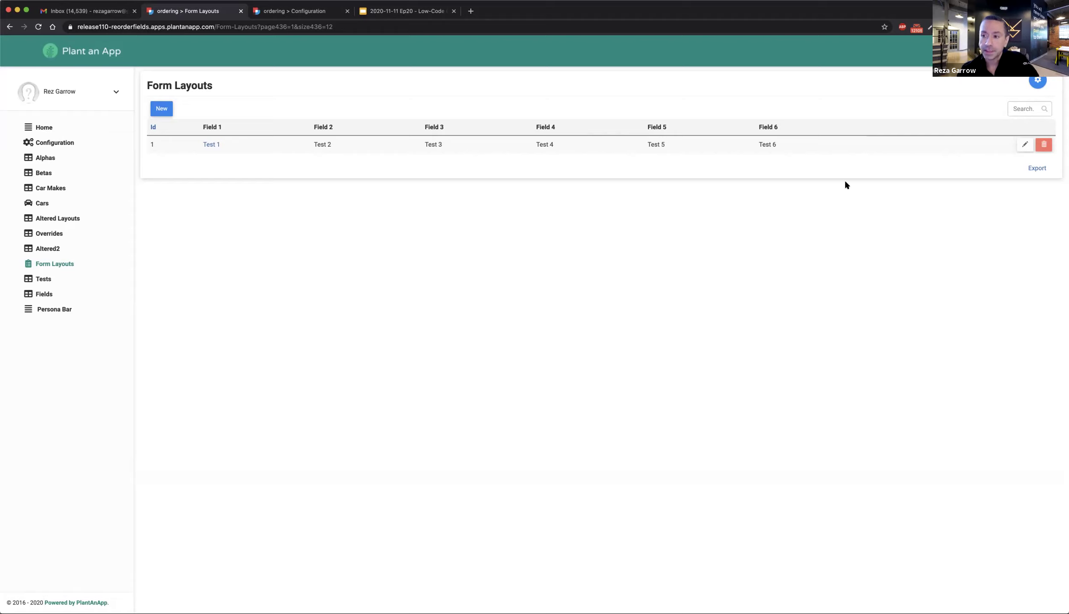
# Inspect the Test 1 form layout's edit form and details, then return to the Entities list.
pyautogui.click(1025, 144)
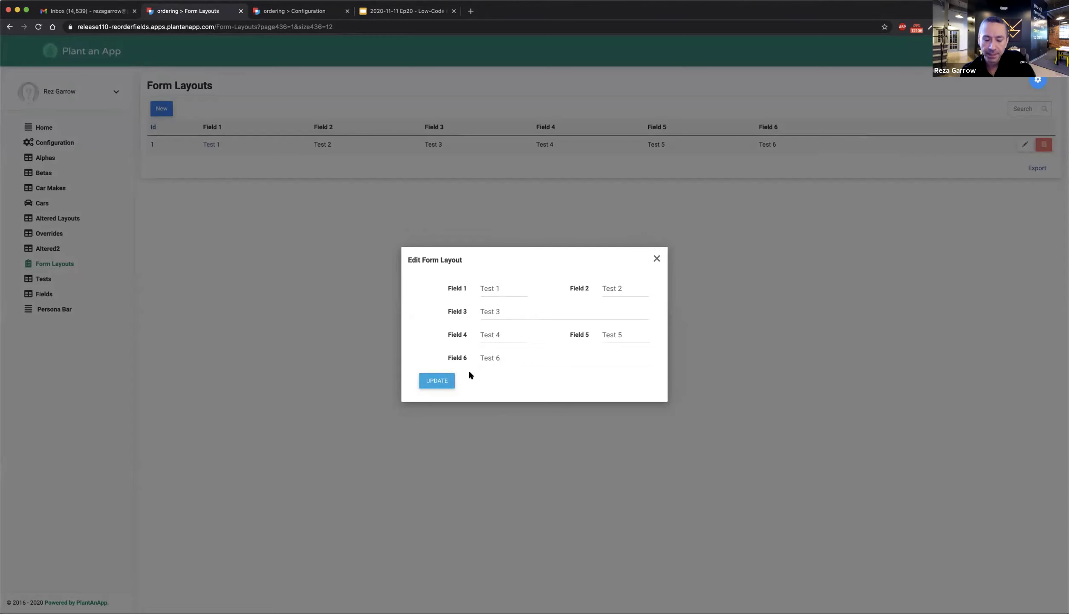
pyautogui.click(533, 430)
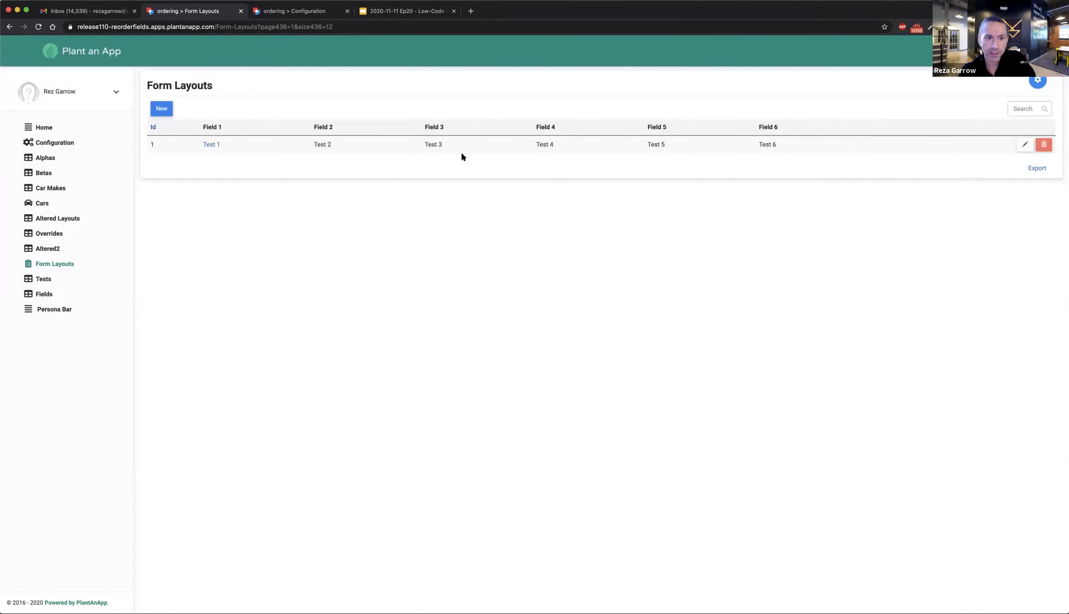
pyautogui.click(210, 145)
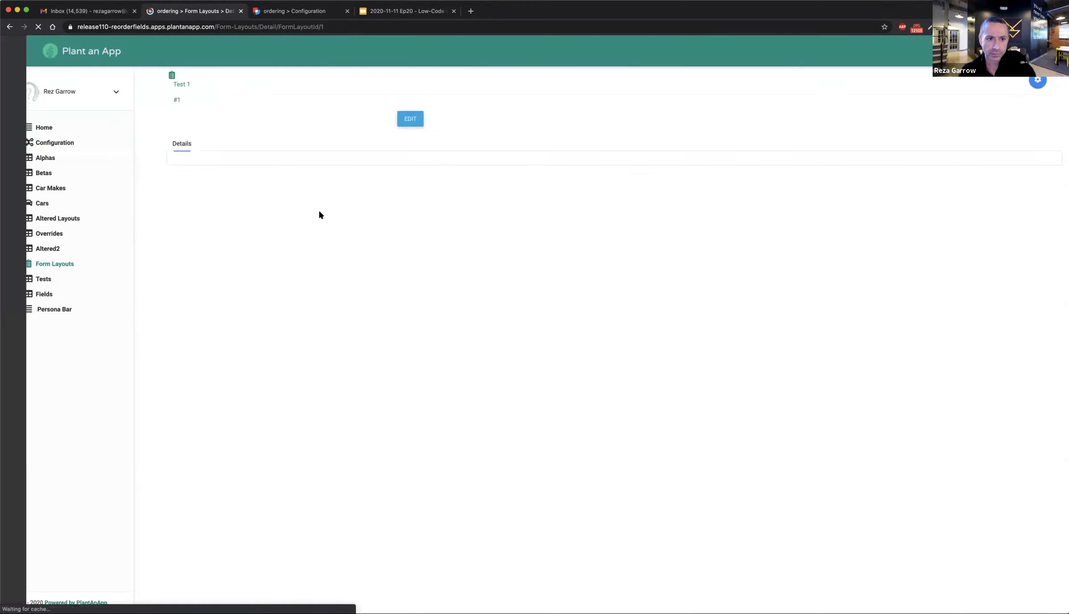
pyautogui.hscroll(-5, 373, 383)
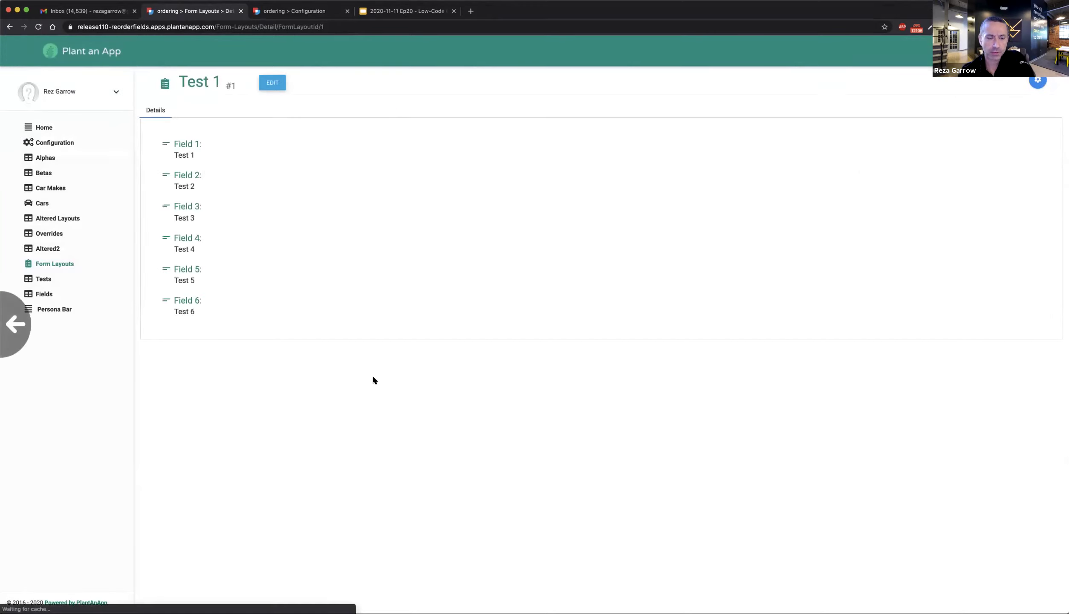
pyautogui.click(277, 12)
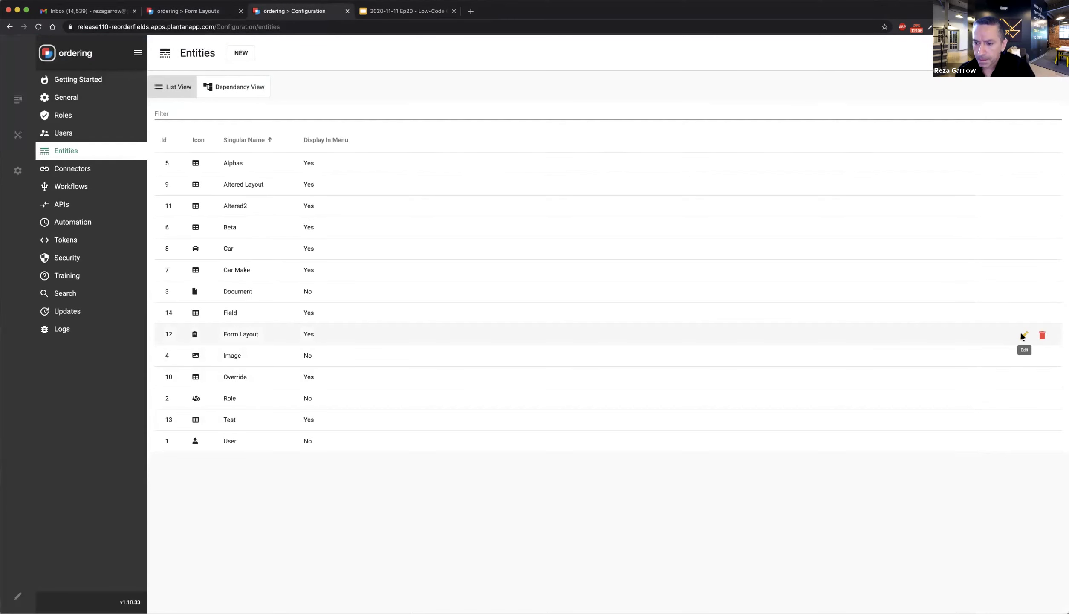
# Move Field 3 above Field 2 in the Form Layout entity, saving with Override.
pyautogui.click(1023, 337)
pyautogui.click(601, 84)
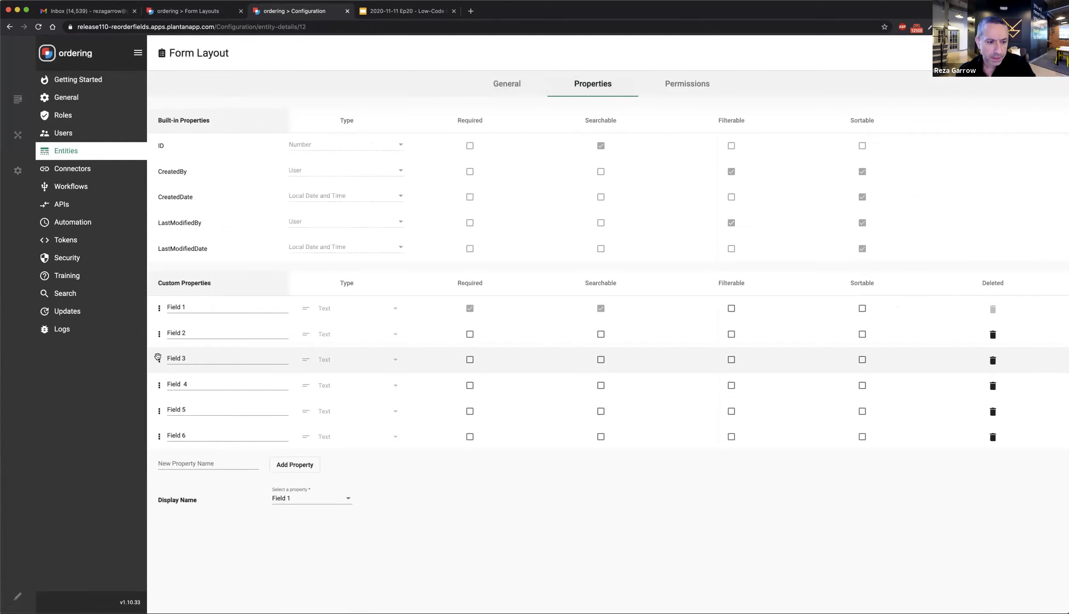
pyautogui.moveTo(156, 350); pyautogui.dragTo(159, 337)
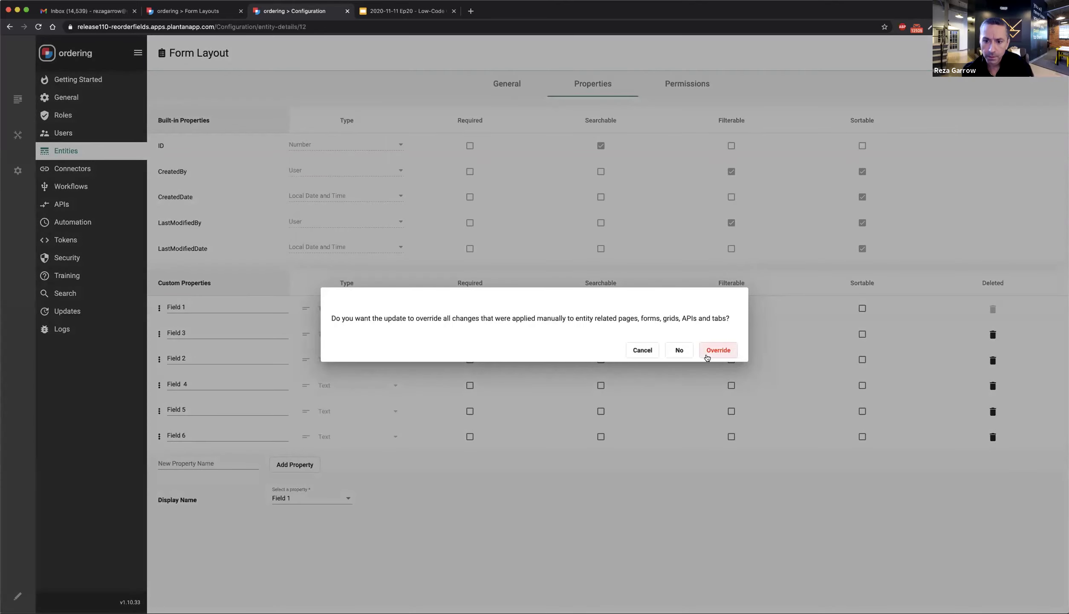
pyautogui.click(718, 350)
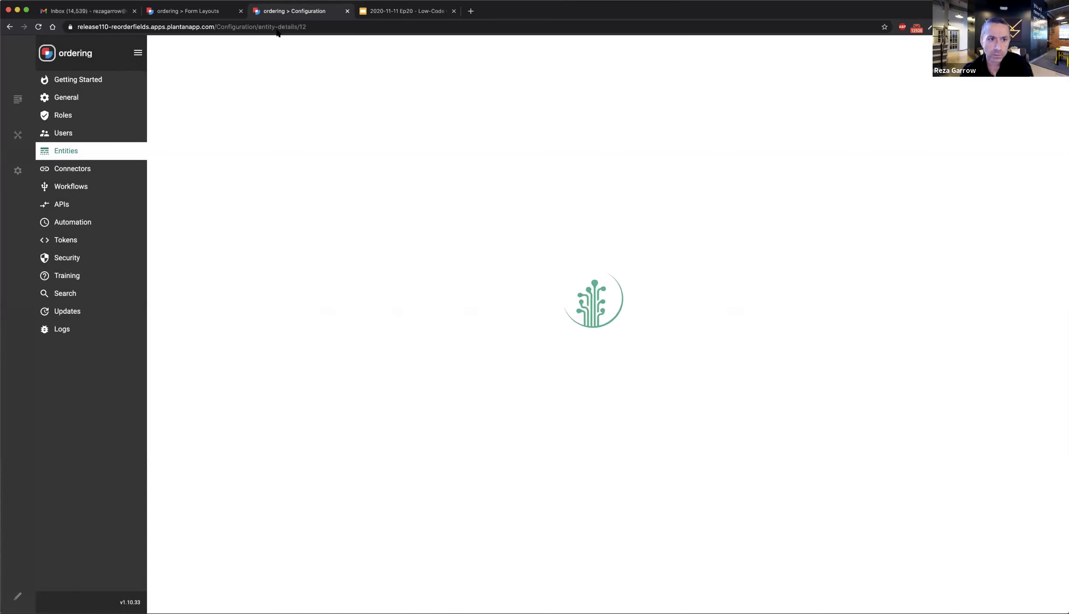
pyautogui.hotkey('ctrl', 'shift', 'Tab')
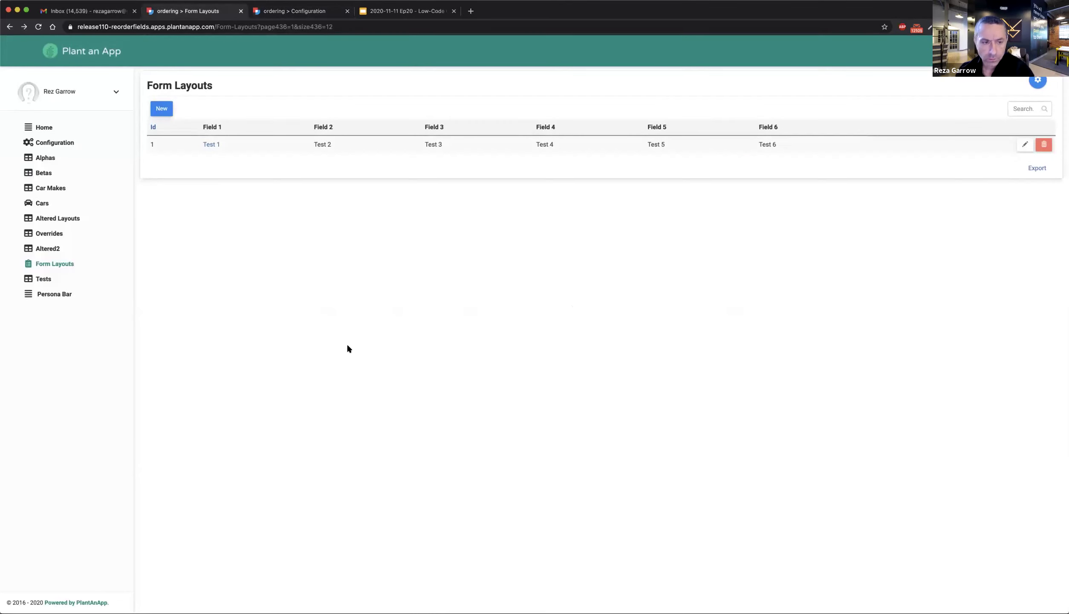
# Reload Form Layouts, then check that Test 1's details and edit form list Field 3 before Field 2.
pyautogui.press('super+r')
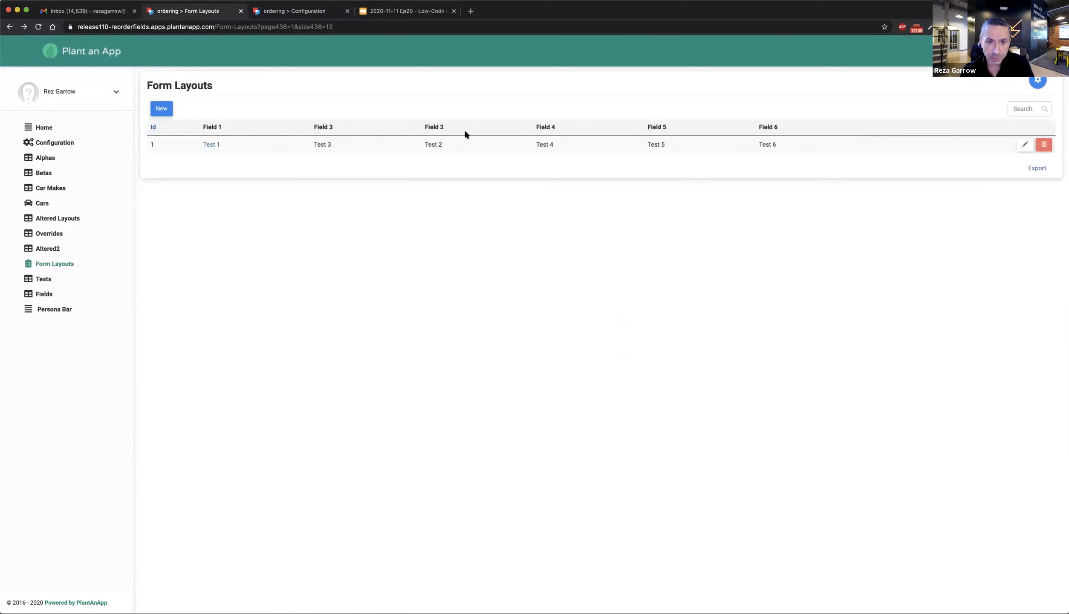
pyautogui.click(212, 146)
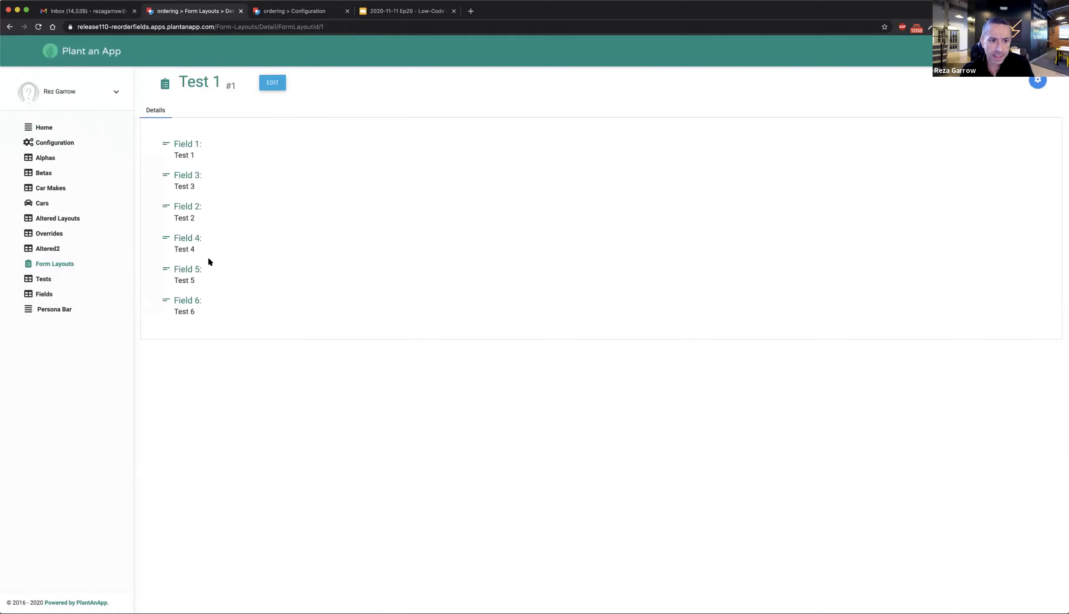
pyautogui.hscroll(-5, 388, 272)
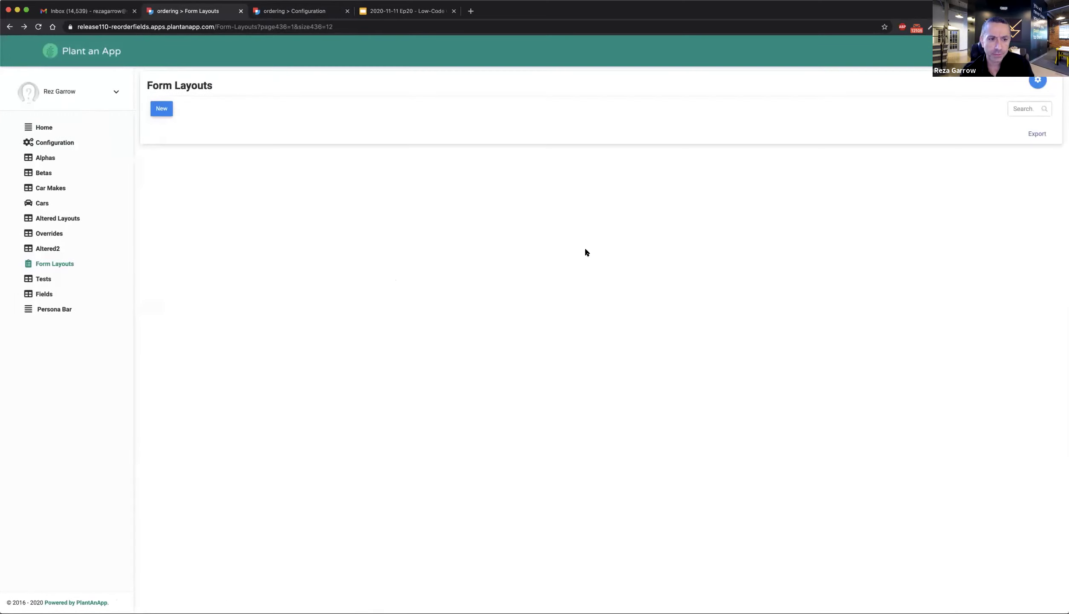
pyautogui.click(1024, 144)
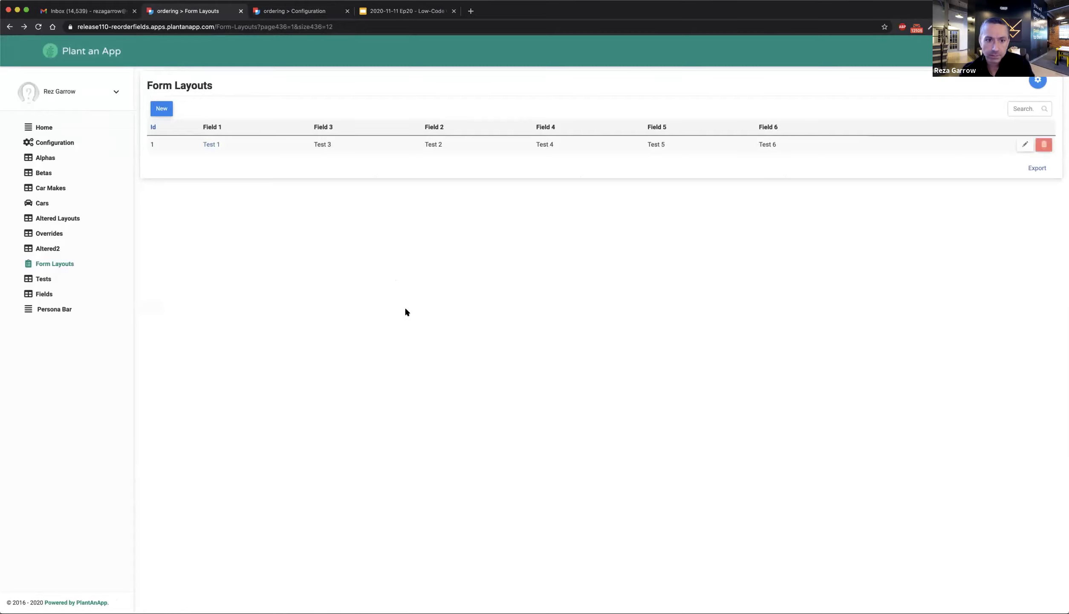
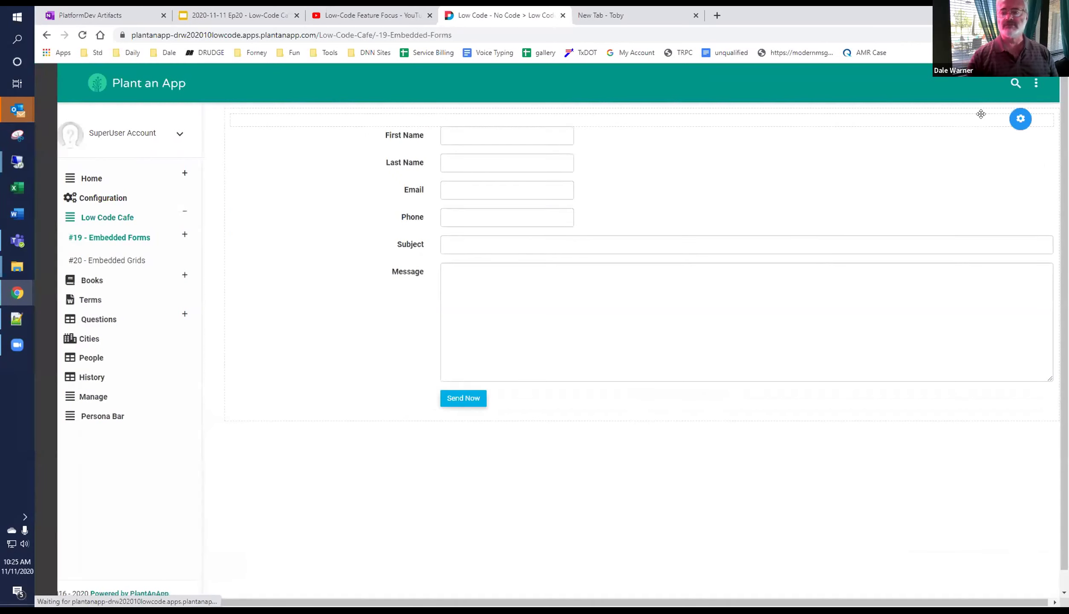
# Open the Lead Capture Form editor and show the SendNow button's three on-click actions.
pyautogui.click(1017, 121)
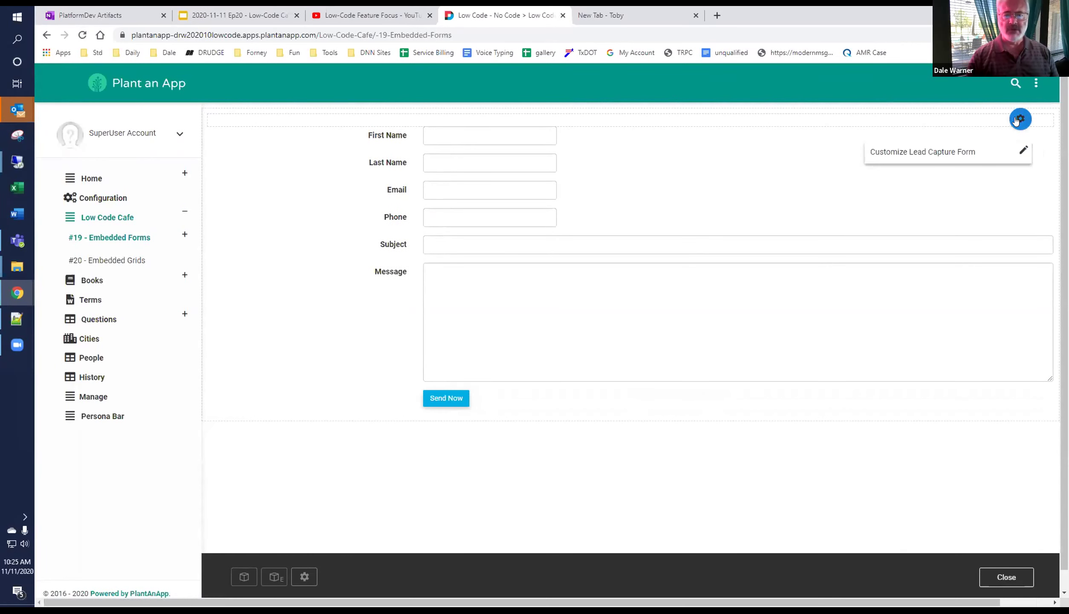
pyautogui.click(944, 151)
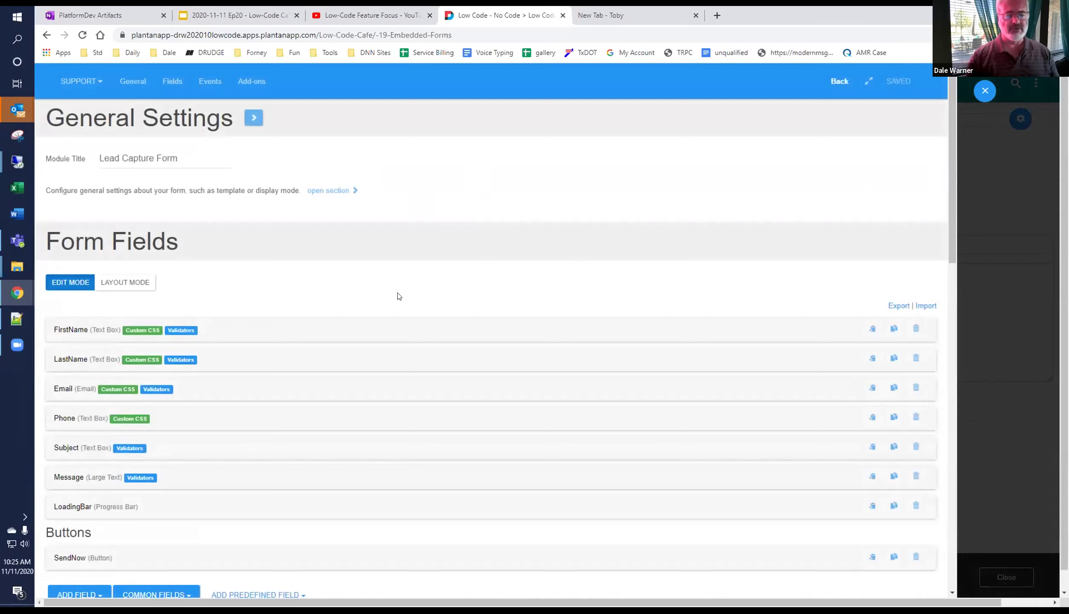
pyautogui.scroll(-4, 398, 295)
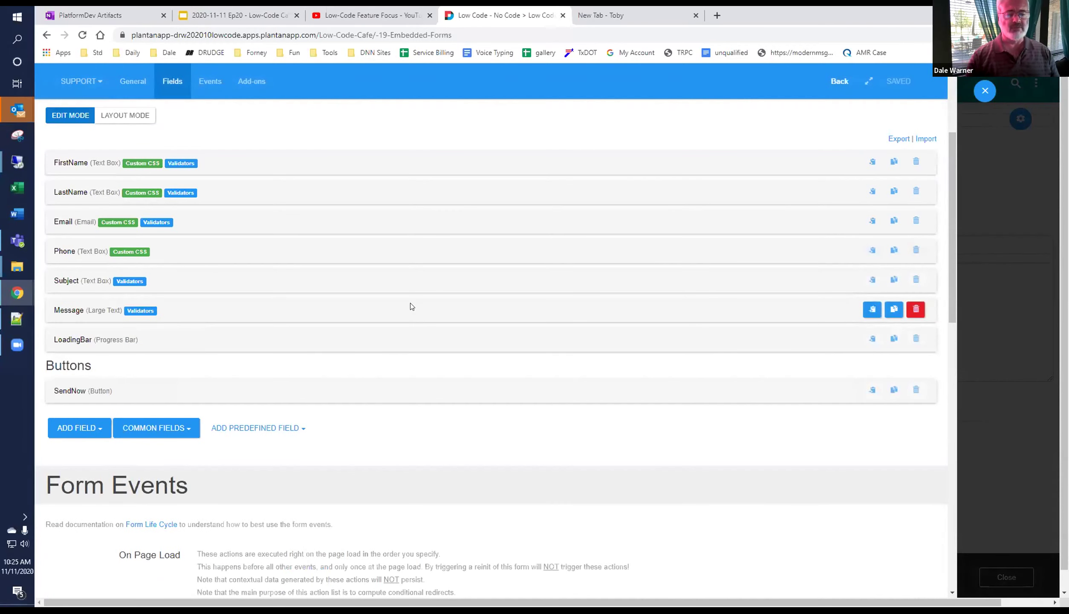
pyautogui.scroll(-3, 263, 321)
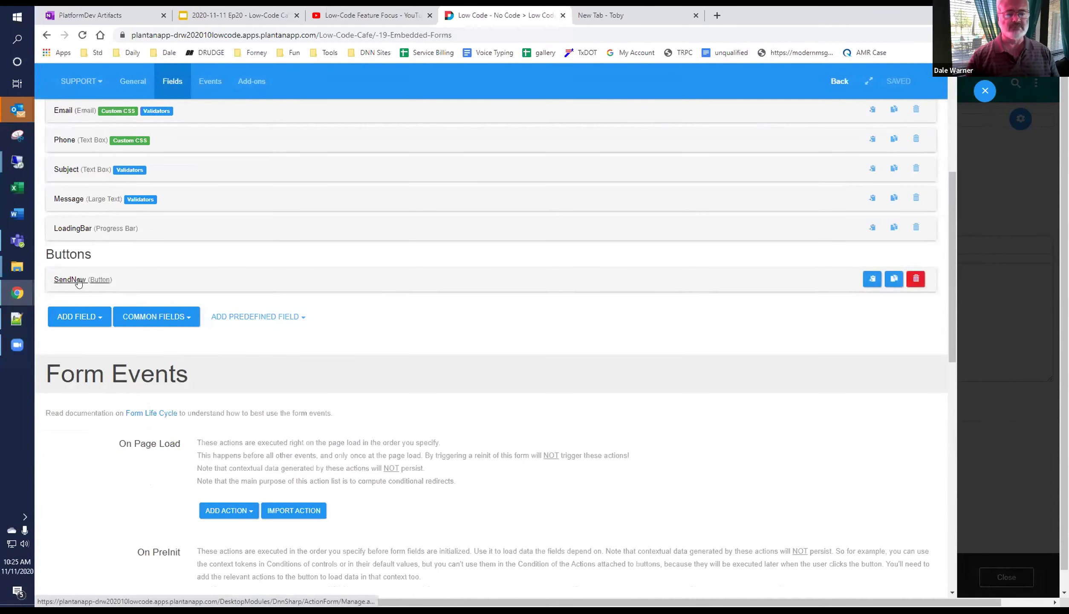
pyautogui.click(71, 279)
pyautogui.scroll(-12, 98, 302)
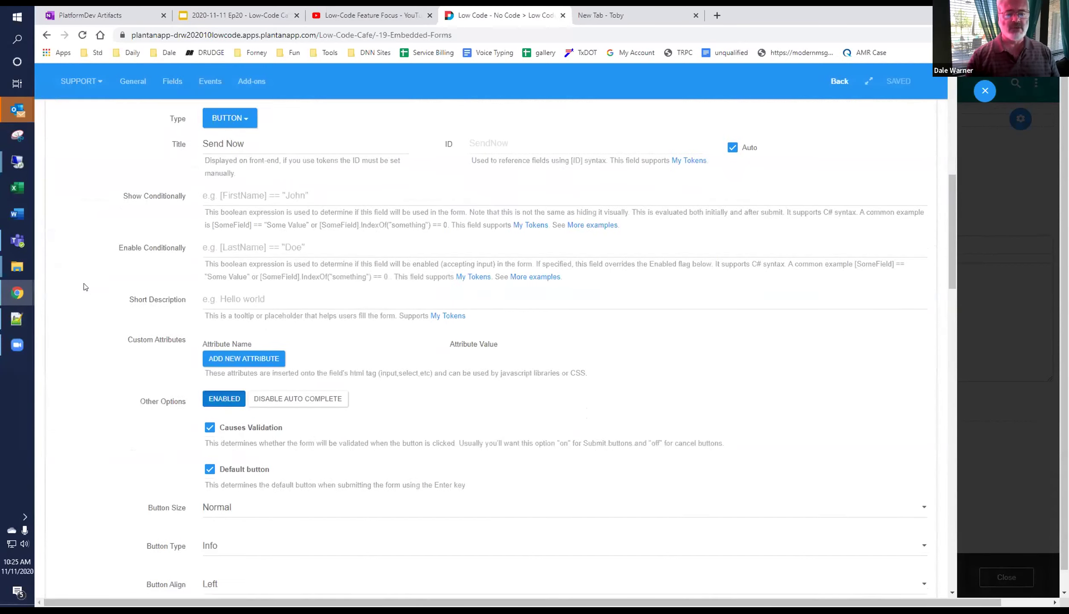
pyautogui.scroll(-3, 112, 321)
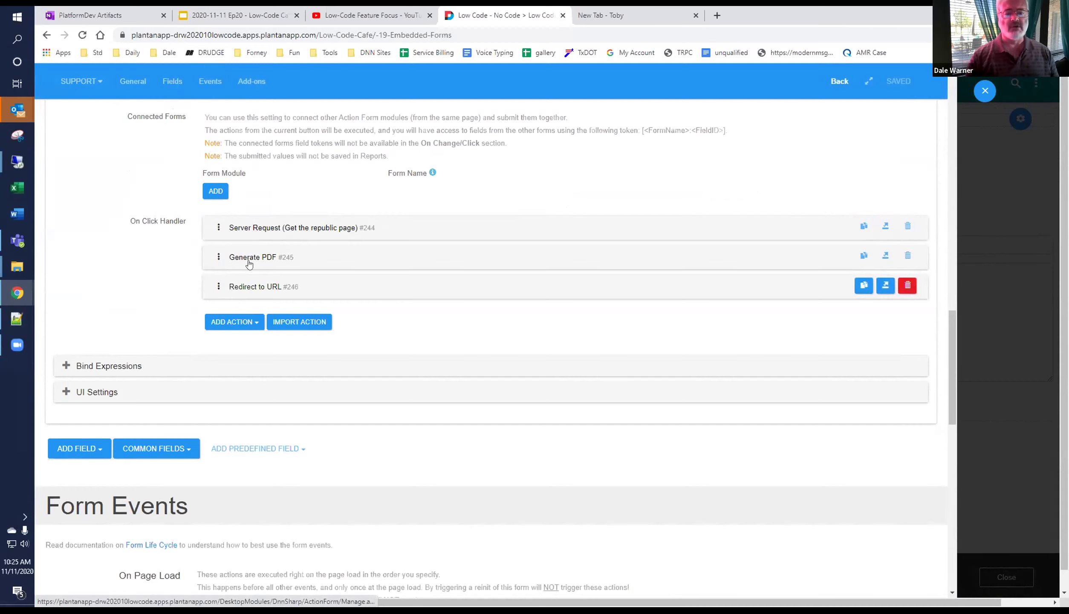
# Inspect the Server Request action's request URL and its RepublicPage output token name.
pyautogui.click(256, 229)
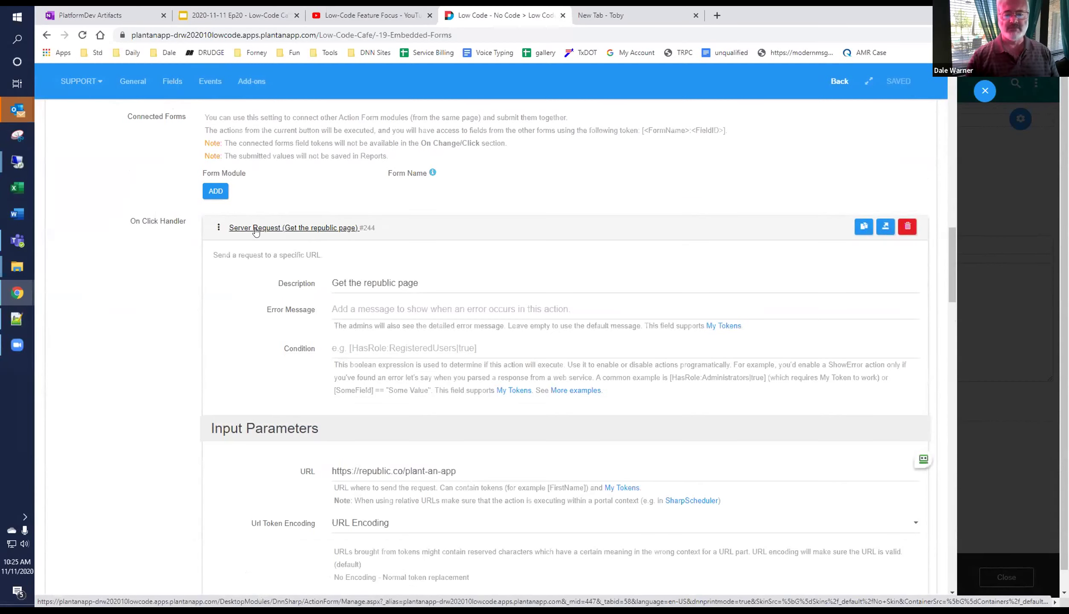
pyautogui.scroll(-4, 382, 303)
pyautogui.moveTo(460, 304); pyautogui.dragTo(253, 325)
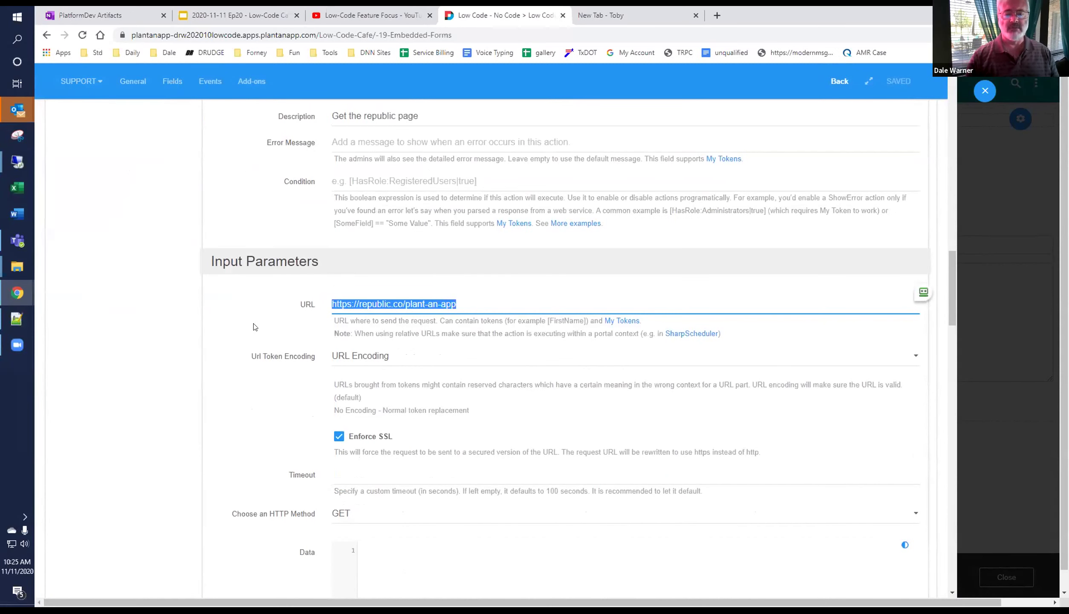
pyautogui.scroll(-9, 256, 324)
pyautogui.scroll(-9, 312, 394)
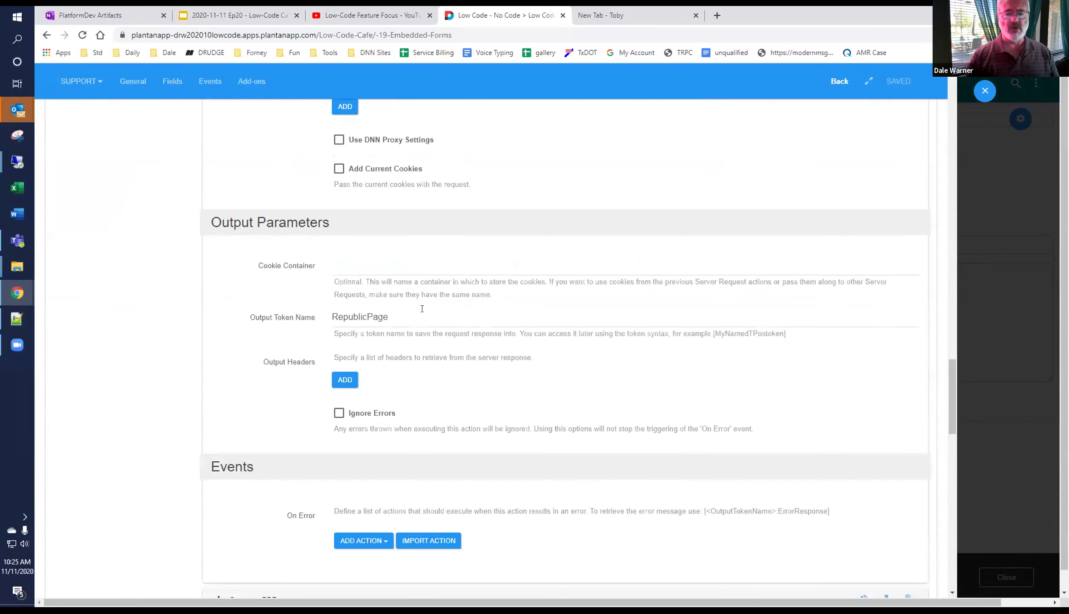
pyautogui.moveTo(422, 308); pyautogui.dragTo(201, 338)
pyautogui.scroll(-8, 229, 343)
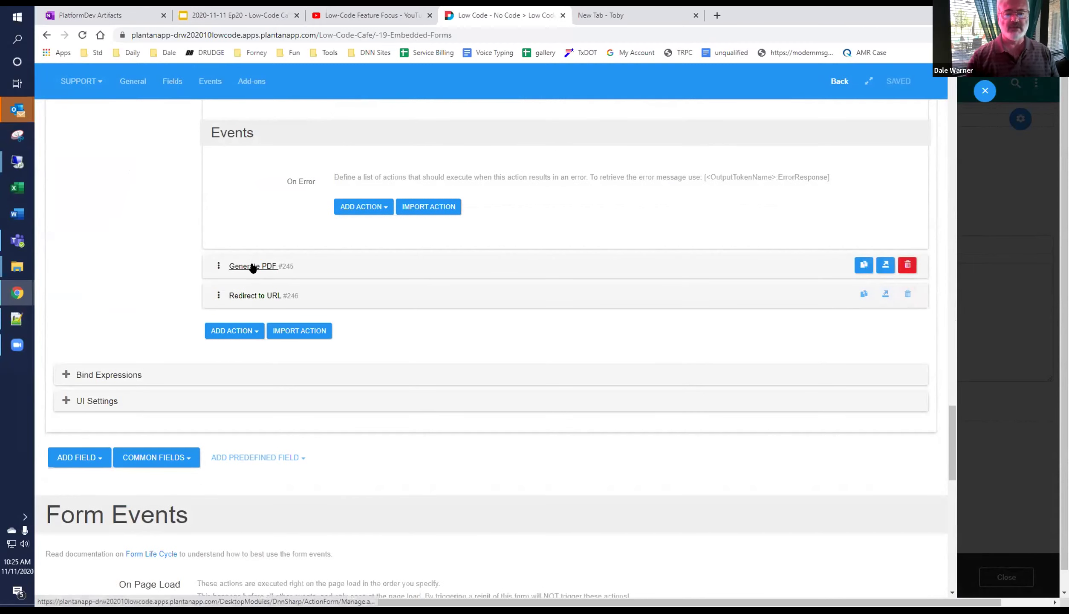
# Check the Generate PDF template's [RepublicPage] token and its RepublicURL stored relative URL.
pyautogui.click(253, 266)
pyautogui.scroll(-4, 254, 281)
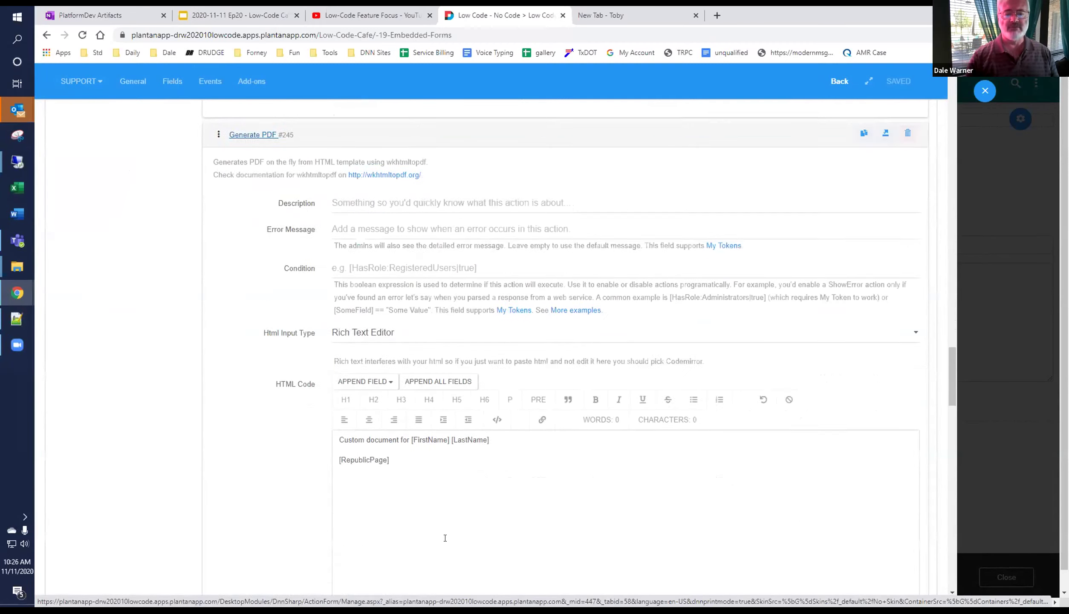
pyautogui.moveTo(425, 425); pyautogui.dragTo(321, 429)
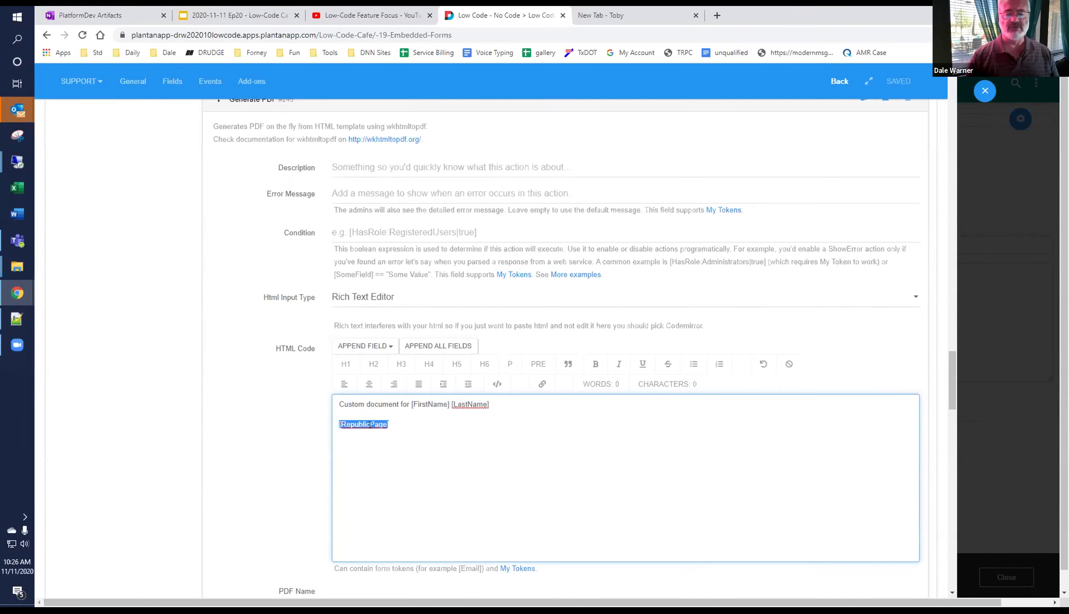
pyautogui.scroll(-7, 298, 428)
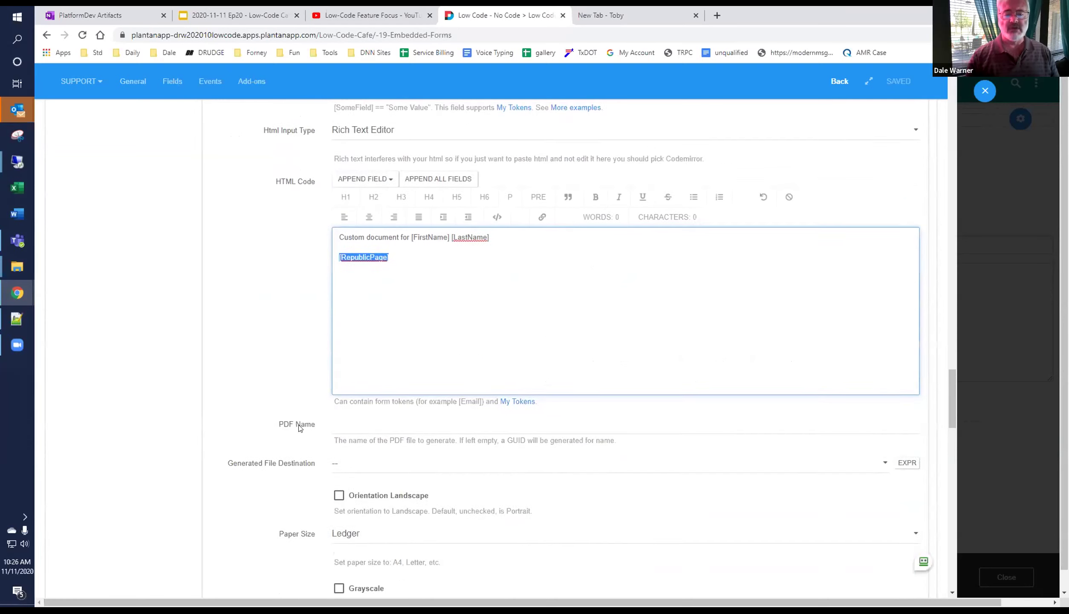
pyautogui.scroll(-6, 298, 426)
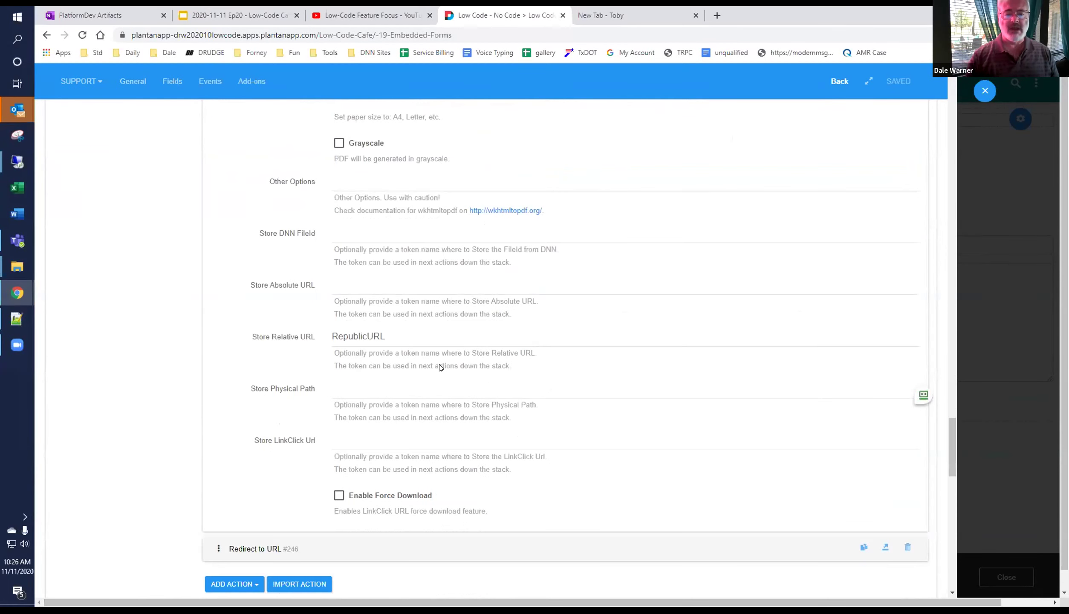
pyautogui.click(273, 337)
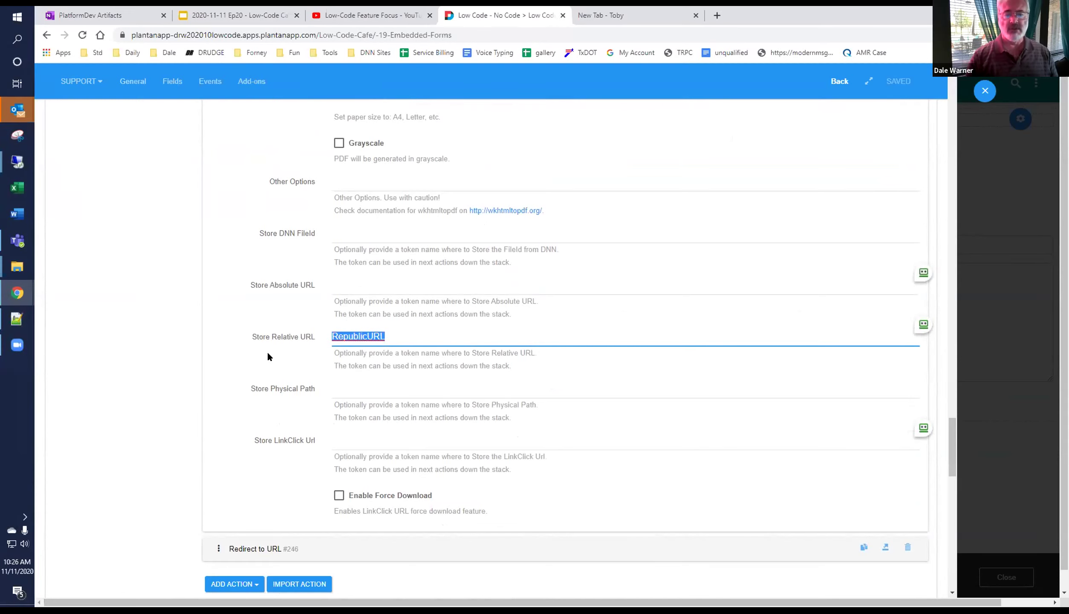
pyautogui.scroll(-5, 269, 353)
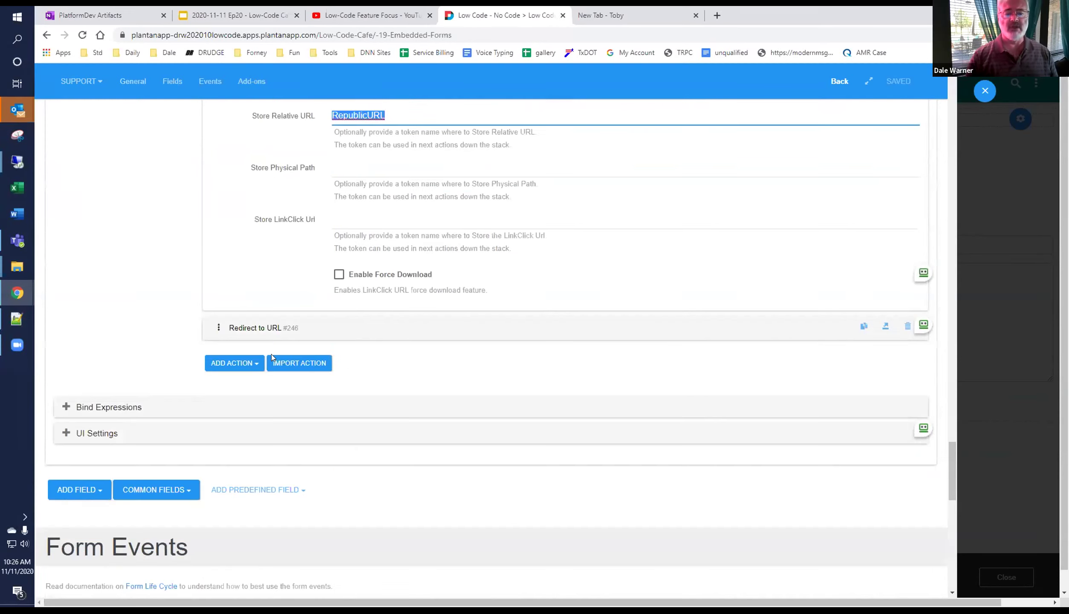
# Change the Redirect to URL target from [RepublicPage] to [RepublicURL].
pyautogui.click(248, 327)
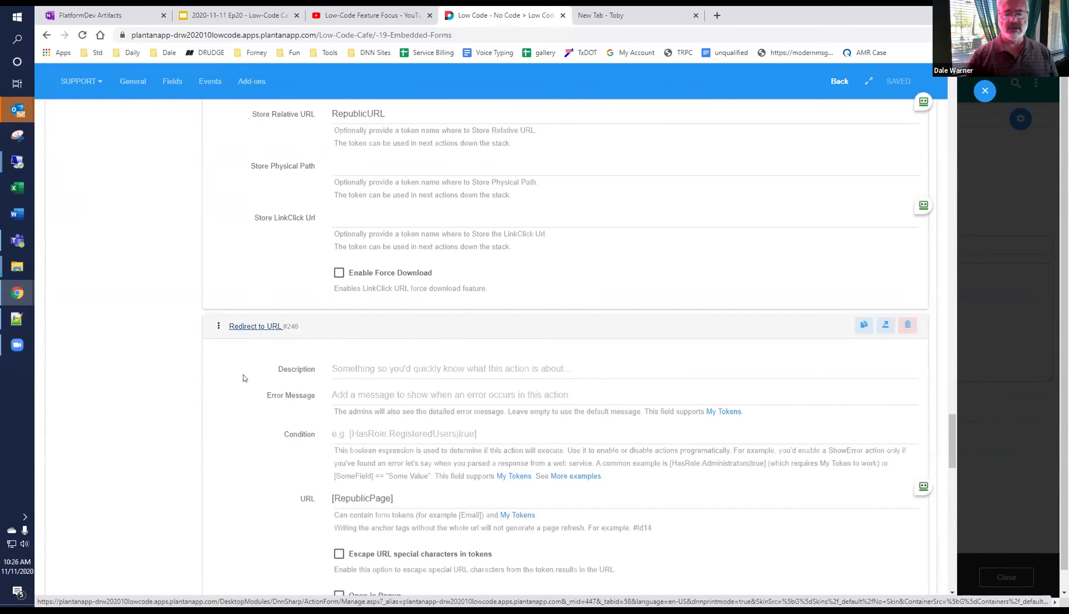
pyautogui.scroll(-1, 289, 431)
pyautogui.moveTo(418, 440); pyautogui.dragTo(334, 442)
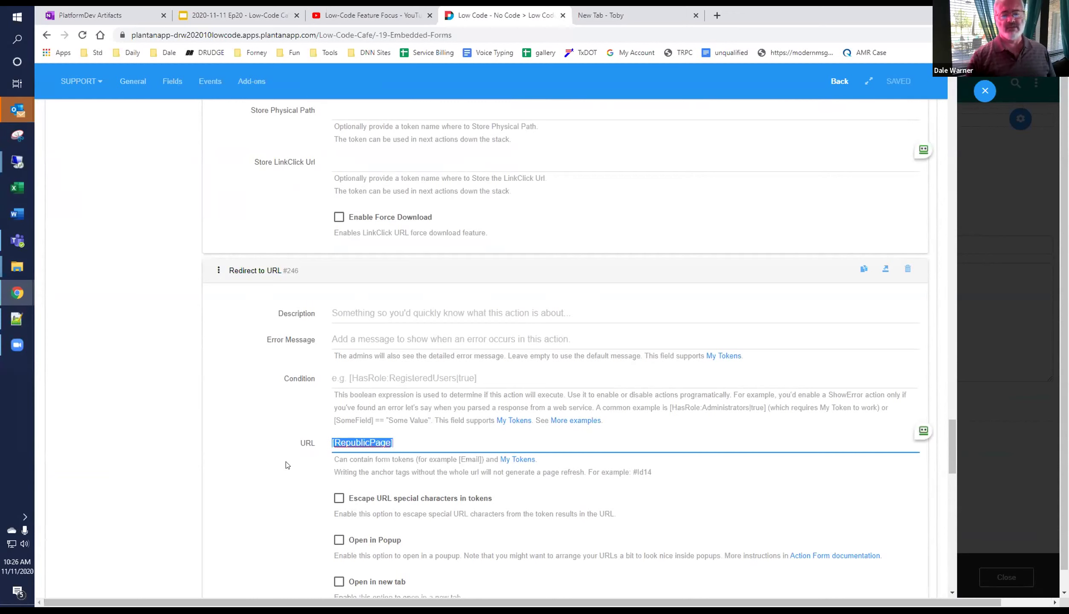
pyautogui.scroll(1, 288, 448)
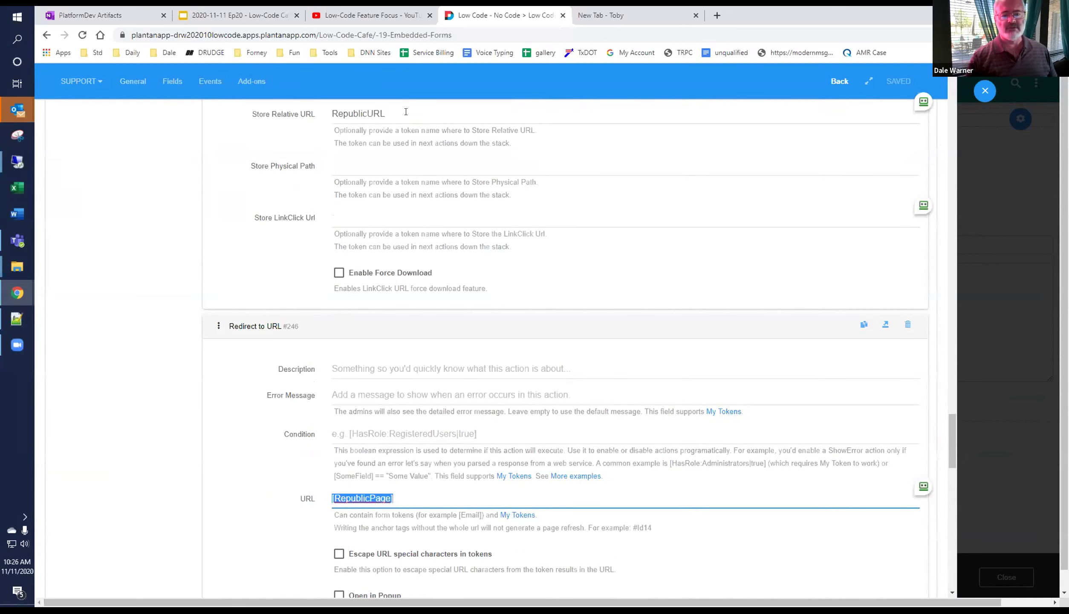
pyautogui.moveTo(406, 112); pyautogui.dragTo(281, 139)
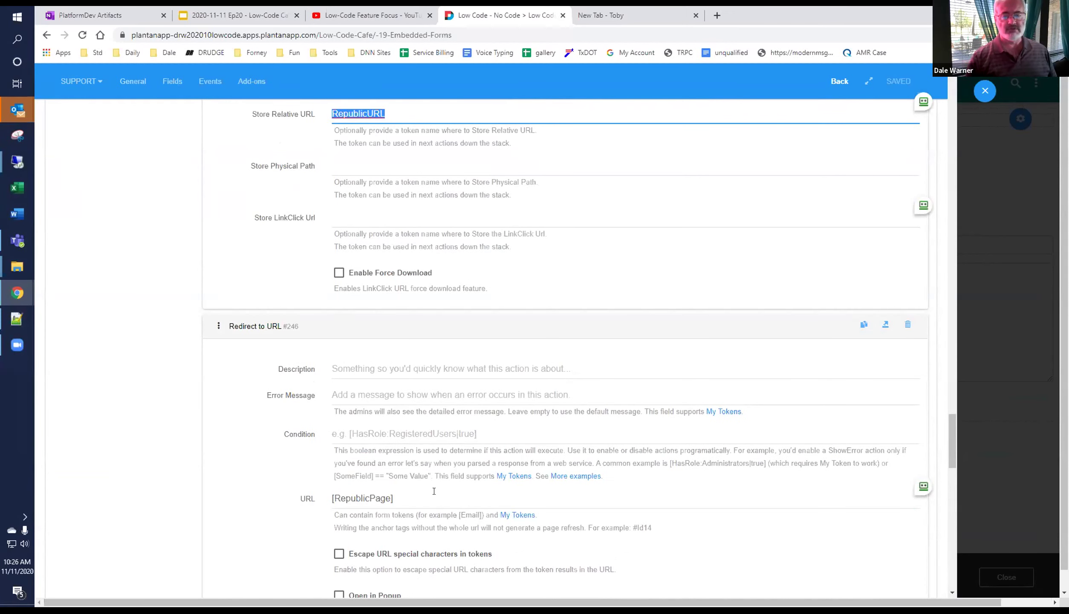
pyautogui.moveTo(434, 490); pyautogui.dragTo(188, 487)
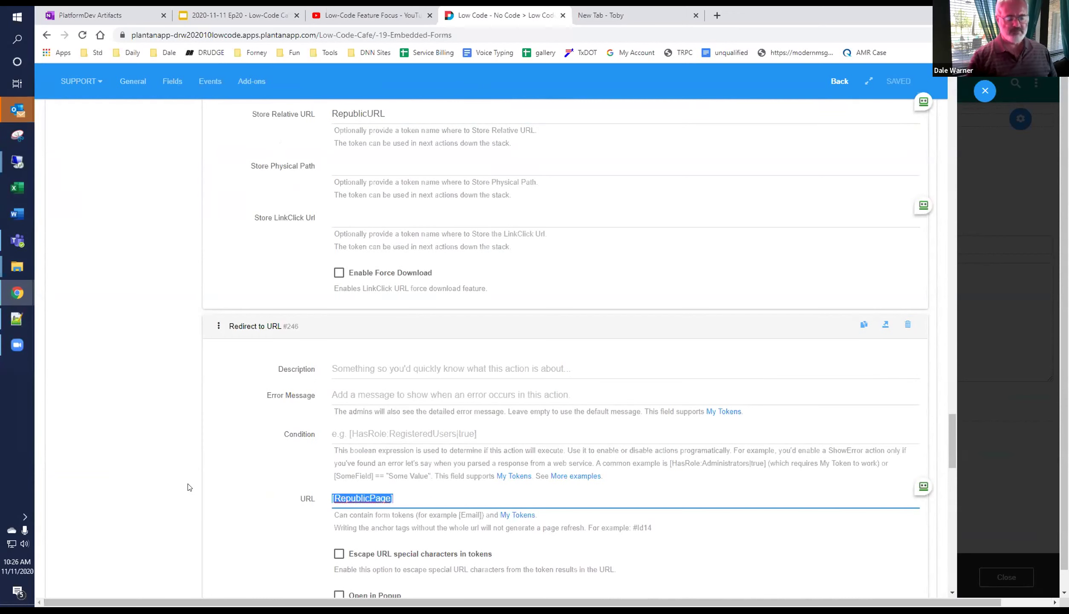
pyautogui.write('[RepublicURL]')
pyautogui.scroll(-5, 261, 493)
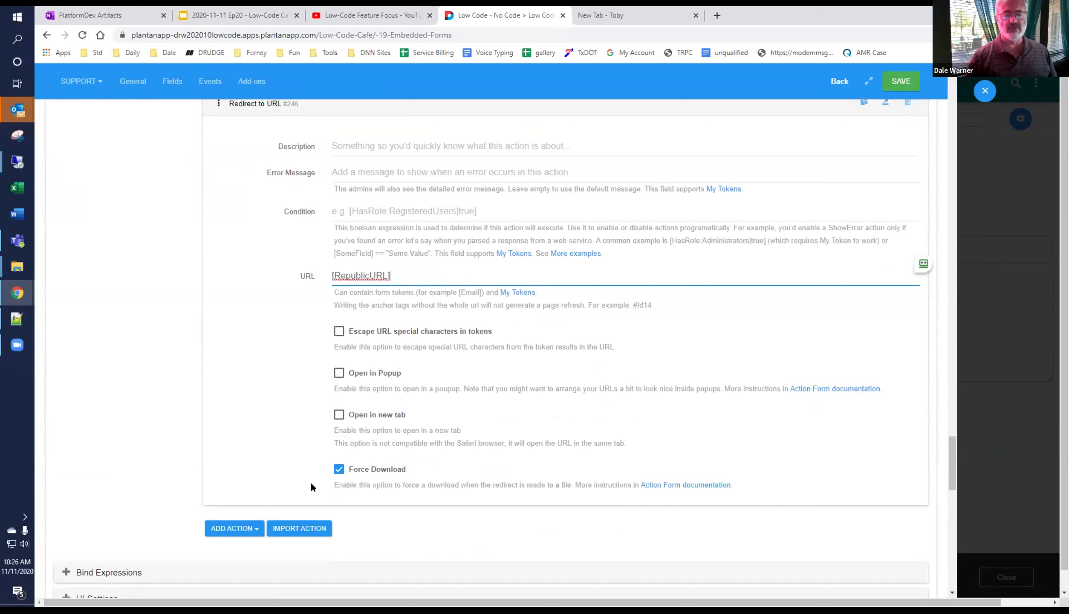
# Save the form, close the editor and reload the Embedded Forms page.
pyautogui.click(898, 85)
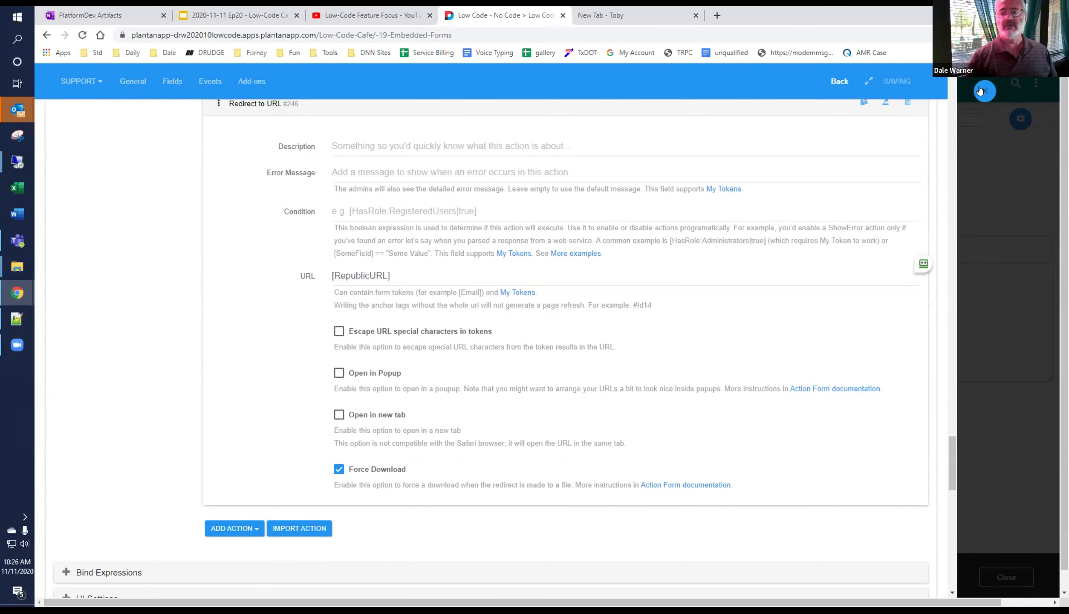
pyautogui.press('Escape')
pyautogui.click(83, 35)
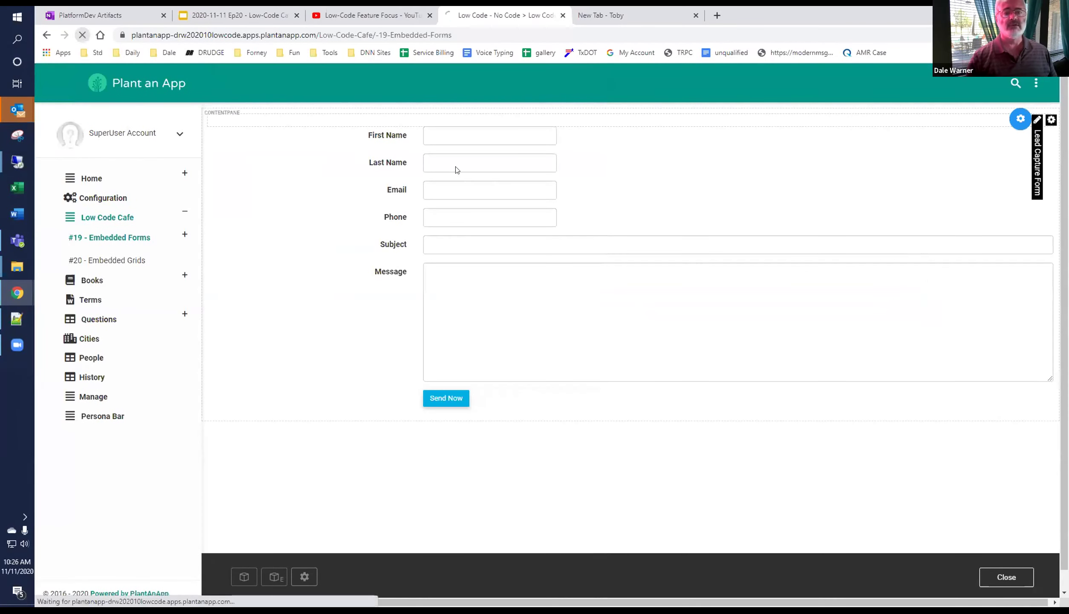
# Submit the lead capture form with a test e-mail and 'test' entries, then open the downloaded PDF.
pyautogui.click(464, 139)
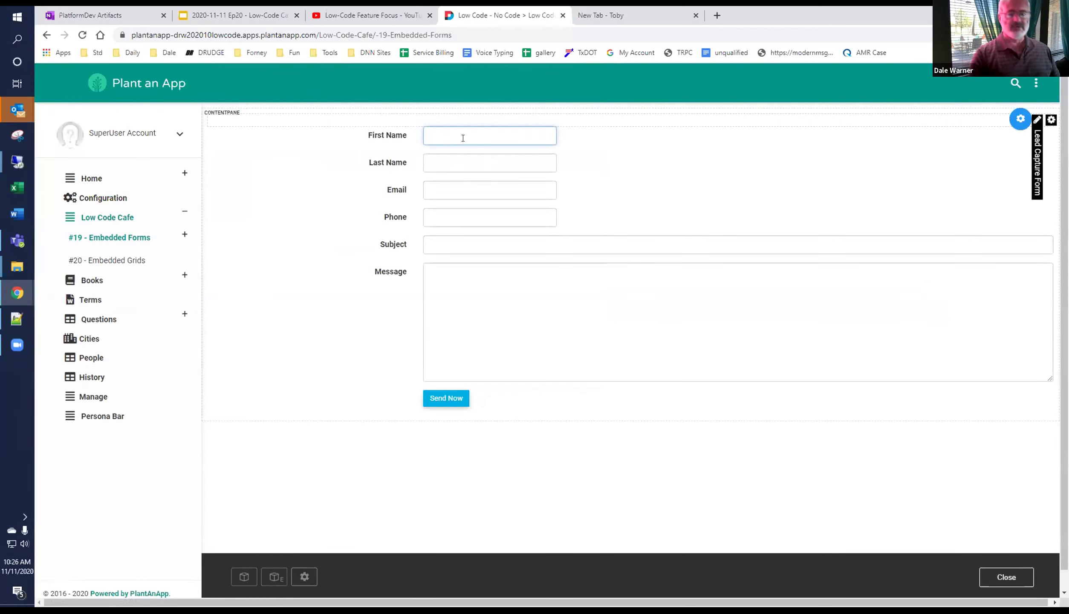
pyautogui.write('Warner')
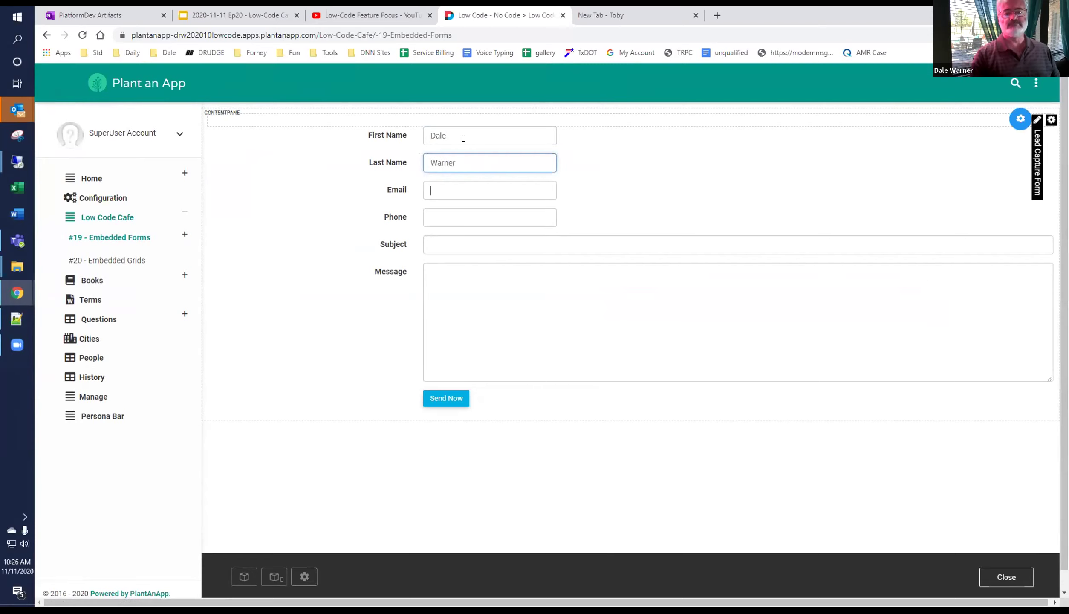
pyautogui.write('tester@tst.com')
pyautogui.press('Tab')
pyautogui.press('Tab')
pyautogui.write('1')
pyautogui.press('BackSpace')
pyautogui.write('test')
pyautogui.press('Tab')
pyautogui.write('test')
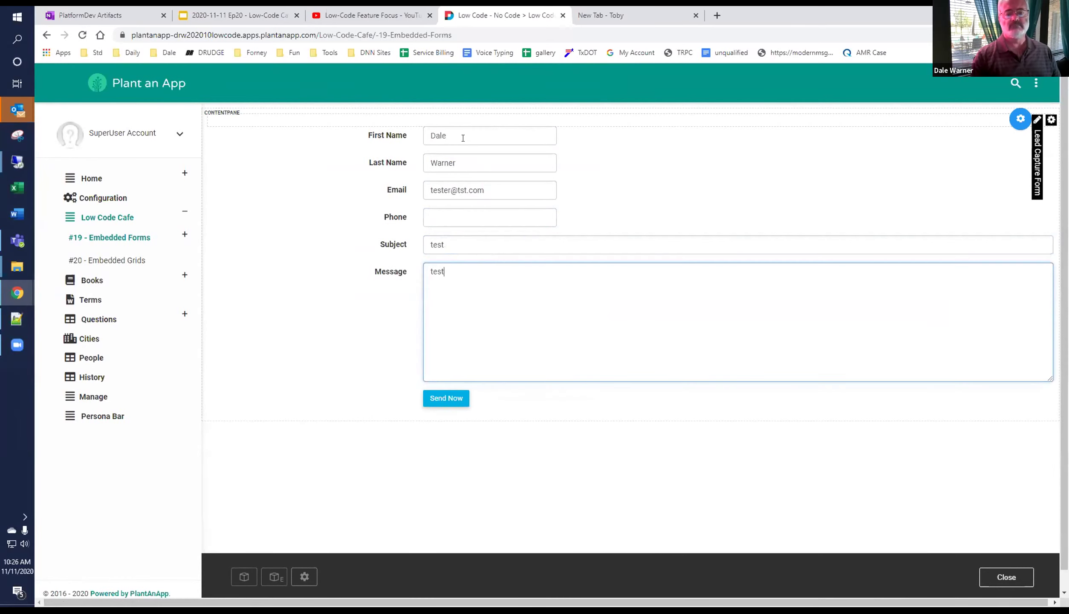
pyautogui.click(446, 396)
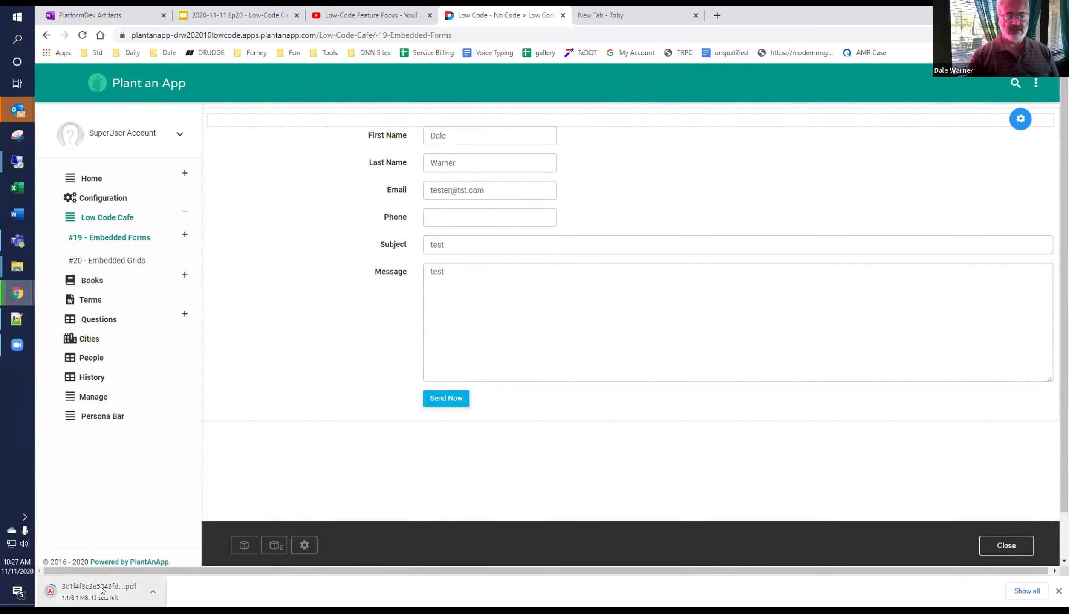
pyautogui.click(111, 589)
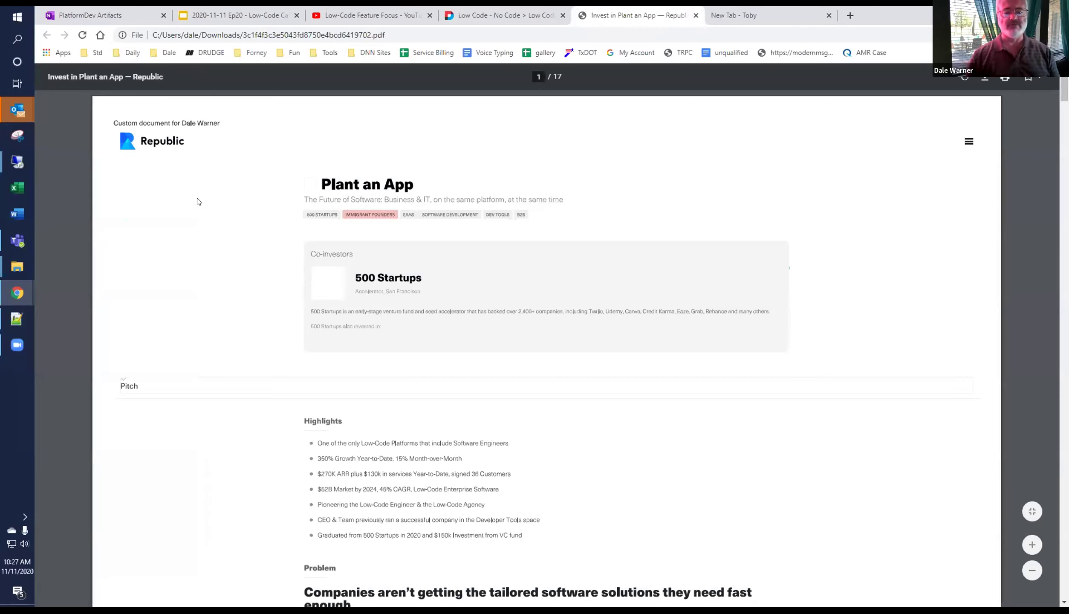
# Close the 'Invest in Plant an App — Republic' PDF tab.
pyautogui.click(697, 16)
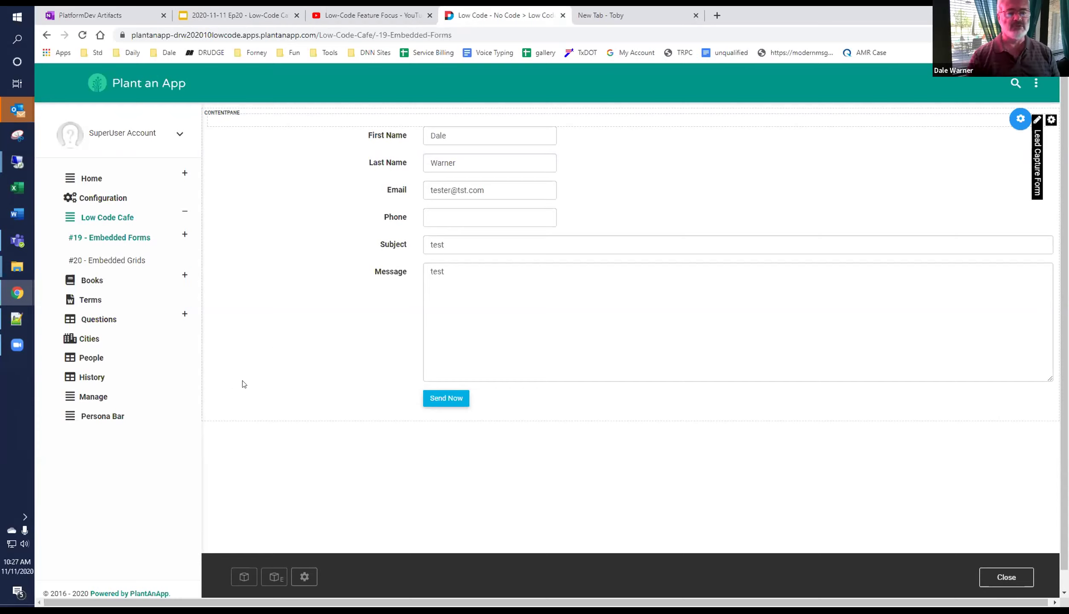
# Browse the History records, return to the People list, and expand the Low Code Cafe pages.
pyautogui.click(94, 361)
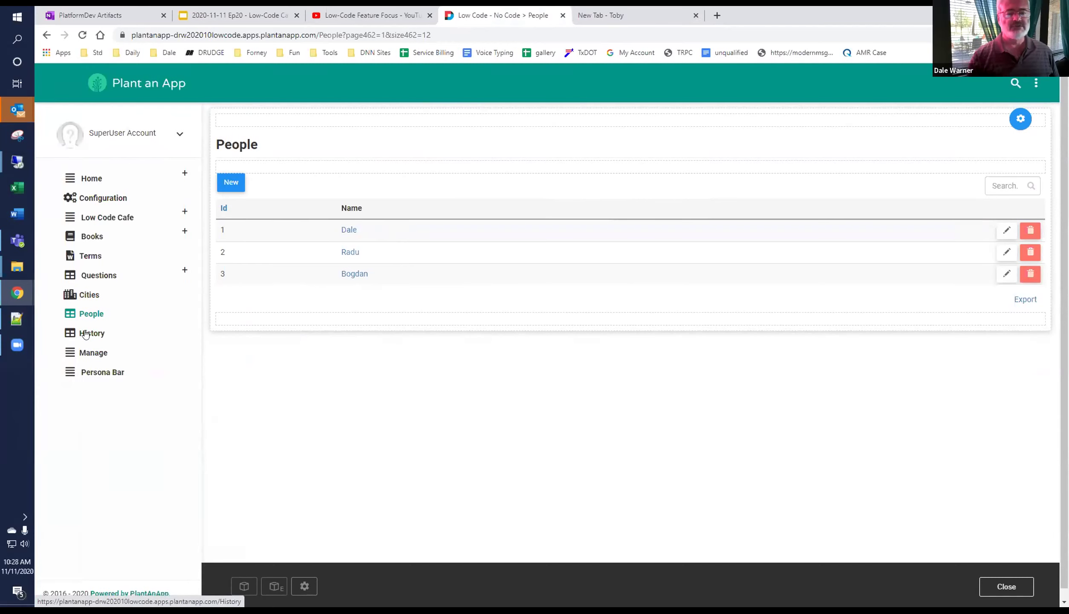
pyautogui.click(85, 334)
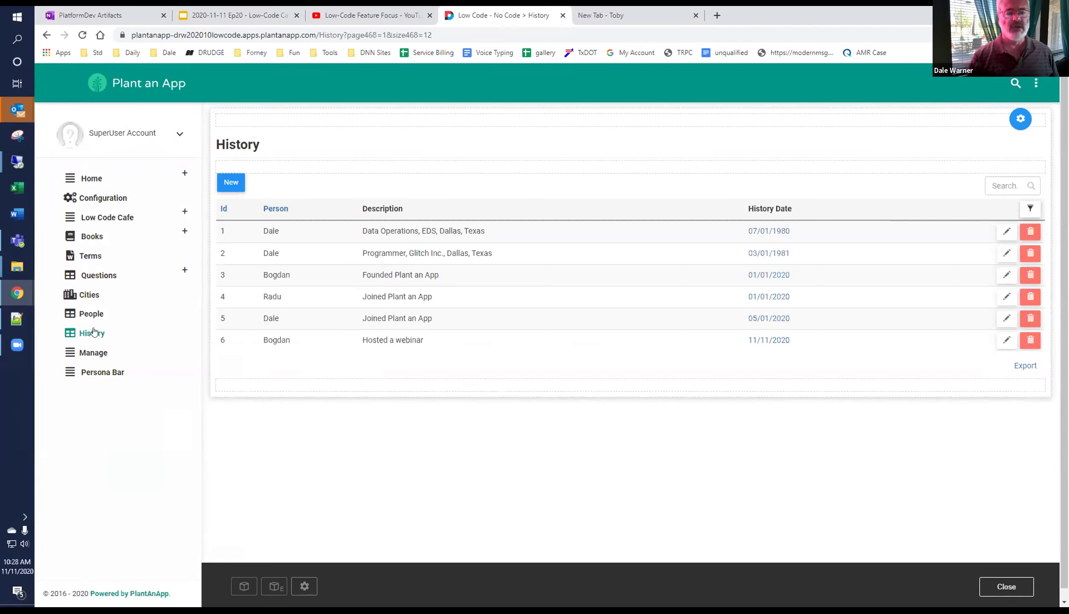
pyautogui.click(86, 316)
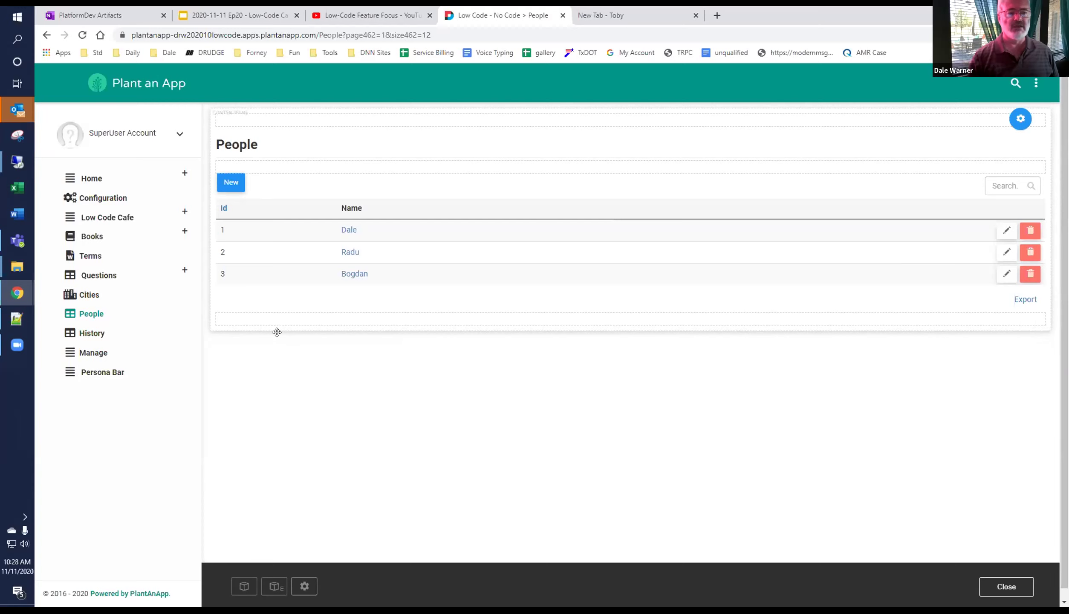
pyautogui.click(184, 211)
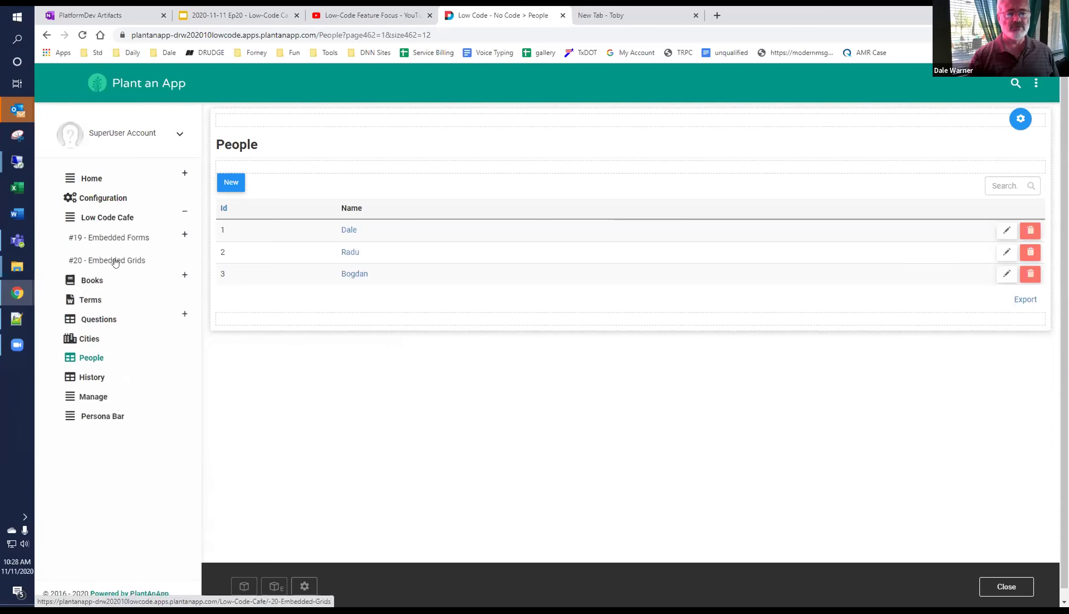
# Add an avt.ActionGrid module to the top pane of the #20 - Embedded Grids page.
pyautogui.click(115, 261)
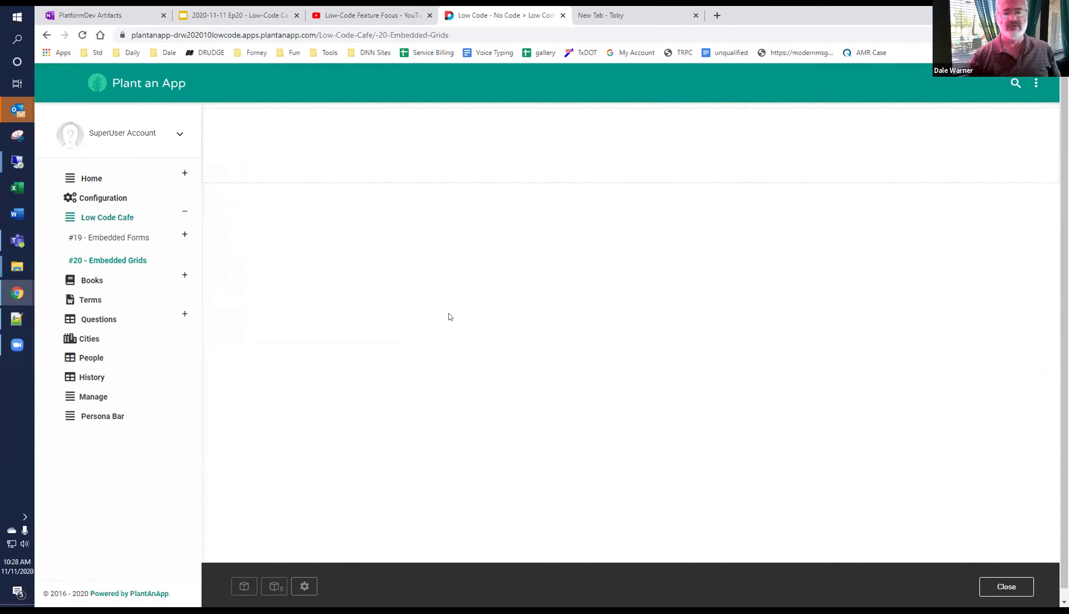
pyautogui.click(244, 586)
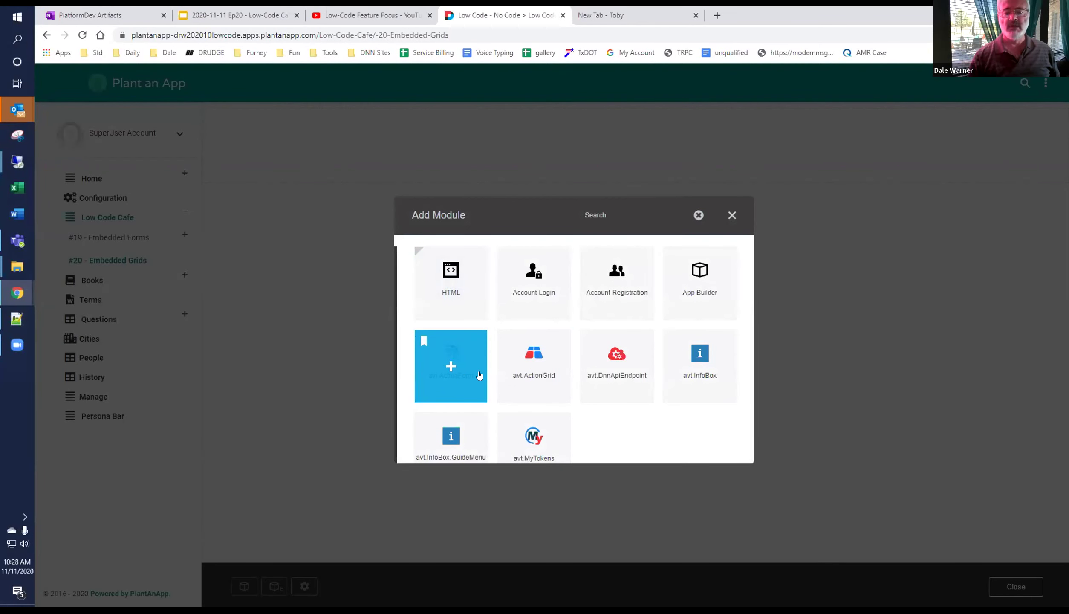
pyautogui.click(524, 377)
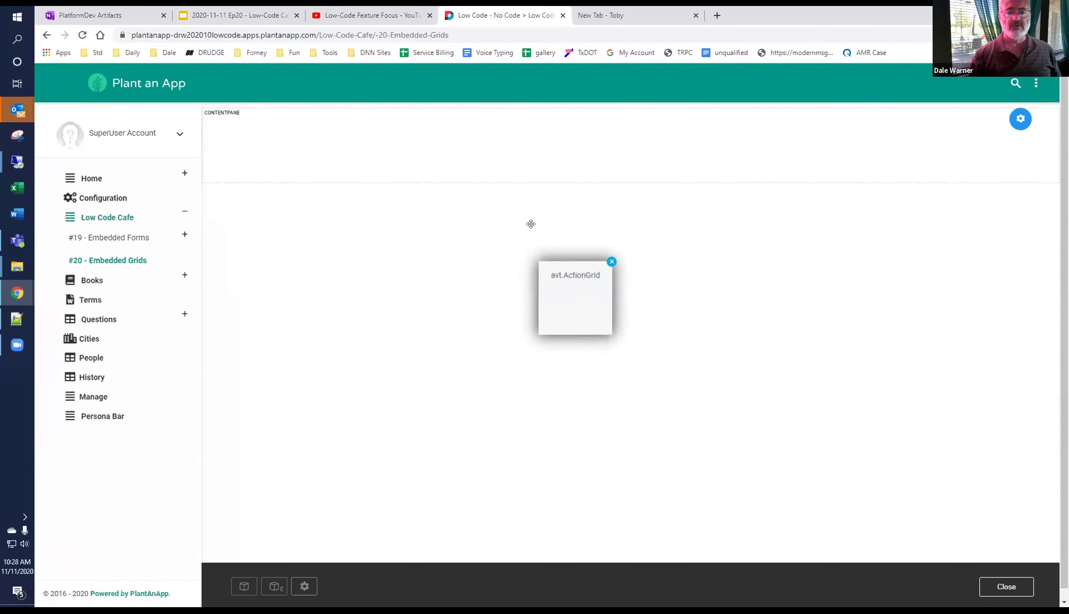
pyautogui.click(630, 143)
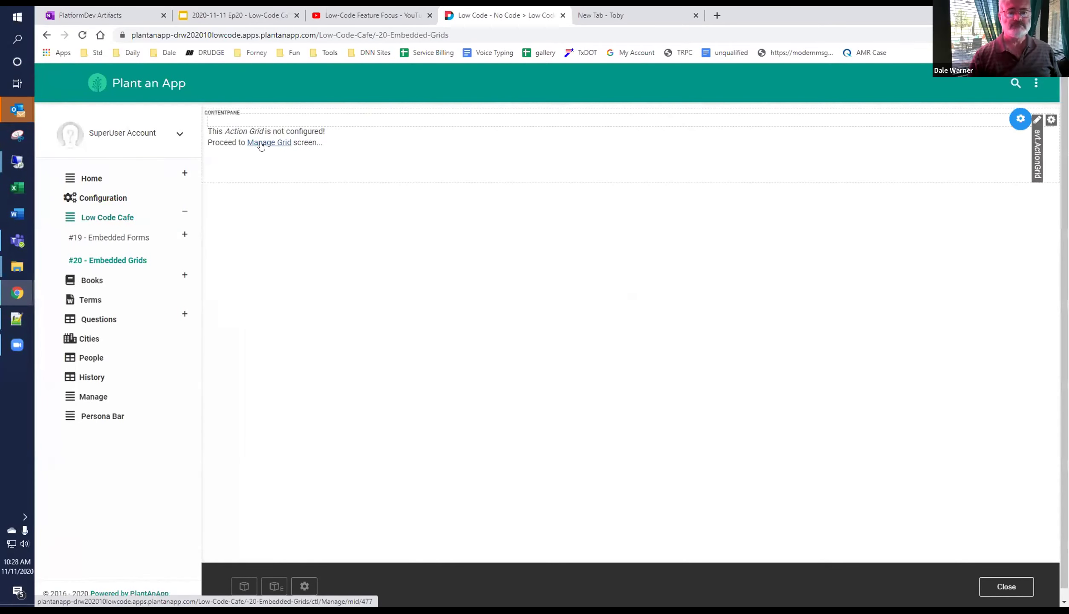
# Set up the grid from scratch with History as its data source and list its available fields.
pyautogui.click(258, 142)
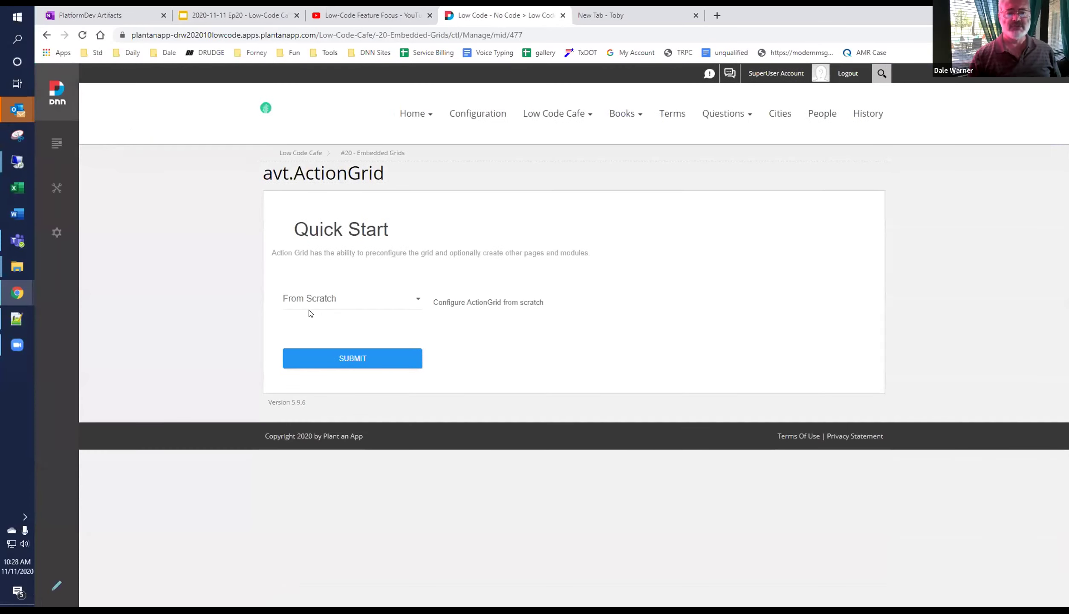
pyautogui.click(335, 357)
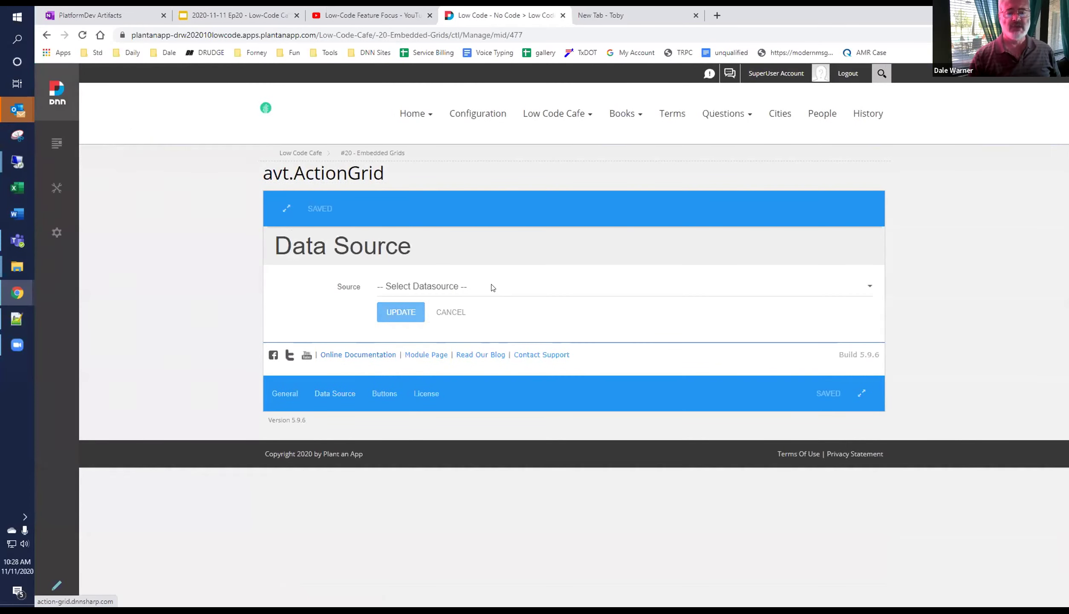
pyautogui.click(473, 292)
pyautogui.click(405, 403)
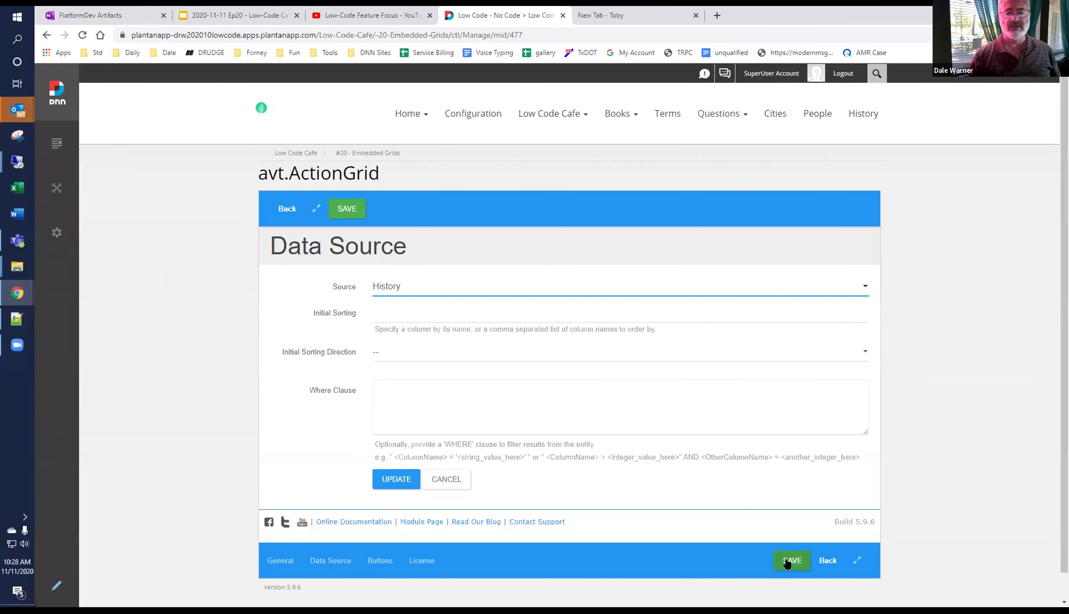
pyautogui.click(788, 561)
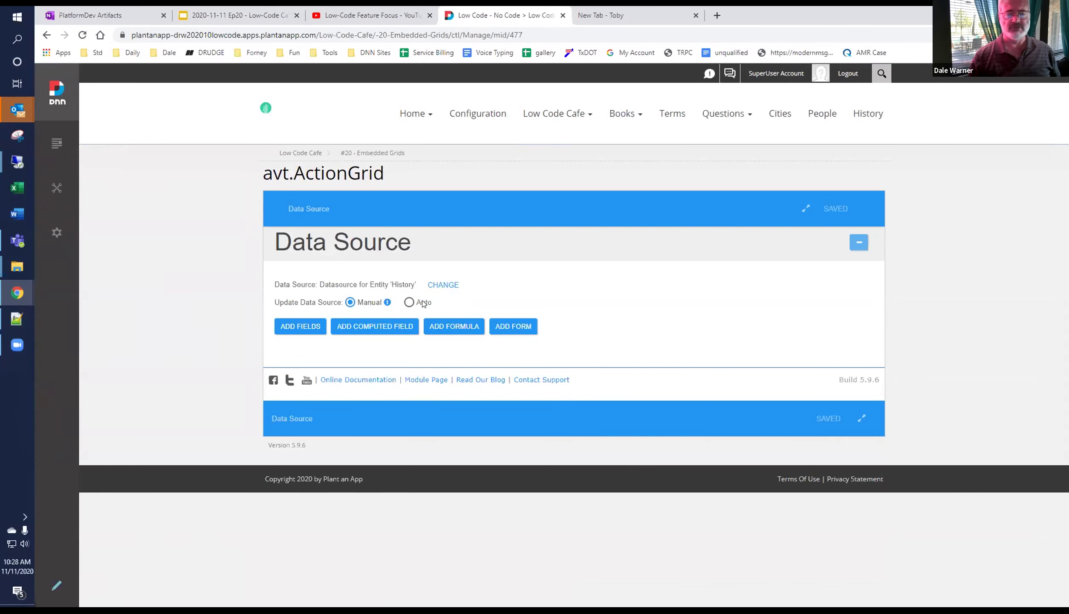
pyautogui.click(302, 327)
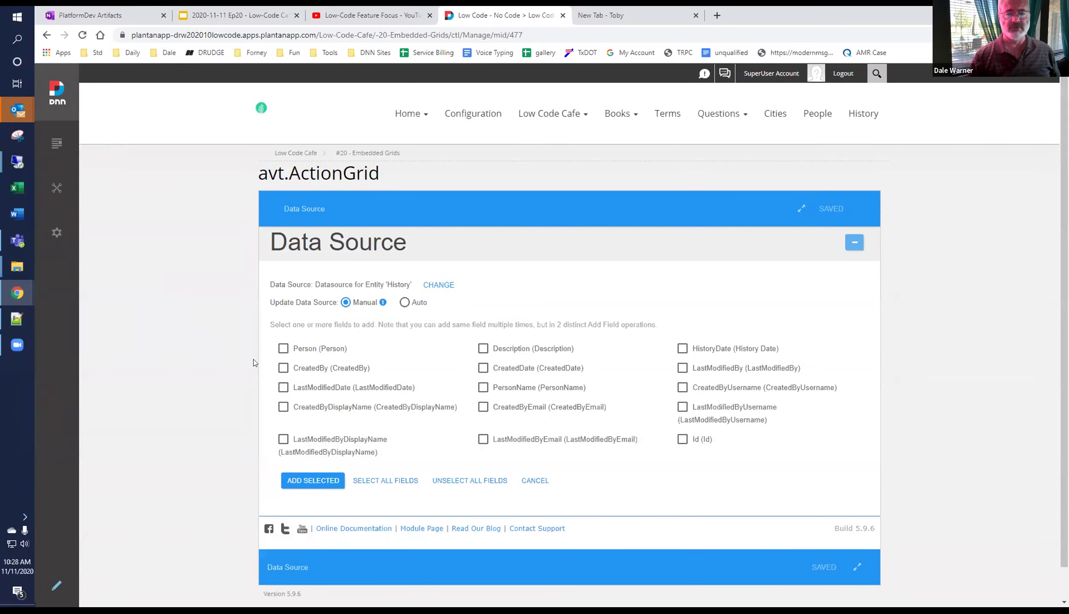
# Add Description and HistoryDate fields, move PersonName to second after Person, and save.
pyautogui.click(482, 349)
pyautogui.click(682, 350)
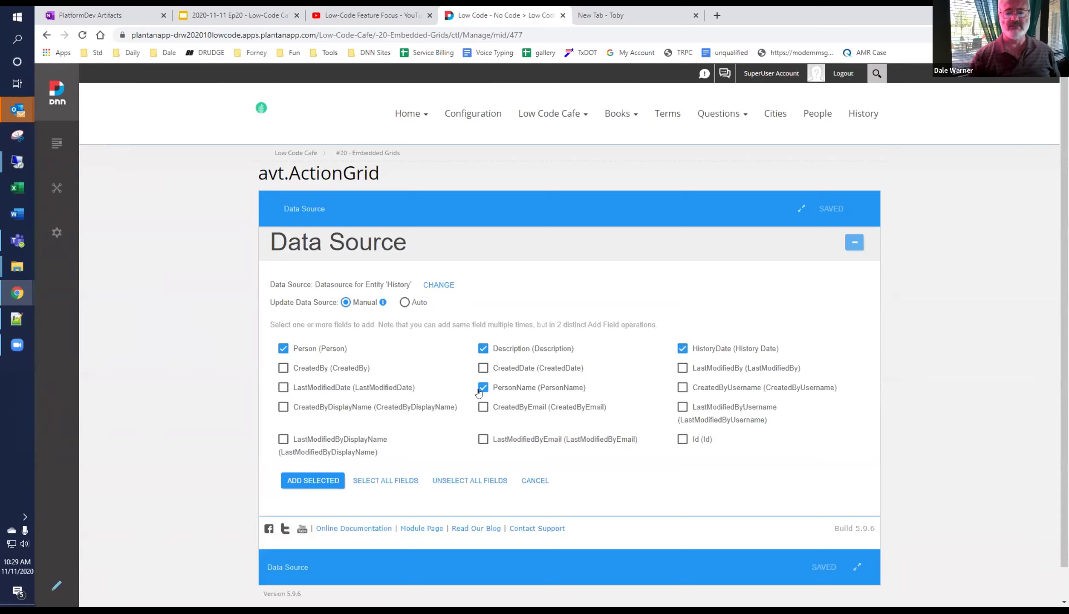
pyautogui.click(313, 481)
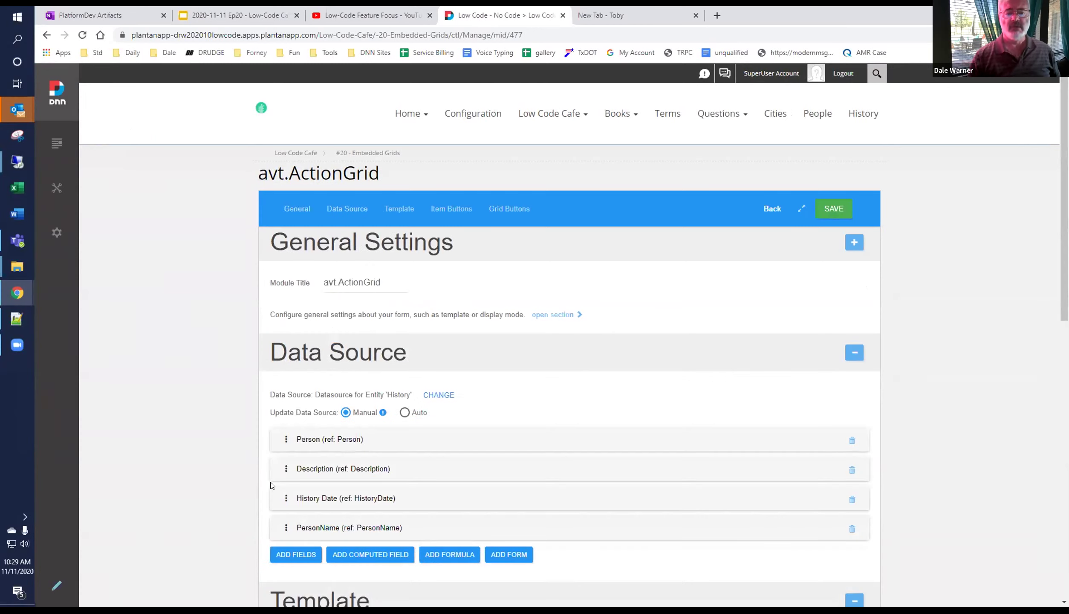
pyautogui.moveTo(285, 521); pyautogui.dragTo(284, 469)
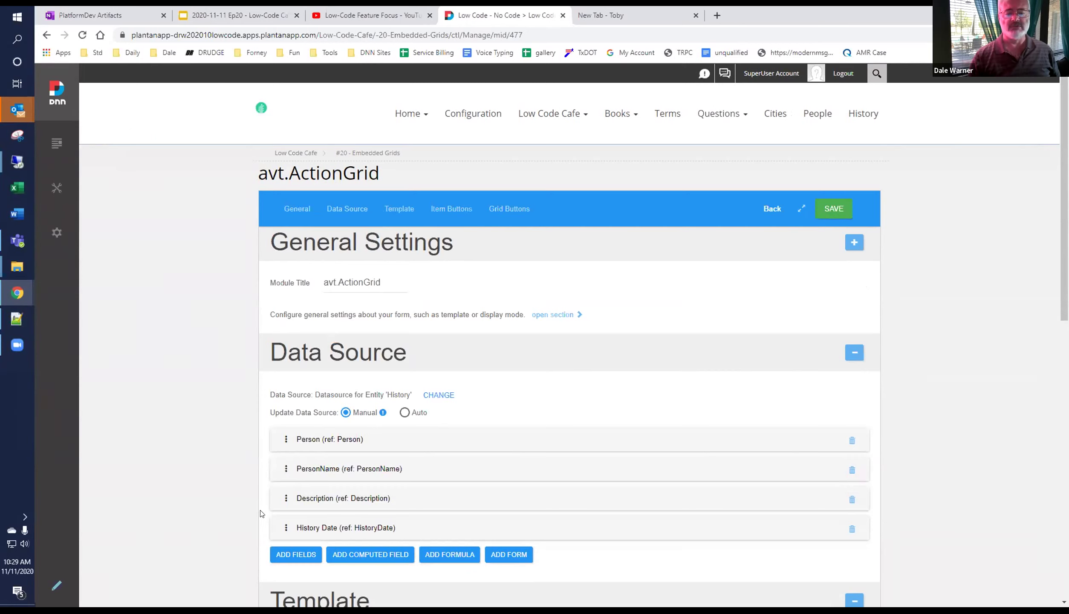
pyautogui.click(826, 208)
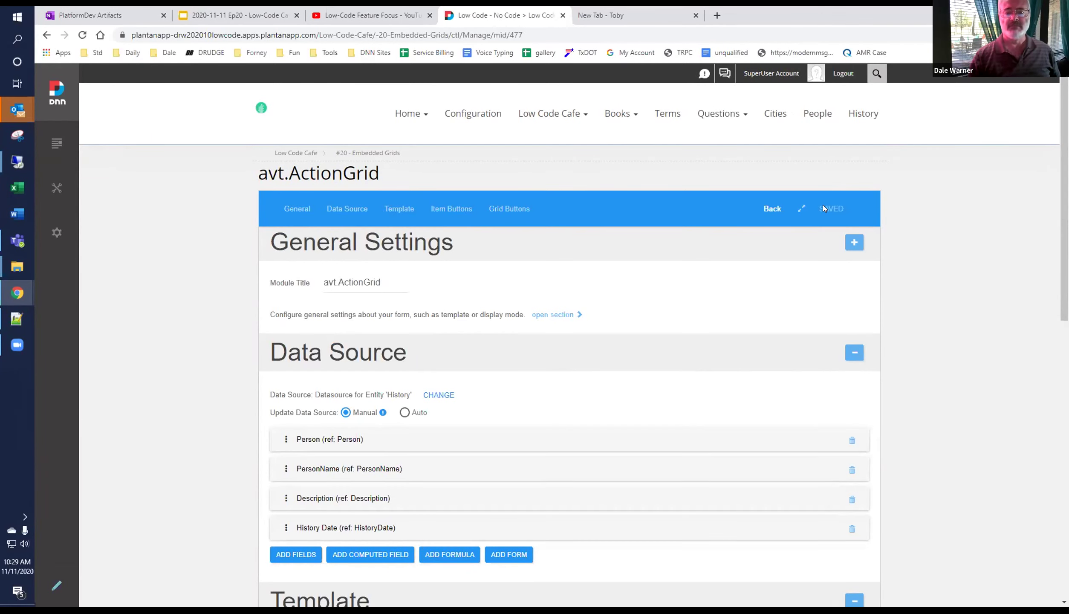
pyautogui.click(772, 208)
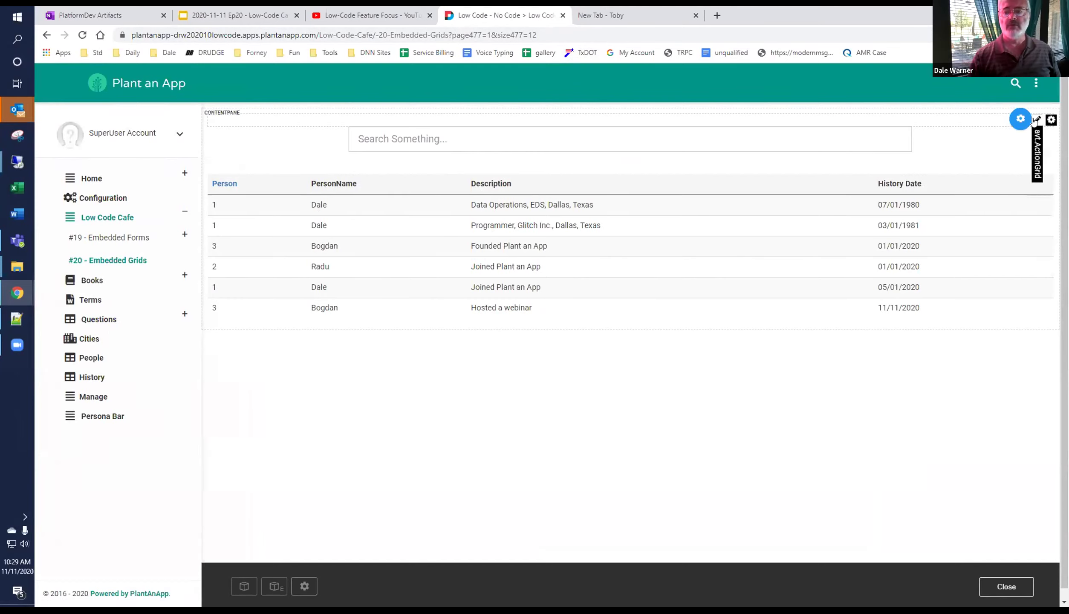
# Retitle the grid module 'Embedded History' and open its data source Where Clause for editing.
pyautogui.moveTo(1021, 120)
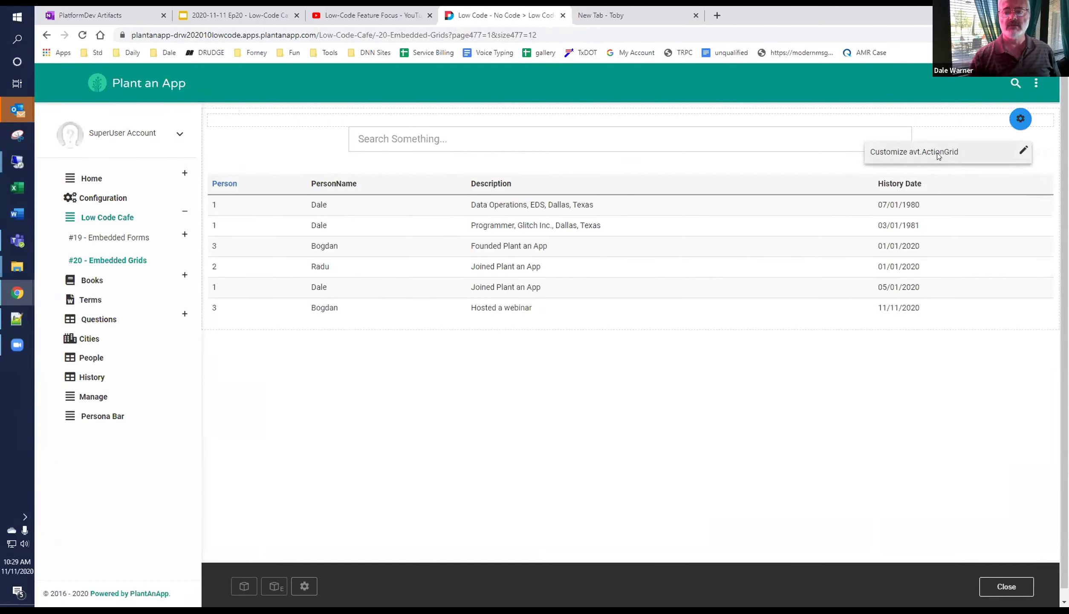
pyautogui.click(939, 156)
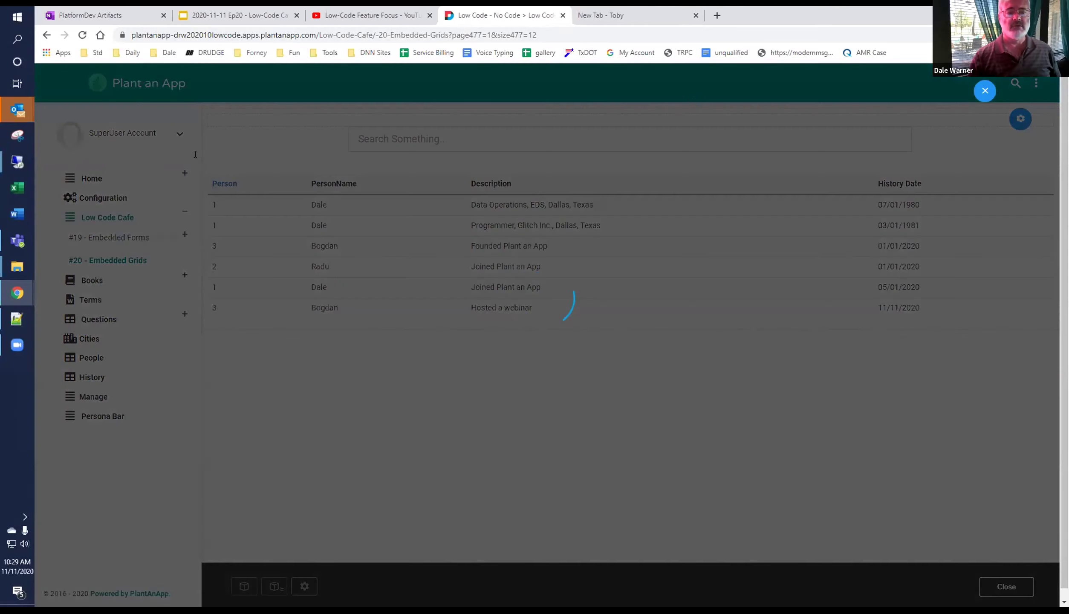
pyautogui.write('Embedded History')
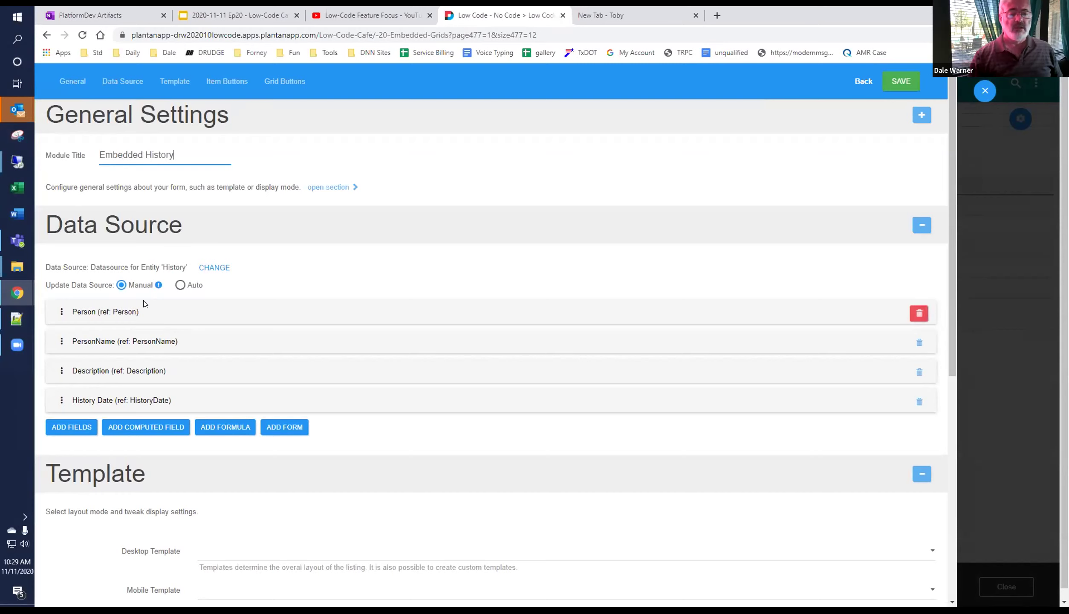
pyautogui.click(204, 268)
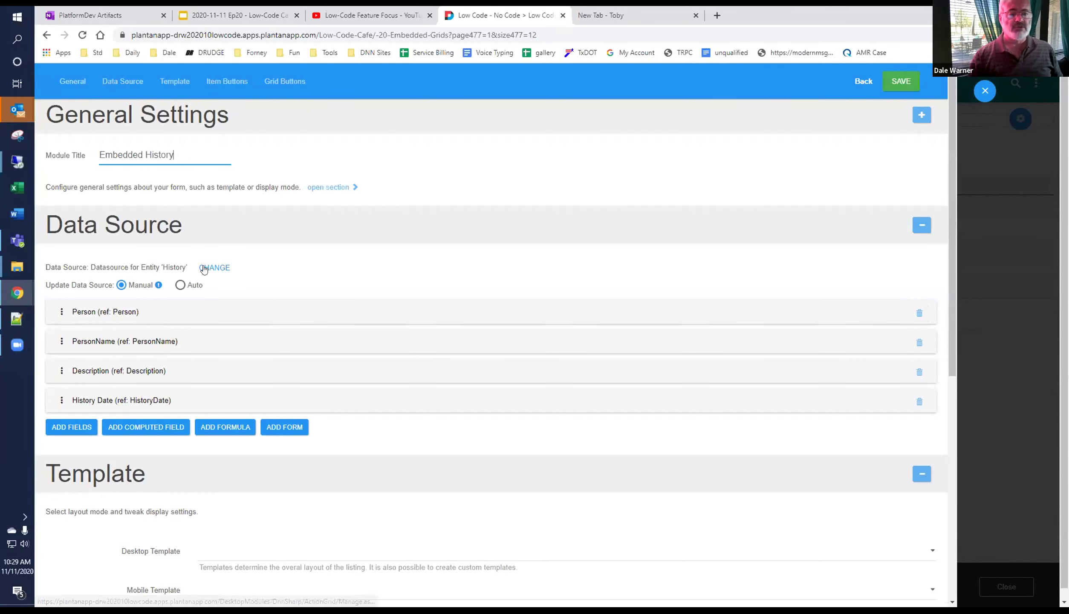
pyautogui.click(272, 267)
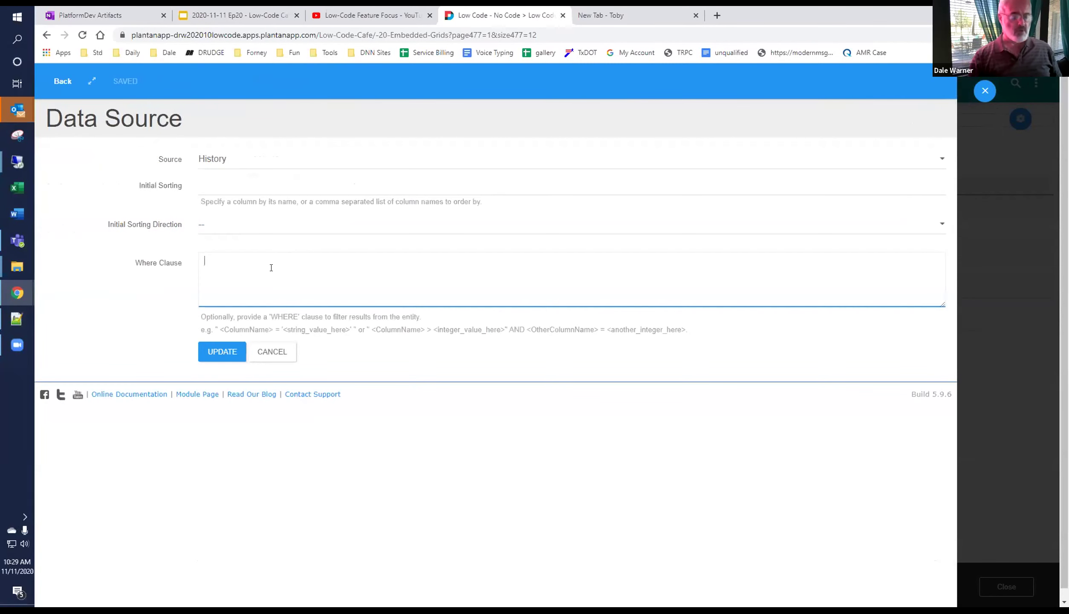
# Set the Where Clause to PersonName LIKE '[Get:PersonName=%]' and apply it with Update.
pyautogui.write("PersonName LIKE '[Get:Person")
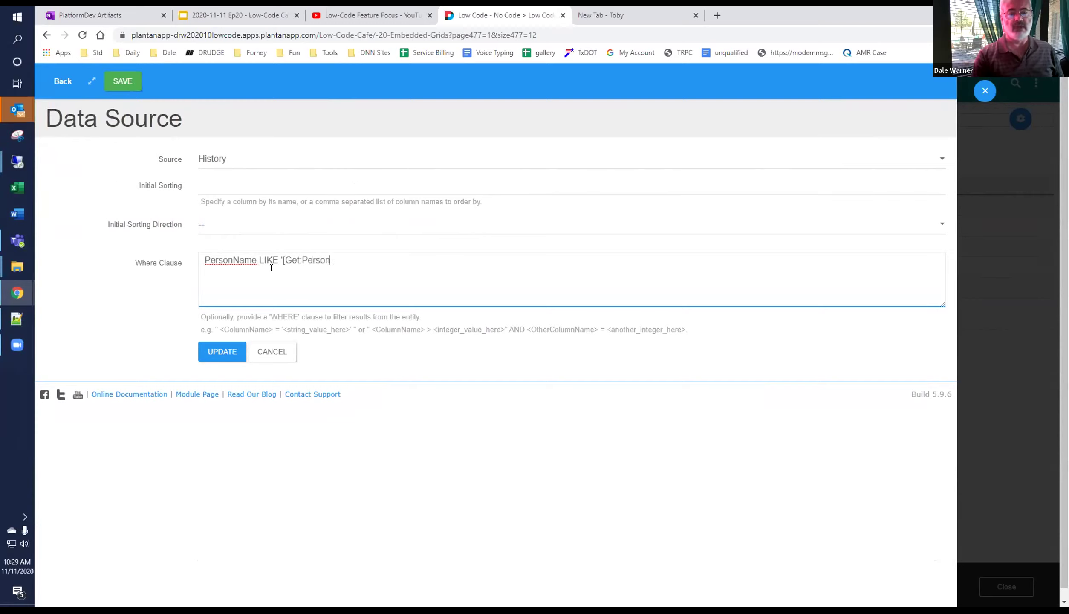
pyautogui.write('Name]')
pyautogui.press('BackSpace')
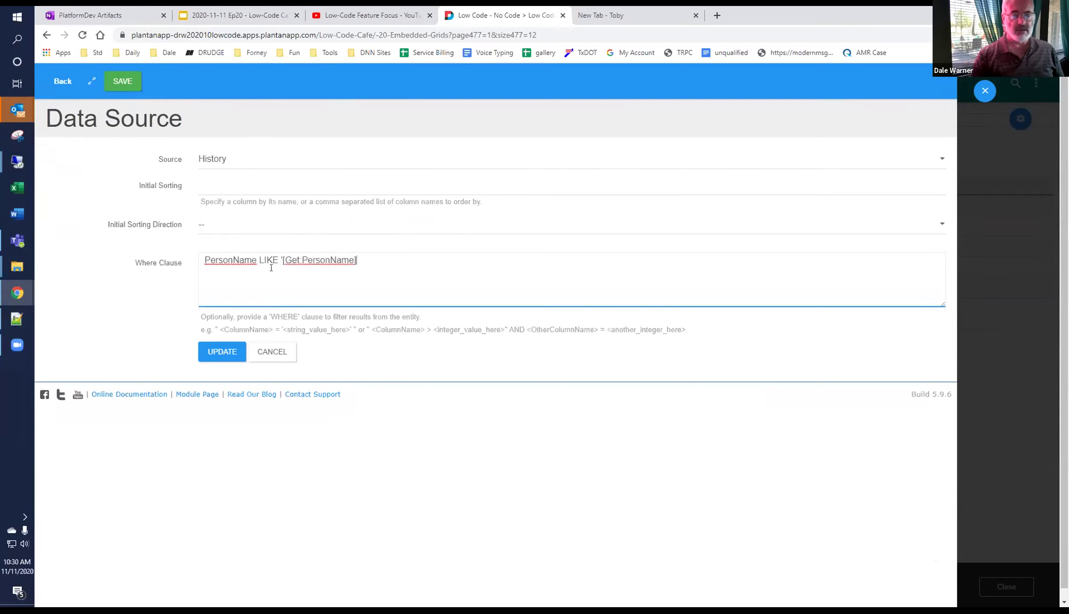
pyautogui.write("'")
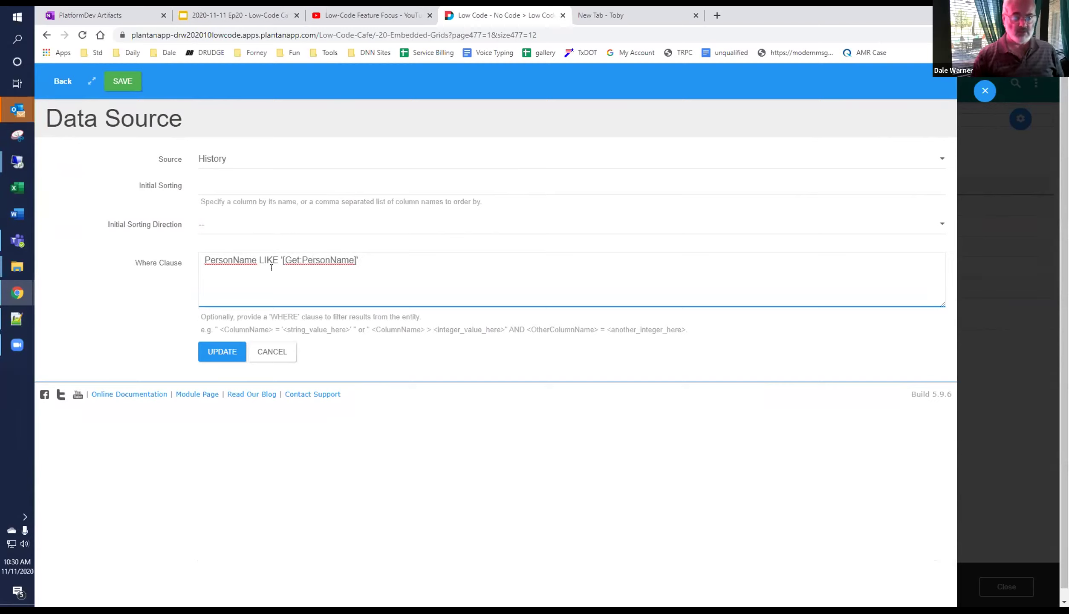
pyautogui.press('Left')
pyautogui.press('Left')
pyautogui.write('=%')
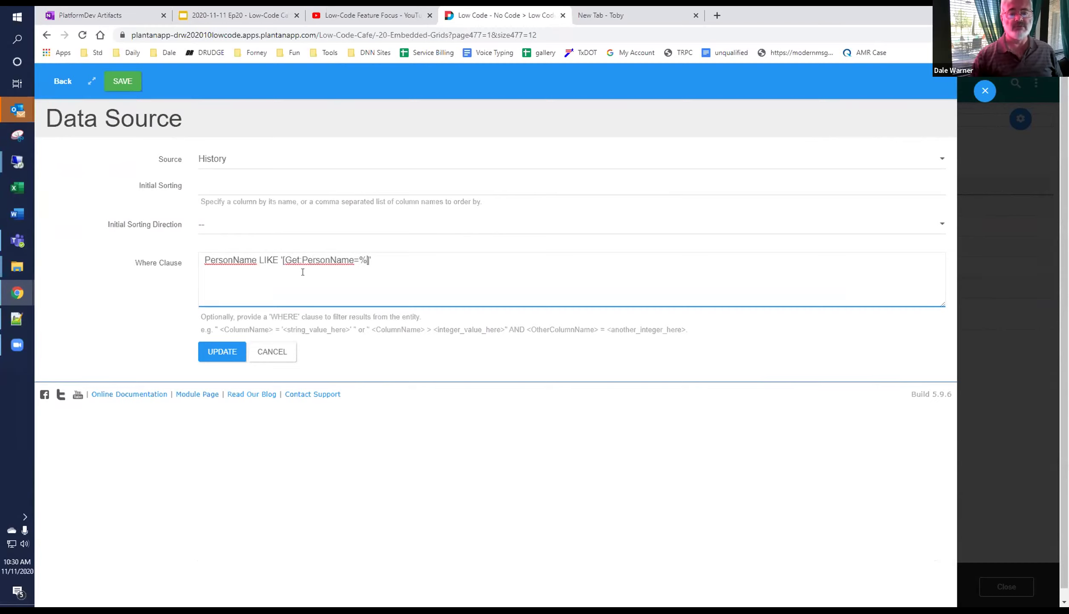
pyautogui.click(222, 351)
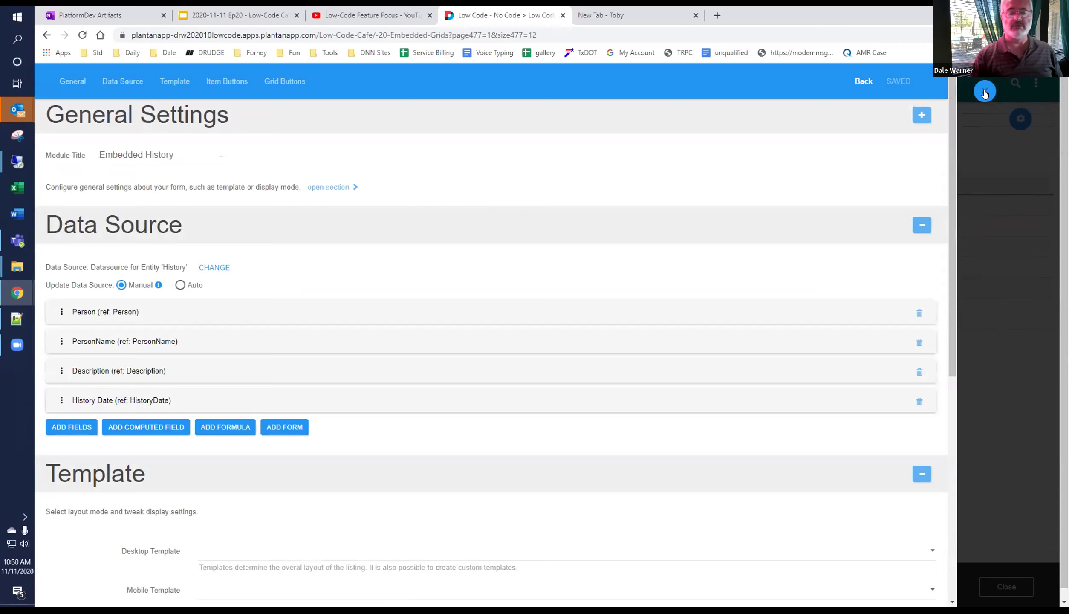
# Close the settings, reload, and filter the History grid by appending &PersonName=Dale to the URL.
pyautogui.click(984, 92)
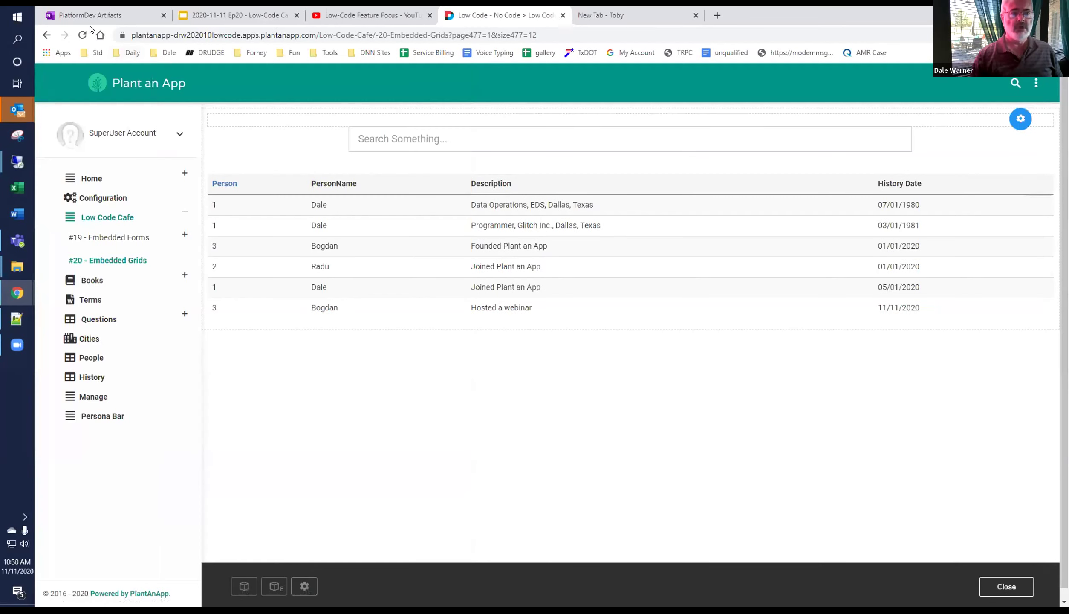
pyautogui.click(82, 30)
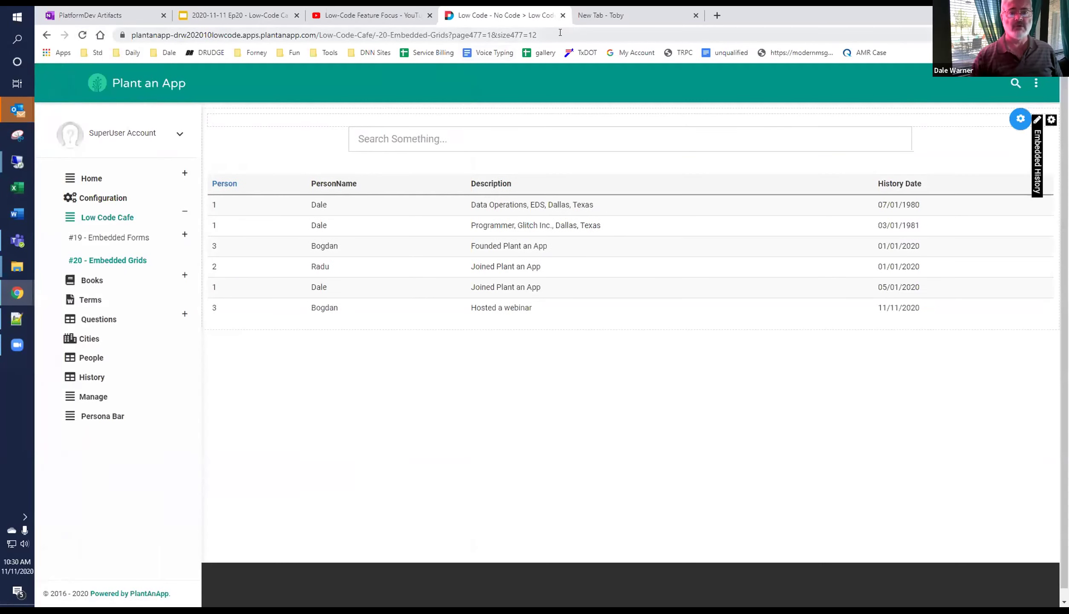
pyautogui.click(554, 34)
pyautogui.click(574, 32)
pyautogui.write('&')
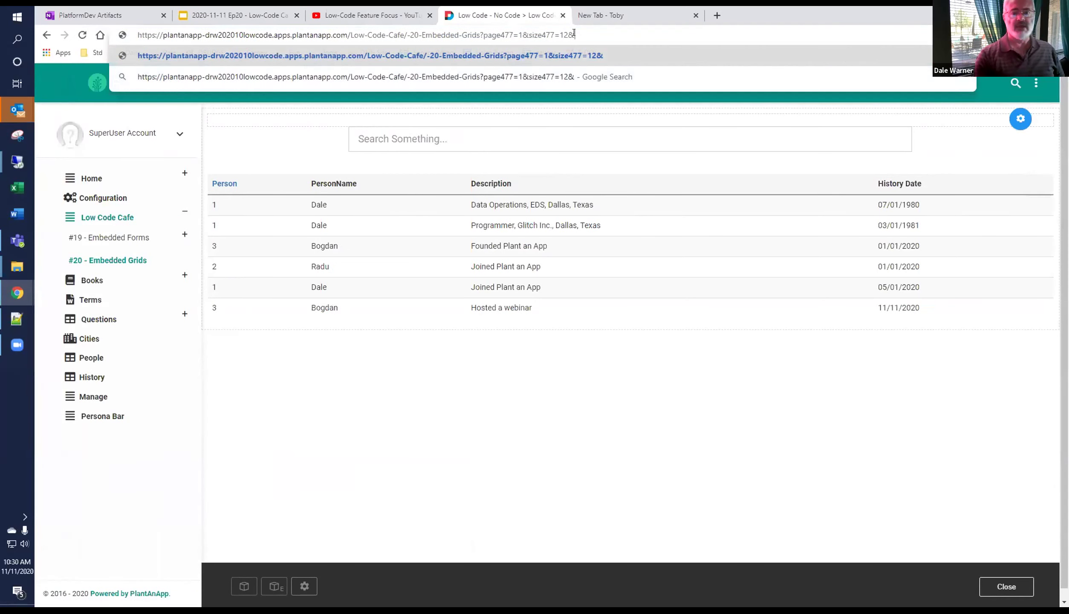
pyautogui.write('Person')
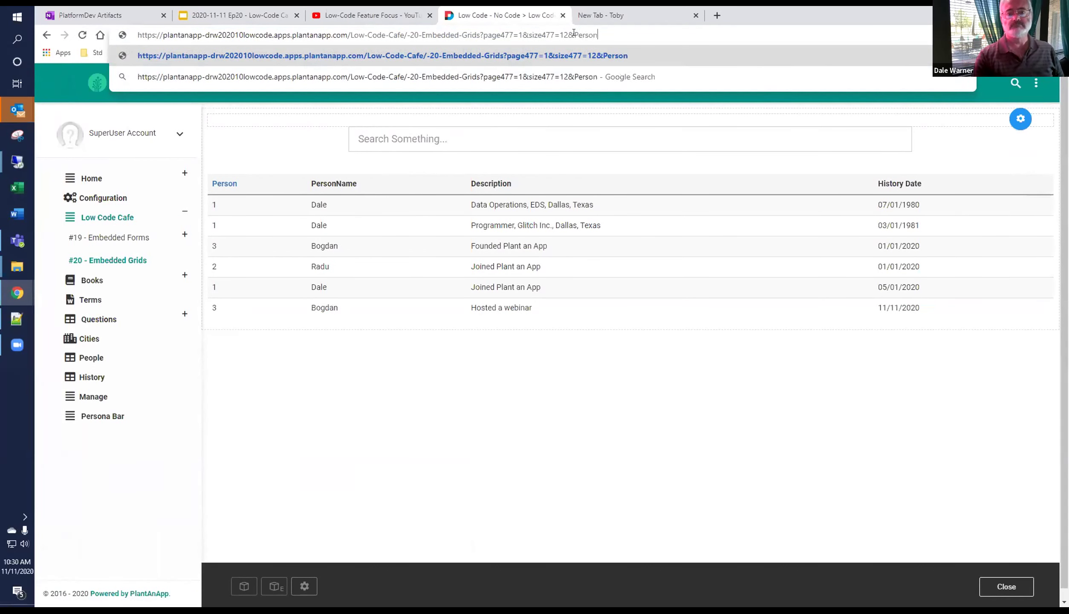
pyautogui.write('Name=Dale')
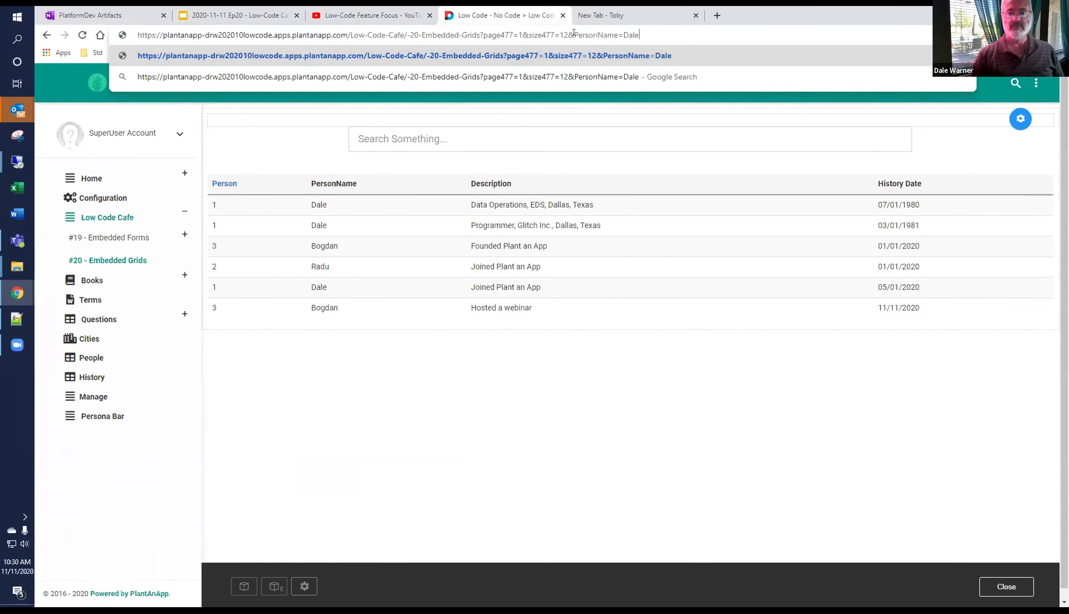
pyautogui.press('Return')
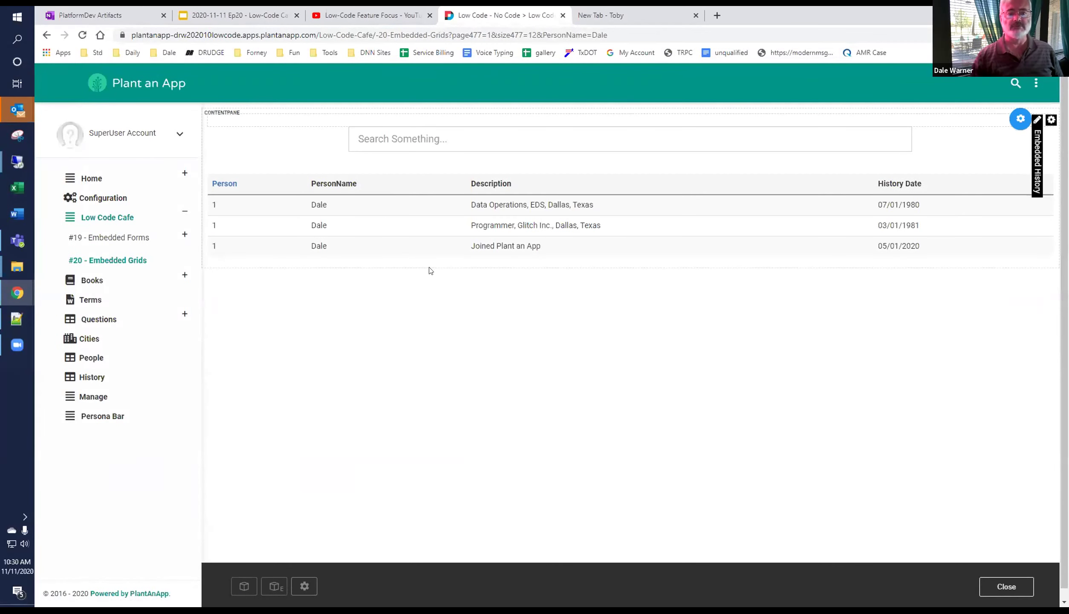
# Change the URL parameter to PersonName=Bogdan so only Bogdan's two History rows show.
pyautogui.doubleClick(599, 35)
pyautogui.press('Menu')
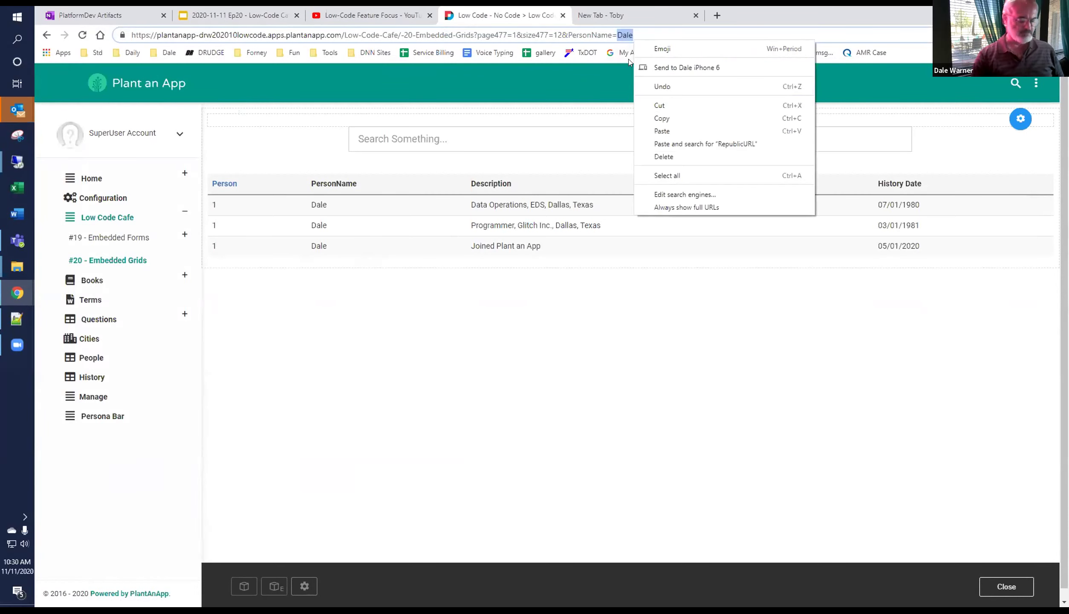
pyautogui.click(636, 19)
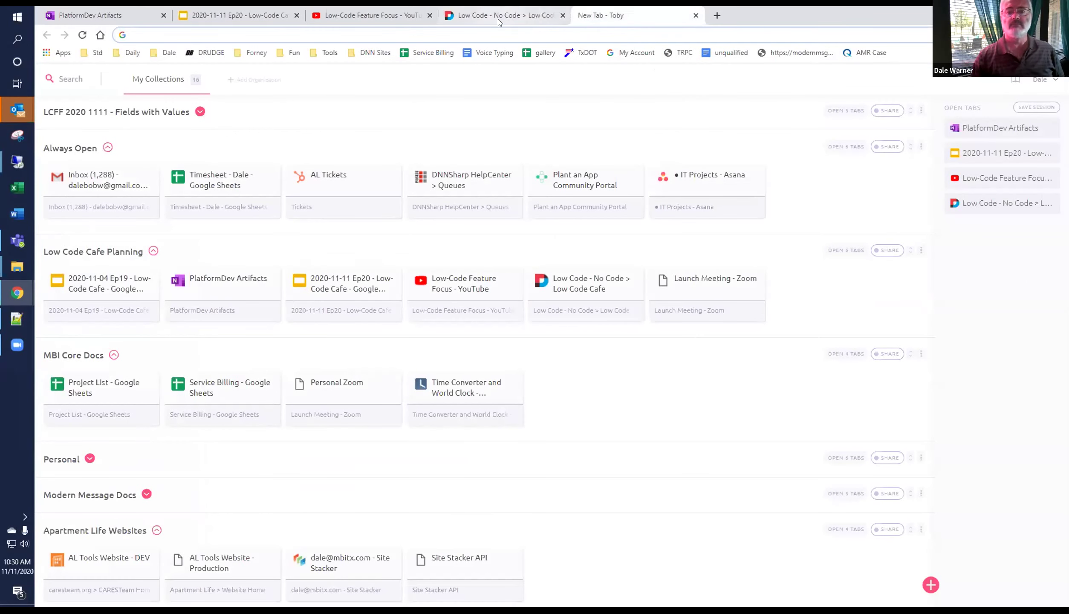
pyautogui.click(498, 18)
pyautogui.write('B')
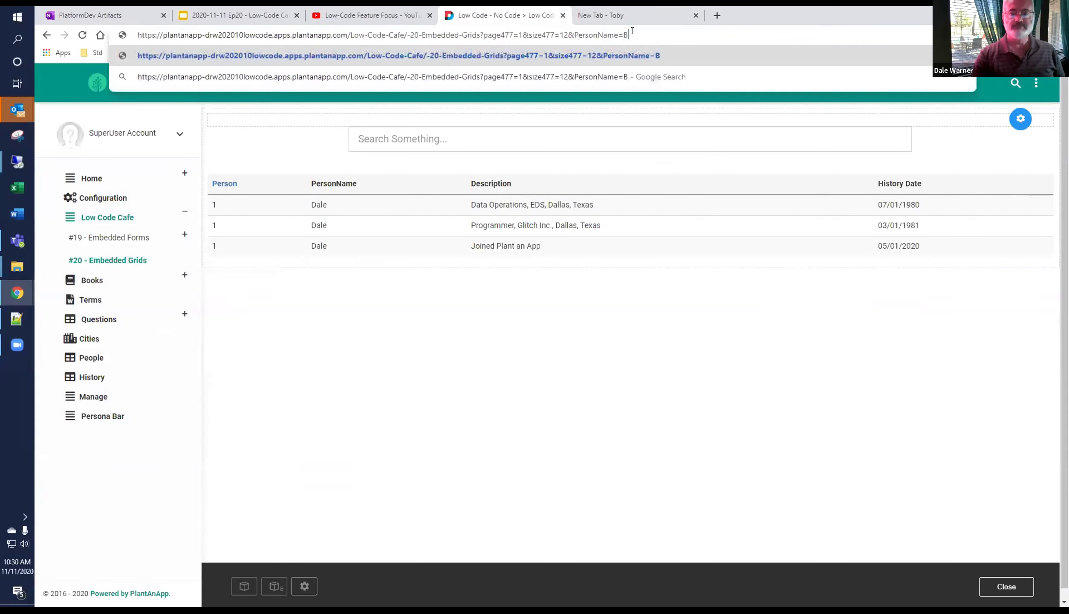
pyautogui.write('ogdan')
pyautogui.press('Return')
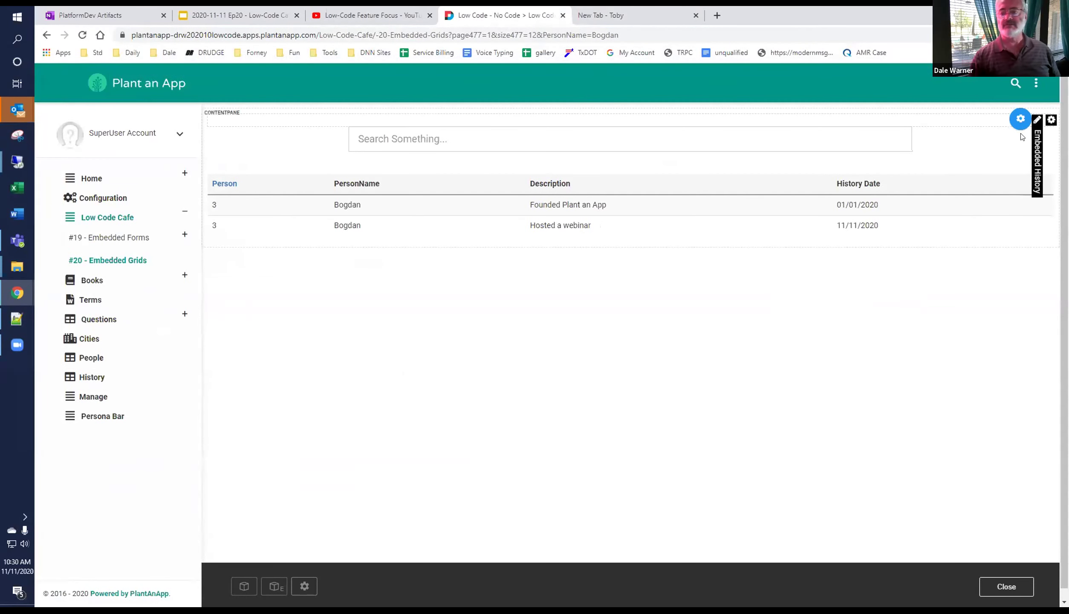
# Check Embed under the Embedded History grid's Advanced UI Settings, select the generated embed code, and save.
pyautogui.moveTo(1019, 121)
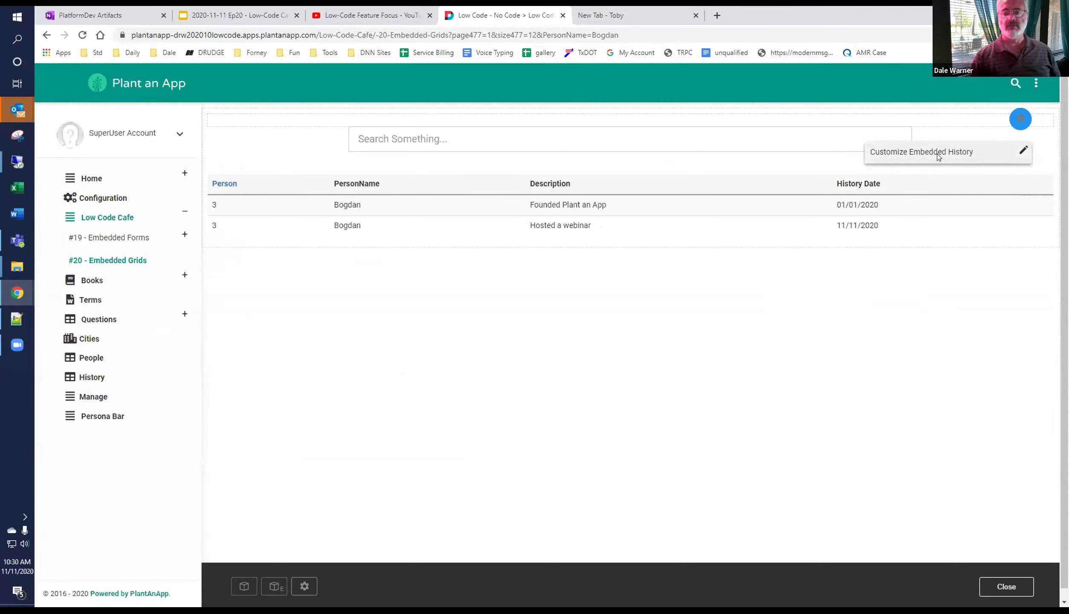
pyautogui.click(937, 152)
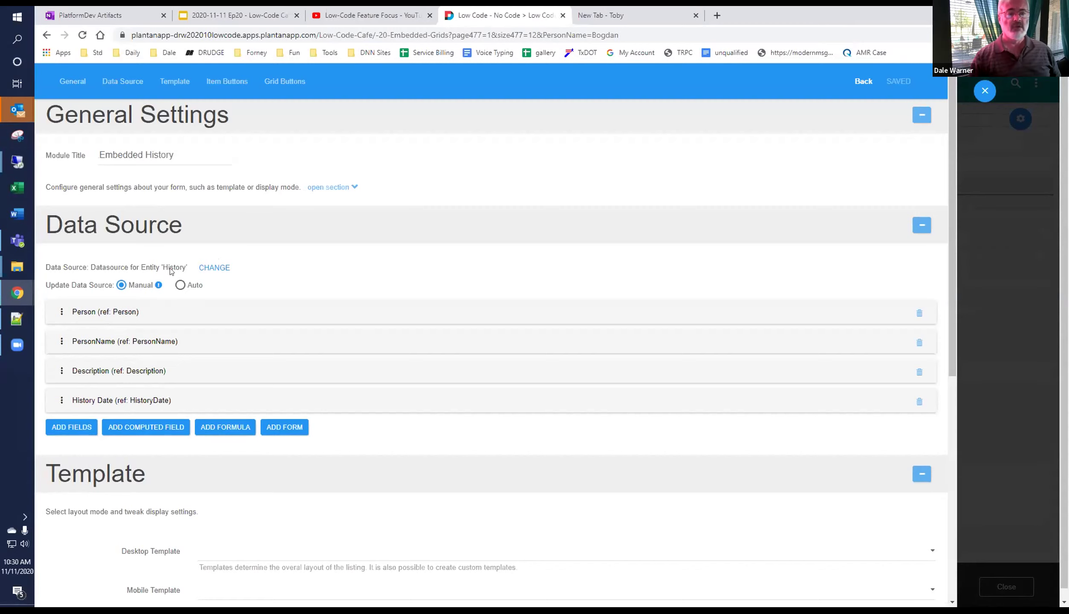
pyautogui.click(311, 189)
pyautogui.scroll(-15, 171, 277)
pyautogui.scroll(-3, 128, 286)
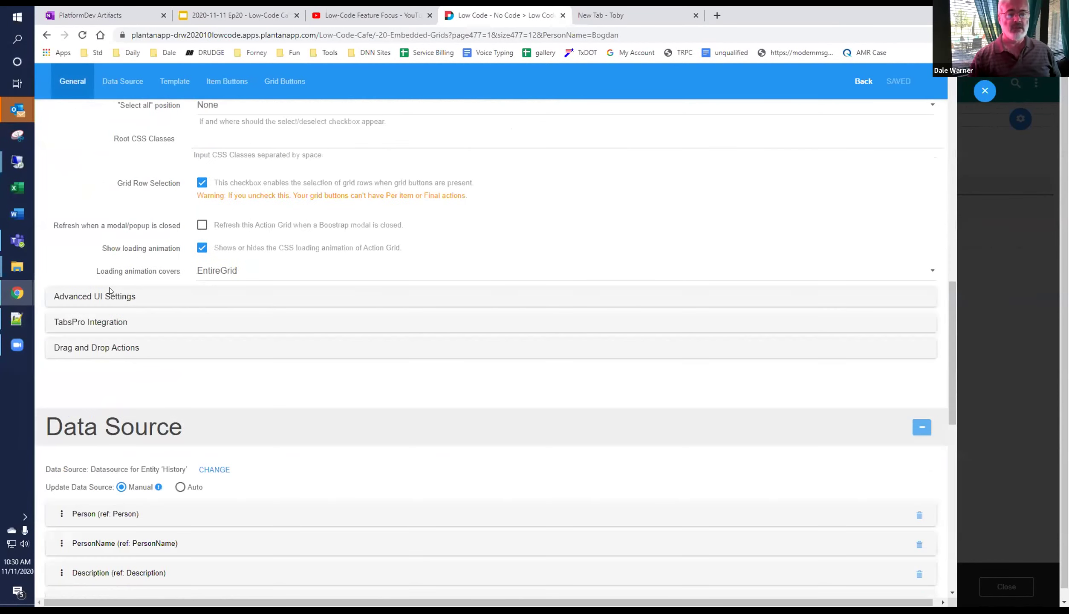
pyautogui.click(106, 297)
pyautogui.scroll(-6, 182, 314)
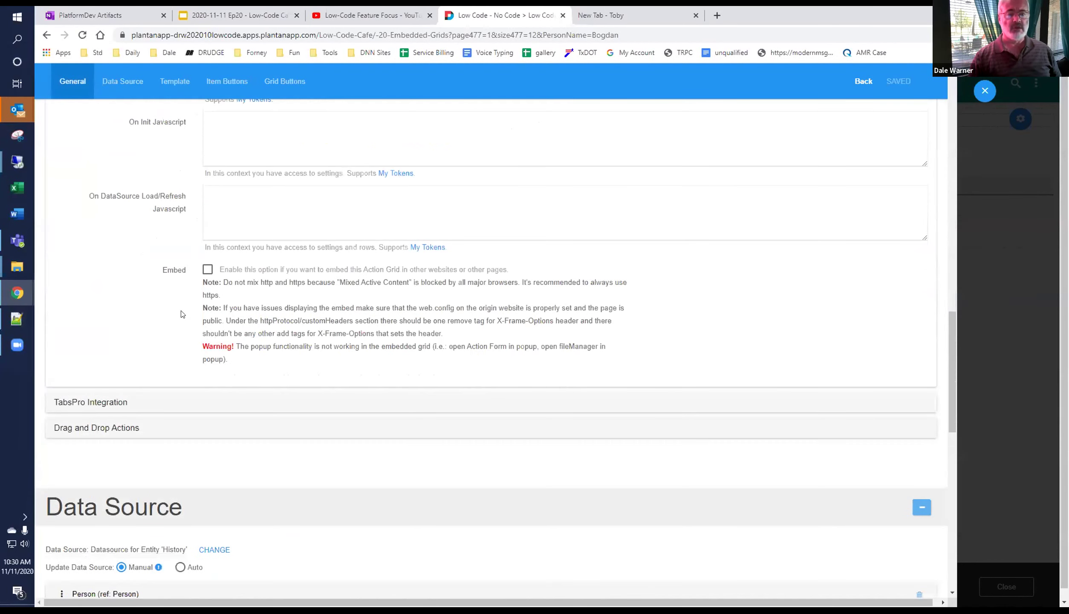
pyautogui.click(208, 269)
pyautogui.click(221, 407)
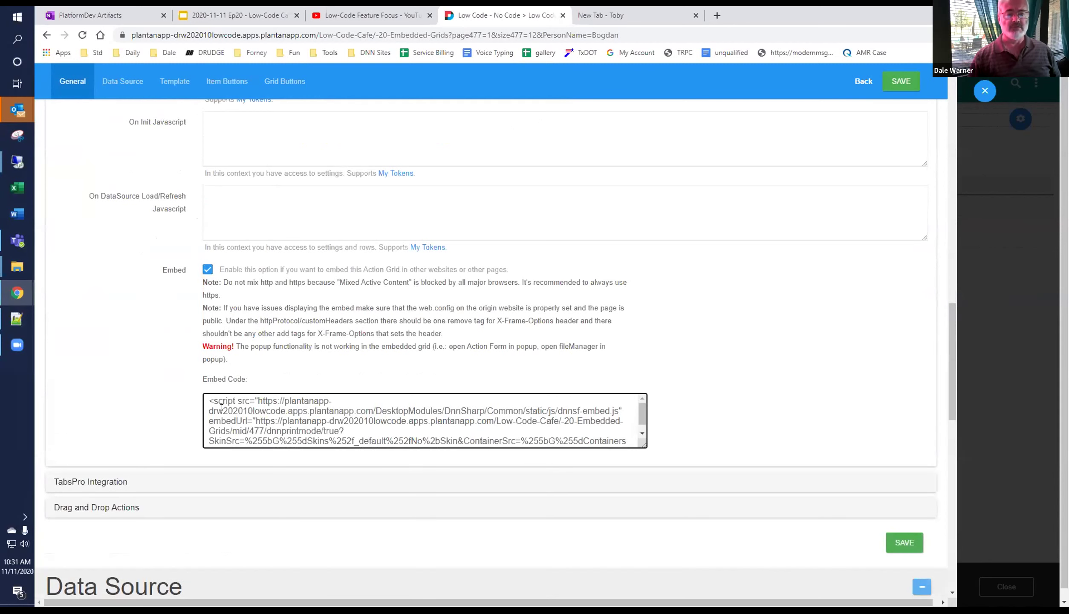
pyautogui.hotkey('ctrl', 'a')
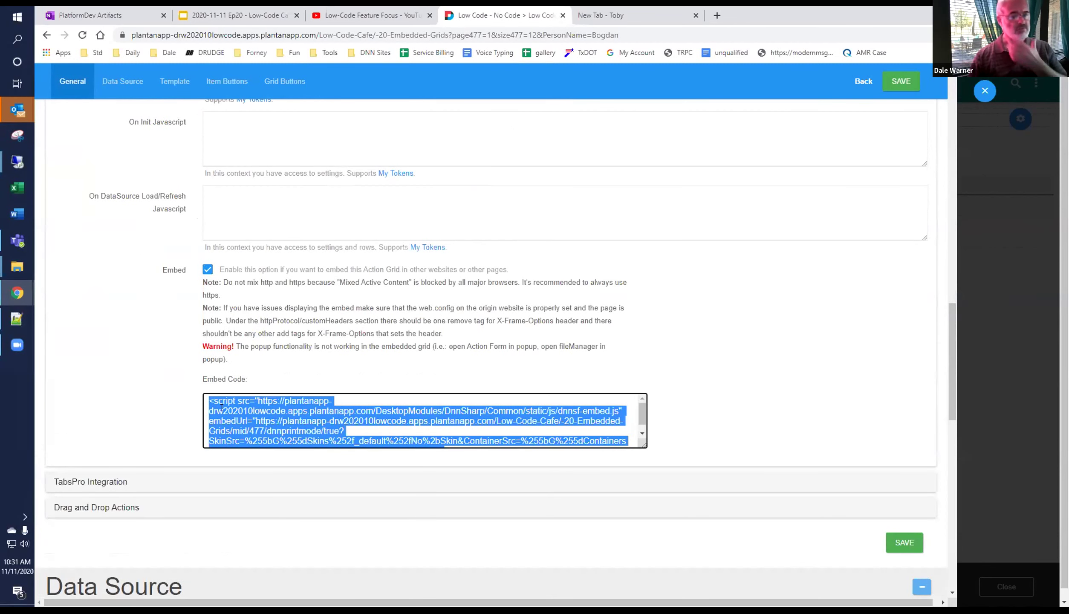
pyautogui.click(898, 87)
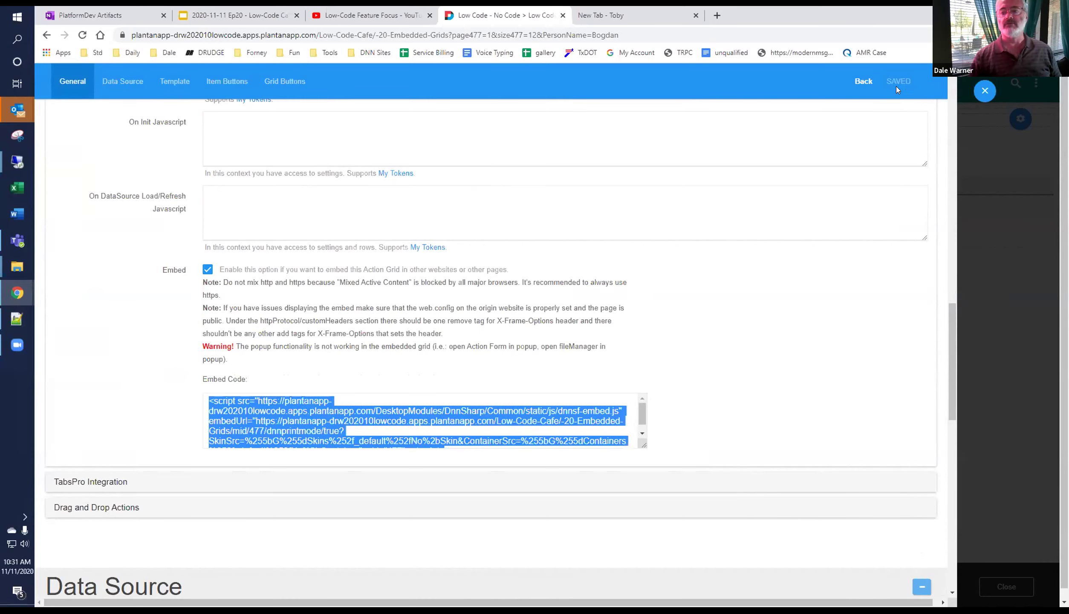
# Close the grid settings editor and go to the People page.
pyautogui.click(981, 91)
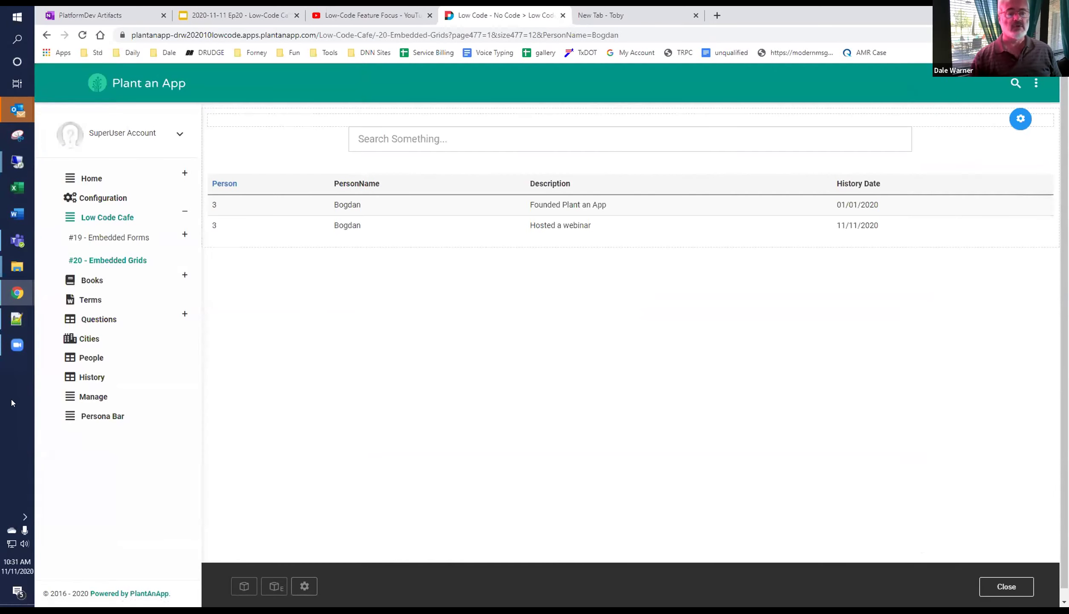
pyautogui.click(92, 359)
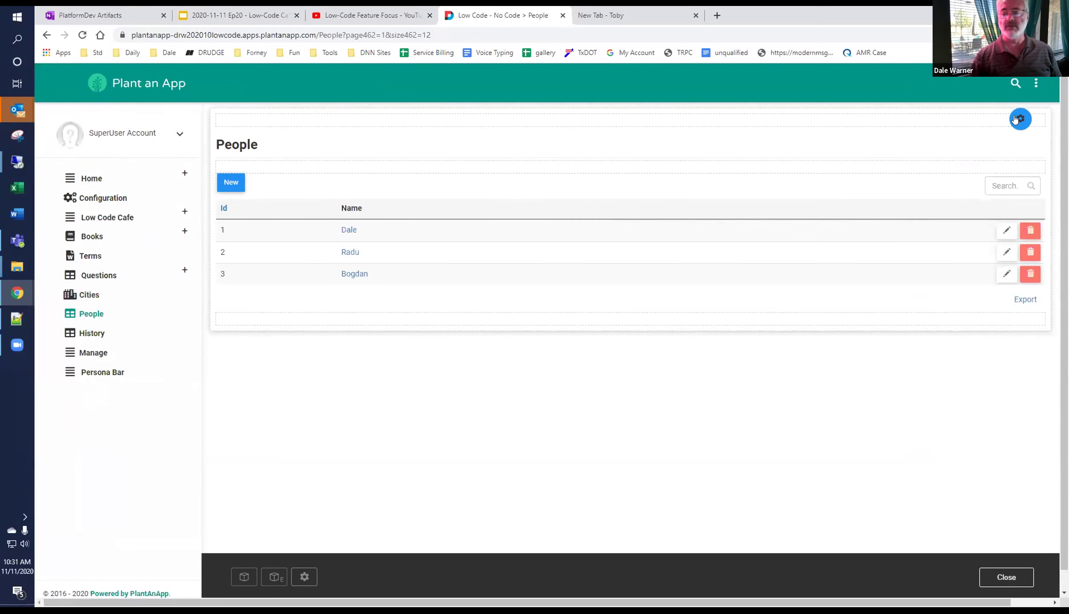
# Add an inline details button to each row of the People grid.
pyautogui.moveTo(1015, 120)
pyautogui.click(892, 179)
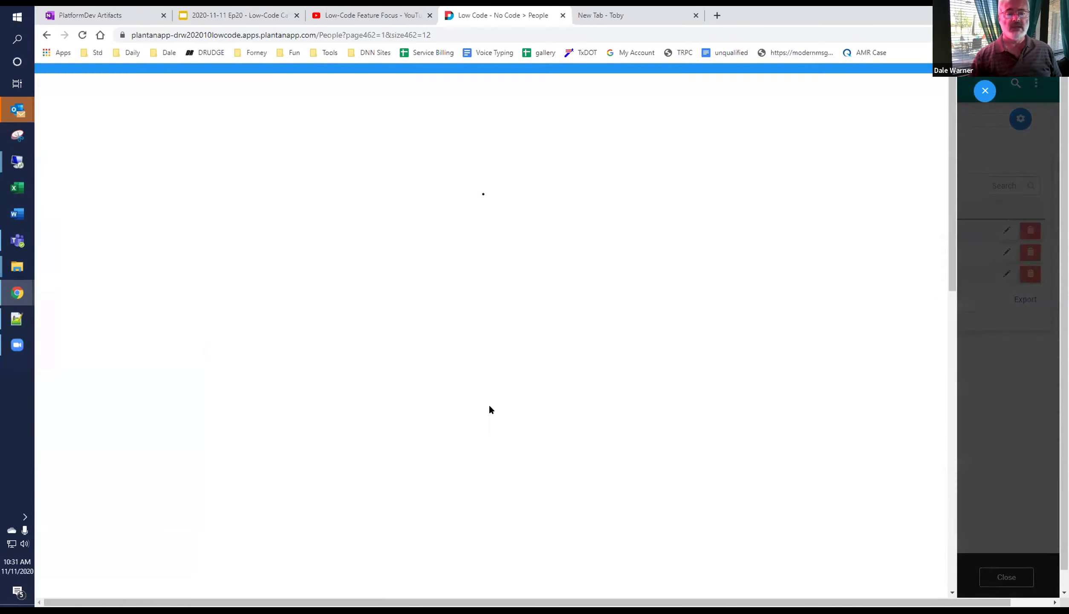
pyautogui.scroll(-5, 122, 386)
pyautogui.scroll(-8, 122, 386)
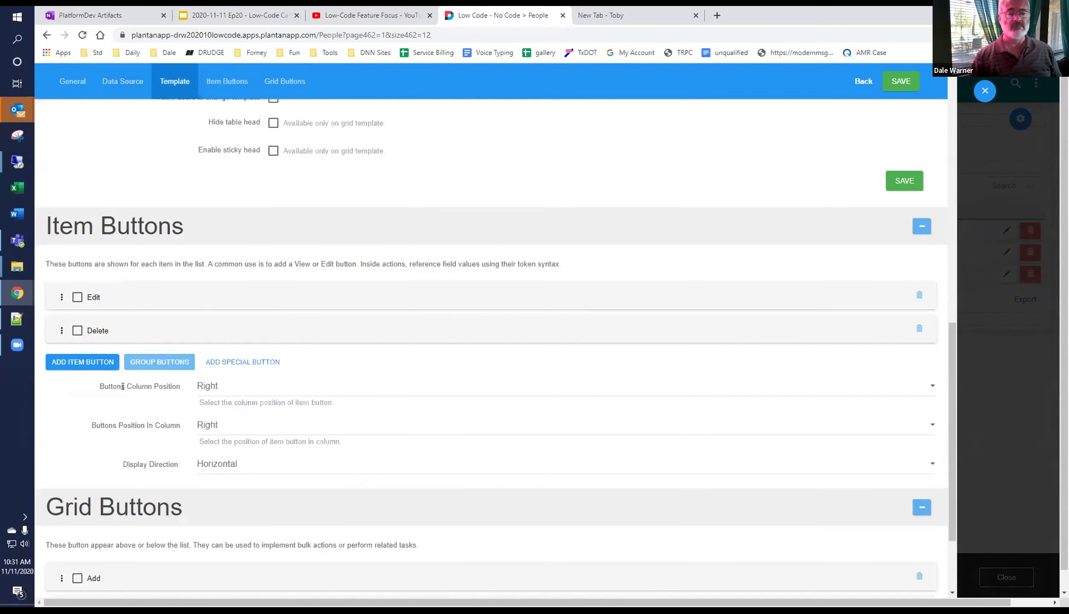
pyautogui.click(235, 252)
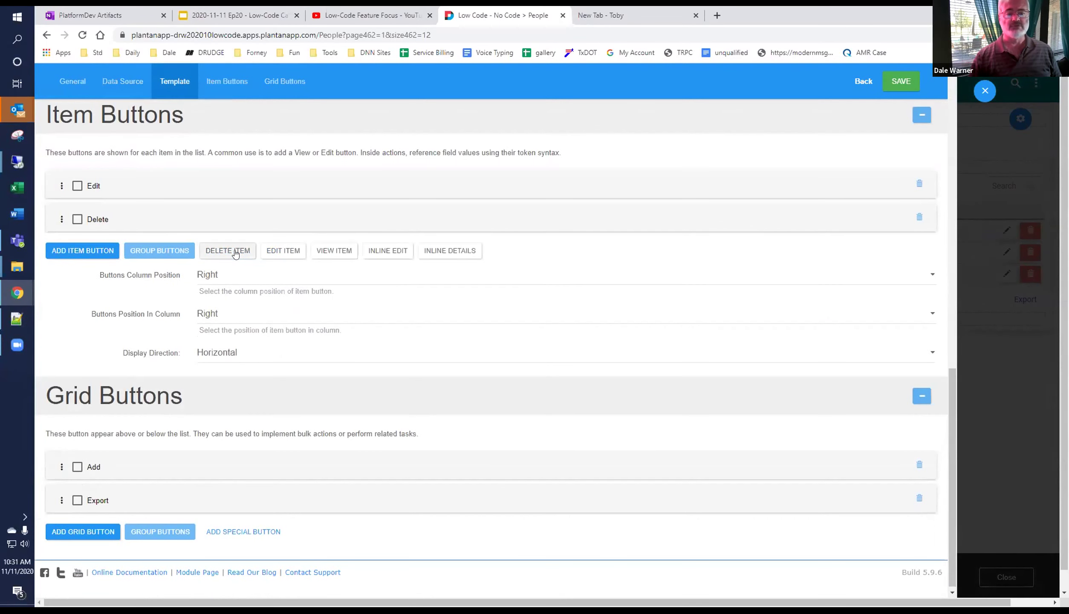
pyautogui.click(455, 254)
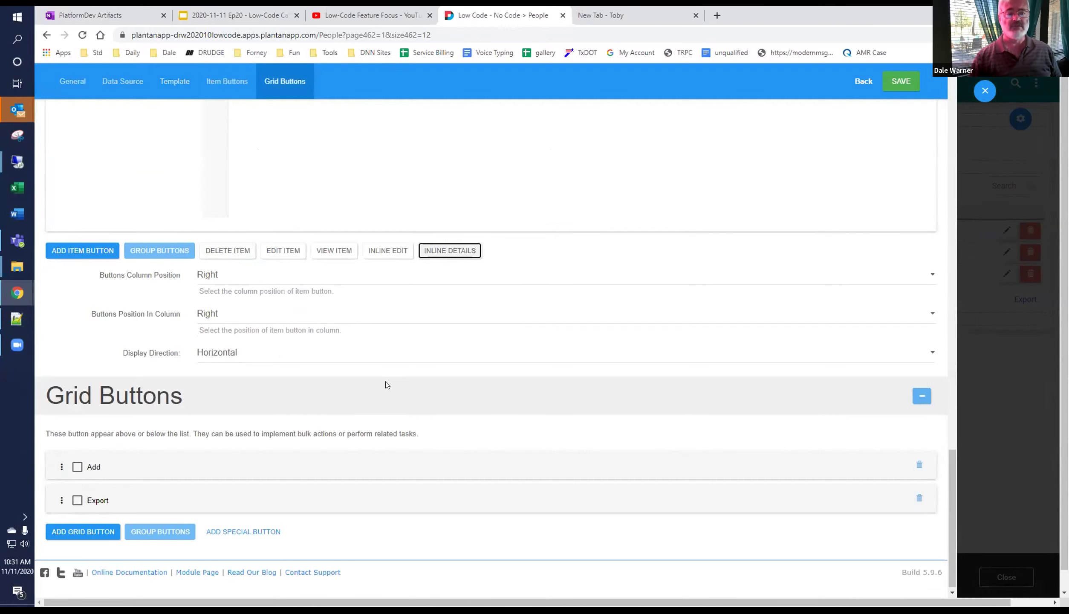
# Title the button 'History', append all fields to its Detail View template, and save.
pyautogui.scroll(3, 386, 383)
pyautogui.scroll(2, 386, 384)
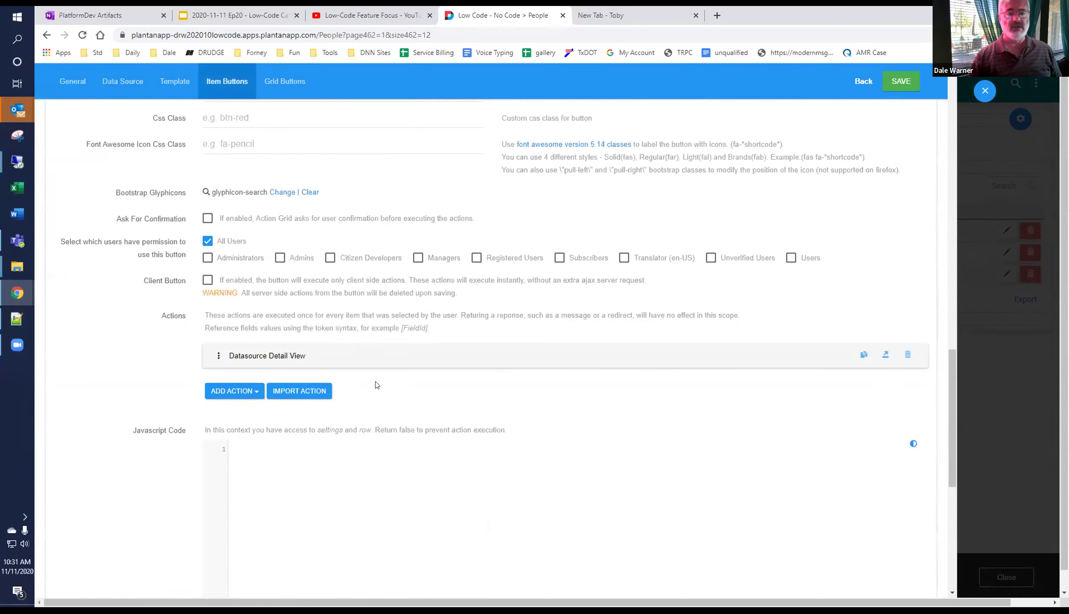
pyautogui.click(250, 360)
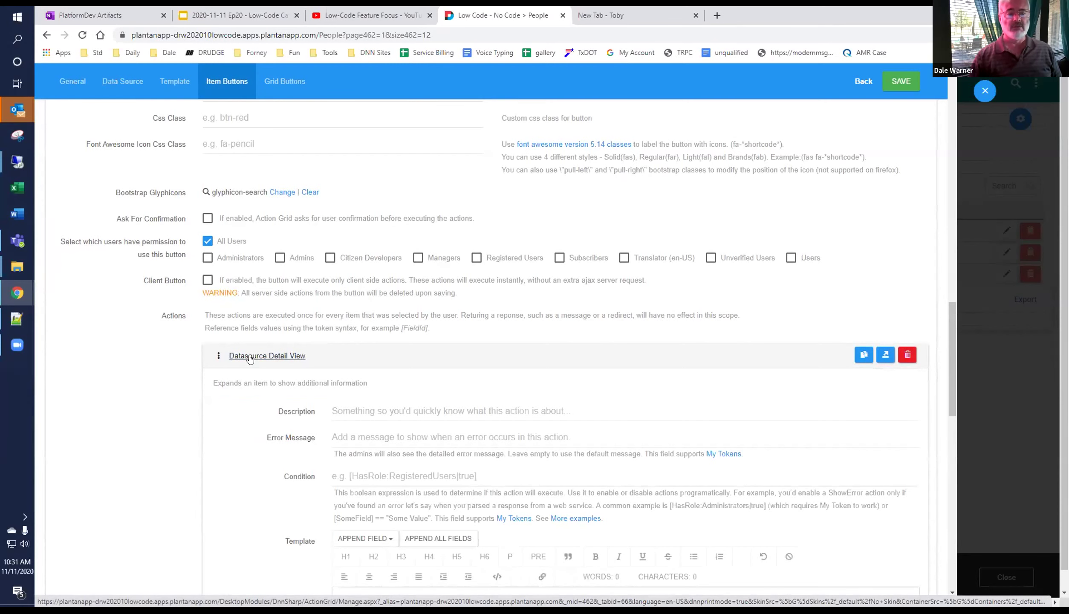
pyautogui.scroll(4, 250, 361)
pyautogui.doubleClick(250, 149)
pyautogui.write('History')
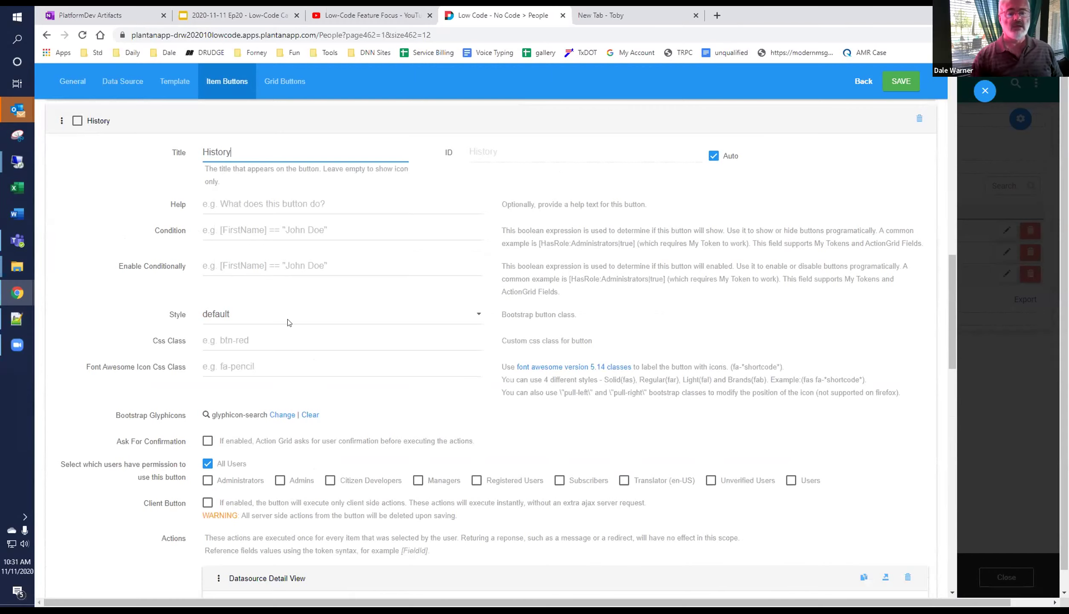
pyautogui.scroll(-8, 288, 322)
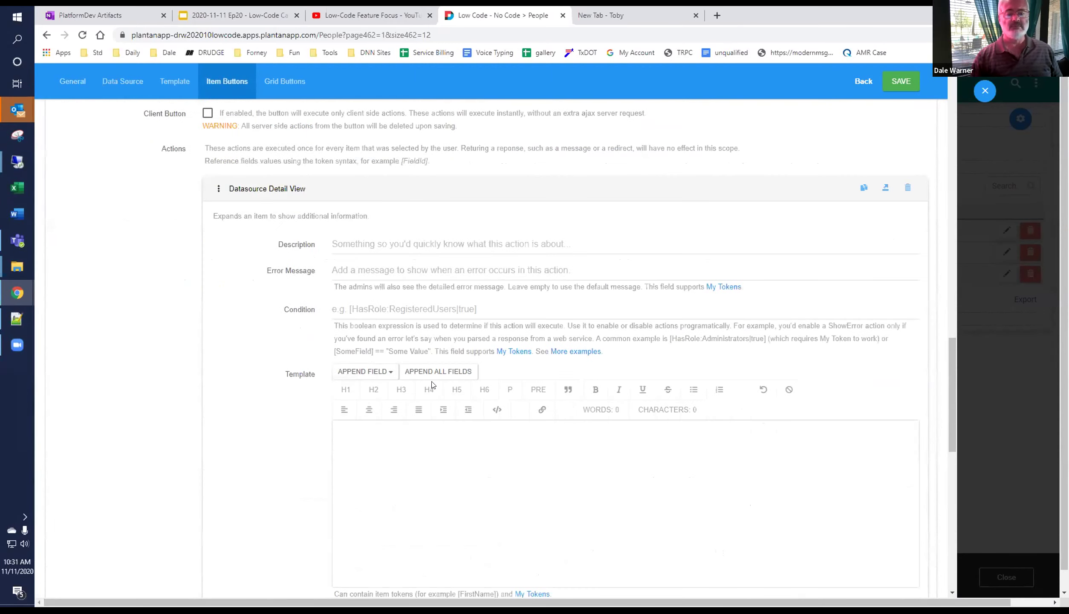
pyautogui.click(432, 375)
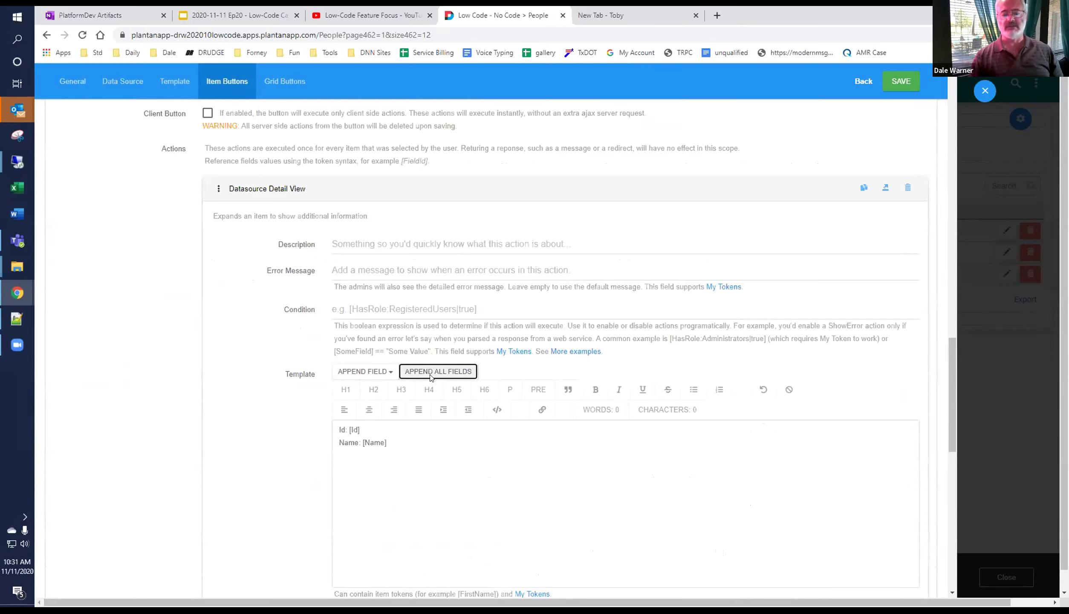
pyautogui.click(905, 81)
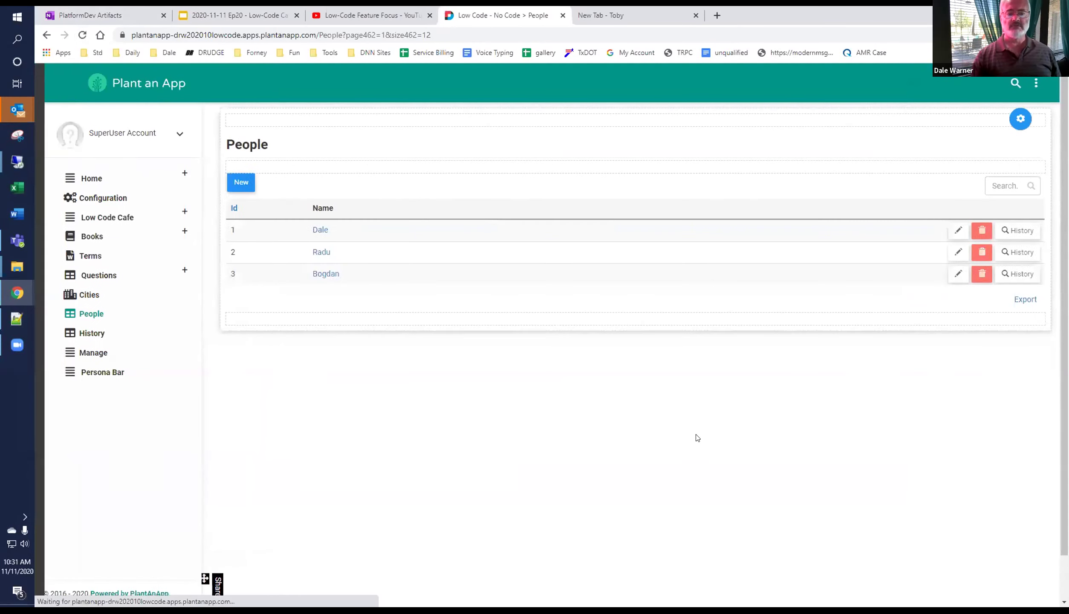
# Expand History on Dale's row to verify Id 1 and Name Dale, then open Customize Listing.
pyautogui.click(427, 230)
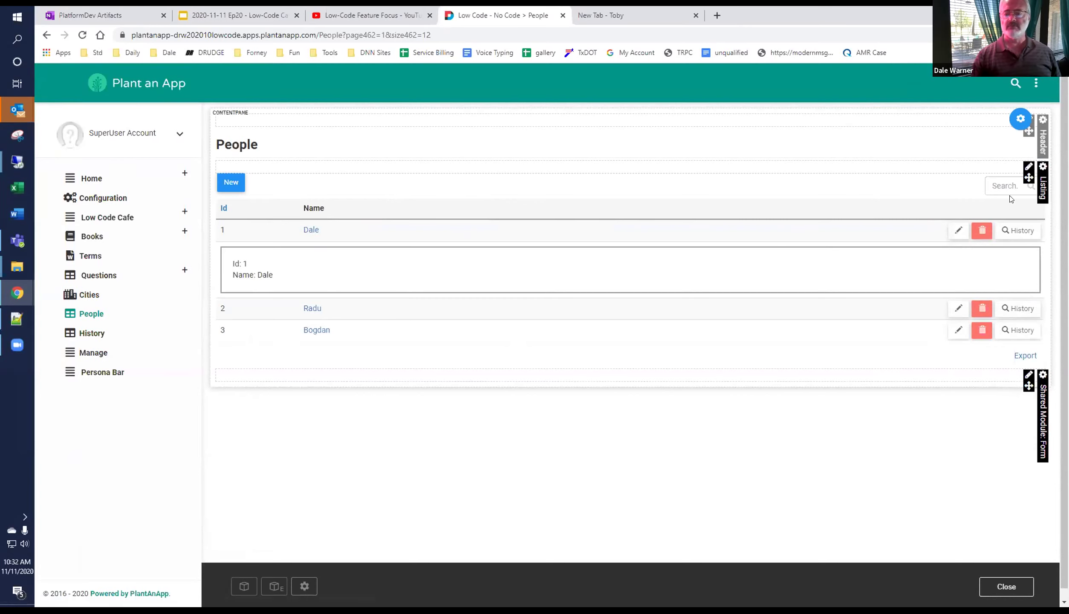
pyautogui.click(1018, 120)
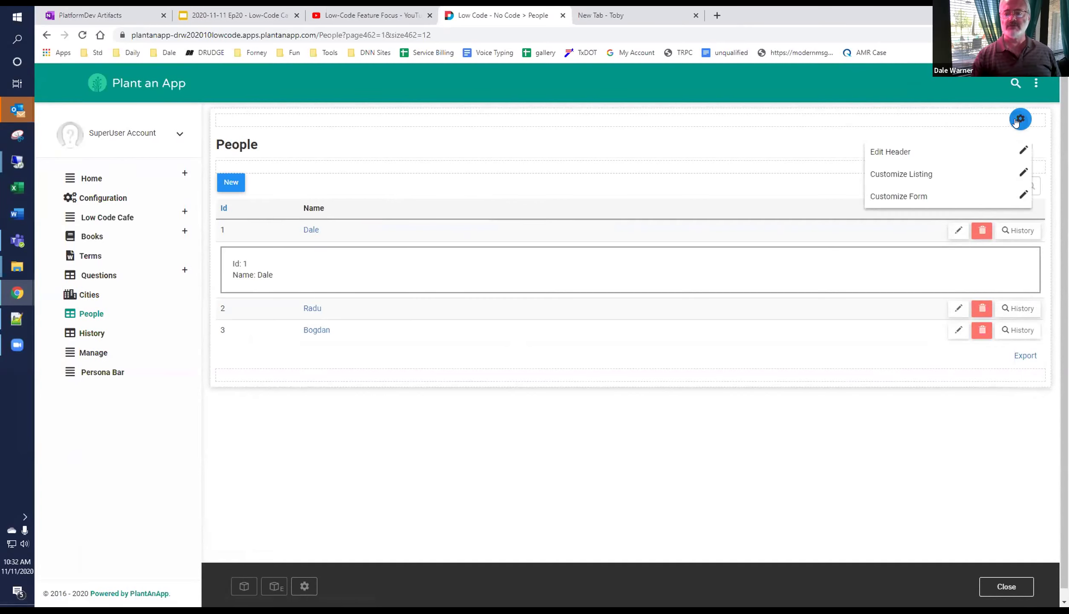
pyautogui.click(938, 175)
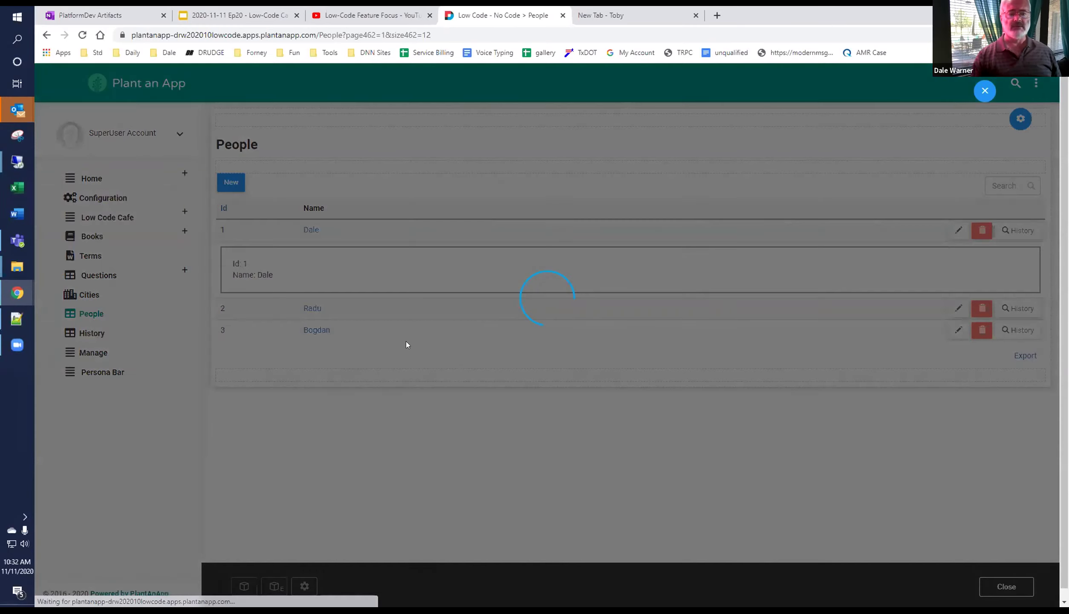
# Paste the embedded History grid script into the History Detail View template's HTML source.
pyautogui.scroll(-12, 101, 341)
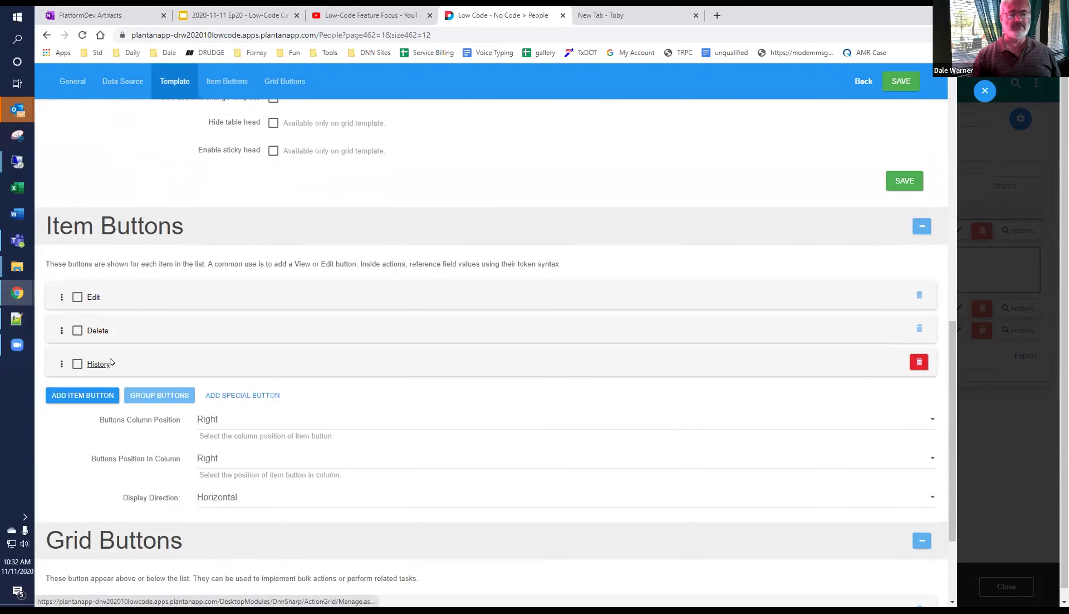
pyautogui.click(98, 364)
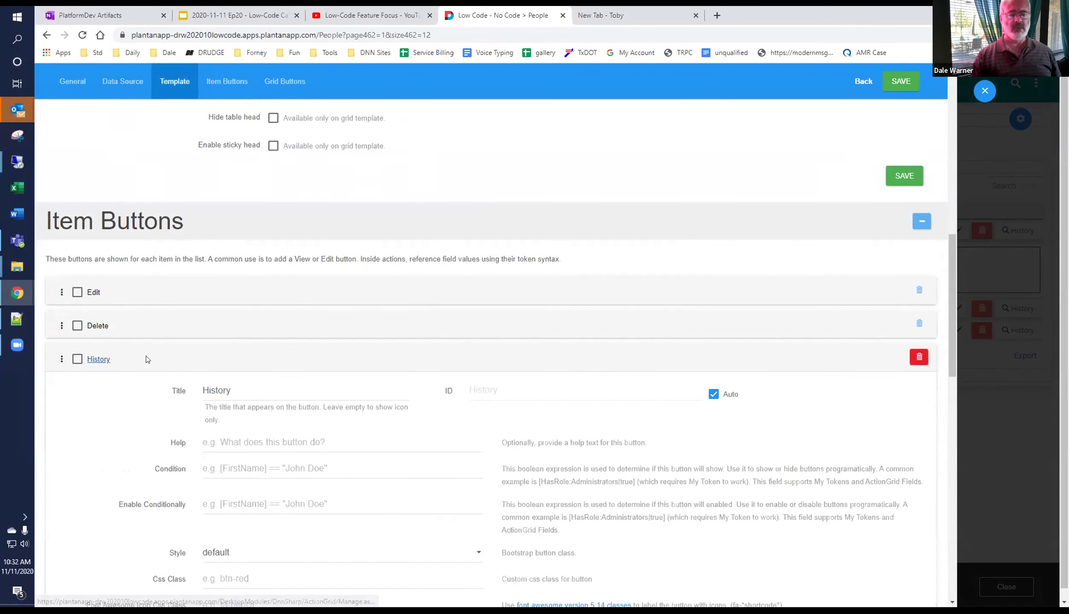
pyautogui.scroll(-10, 257, 325)
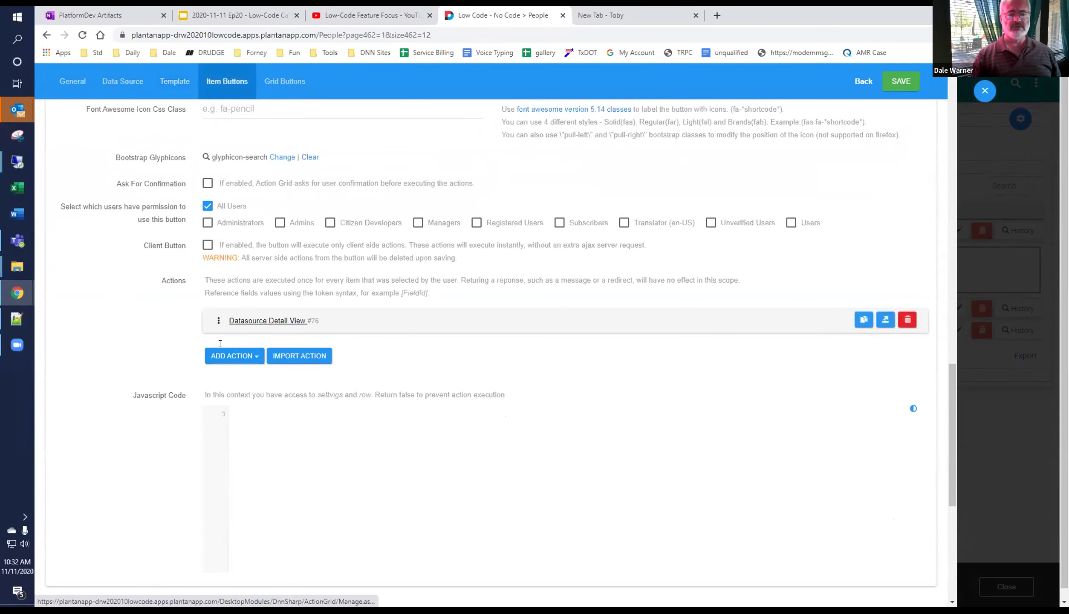
pyautogui.click(257, 324)
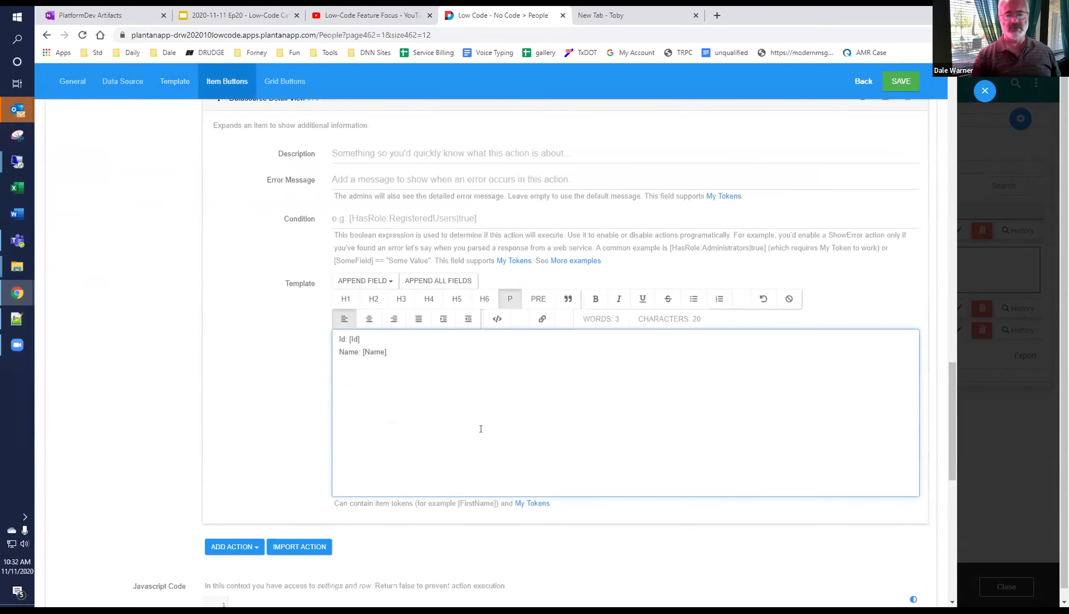
pyautogui.click(497, 320)
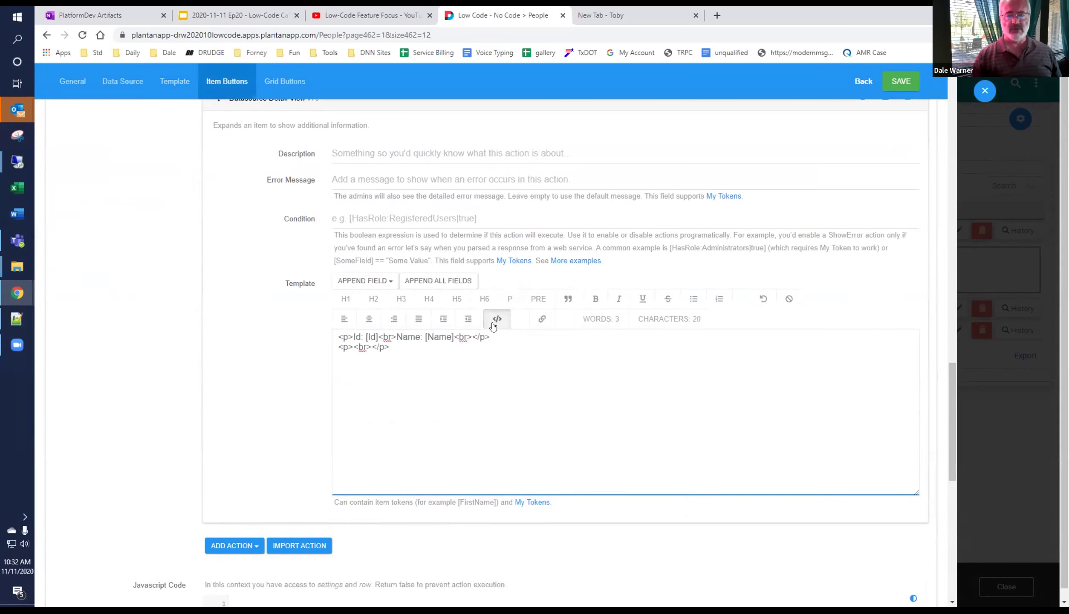
pyautogui.write('<script src="https://plantanapp-drw202010lowcode.apps.plantanapp.com/DesktopModules/DnnSharp/Common/static/js/dnnsf-embed.js" embedUrl="https://plantanapp-drw202010lowcode.apps.plantanapp.com/Low-Code-Cafe/-20-Embedded-Grids/mid/477/dnnprintmode/true?SkinSrc=%255bG%255dSkins%252f_default%252fNo%2bSkin&ContainerSrc=%255bG%255dContainers%252f_default%252fNo%2bContainer" mid="477"></script>')
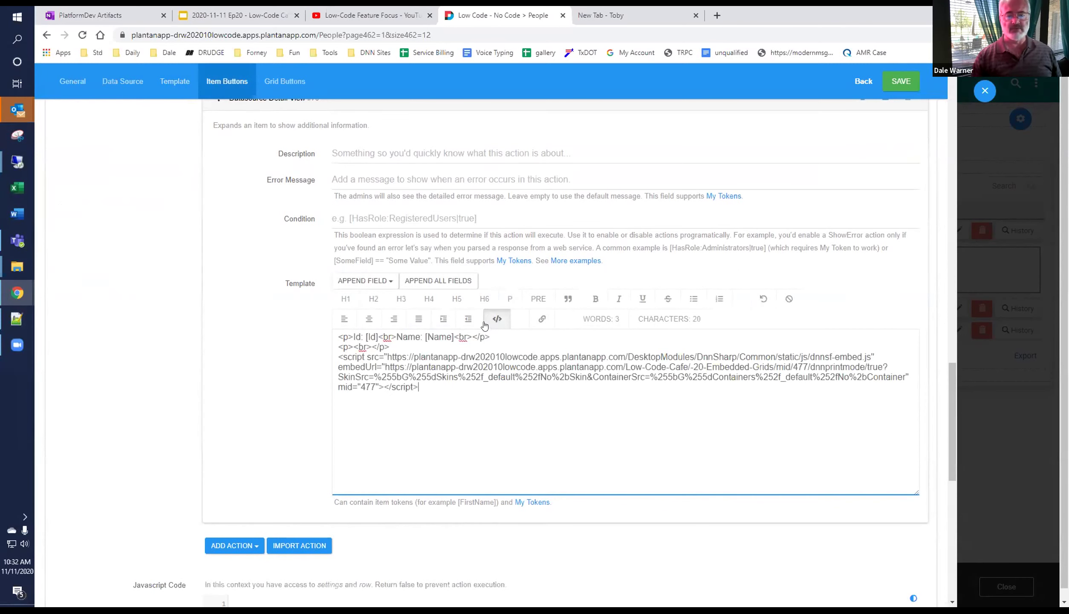
# Append &PersonName=[Name] to the embed URL, delete the Id/Name lines, and save.
pyautogui.hotkey('ctrl', 'a')
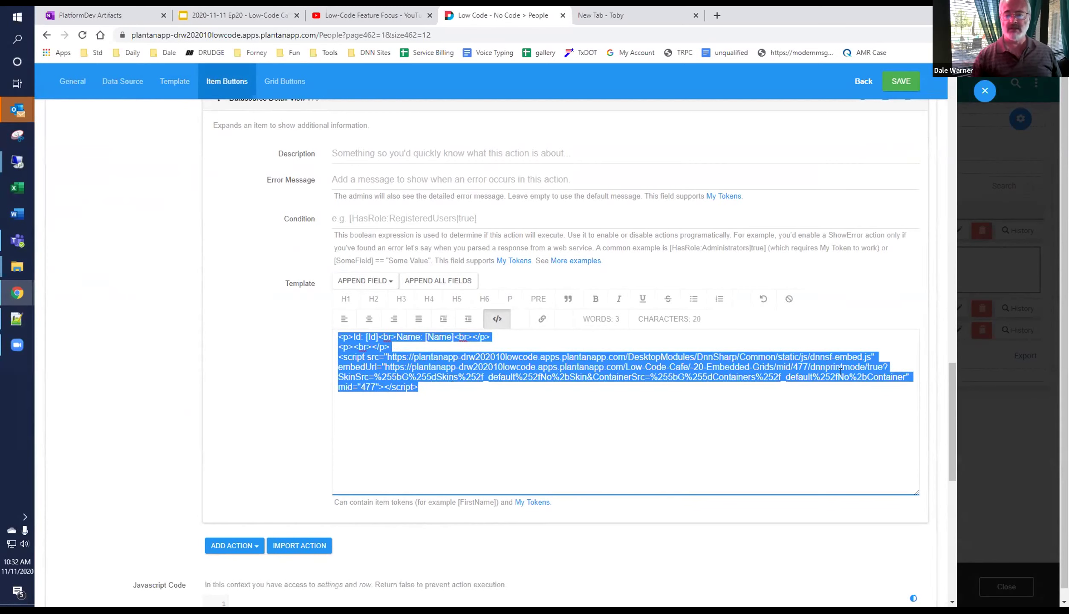
pyautogui.click(902, 376)
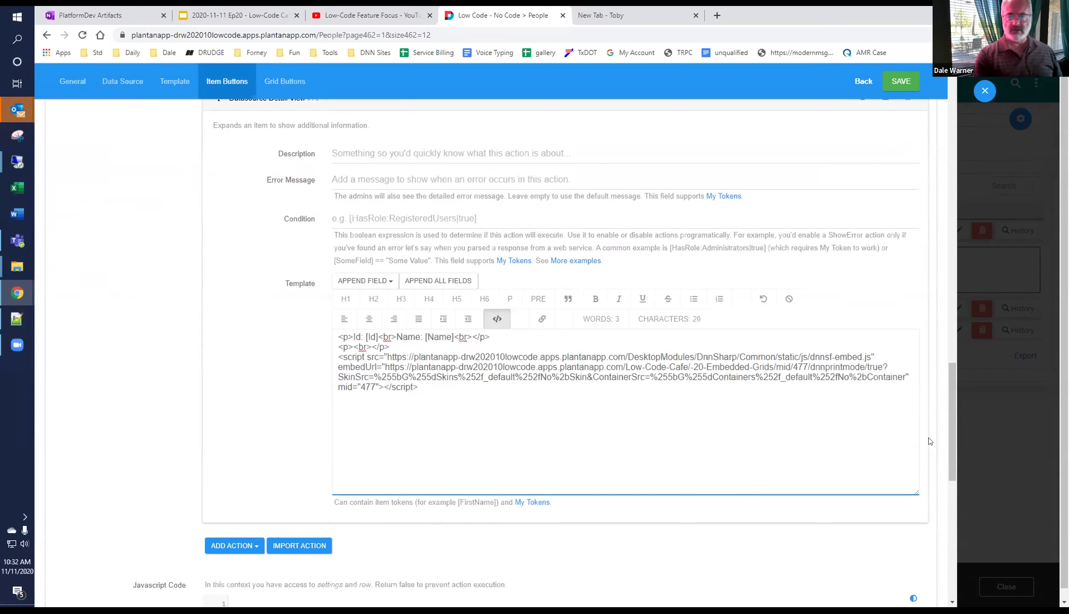
pyautogui.write('&')
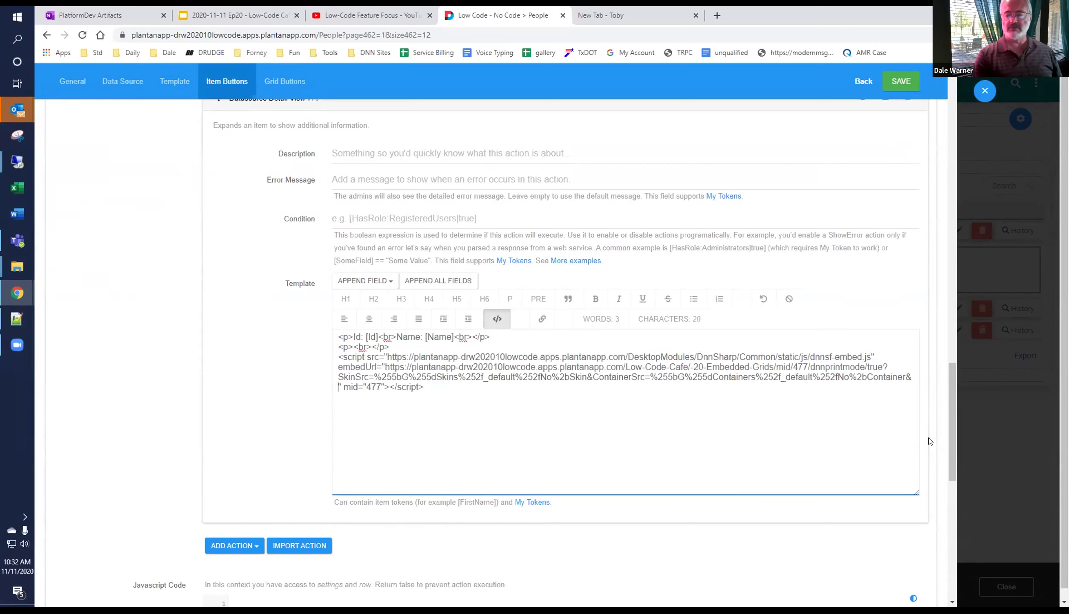
pyautogui.write('PersonName=[Name]')
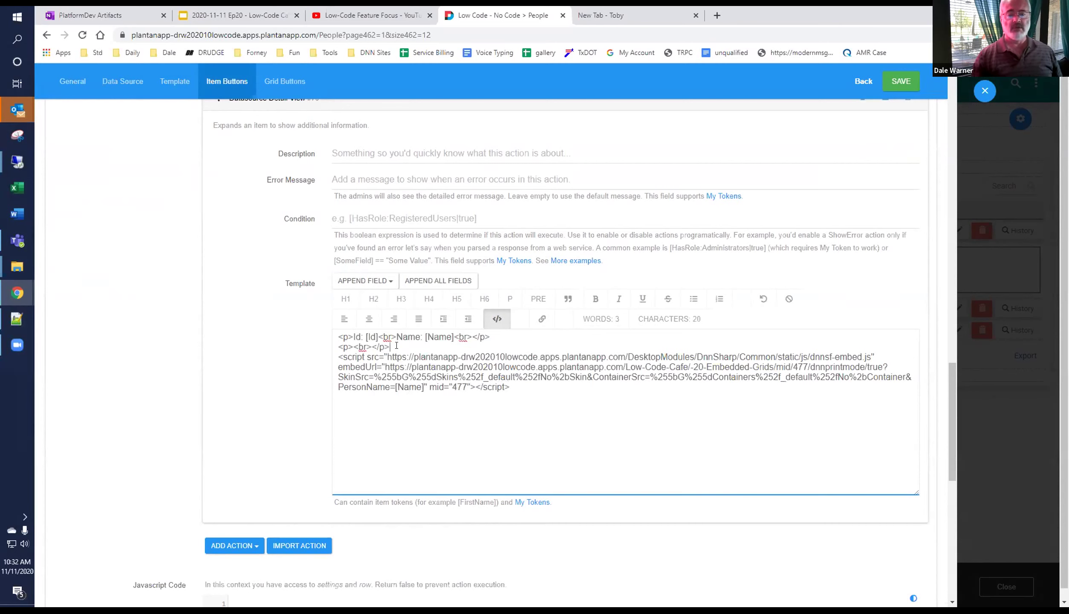
pyautogui.hotkey('ctrl', 'shift', 'Home')
pyautogui.press('Delete')
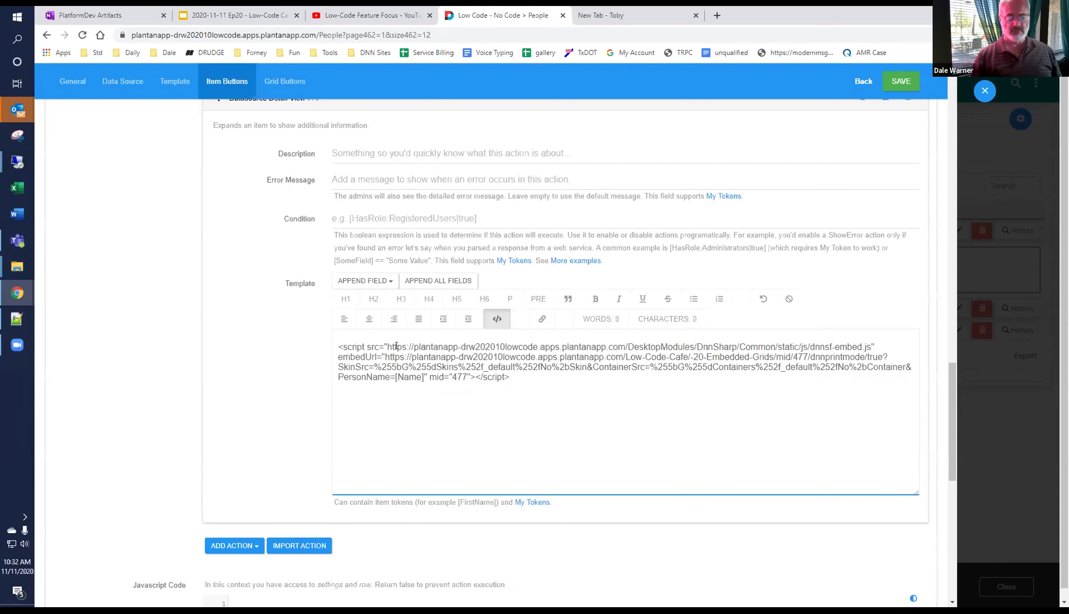
pyautogui.click(901, 81)
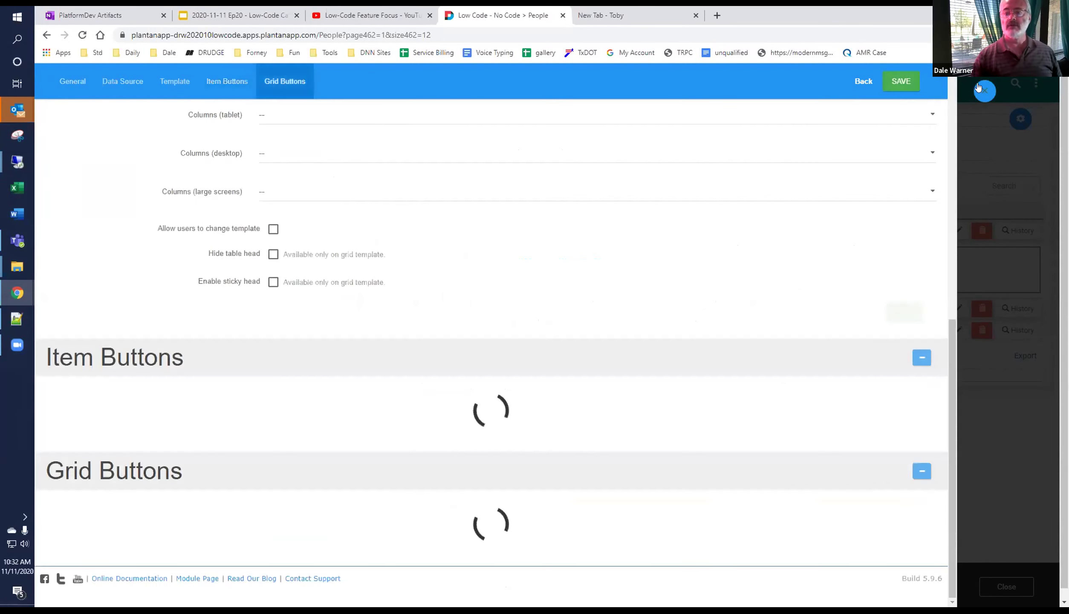
# Reload People, test History on Dale's row, including a search, and on Bogdan's row, then return to the slides.
pyautogui.click(979, 90)
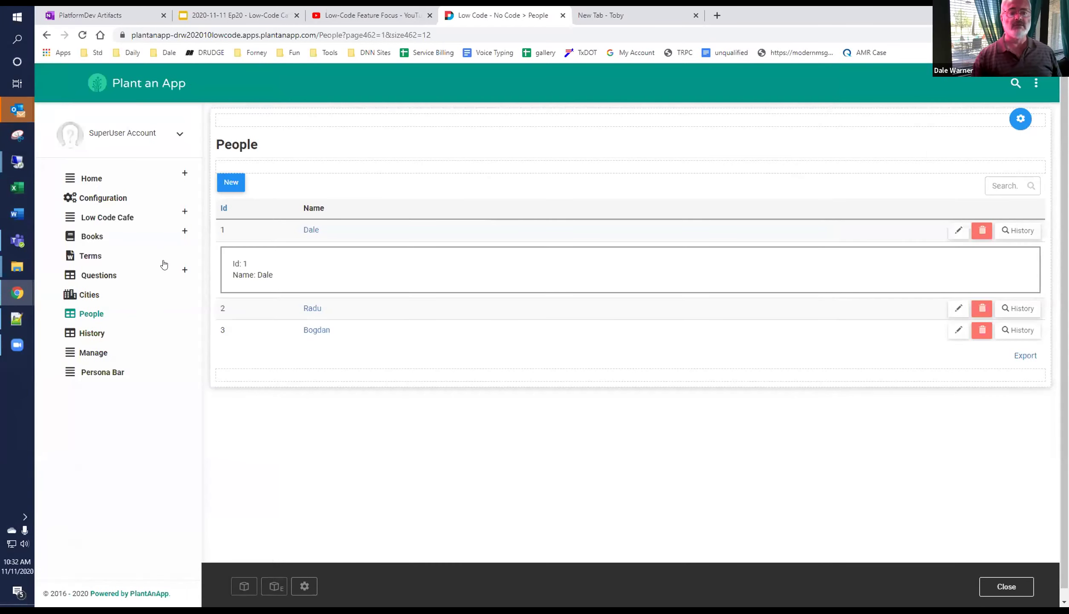
pyautogui.click(83, 37)
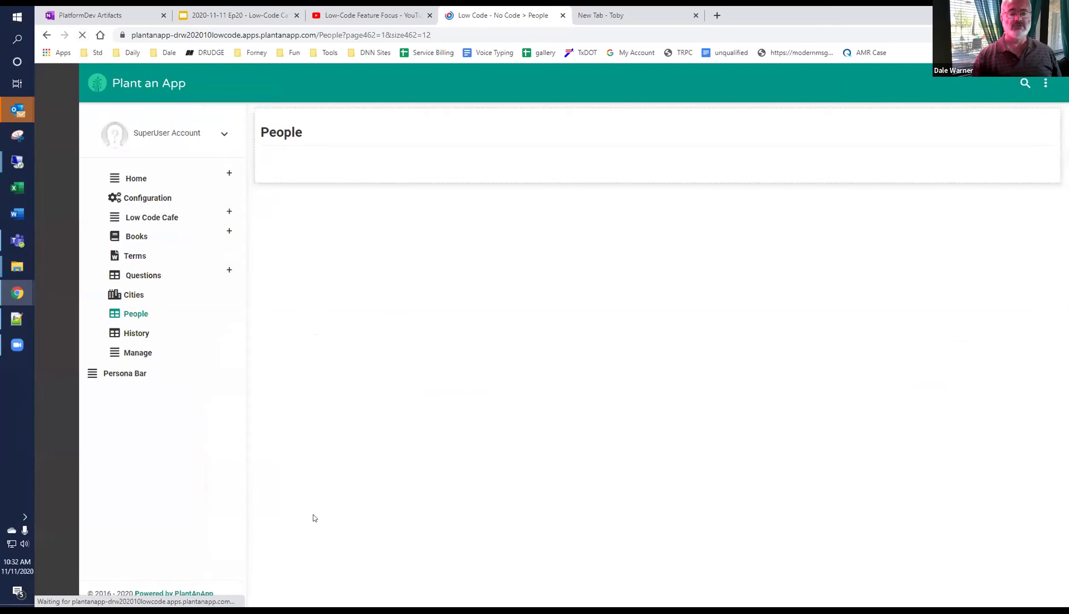
pyautogui.click(1007, 232)
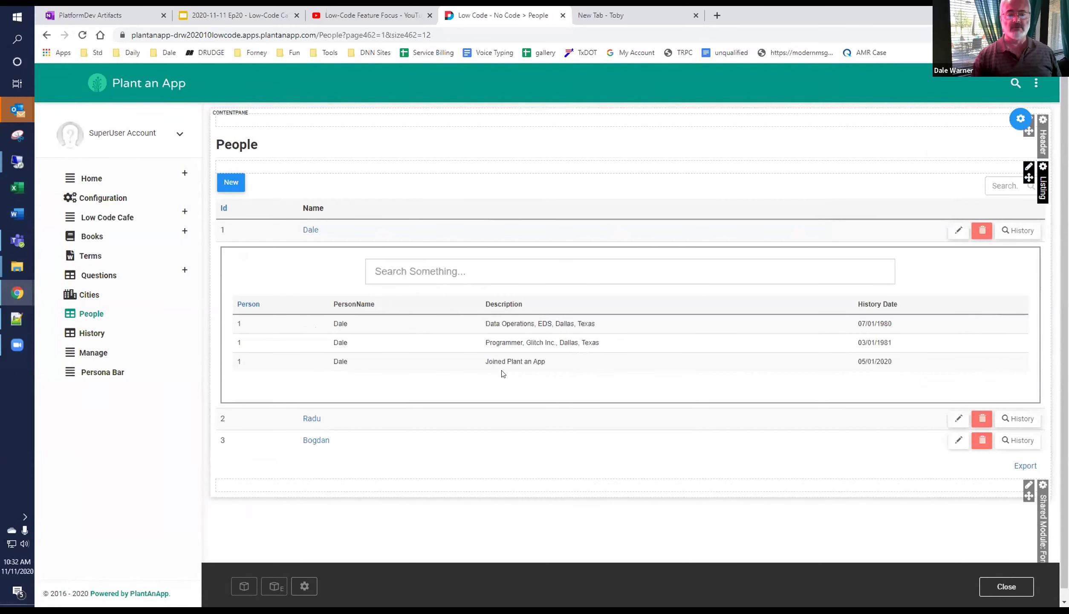
pyautogui.click(517, 270)
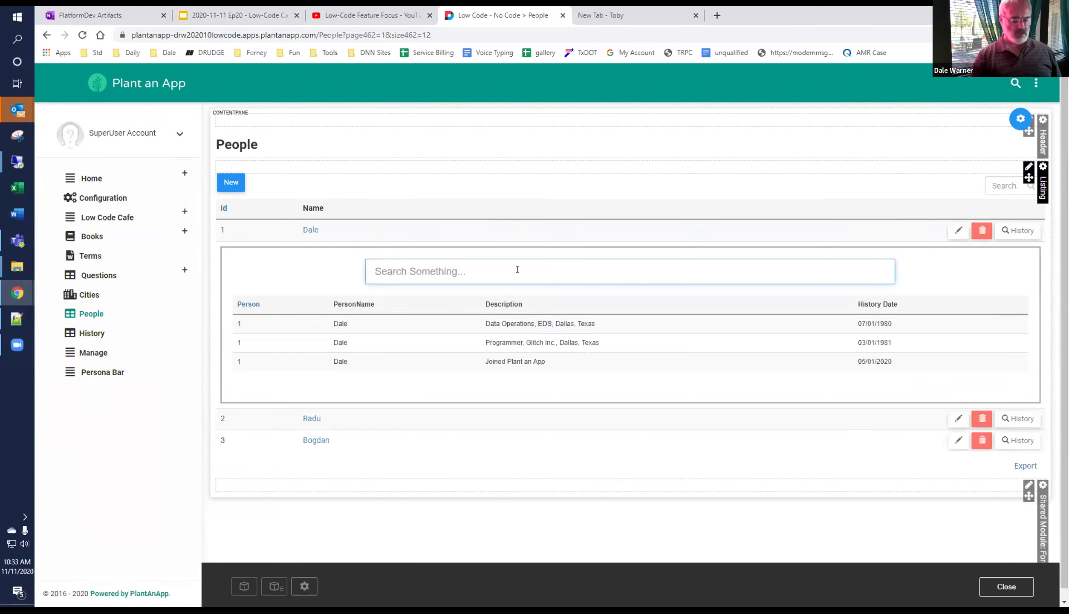
pyautogui.write('pl')
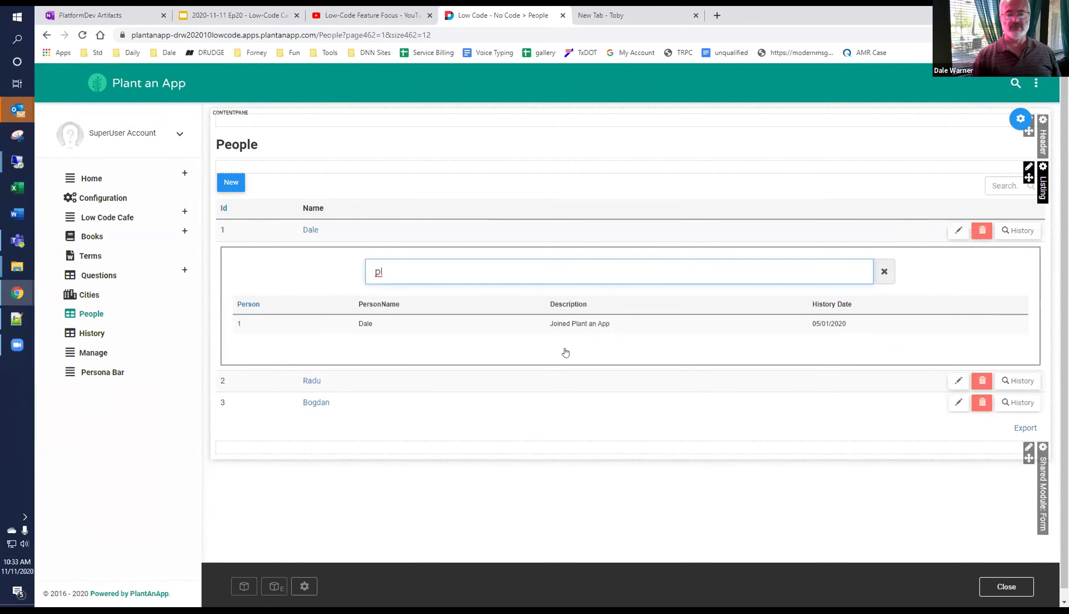
pyautogui.click(1003, 404)
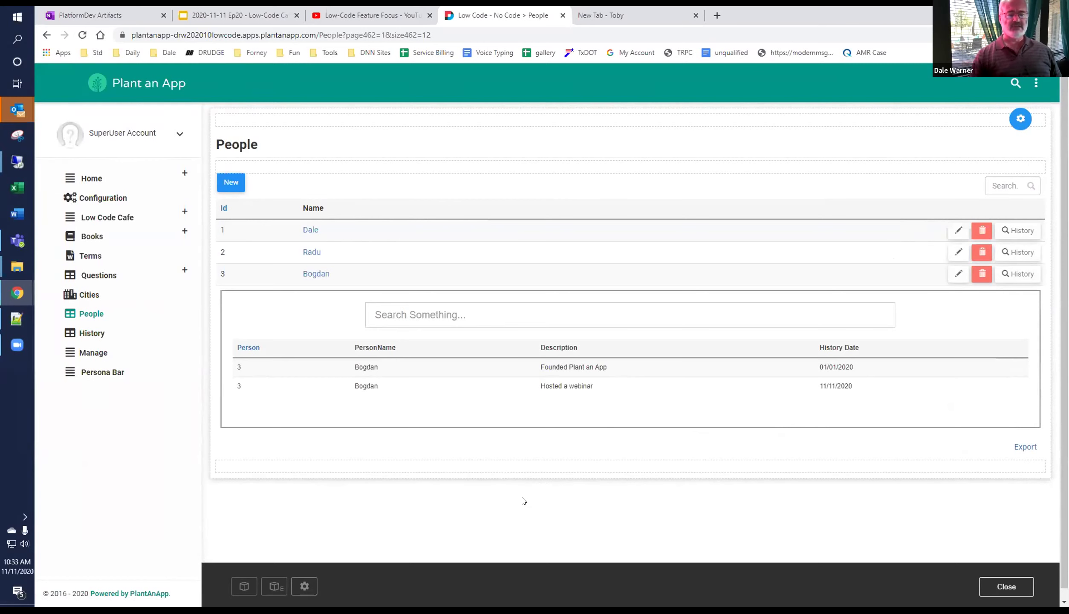
pyautogui.click(281, 14)
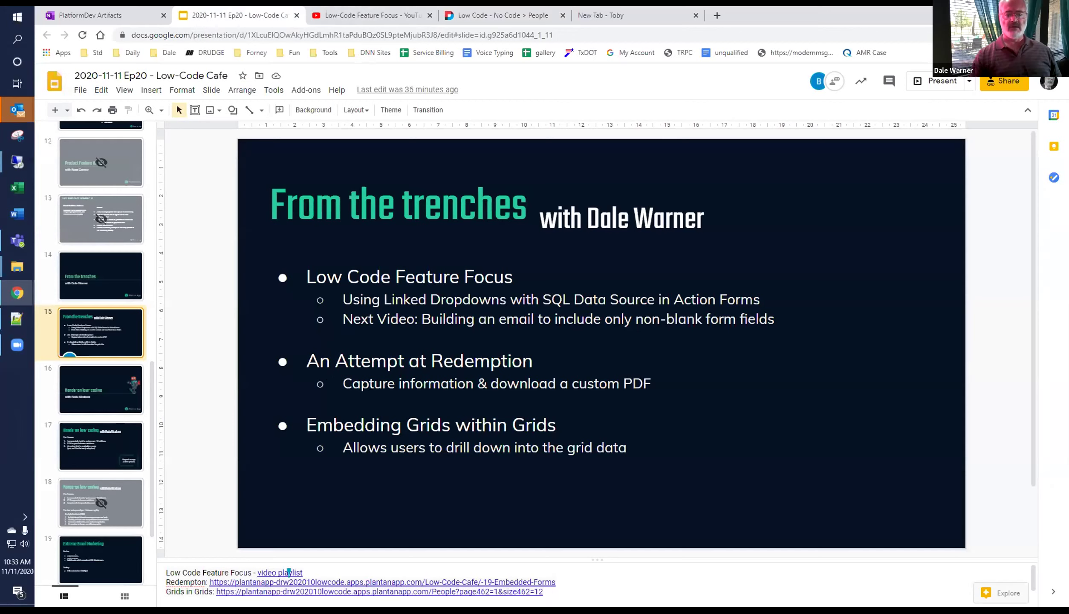
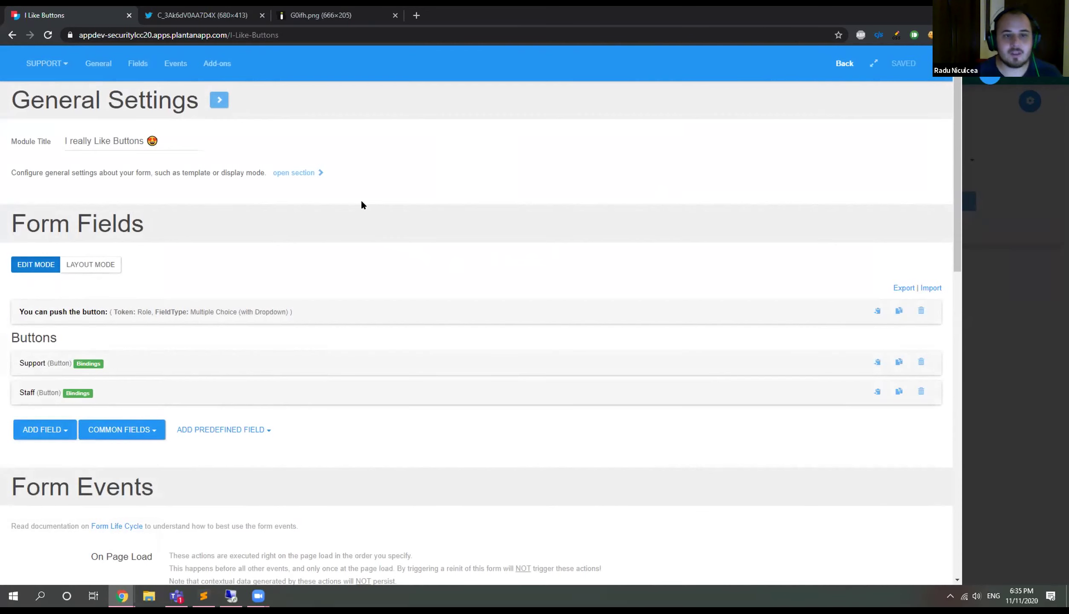
# Review the Support button's Enable bind expression [Role] == "Support".
pyautogui.scroll(-1, 324, 204)
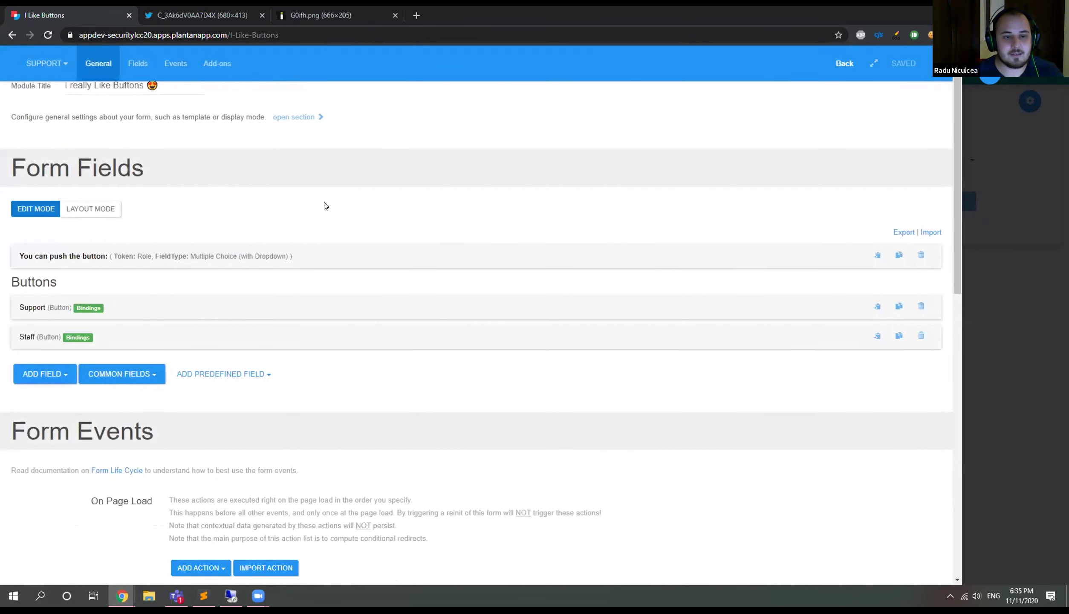
pyautogui.scroll(-1, 278, 184)
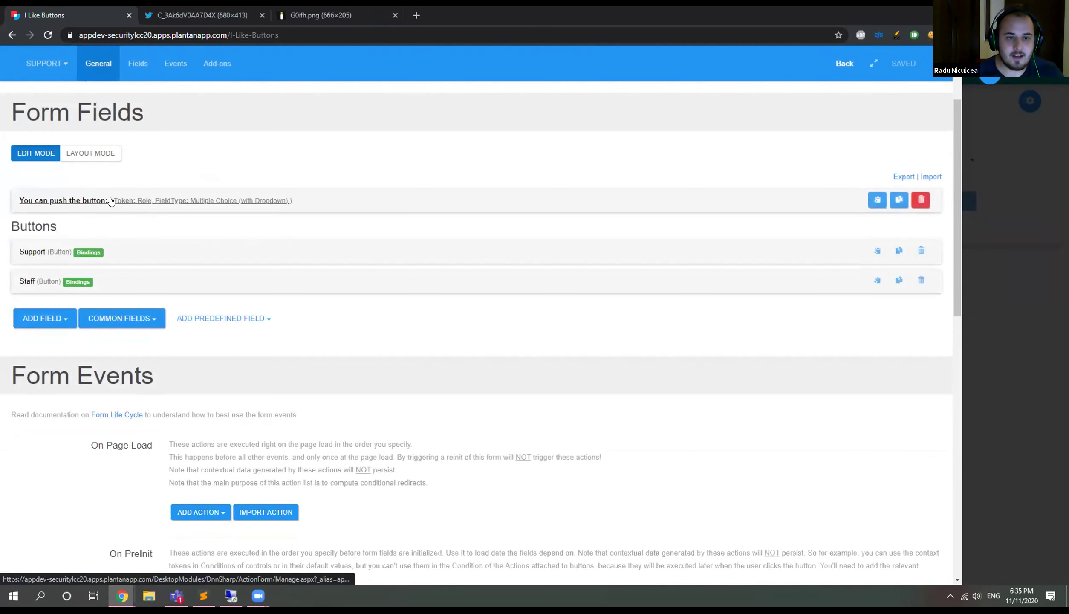
pyautogui.click(157, 213)
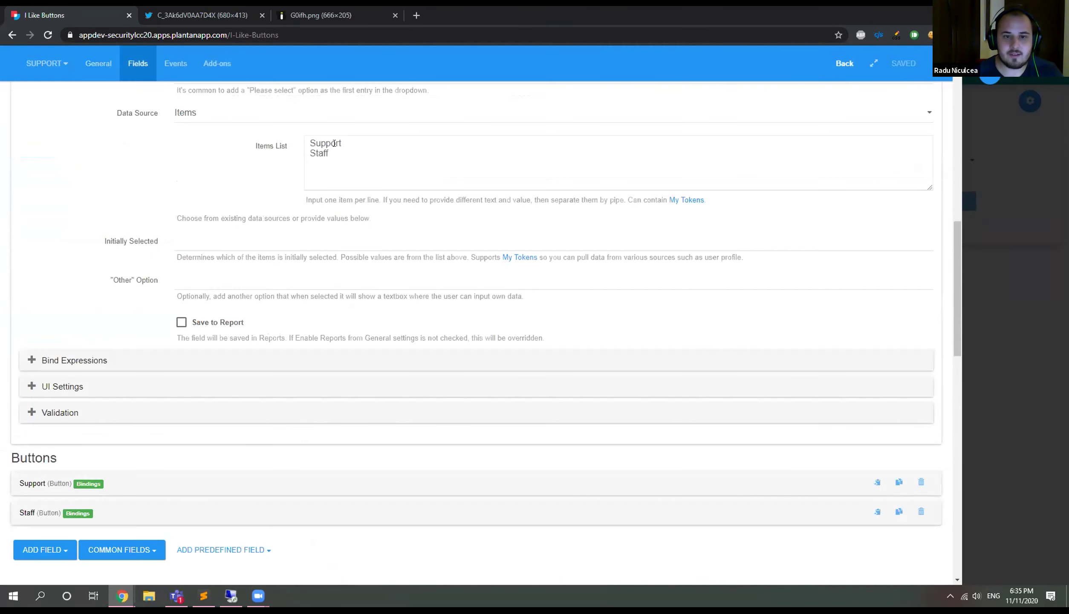
pyautogui.scroll(-2, 318, 171)
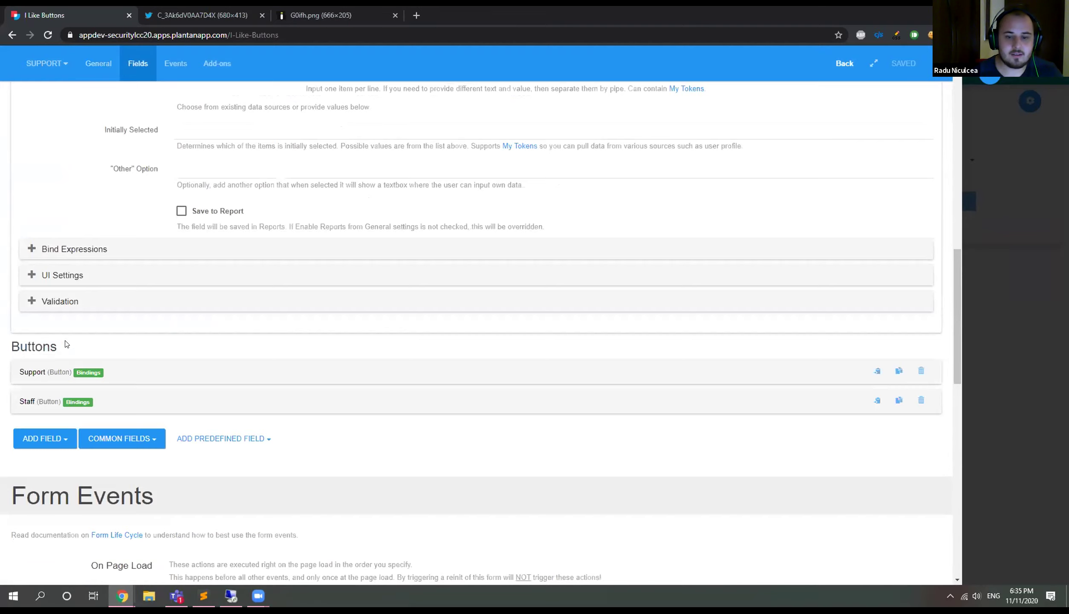
pyautogui.click(60, 372)
pyautogui.scroll(-10, 58, 289)
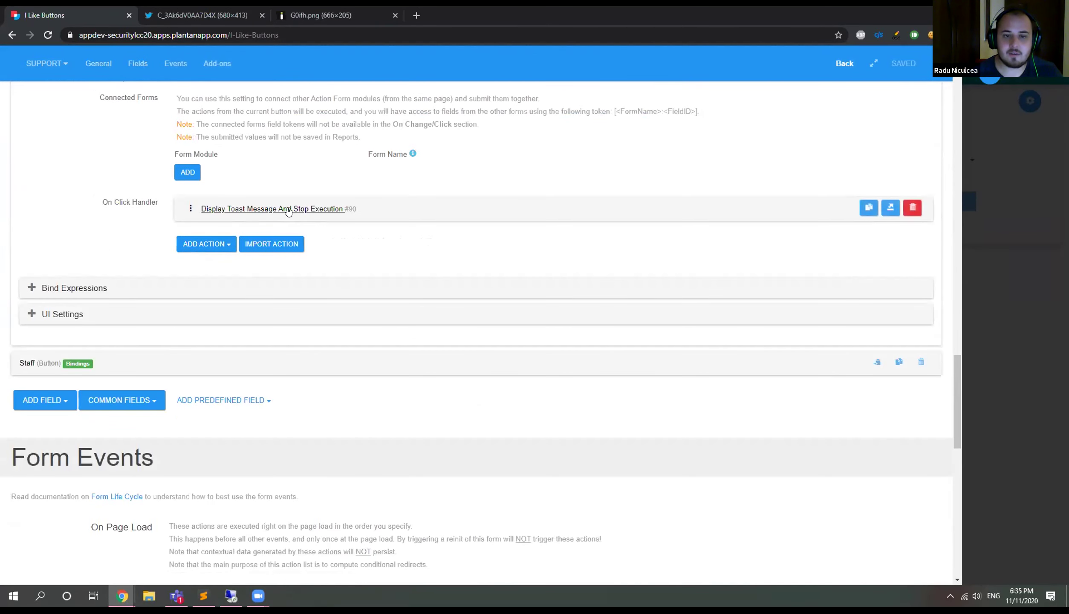
pyautogui.click(85, 273)
pyautogui.scroll(-2, 84, 251)
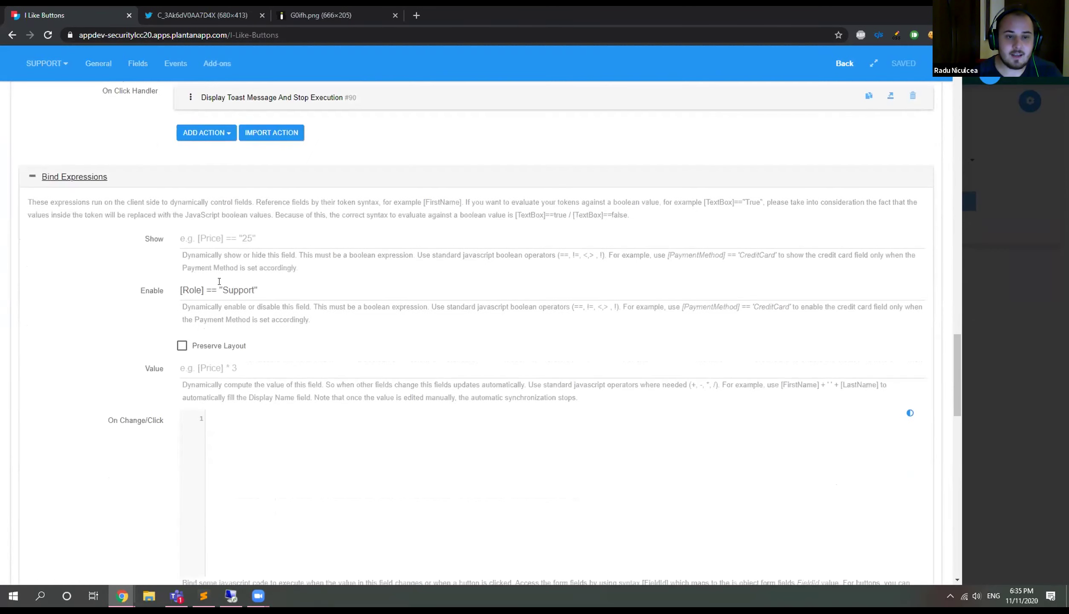
pyautogui.doubleClick(192, 291)
pyautogui.doubleClick(223, 296)
# Review the Staff button's [Role] == "Staff" expression, then press SUPPORT on the live page.
pyautogui.scroll(-10, 167, 318)
pyautogui.scroll(10, 40, 121)
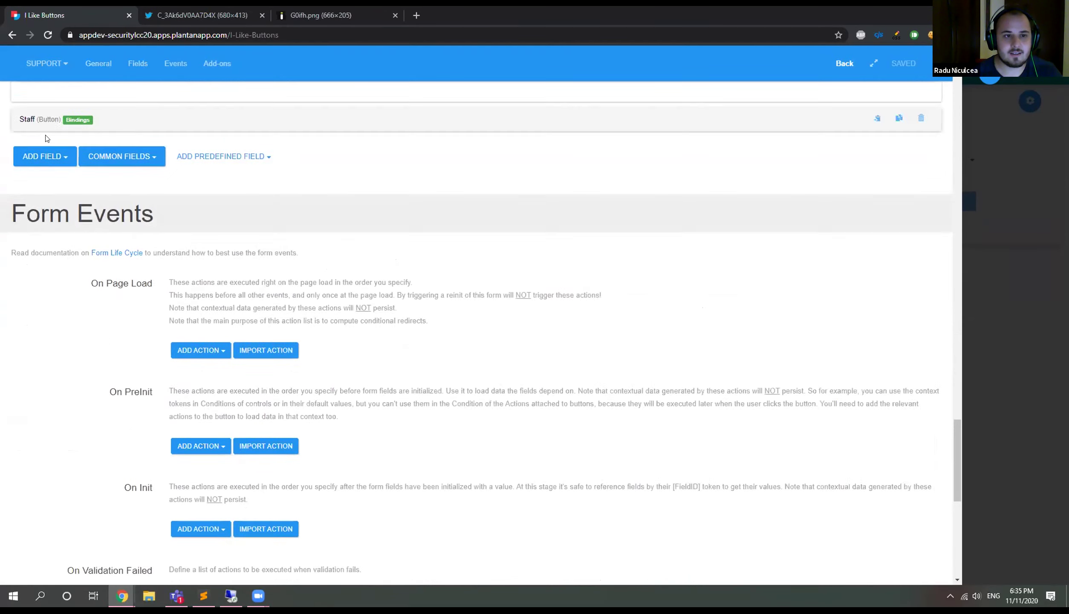
pyautogui.scroll(-8, 111, 245)
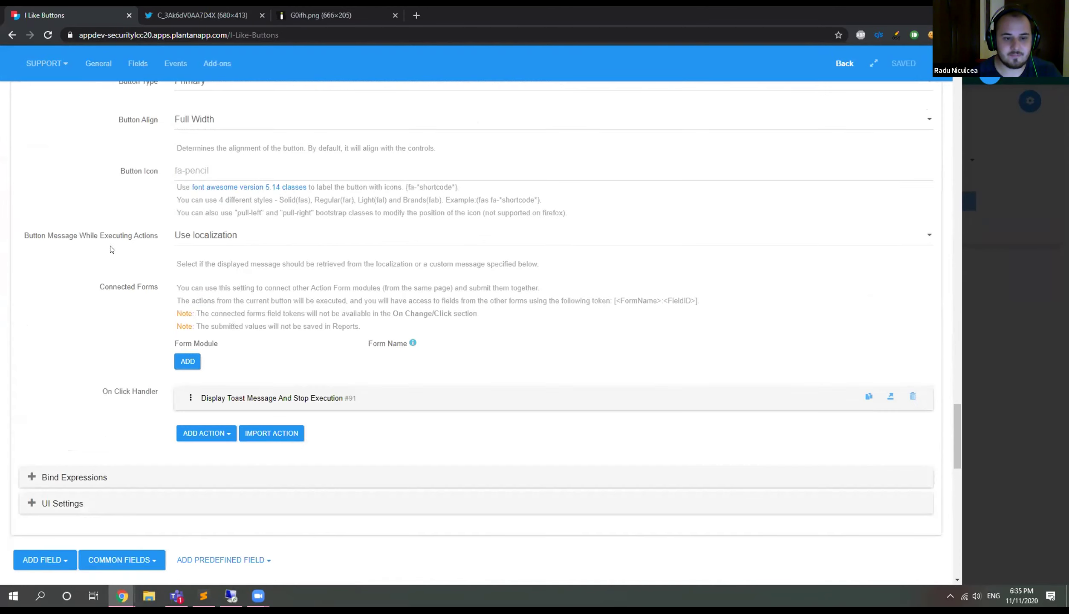
pyautogui.click(64, 354)
pyautogui.click(76, 319)
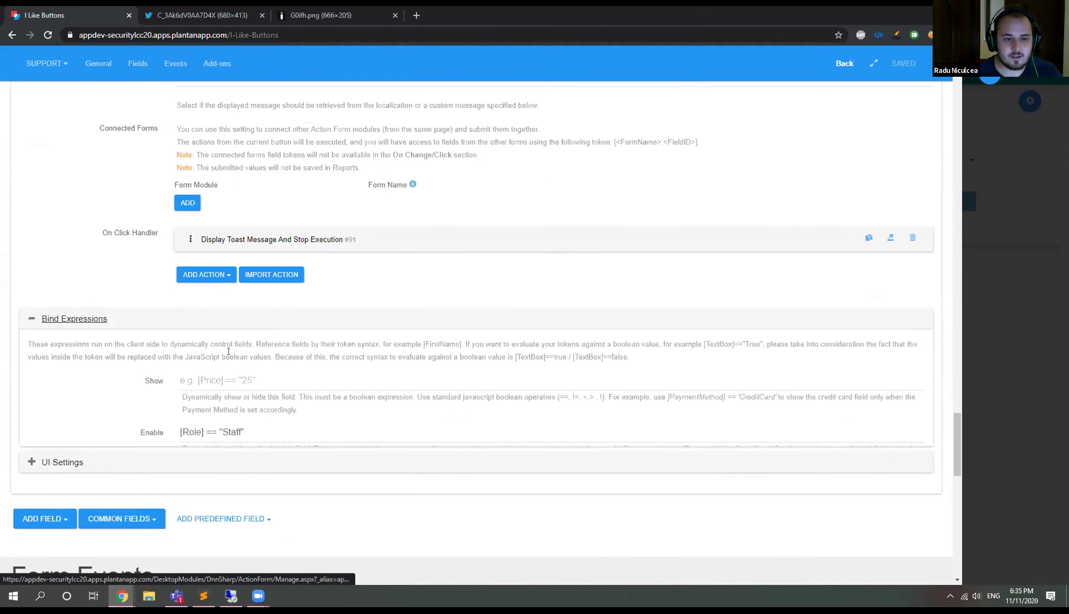
pyautogui.click(930, 217)
pyautogui.click(353, 203)
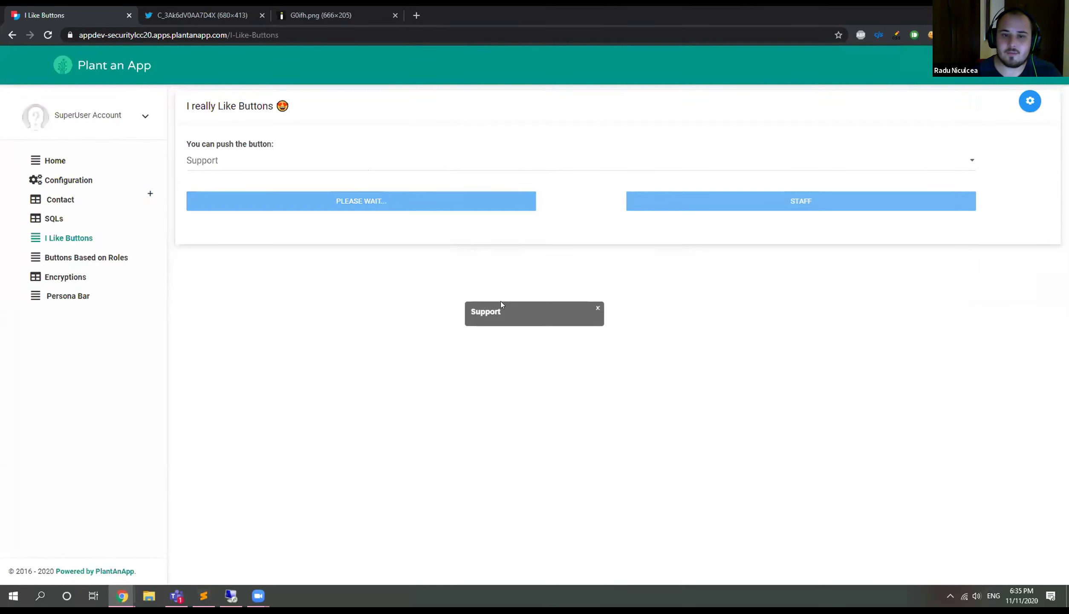
# Choose Staff as the role, trigger the Staff toast, and snap Chrome to the left half.
pyautogui.click(450, 164)
pyautogui.click(343, 203)
pyautogui.click(717, 204)
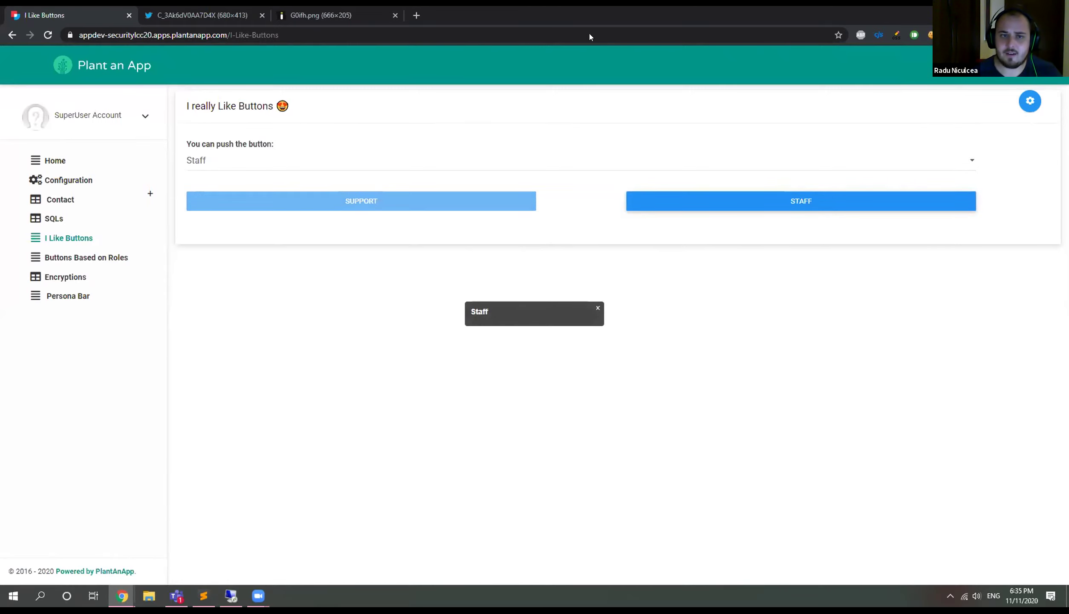
pyautogui.press('super+Left')
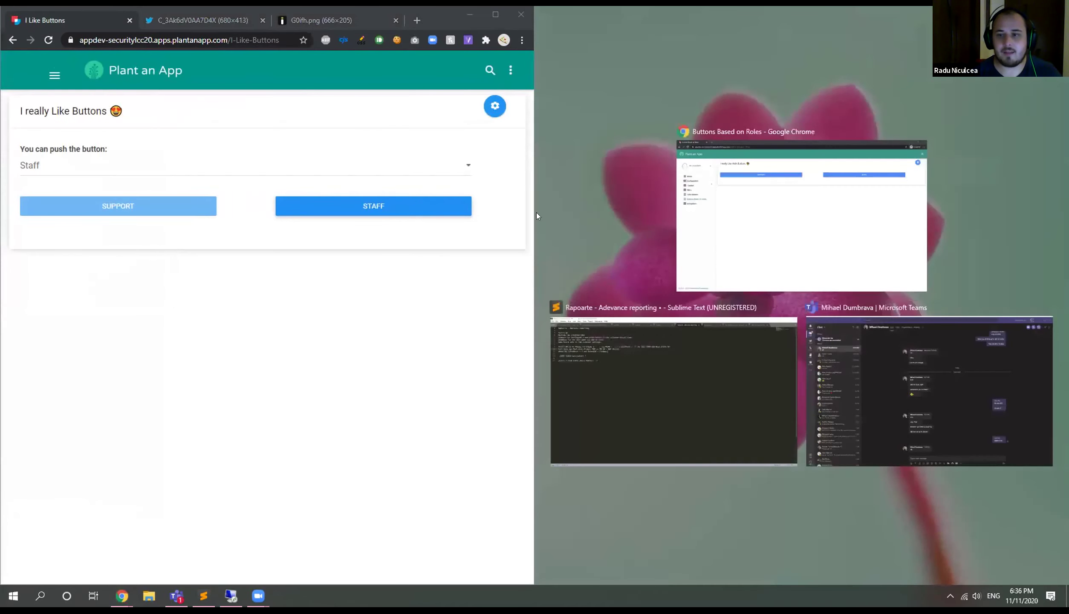
# Inspect the Support button in DevTools and delete its disabled="disabled" attribute.
pyautogui.rightClick(166, 205)
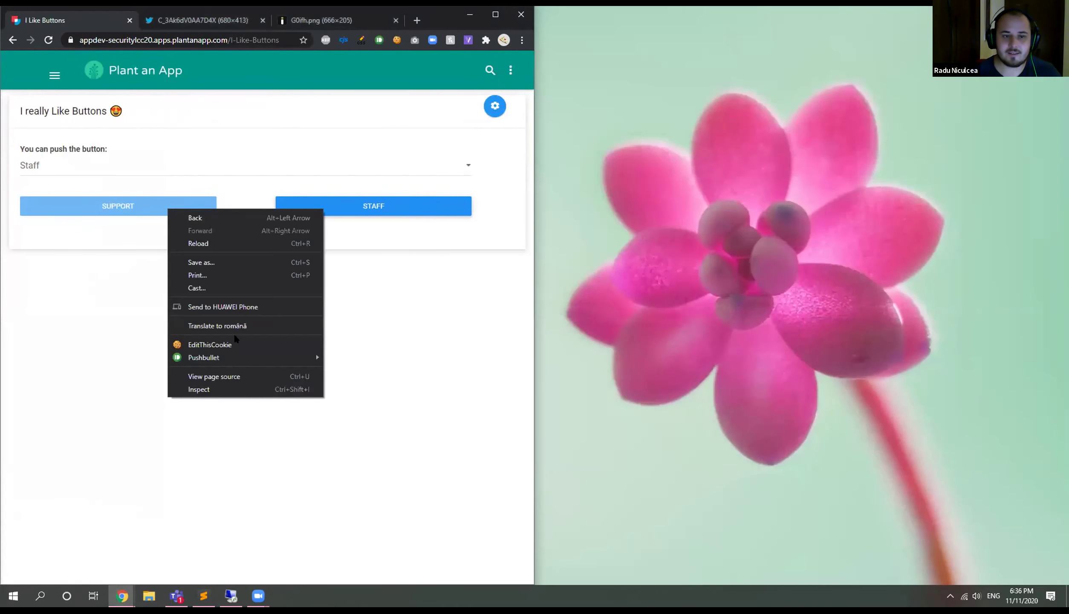
pyautogui.click(249, 390)
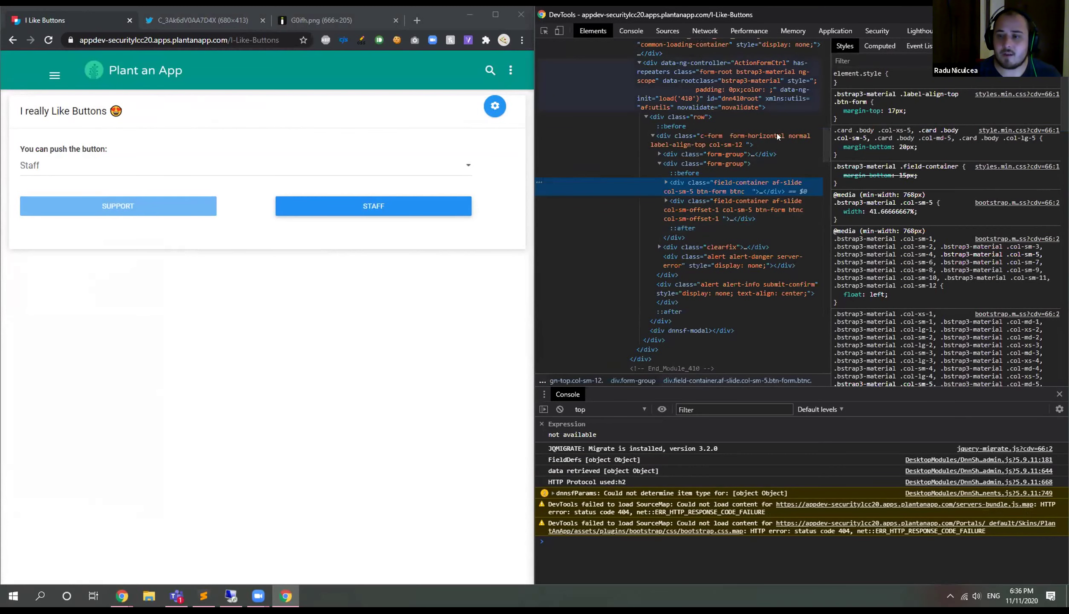
pyautogui.click(664, 183)
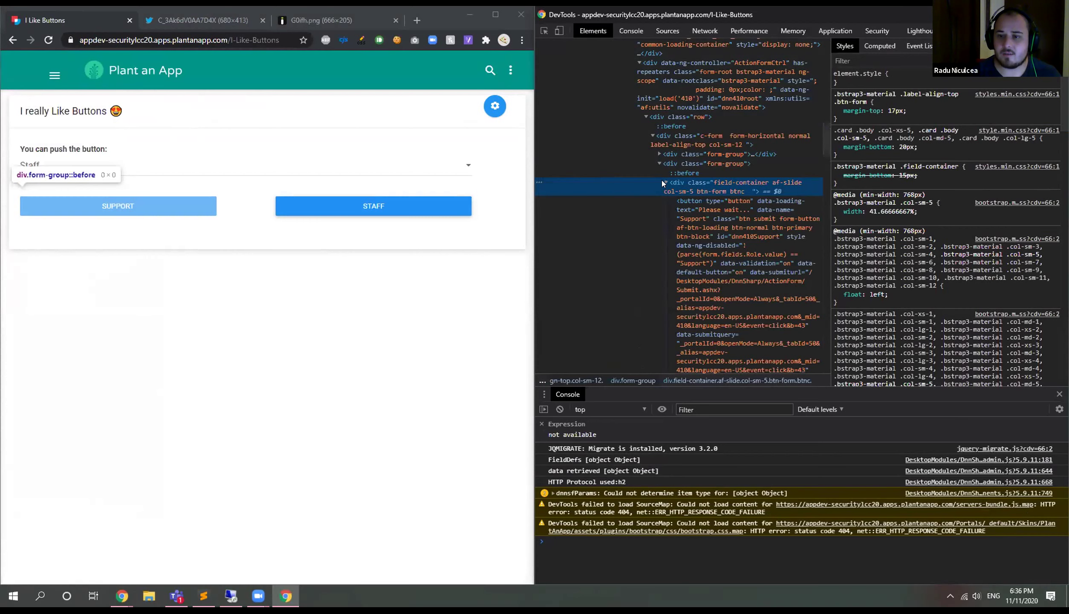
pyautogui.scroll(-1, 725, 216)
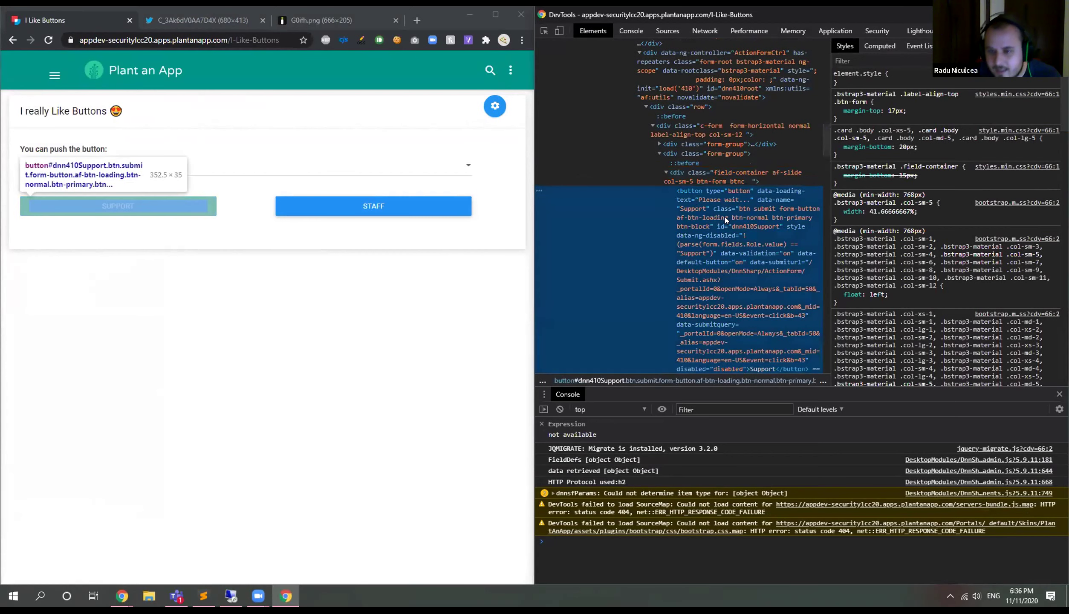
pyautogui.click(725, 216)
pyautogui.scroll(-2, 710, 168)
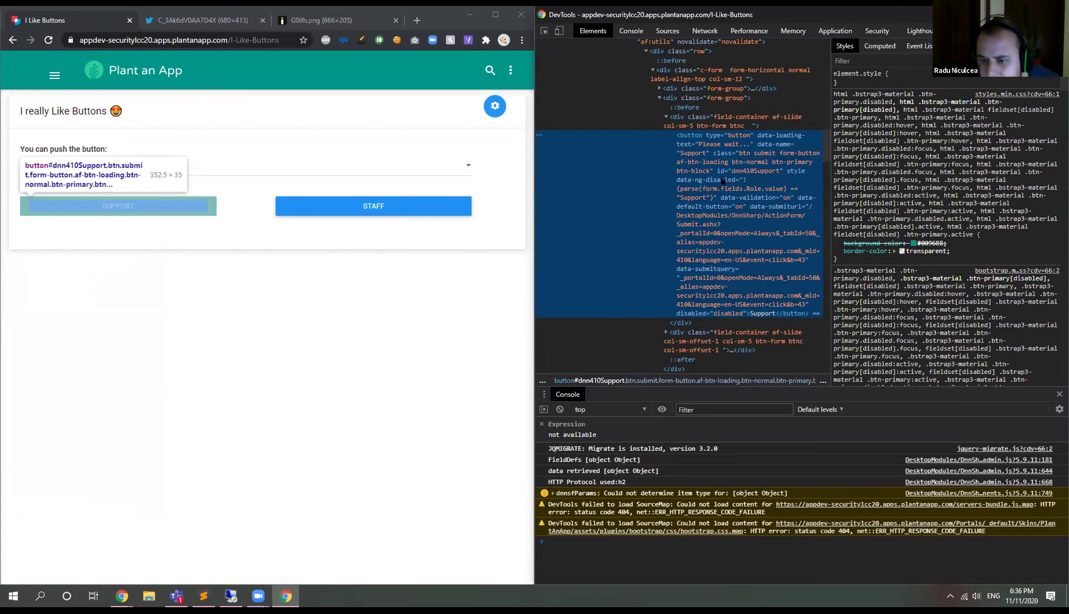
pyautogui.doubleClick(692, 314)
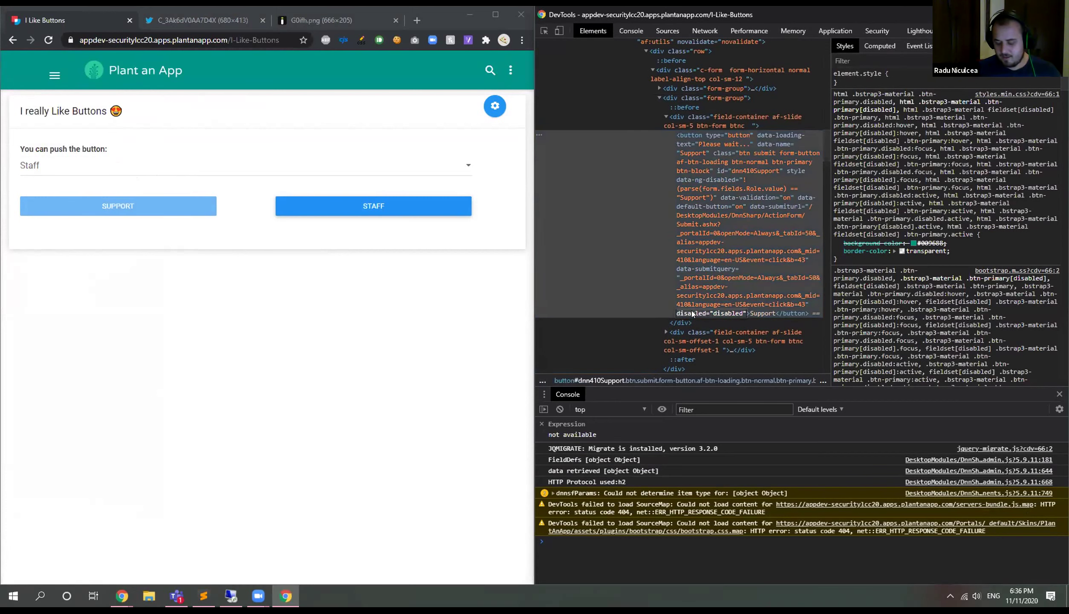
pyautogui.press('BackSpace')
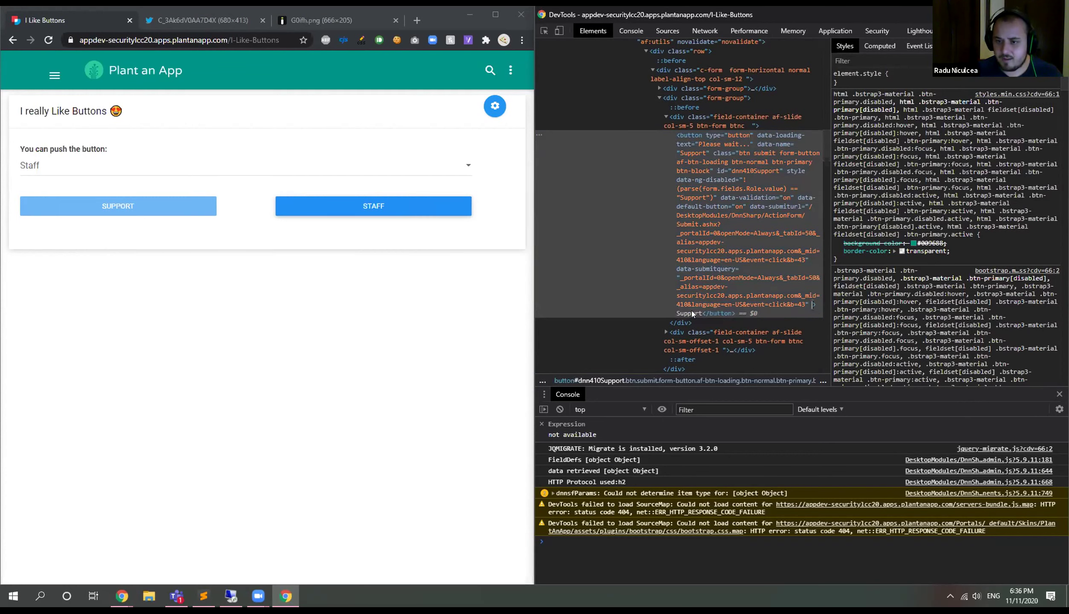
pyautogui.click(712, 118)
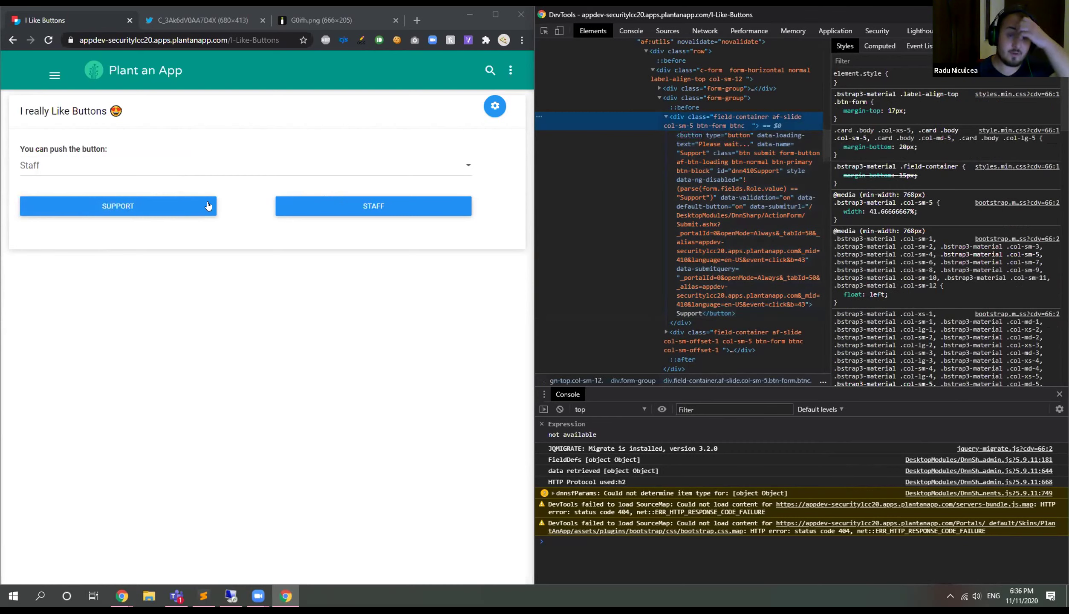
# Test the now-enabled SUPPORT and the STAFF buttons, then close DevTools and maximize Chrome.
pyautogui.click(189, 208)
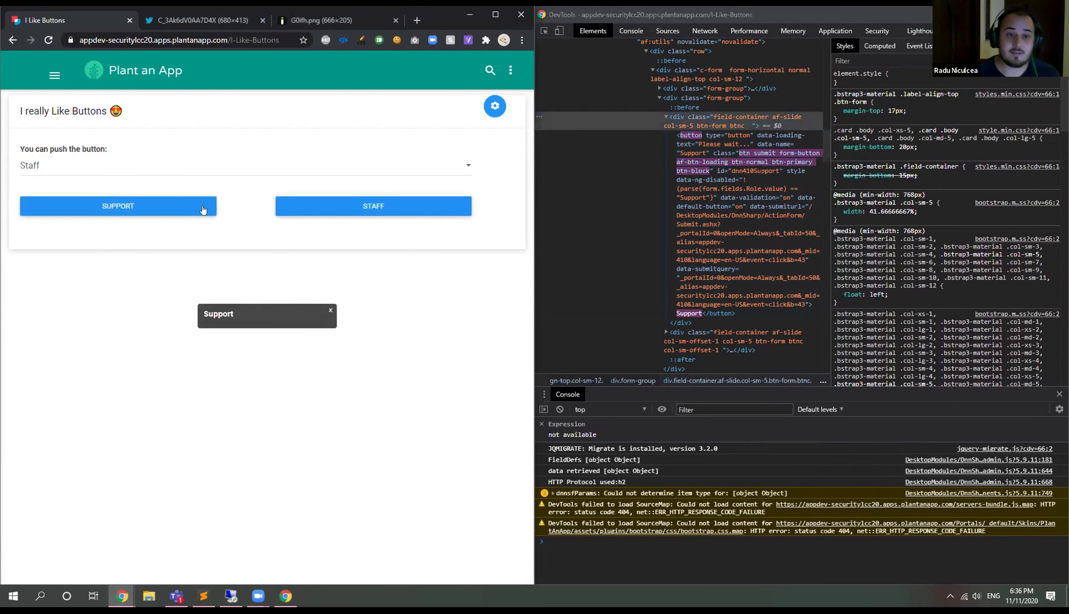
pyautogui.click(324, 208)
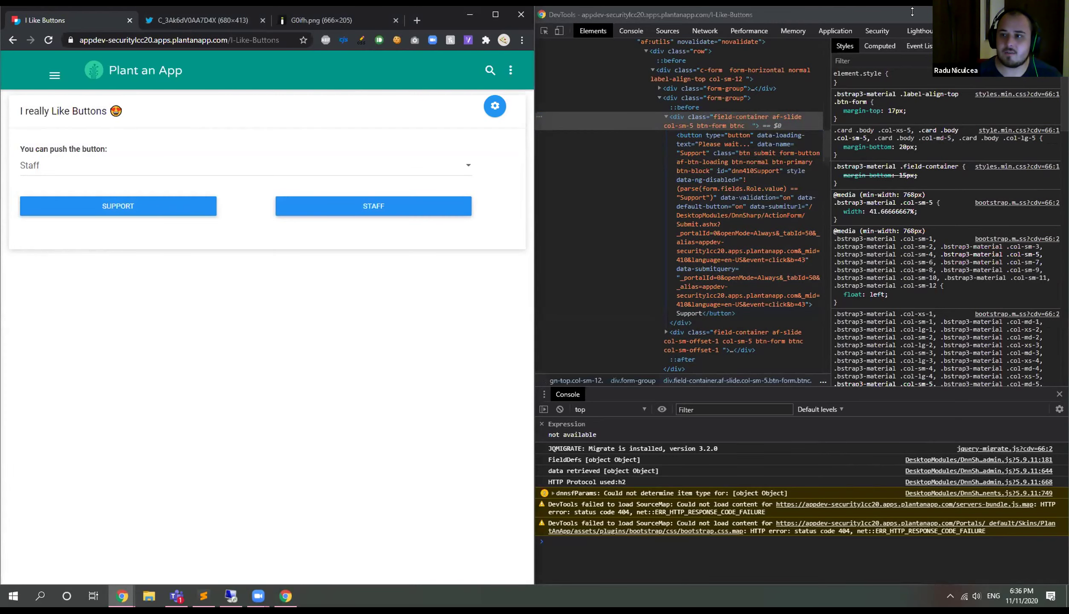
pyautogui.press('F12')
pyautogui.click(495, 14)
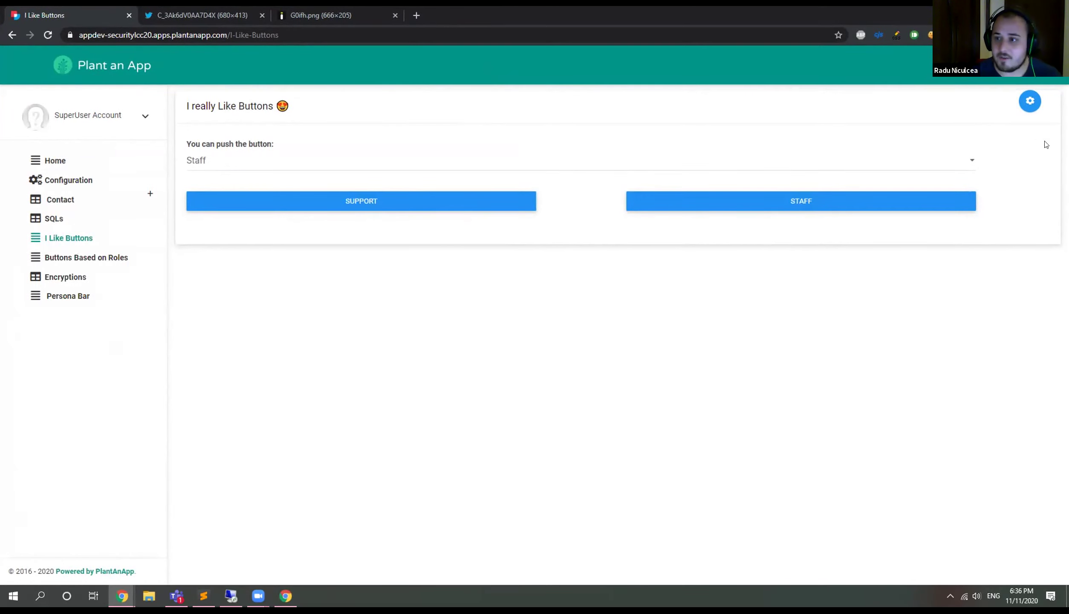
pyautogui.click(1030, 103)
# Open the form editor and expand the Support button's settings.
pyautogui.click(966, 133)
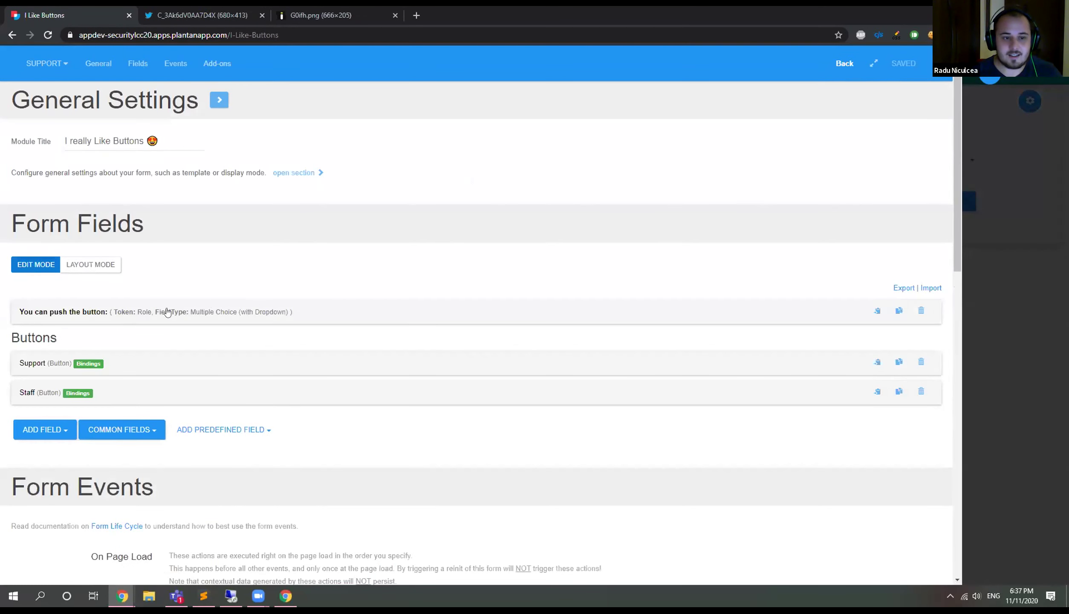
pyautogui.click(102, 312)
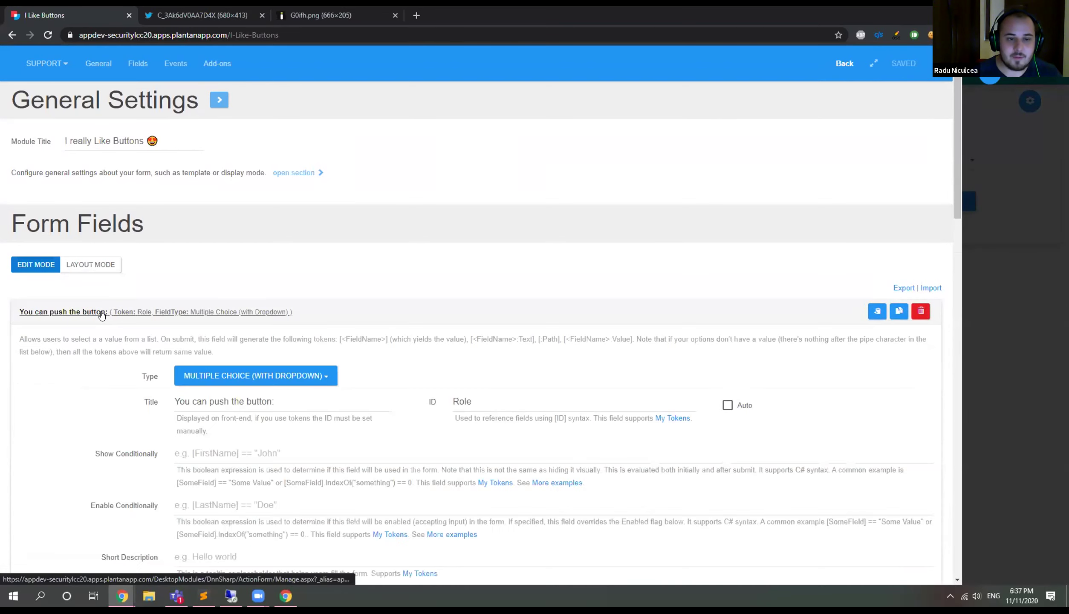
pyautogui.click(101, 313)
pyautogui.scroll(-1, 72, 299)
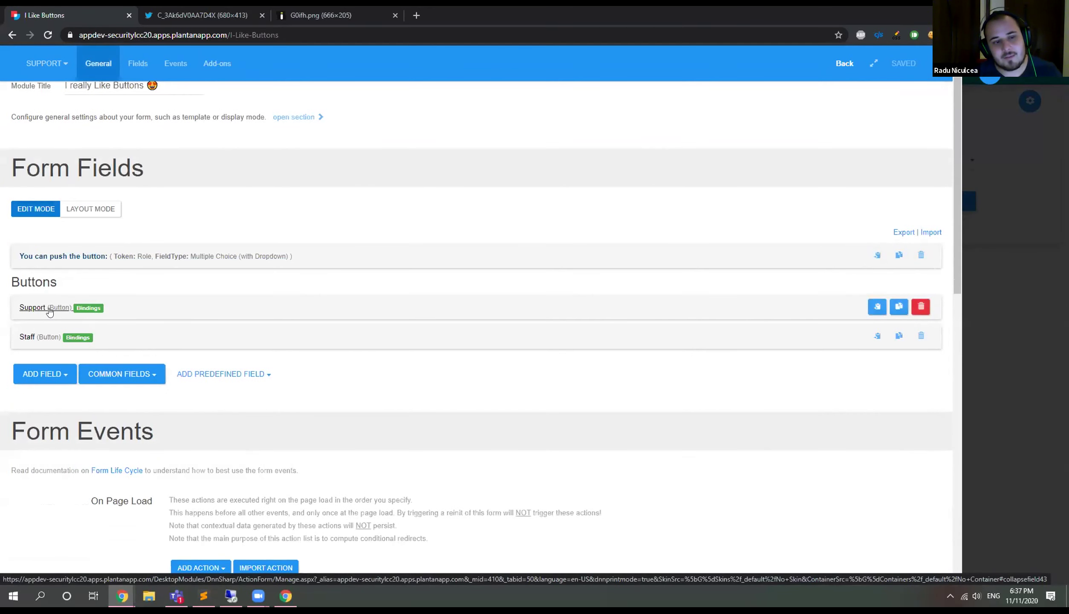
pyautogui.click(49, 311)
pyautogui.scroll(-4, 106, 296)
pyautogui.scroll(-13, 106, 297)
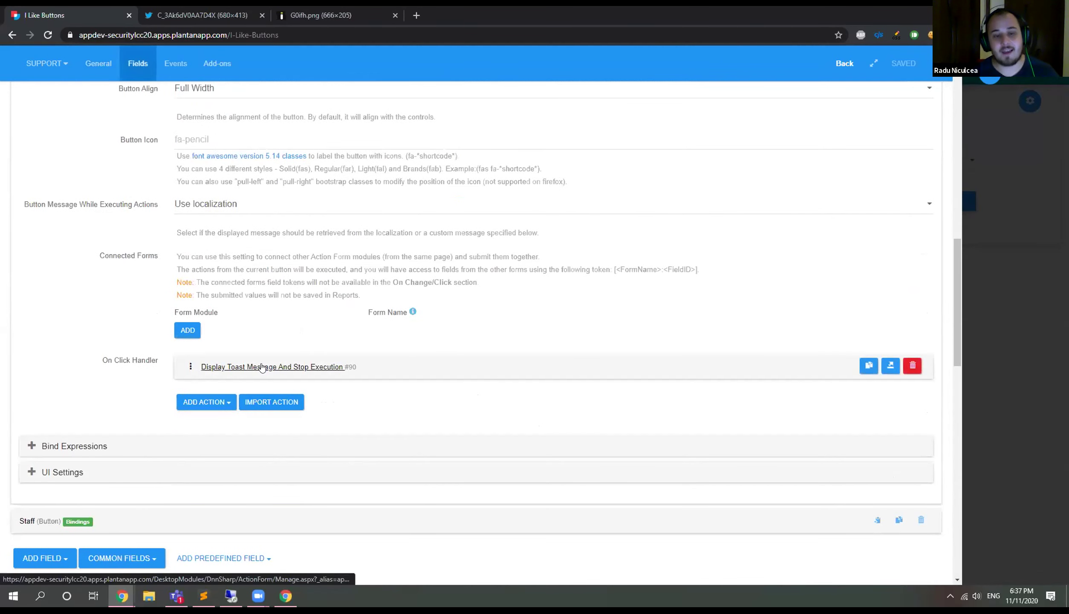
# Set the Support toast's Condition to [Role] == "Support" and copy it.
pyautogui.click(262, 368)
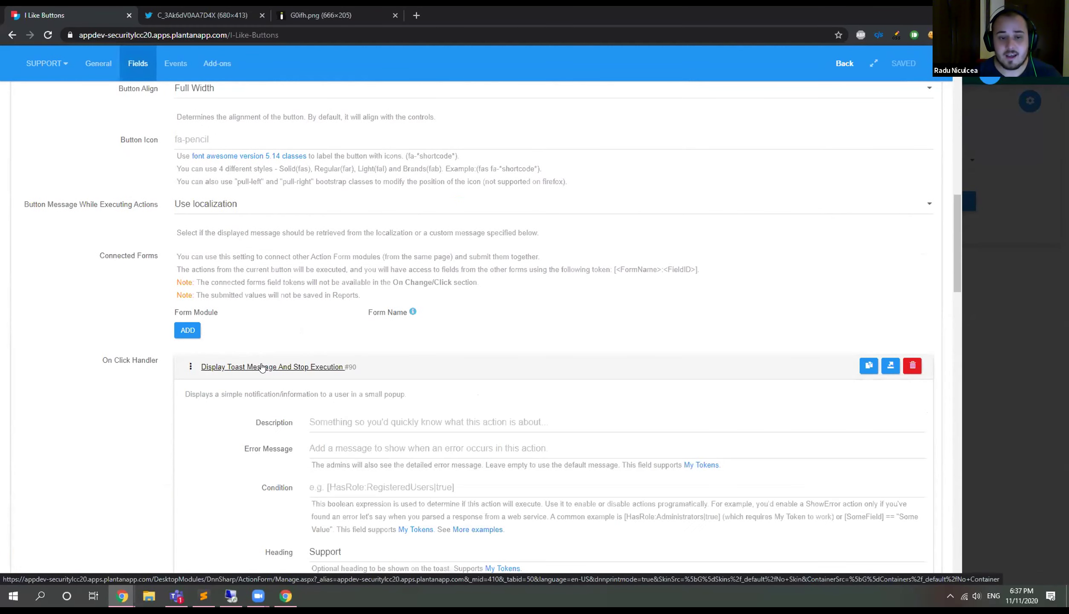
pyautogui.scroll(-4, 342, 326)
pyautogui.click(337, 324)
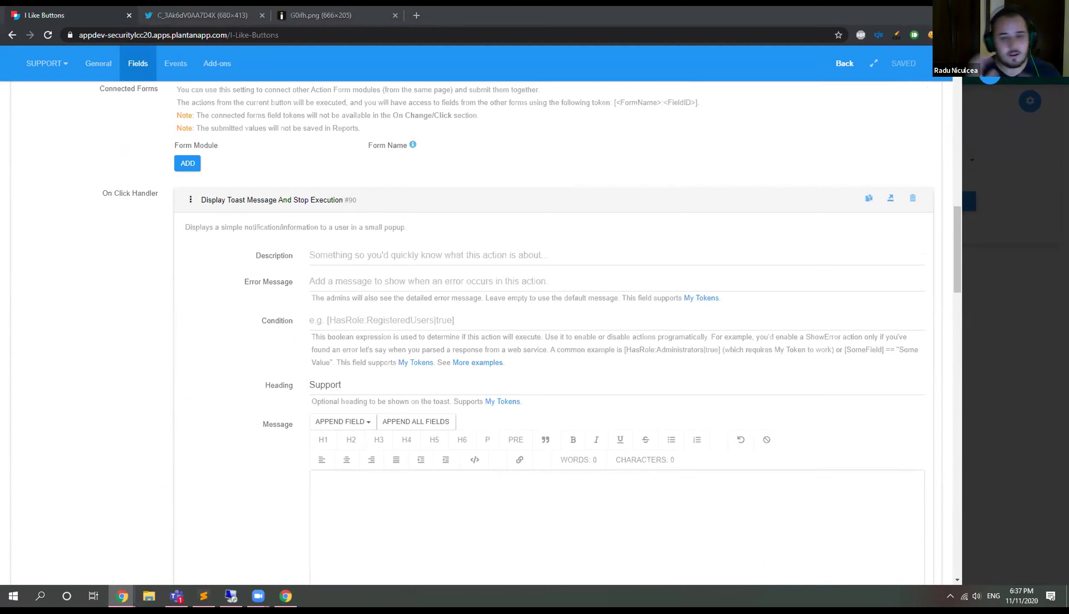
pyautogui.click(330, 318)
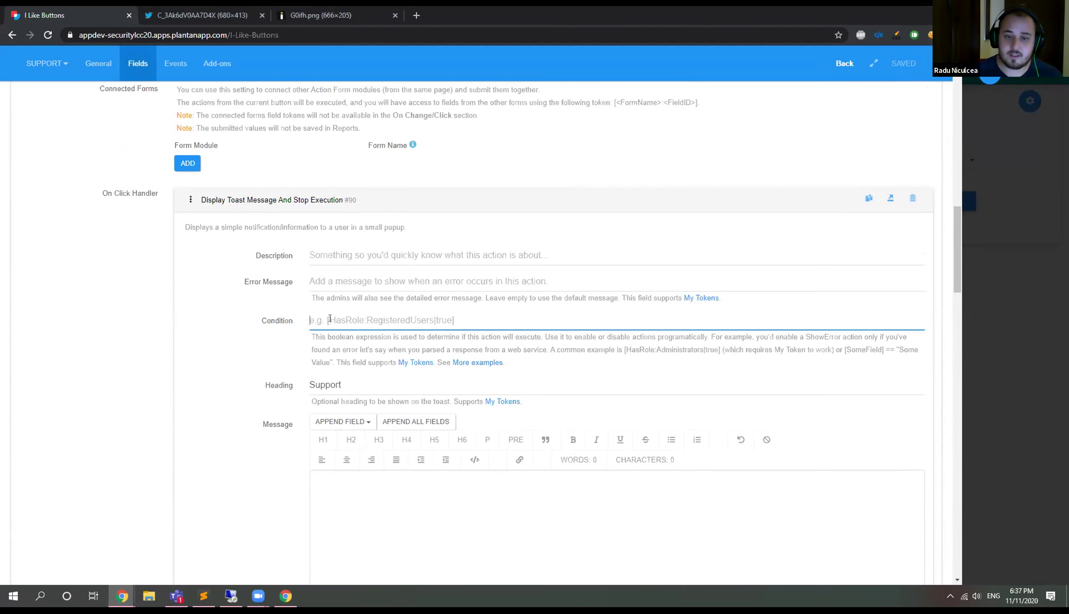
pyautogui.write('[]')
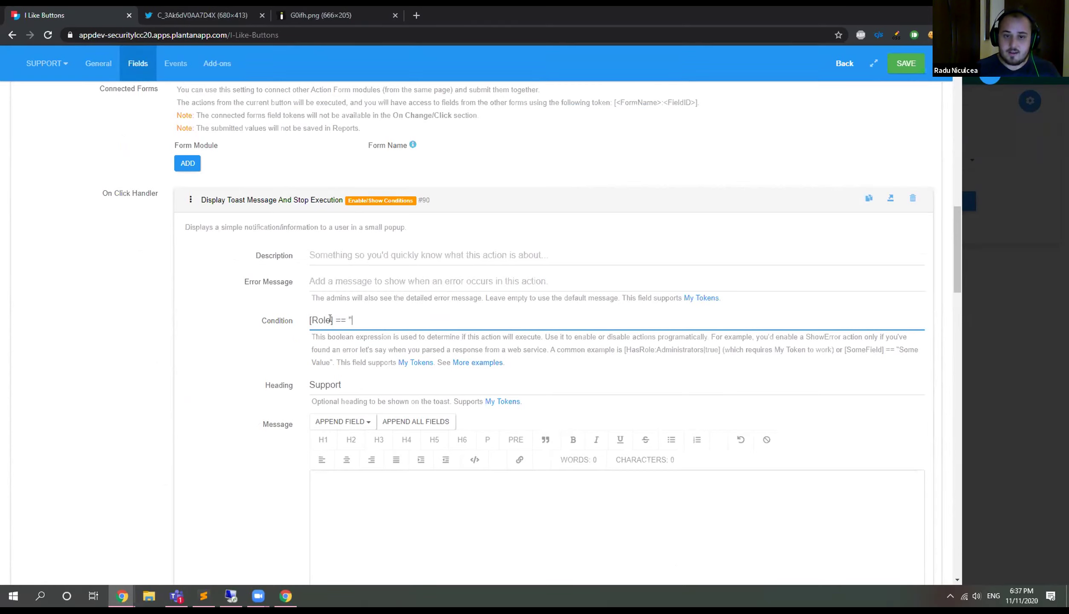
pyautogui.write('ort')
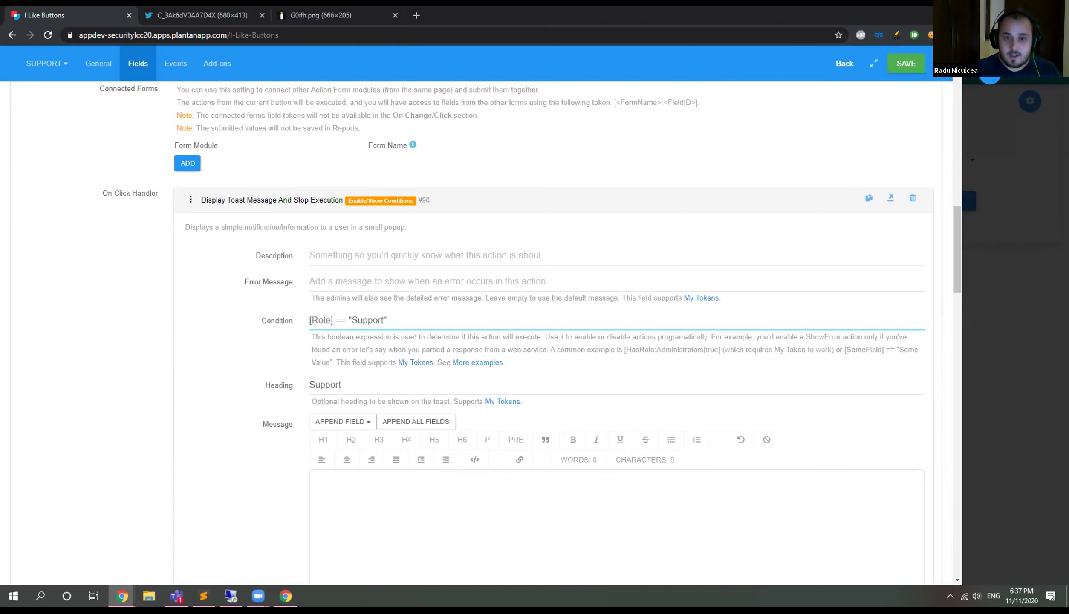
pyautogui.moveTo(385, 320); pyautogui.dragTo(162, 287)
pyautogui.hotkey('ctrl', 'c')
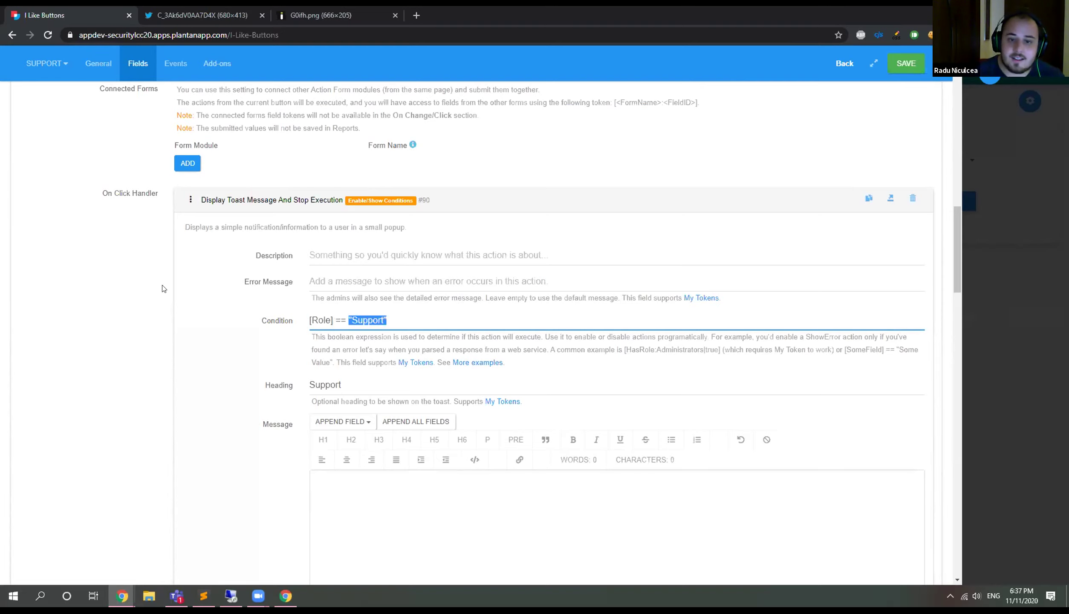
pyautogui.click(222, 199)
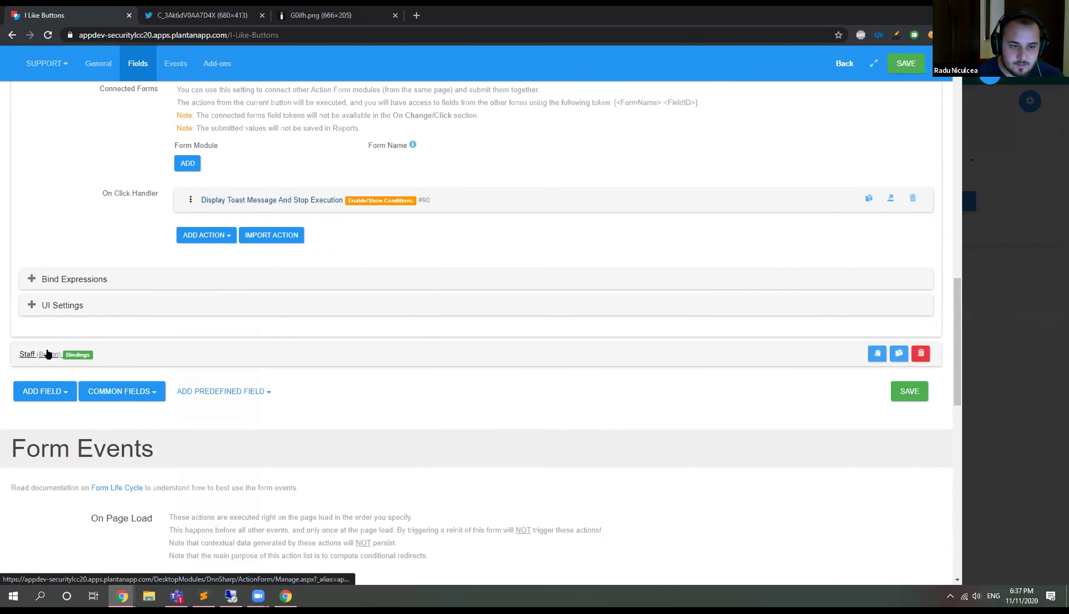
# Give the Staff toast the Condition [Role] == "Staff", save, and return to the live page.
pyautogui.click(48, 354)
pyautogui.scroll(-10, 213, 252)
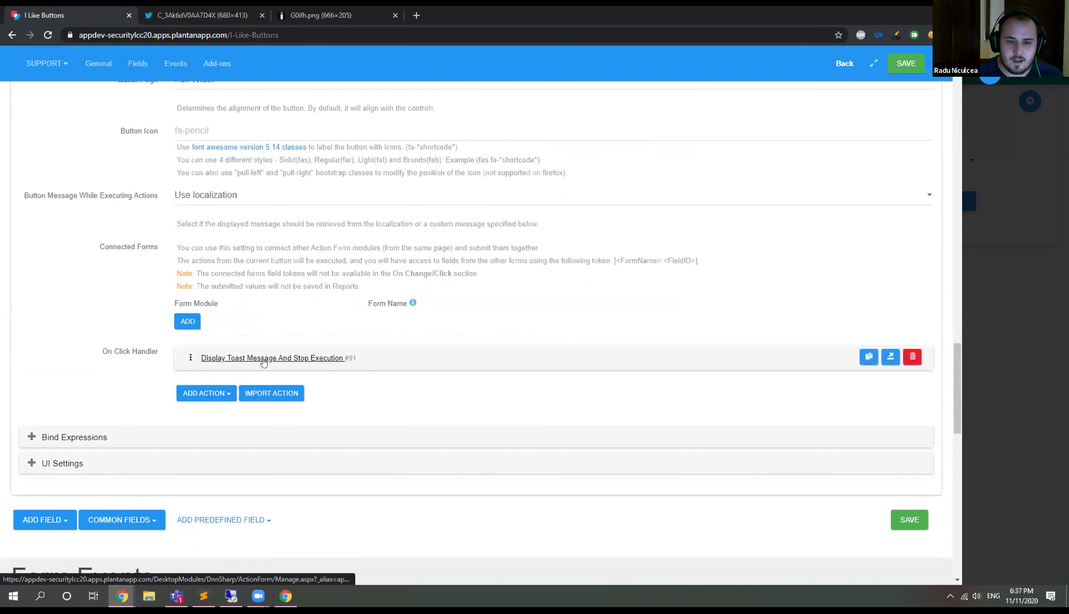
pyautogui.click(260, 360)
pyautogui.click(380, 200)
pyautogui.hotkey('ctrl', 'v')
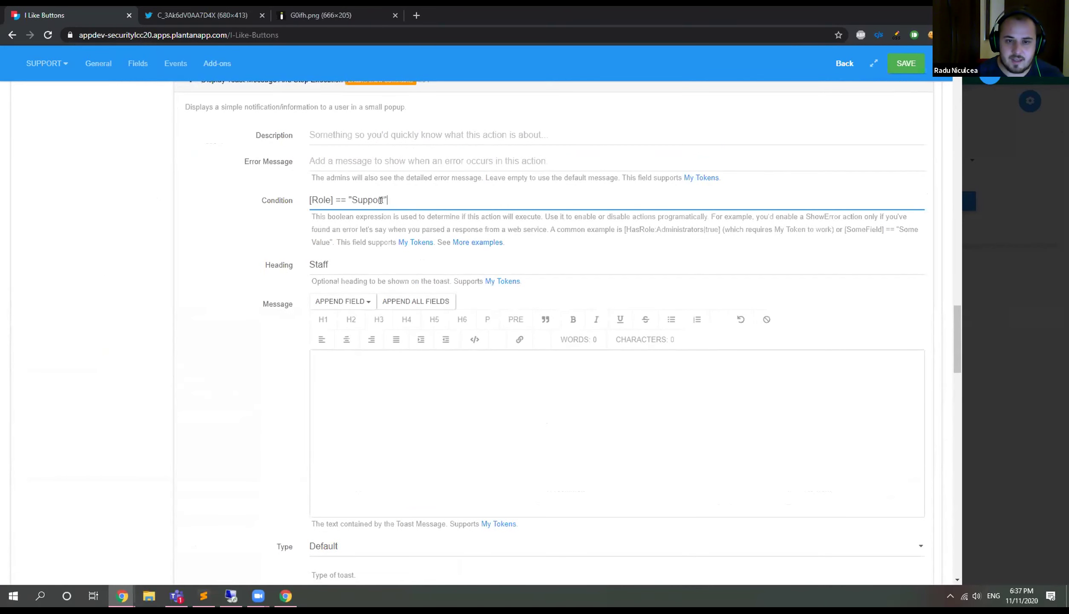
pyautogui.doubleClick(335, 263)
pyautogui.hotkey('ctrl', 'c')
pyautogui.doubleClick(374, 198)
pyautogui.hotkey('ctrl', 'v')
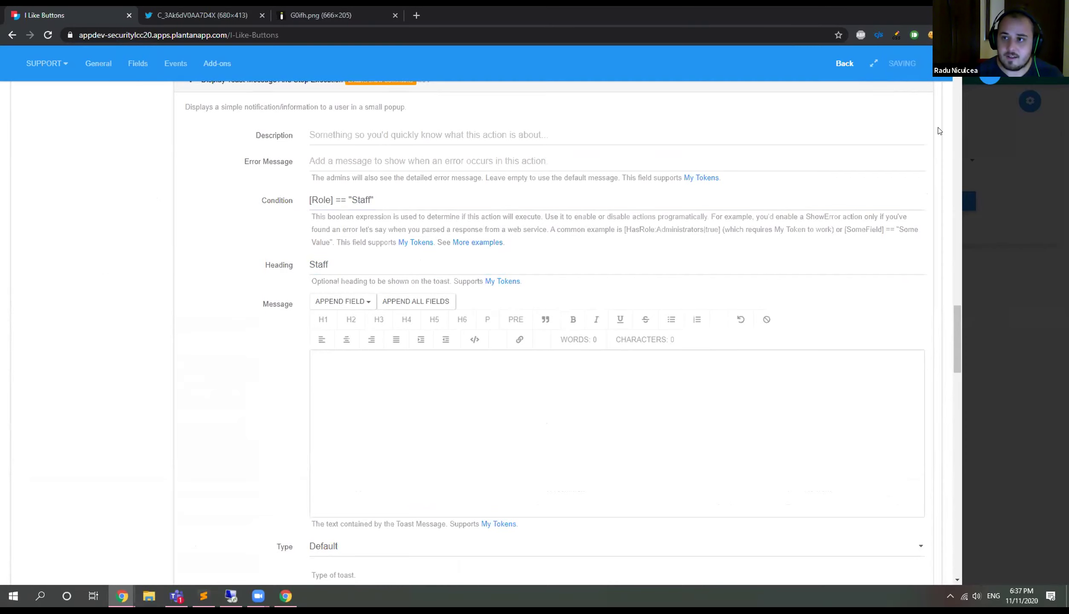
pyautogui.click(940, 120)
pyautogui.click(996, 77)
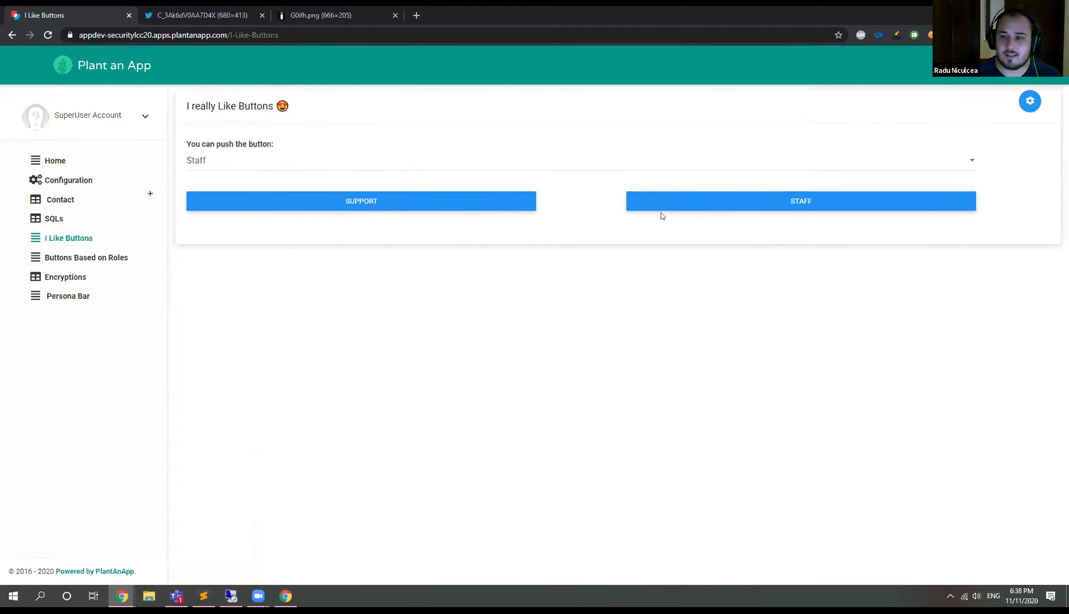
# Press SUPPORT, then keep Support selected in the role dropdown so only SUPPORT is enabled.
pyautogui.click(385, 207)
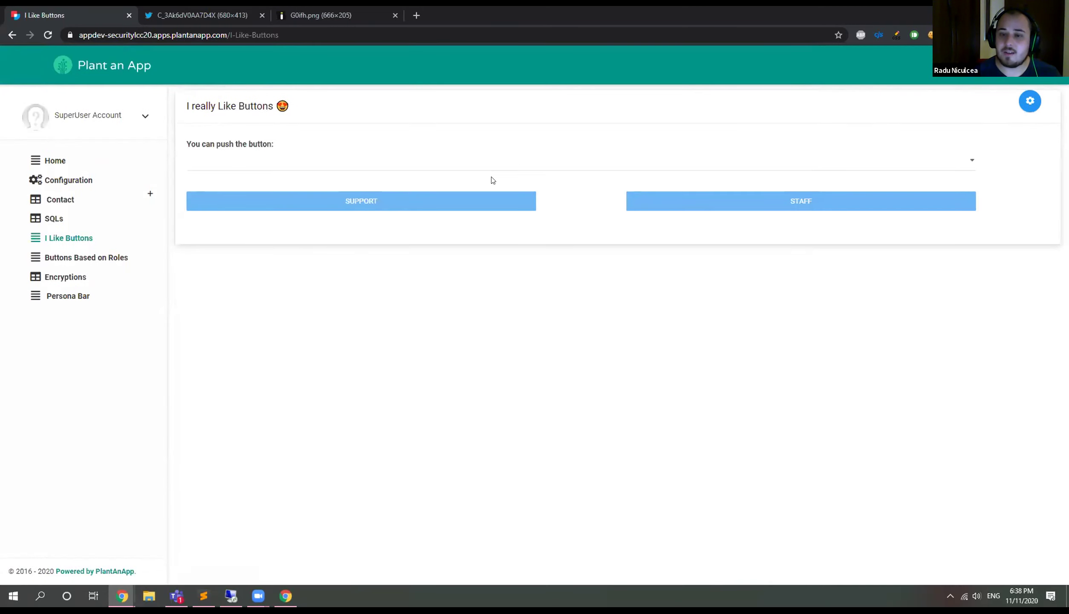
pyautogui.click(380, 161)
pyautogui.click(290, 184)
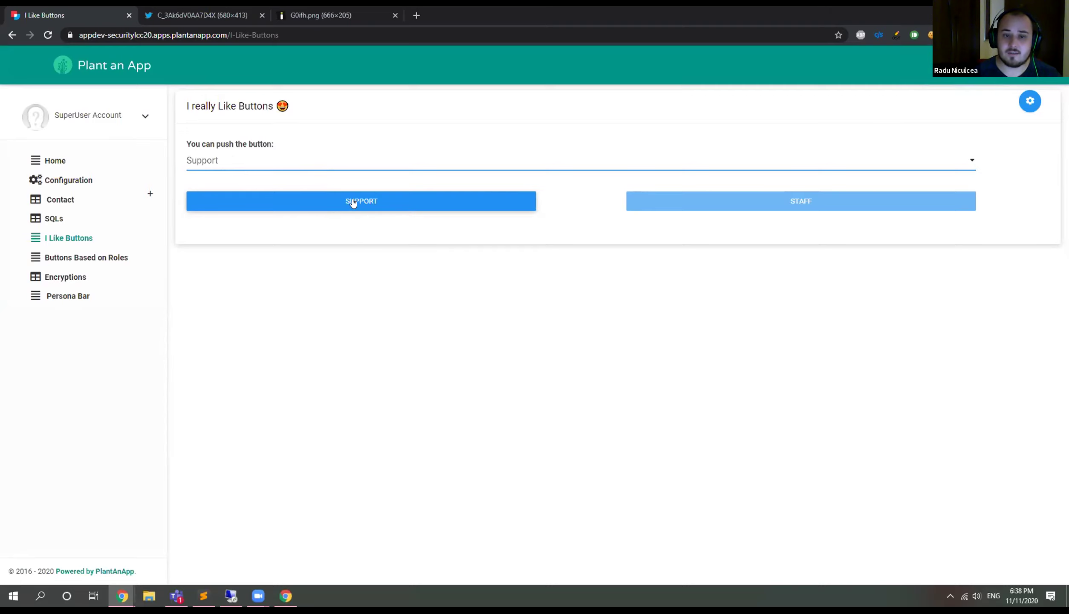
pyautogui.click(327, 162)
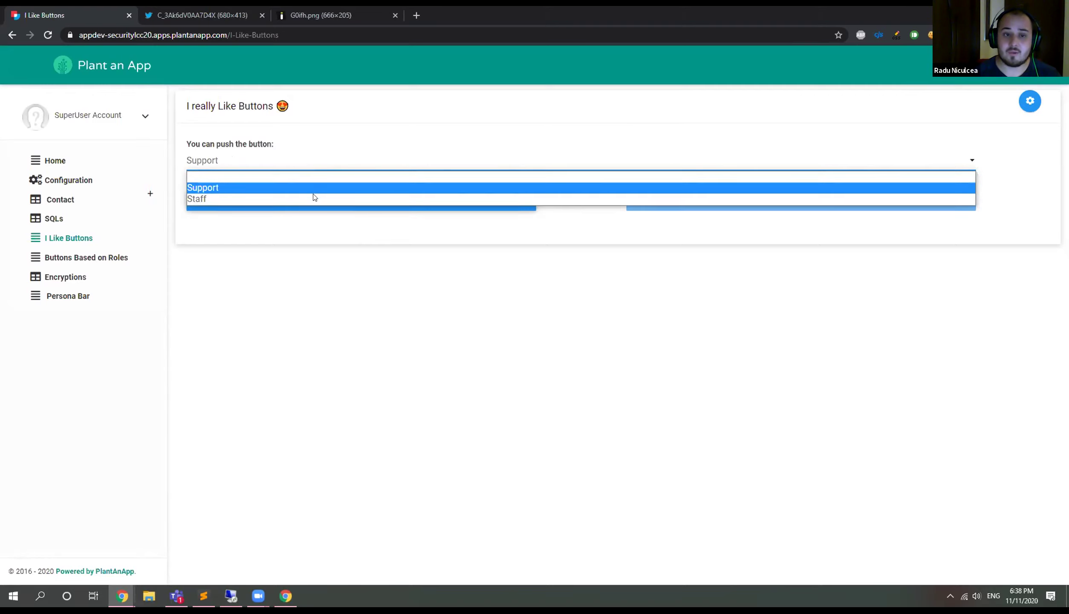
pyautogui.click(348, 157)
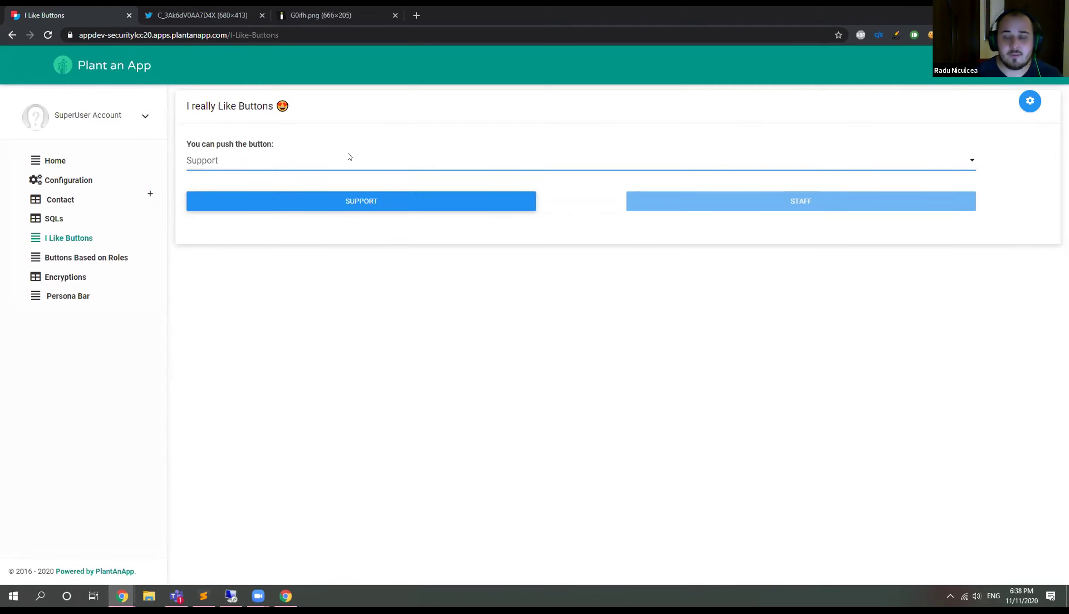
pyautogui.click(1030, 101)
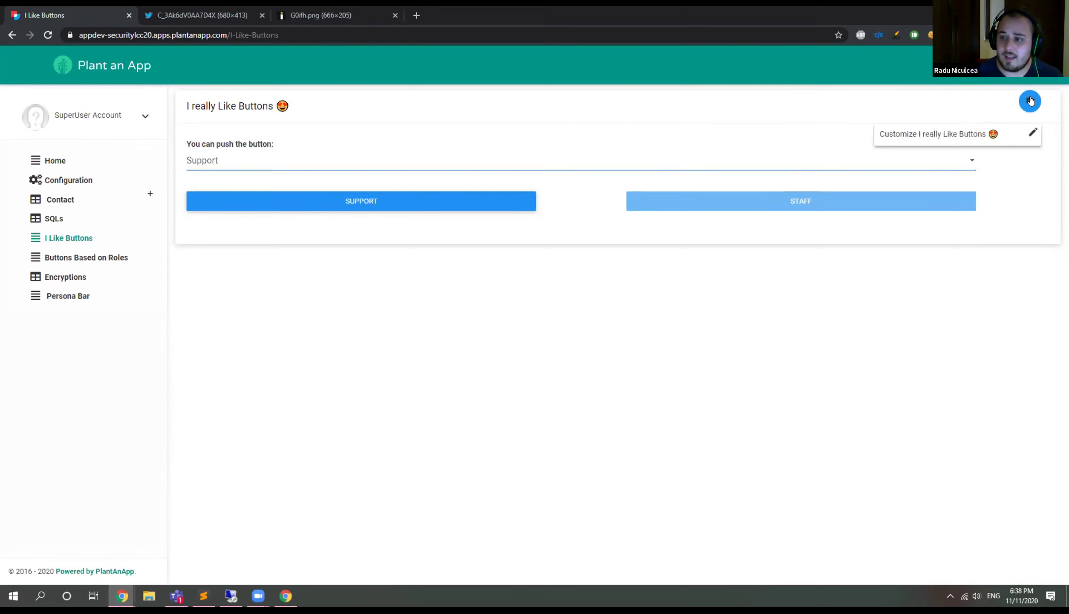
pyautogui.click(1032, 132)
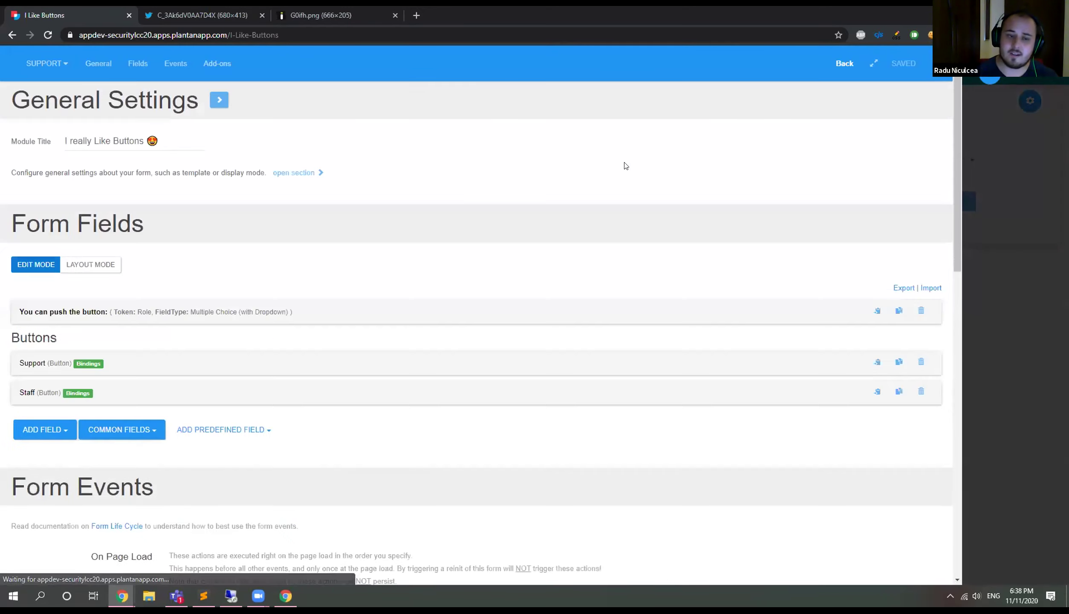
pyautogui.scroll(-1, 143, 301)
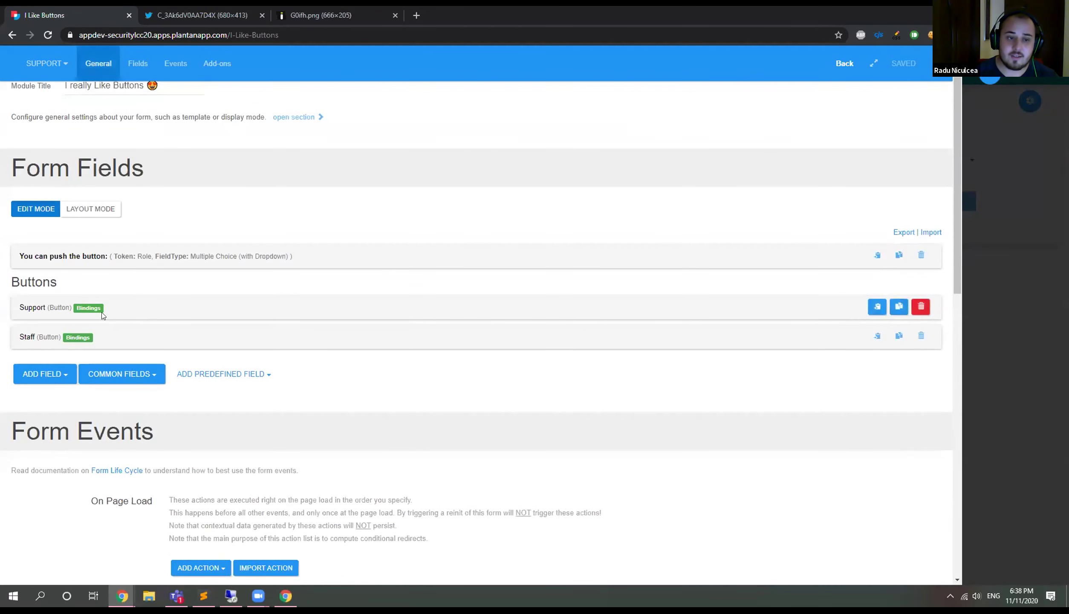
pyautogui.scroll(-1, 91, 278)
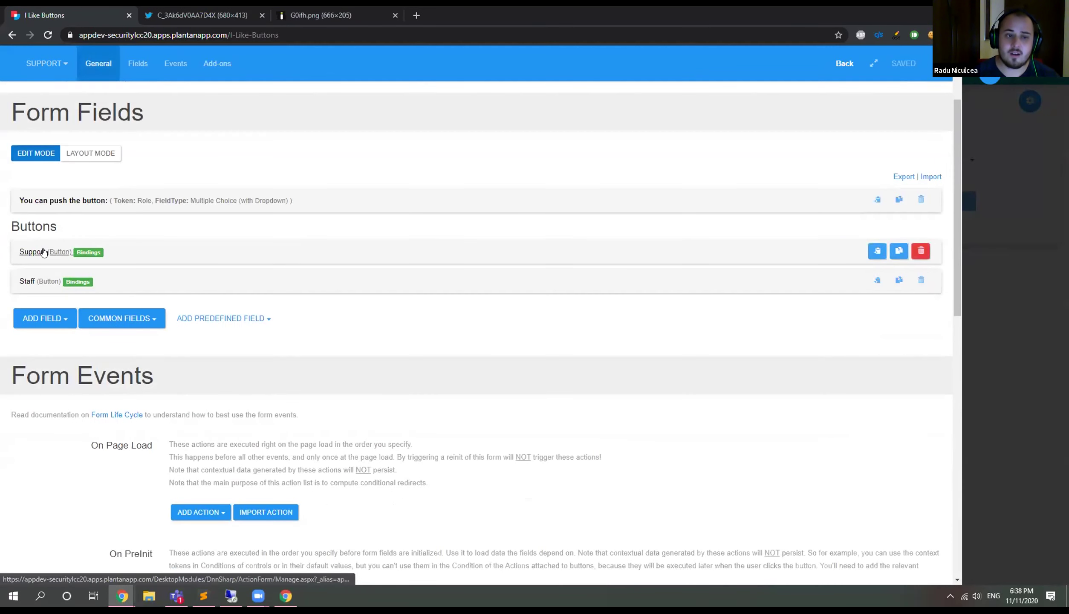
pyautogui.scroll(-15, 159, 270)
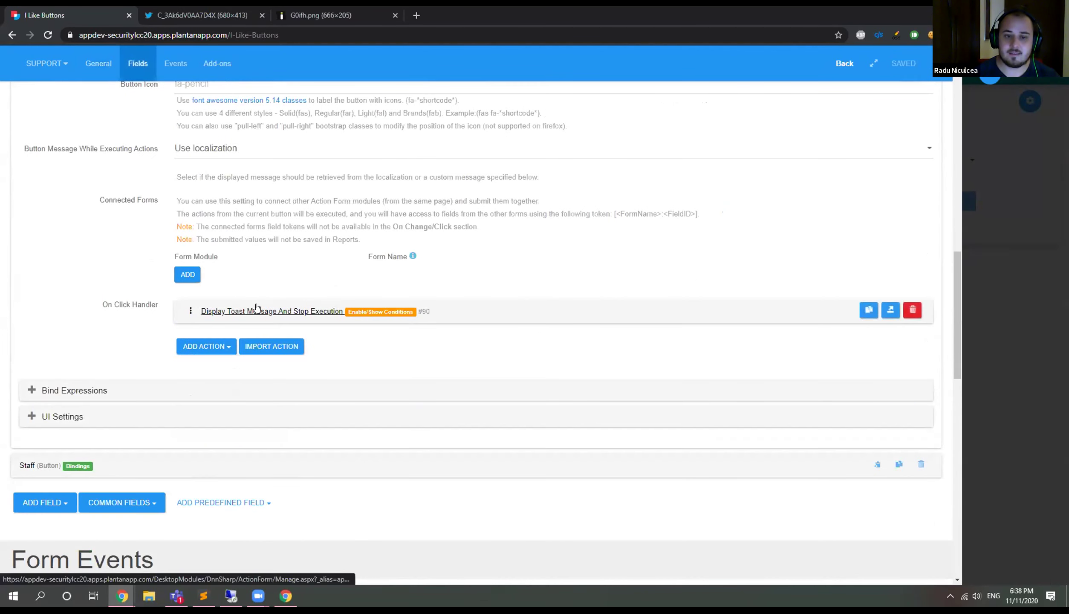
pyautogui.click(255, 308)
pyautogui.scroll(-4, 298, 298)
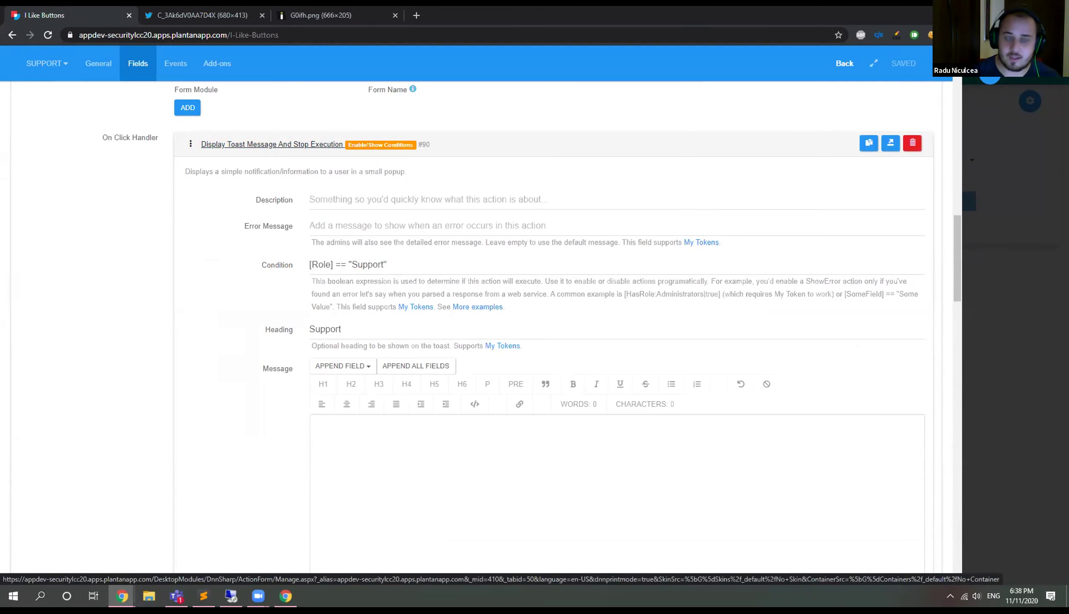
pyautogui.click(989, 77)
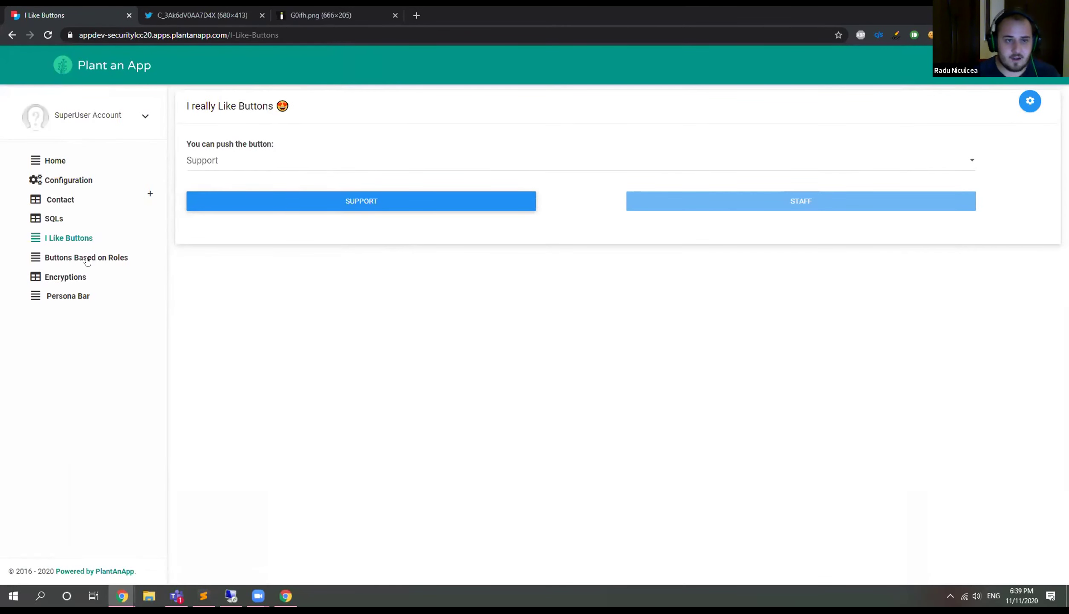
# Open the Buttons Based on Roles form editor and expand the Support button's settings.
pyautogui.click(128, 259)
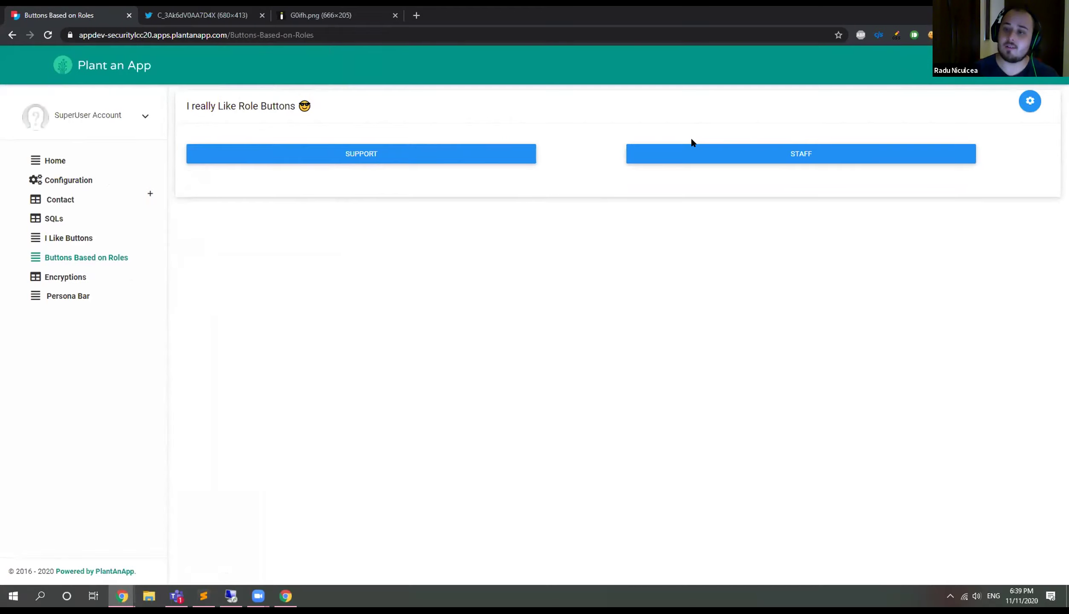
pyautogui.moveTo(1028, 105)
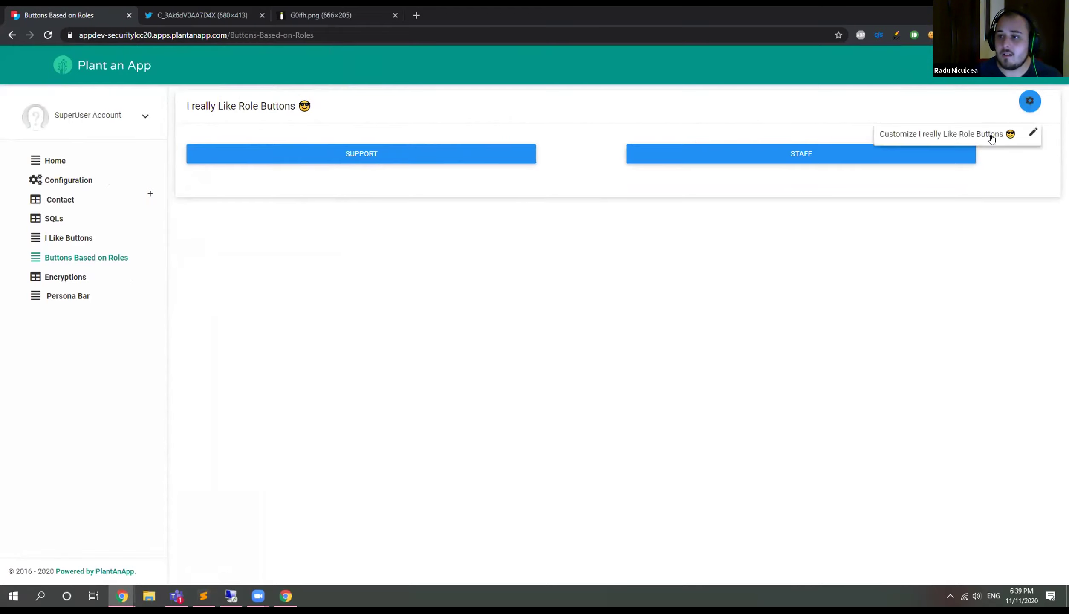
pyautogui.click(965, 135)
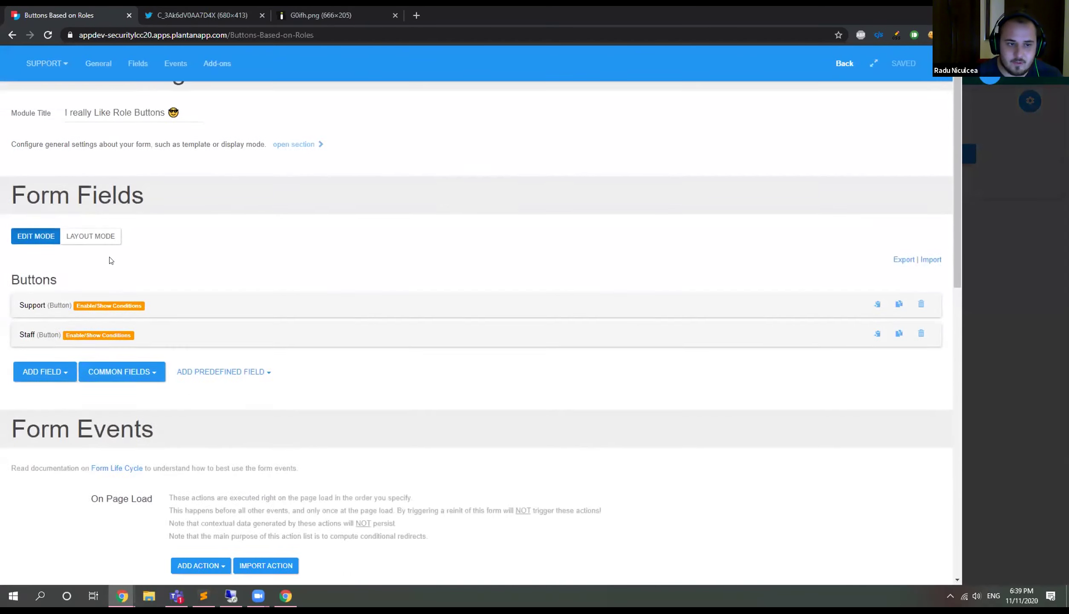
pyautogui.scroll(-1, 111, 260)
pyautogui.click(51, 278)
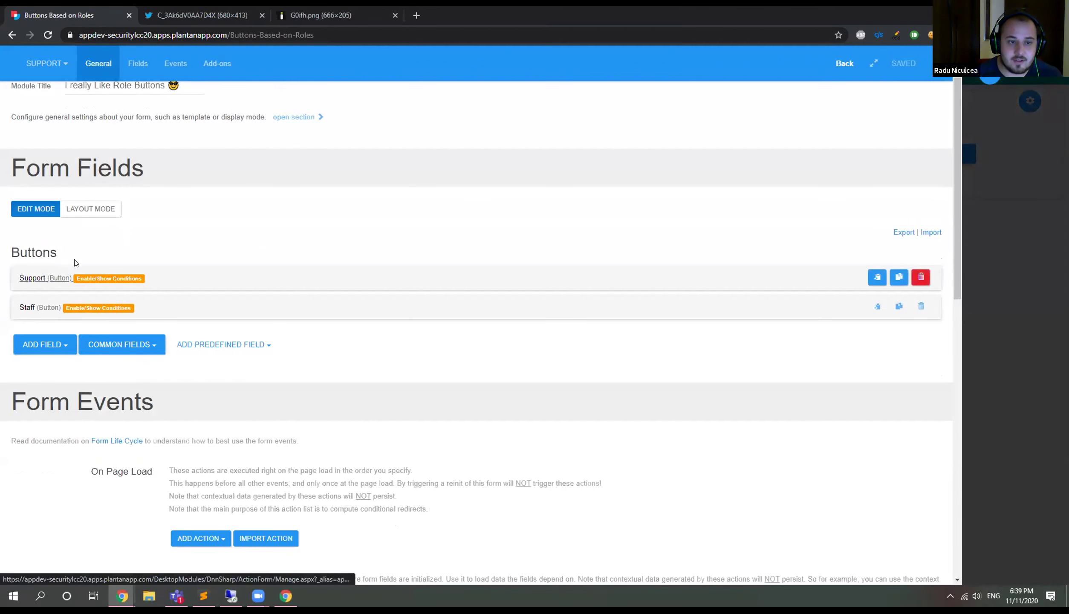
pyautogui.scroll(-4, 107, 236)
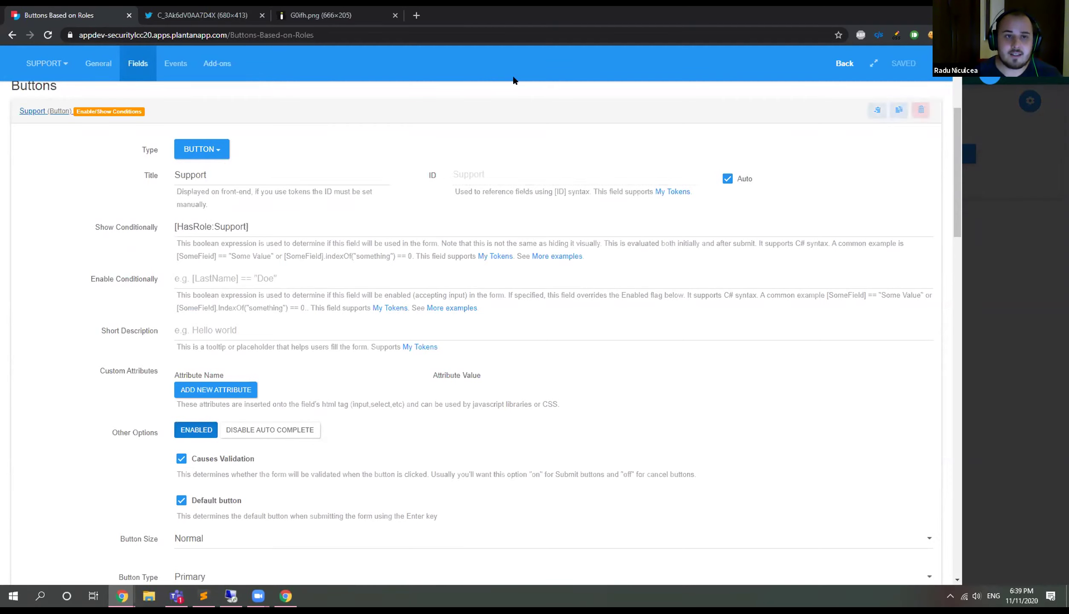
# Duplicate the tab, review the [HasRole:Support] show condition, and open the app's Roles list.
pyautogui.rightClick(96, 9)
pyautogui.click(145, 72)
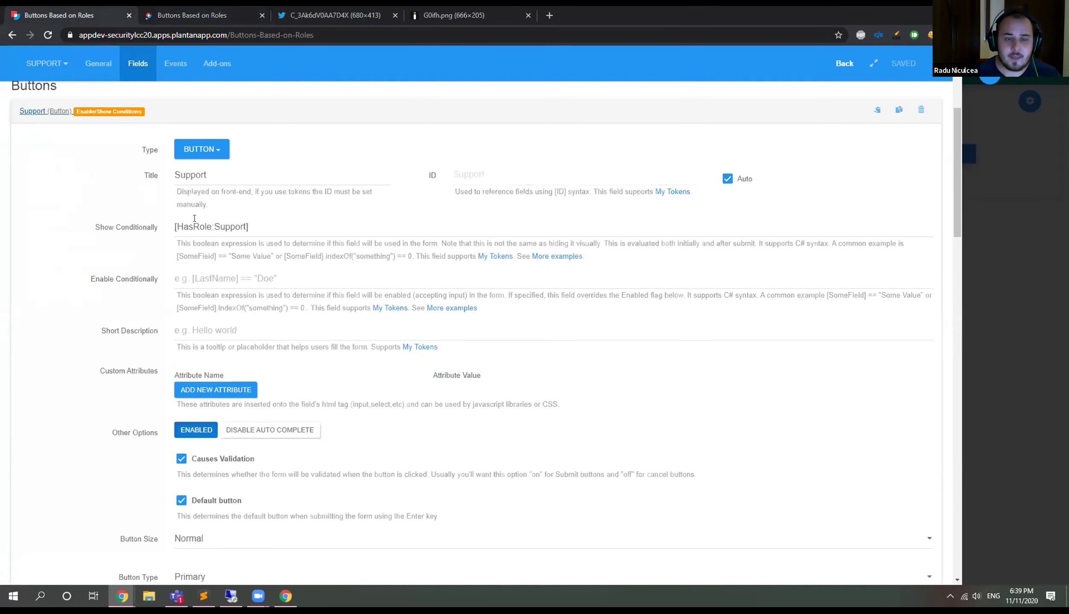
pyautogui.moveTo(213, 220); pyautogui.dragTo(174, 226)
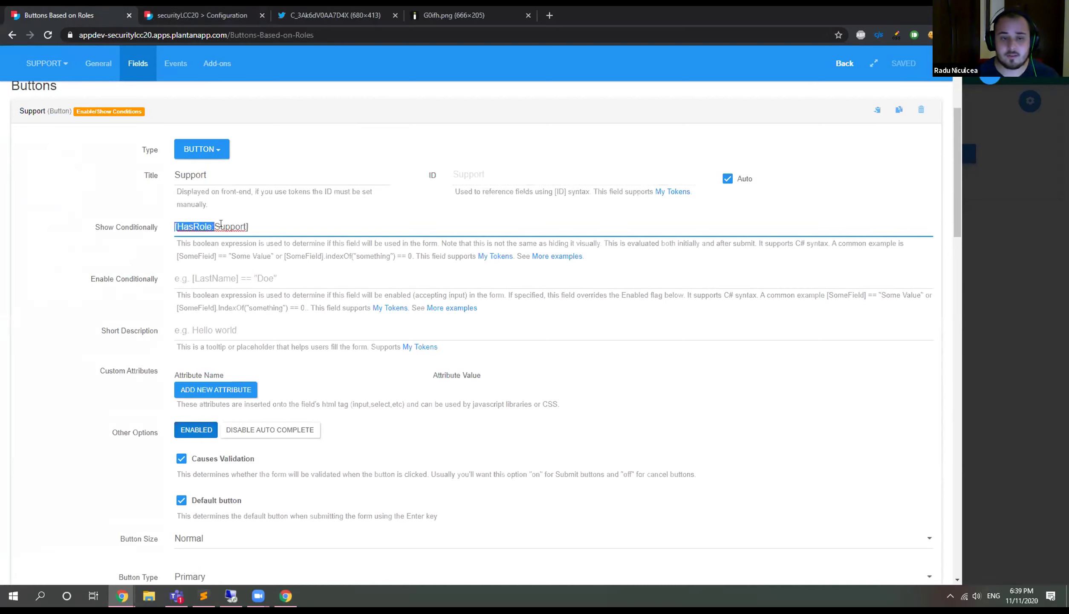
pyautogui.click(264, 219)
pyautogui.moveTo(266, 219); pyautogui.dragTo(157, 226)
pyautogui.click(277, 223)
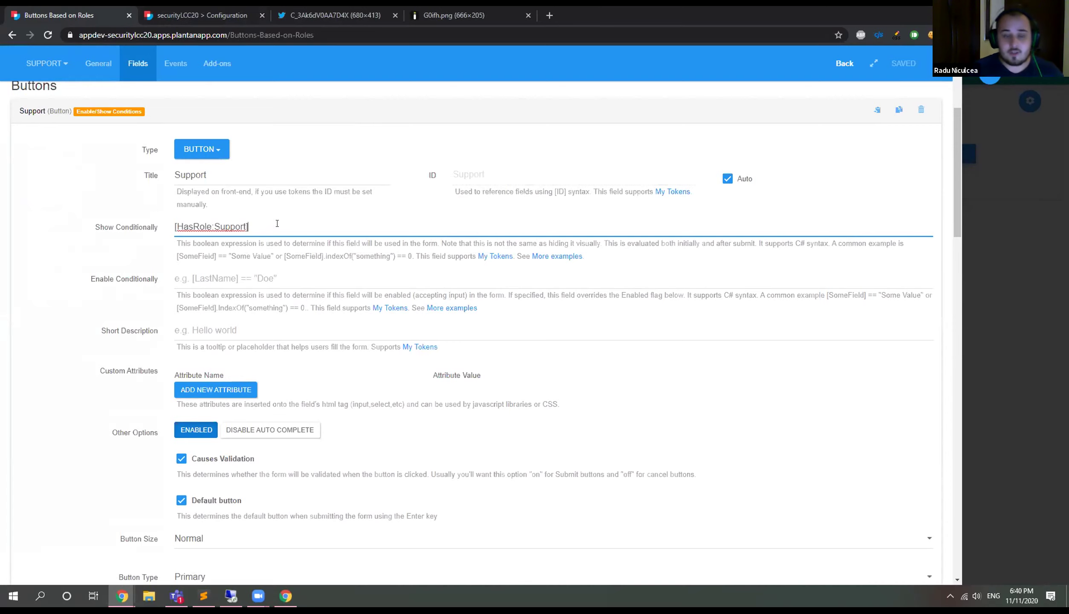
pyautogui.click(188, 10)
pyautogui.click(79, 145)
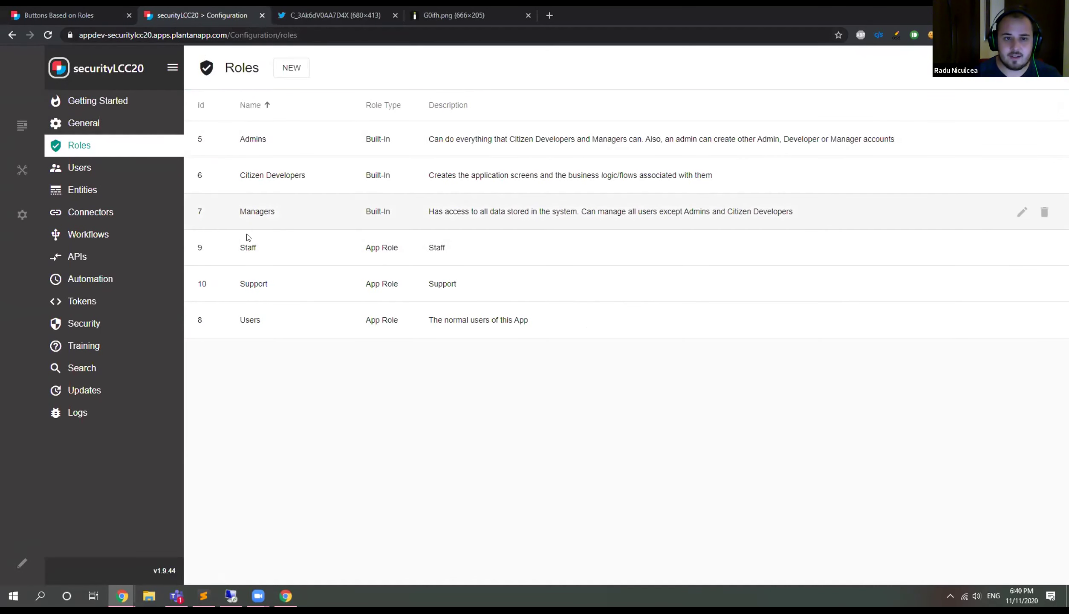
# Confirm in Users that the user holds Staff and Support, then view the live role buttons page.
pyautogui.click(121, 168)
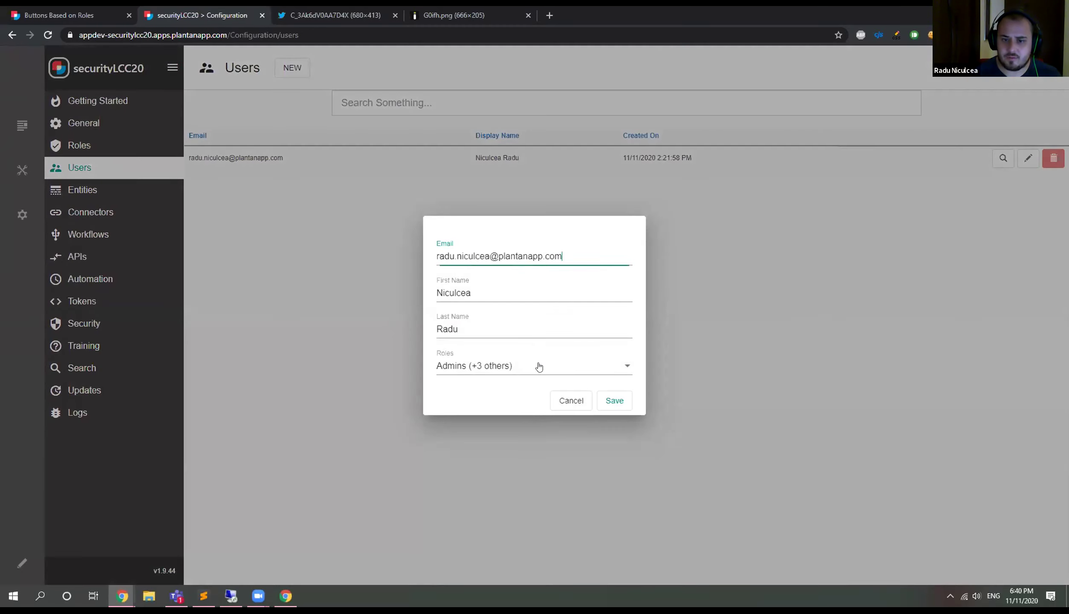
pyautogui.click(538, 365)
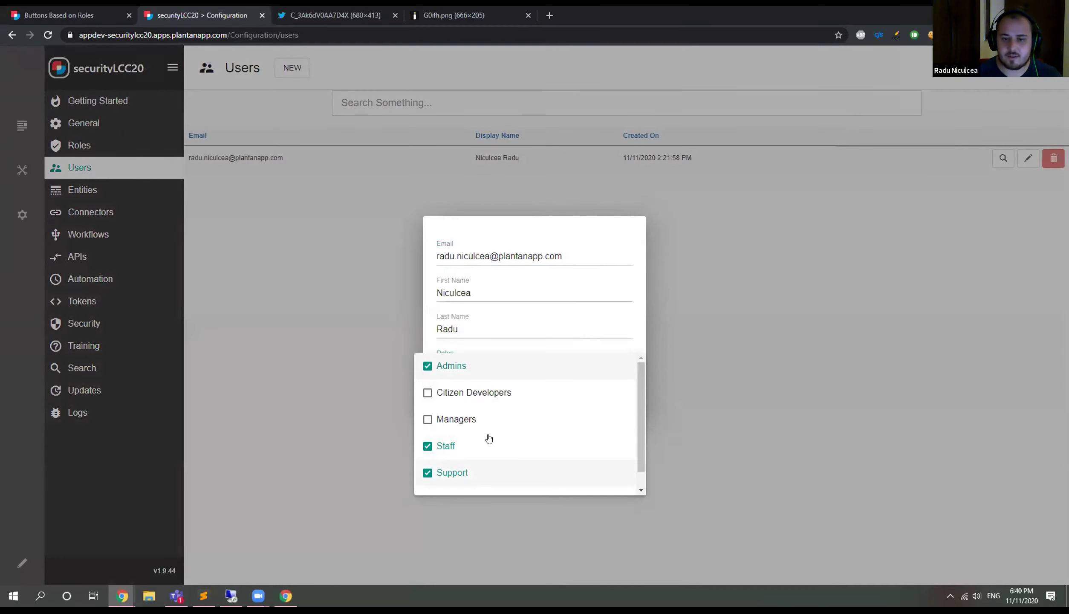
pyautogui.click(709, 264)
pyautogui.click(121, 10)
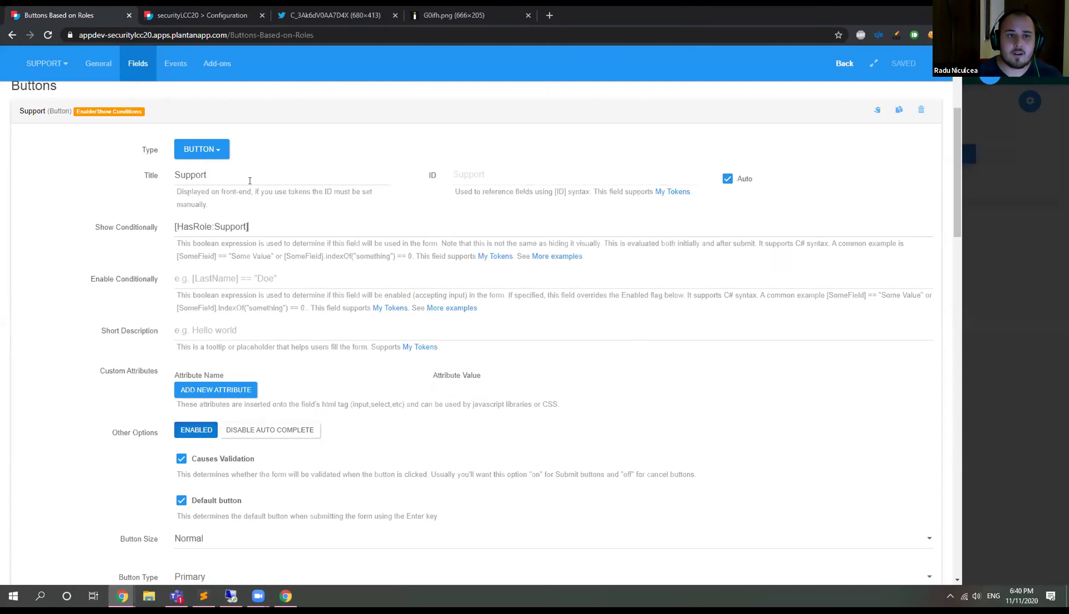
pyautogui.click(1003, 206)
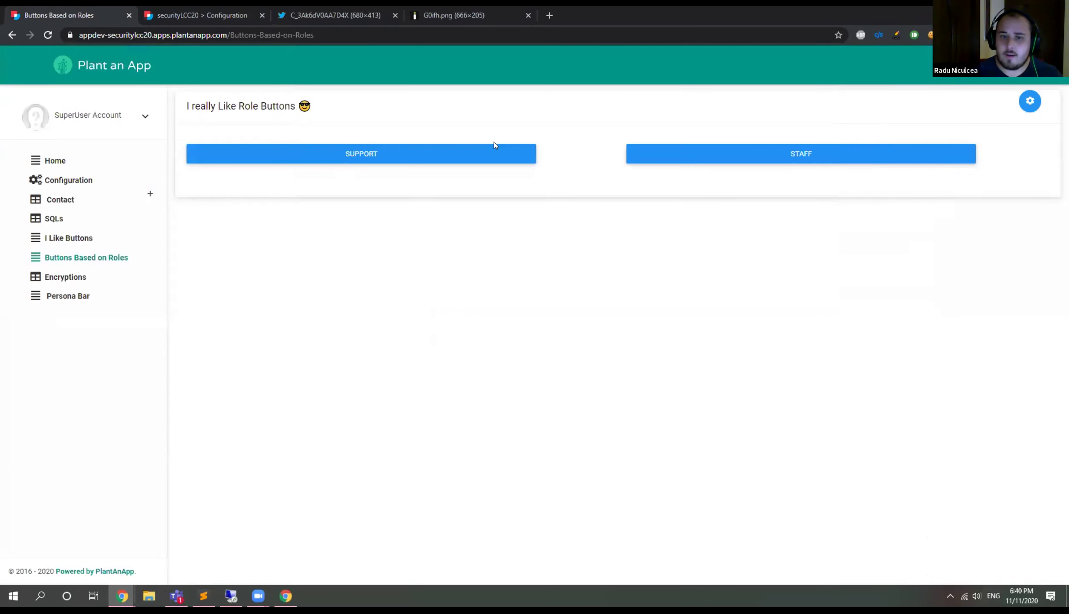
# Test SUPPORT and STAFF as superuser and as the app user, snapping the user's window right.
pyautogui.click(457, 158)
pyautogui.click(717, 157)
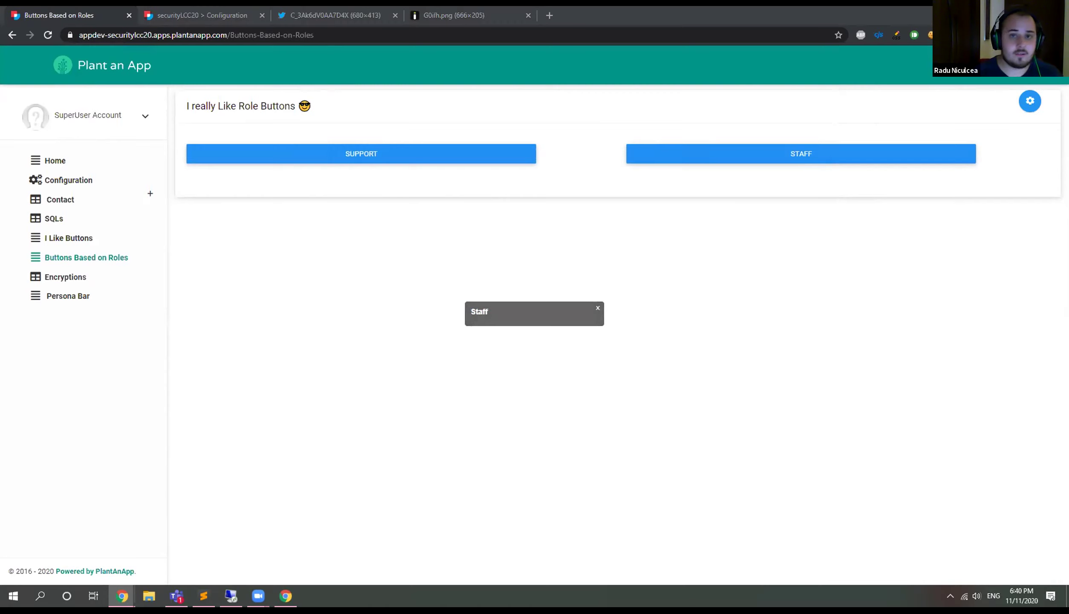
pyautogui.hotkey('alt', 'Tab')
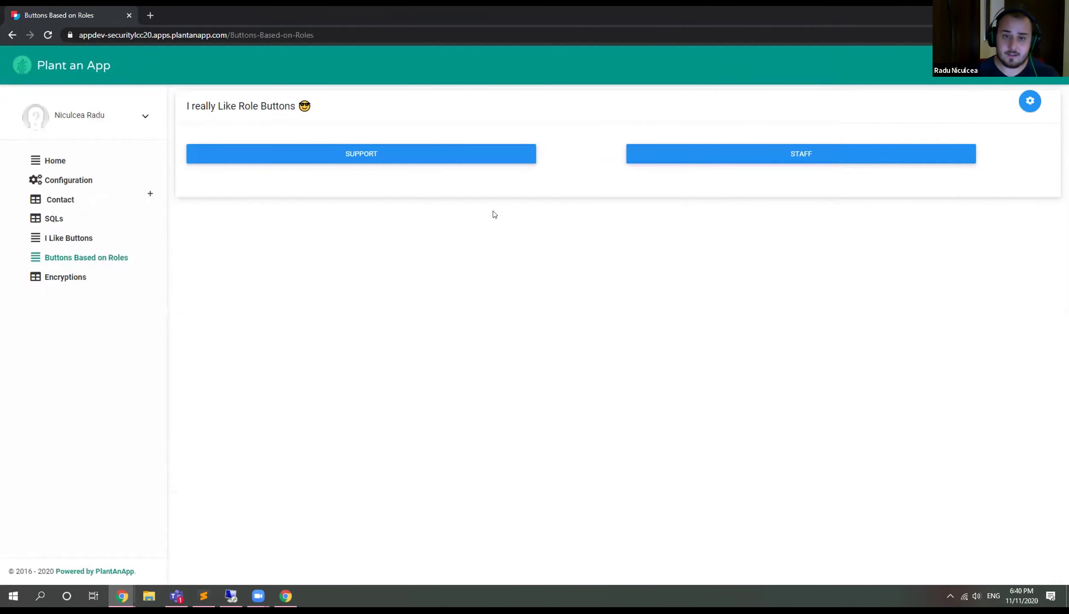
pyautogui.click(743, 163)
pyautogui.click(382, 158)
pyautogui.click(725, 158)
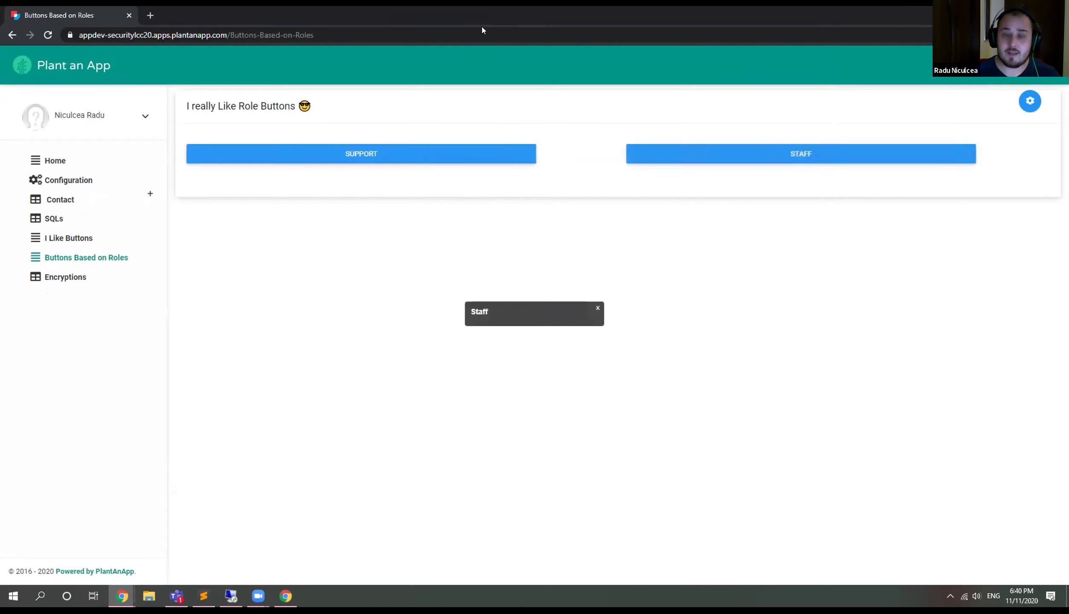
pyautogui.press('super+Right')
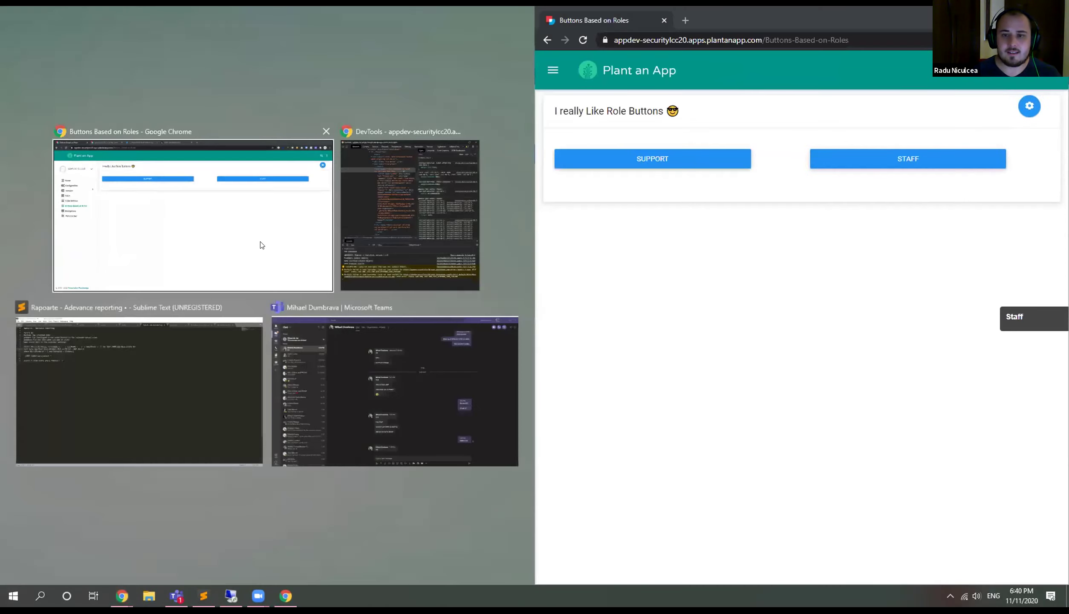
# Uncheck the Support role on the user, save, and refresh the user's live page.
pyautogui.click(255, 247)
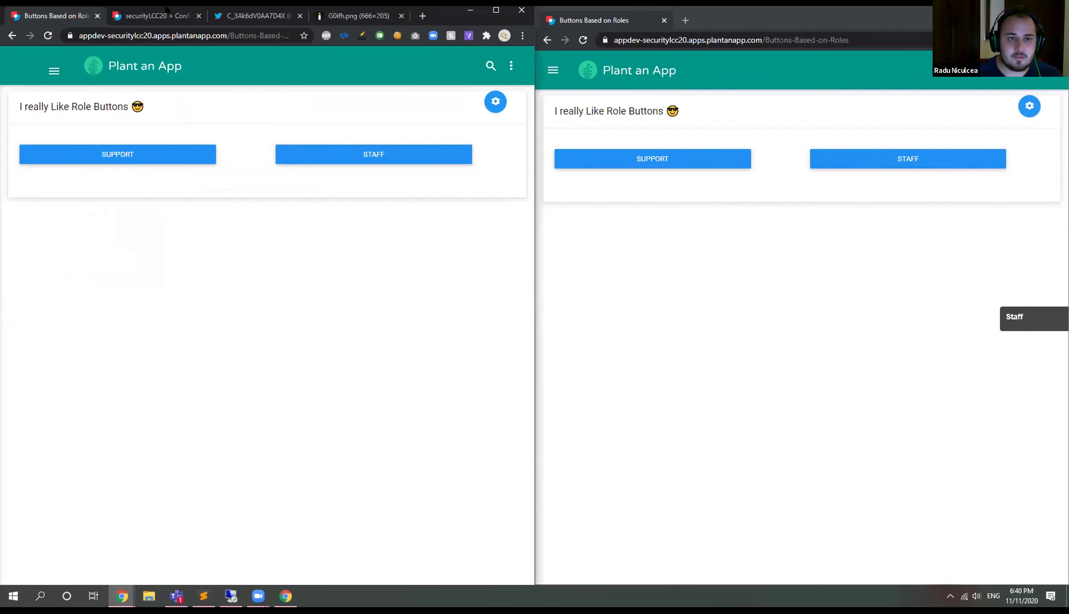
pyautogui.click(145, 16)
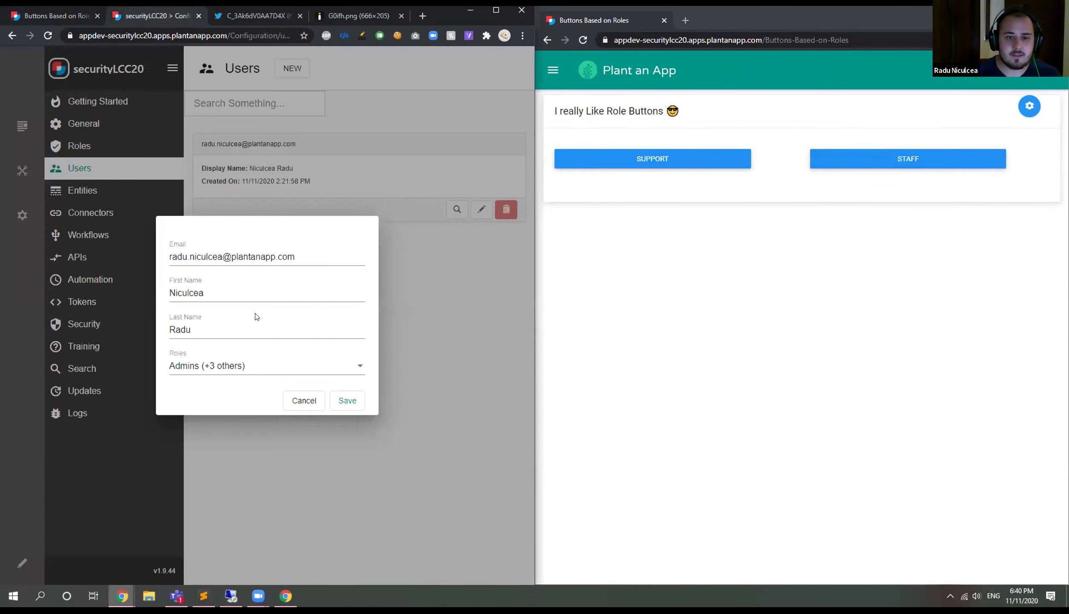
pyautogui.click(306, 366)
pyautogui.scroll(-1, 217, 418)
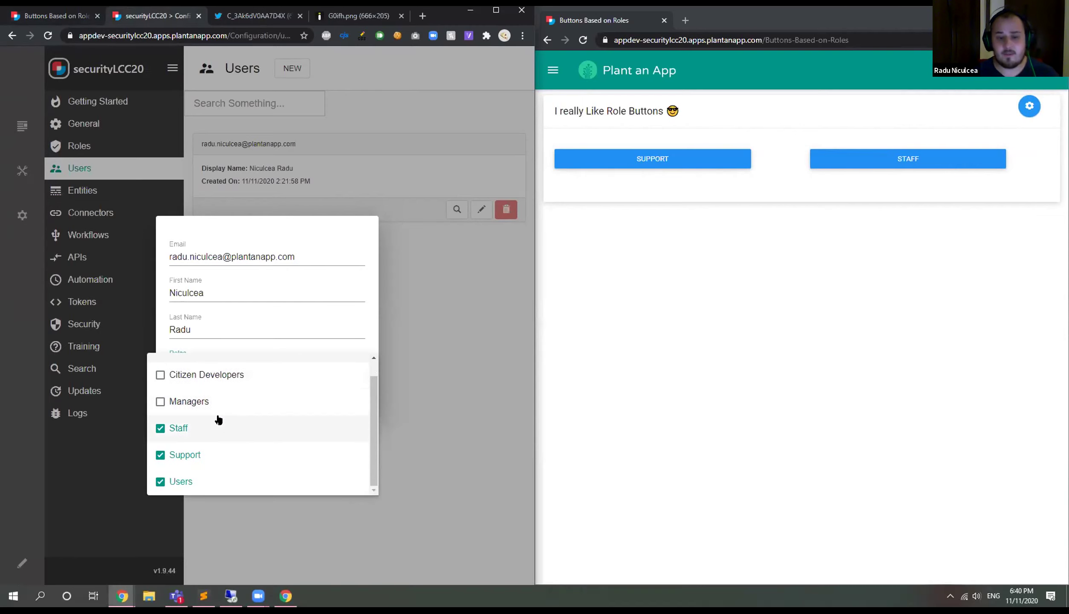
pyautogui.click(160, 455)
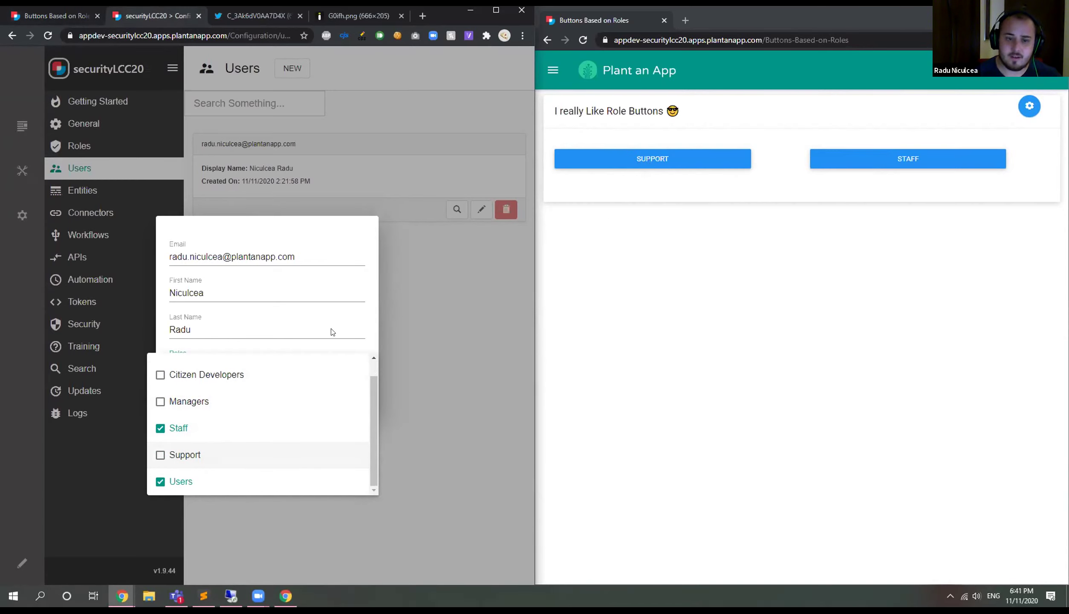
pyautogui.click(369, 322)
pyautogui.click(341, 405)
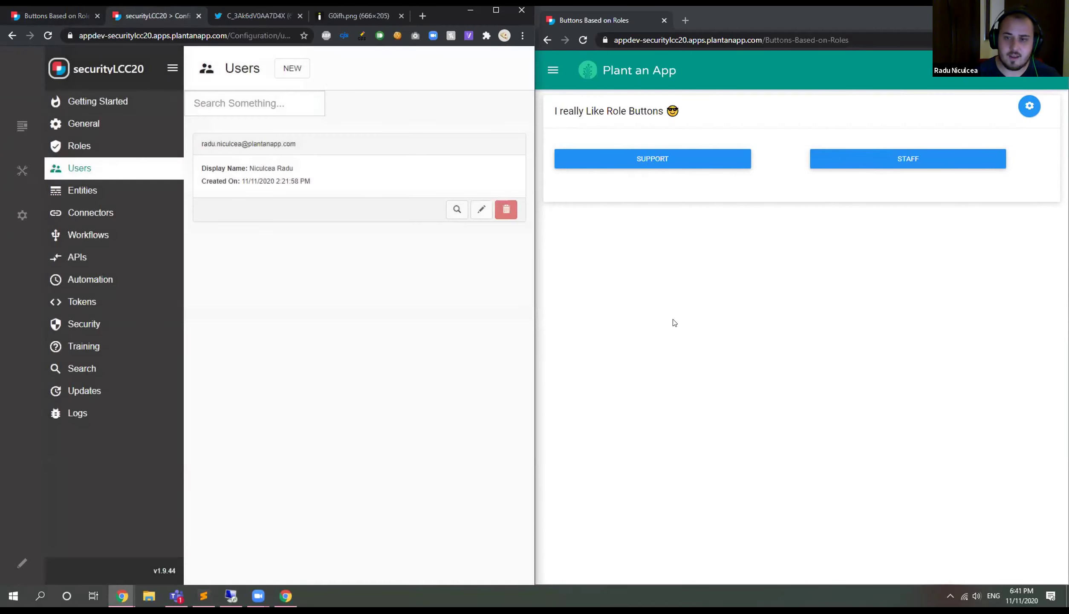
pyautogui.click(675, 320)
pyautogui.press('F5')
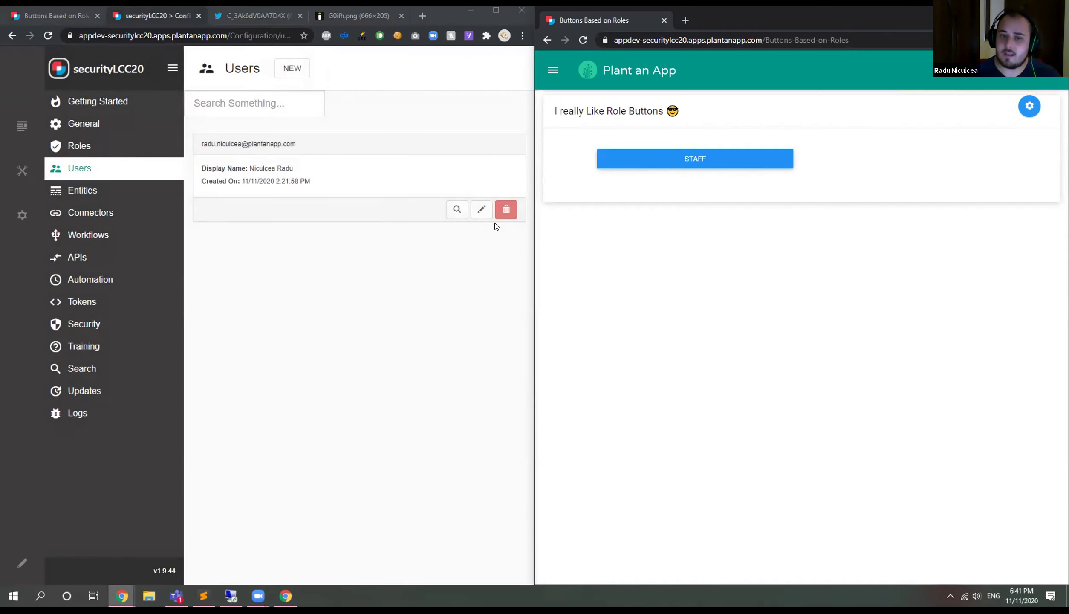
# Give the user the Support role back, save, and refresh the live page.
pyautogui.click(482, 210)
pyautogui.click(336, 363)
pyautogui.click(201, 471)
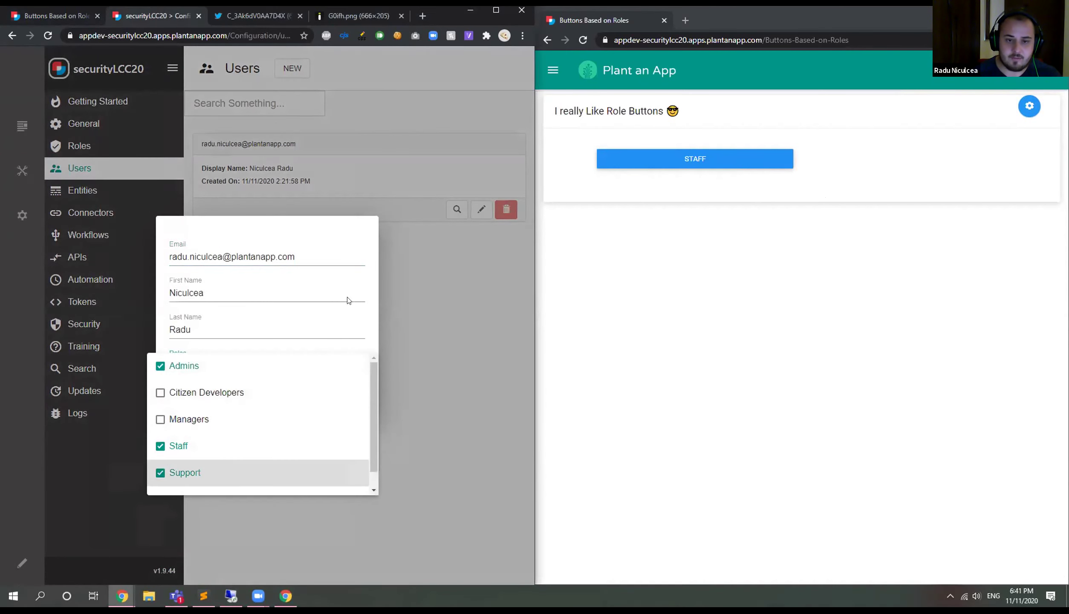
pyautogui.click(358, 306)
pyautogui.click(344, 403)
pyautogui.click(812, 357)
pyautogui.press('F5')
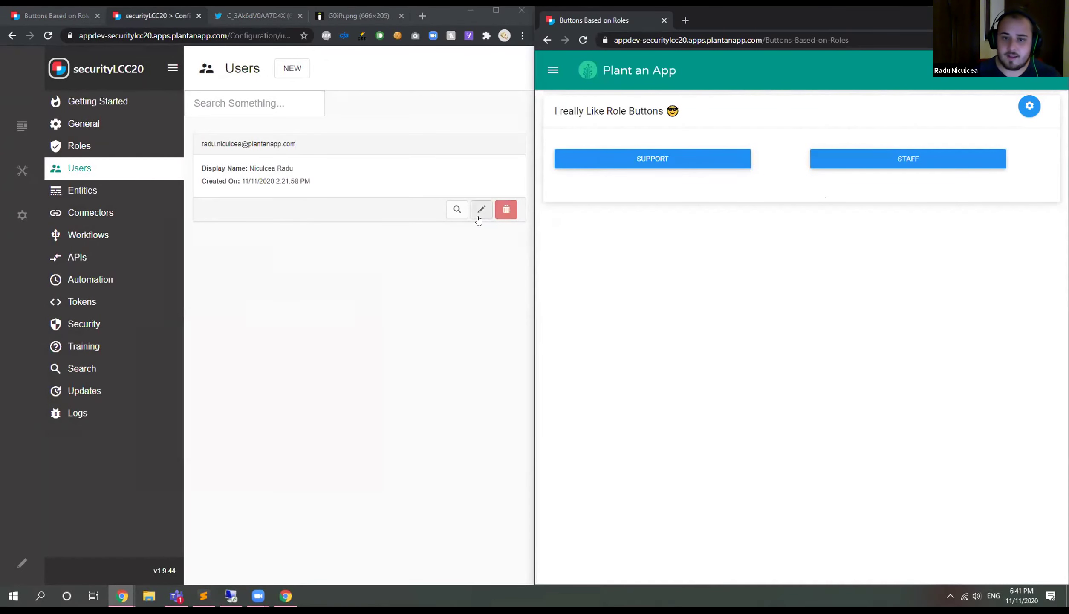
# Remove Support again, save, and press SUPPORT to get "The button you clicked is not enabled.".
pyautogui.click(481, 209)
pyautogui.click(302, 375)
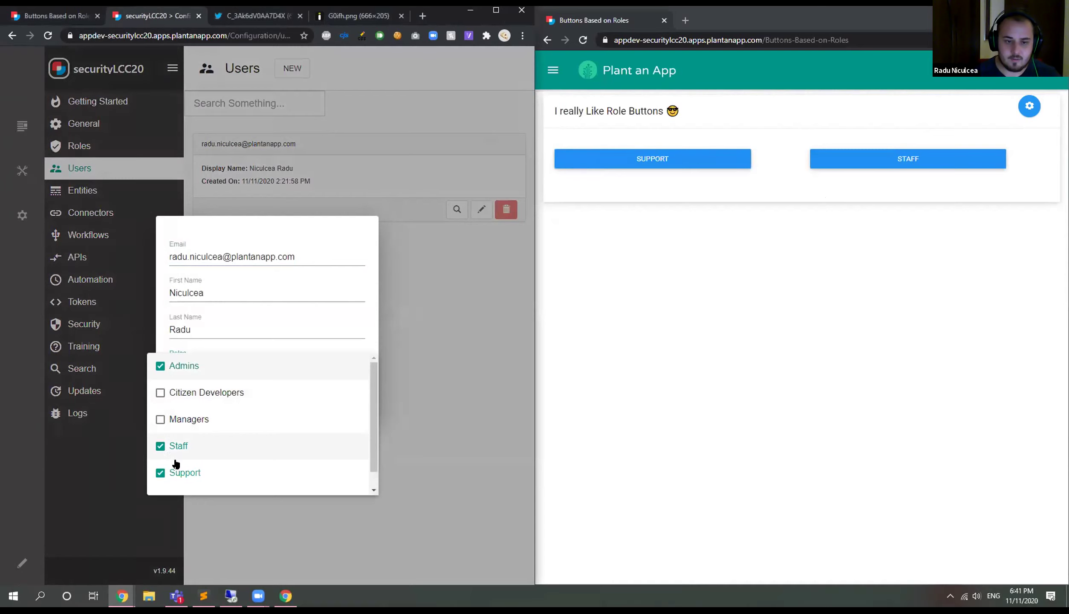
pyautogui.click(205, 470)
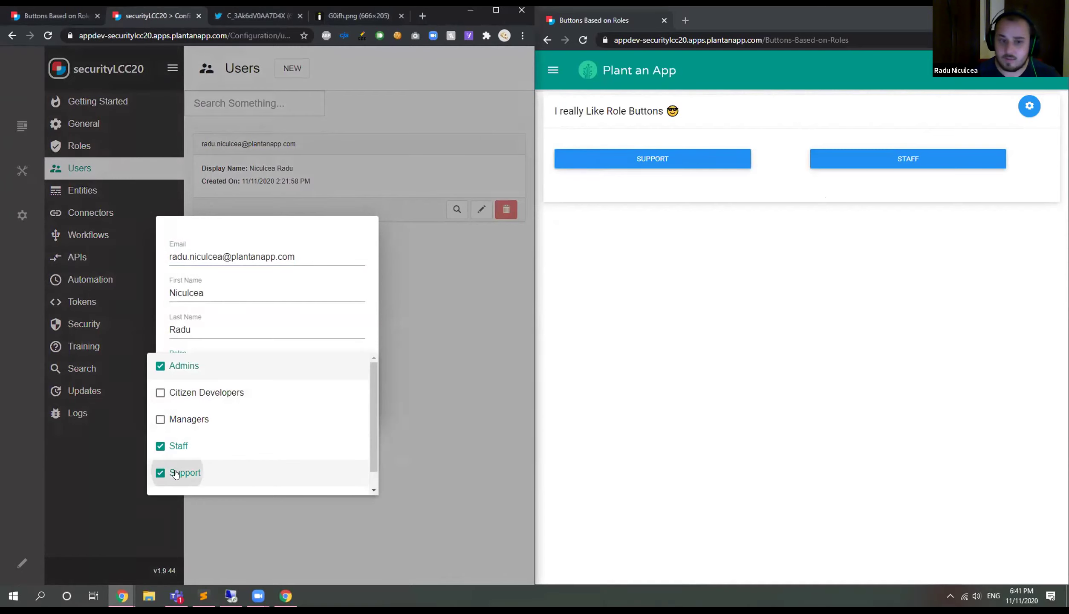
pyautogui.click(372, 318)
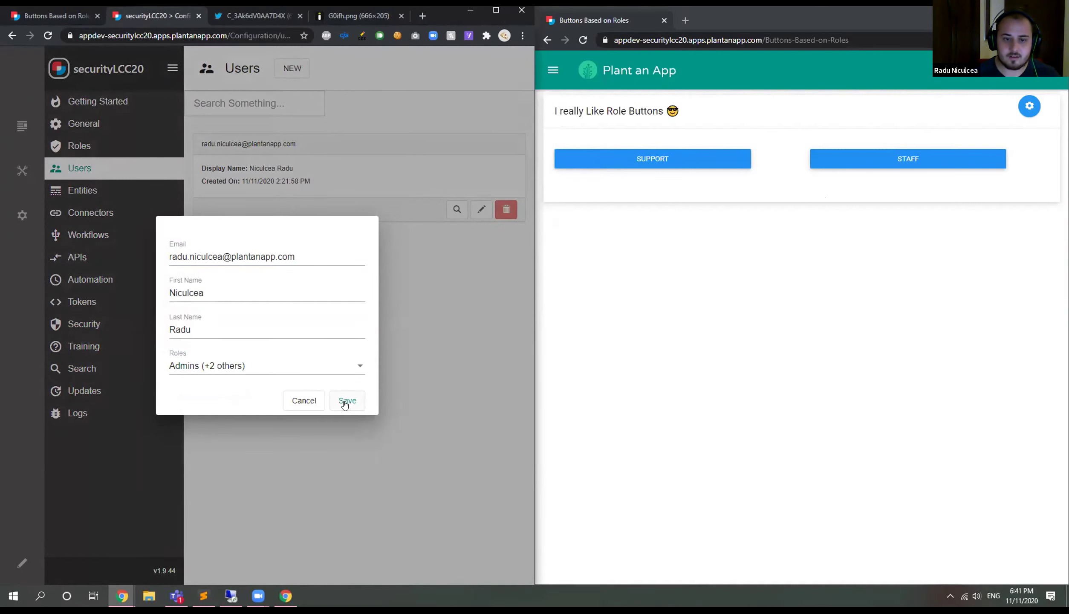
pyautogui.click(346, 402)
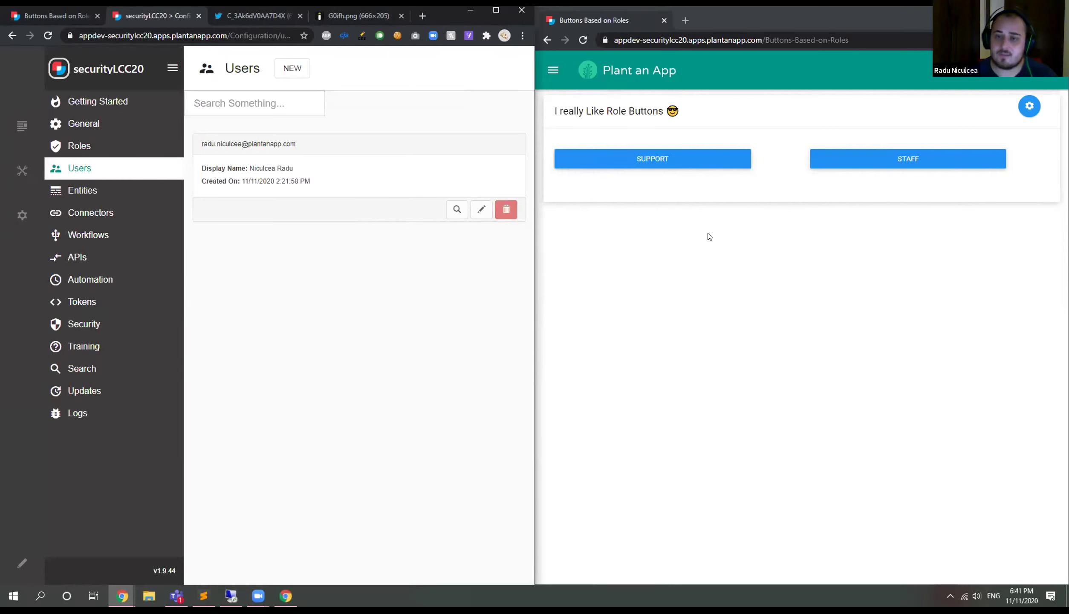
pyautogui.click(661, 165)
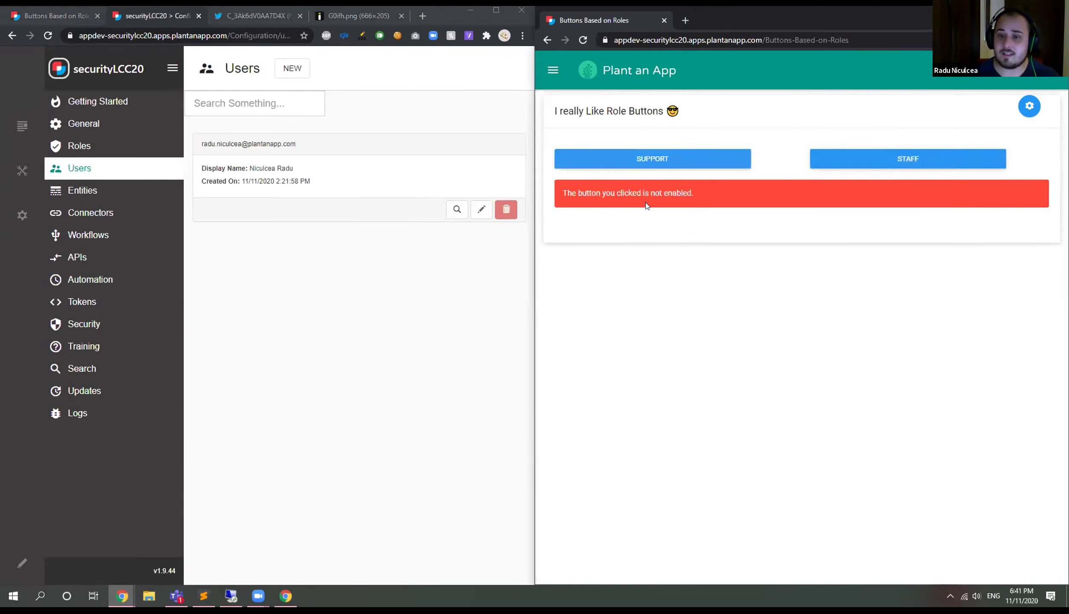
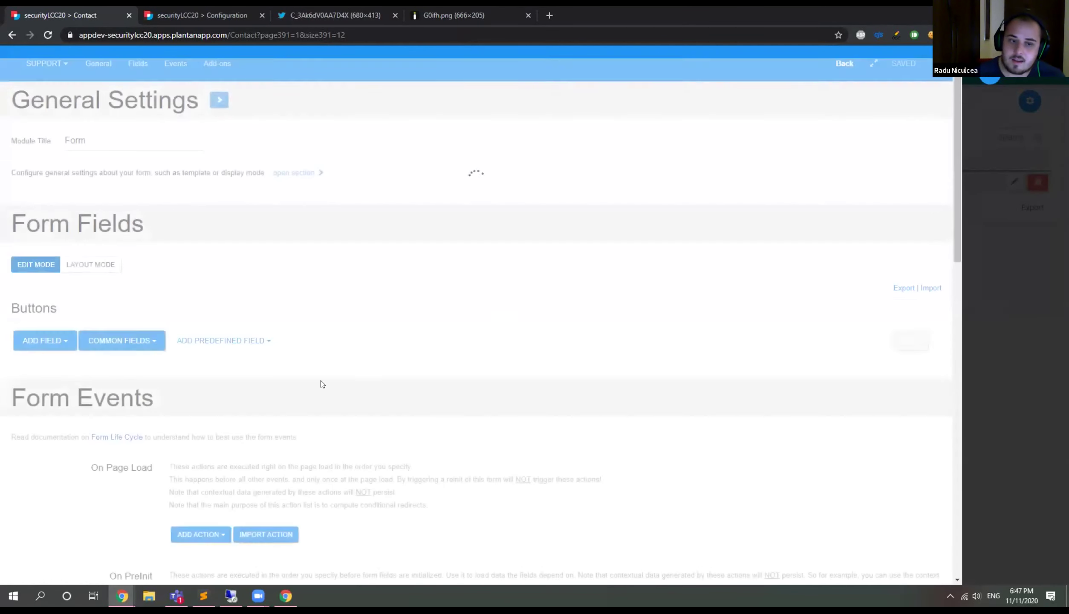
# Inspect the Gender field's Show expression and Validation, both set to [p_SpecifyGender] == true.
pyautogui.scroll(-3, 320, 382)
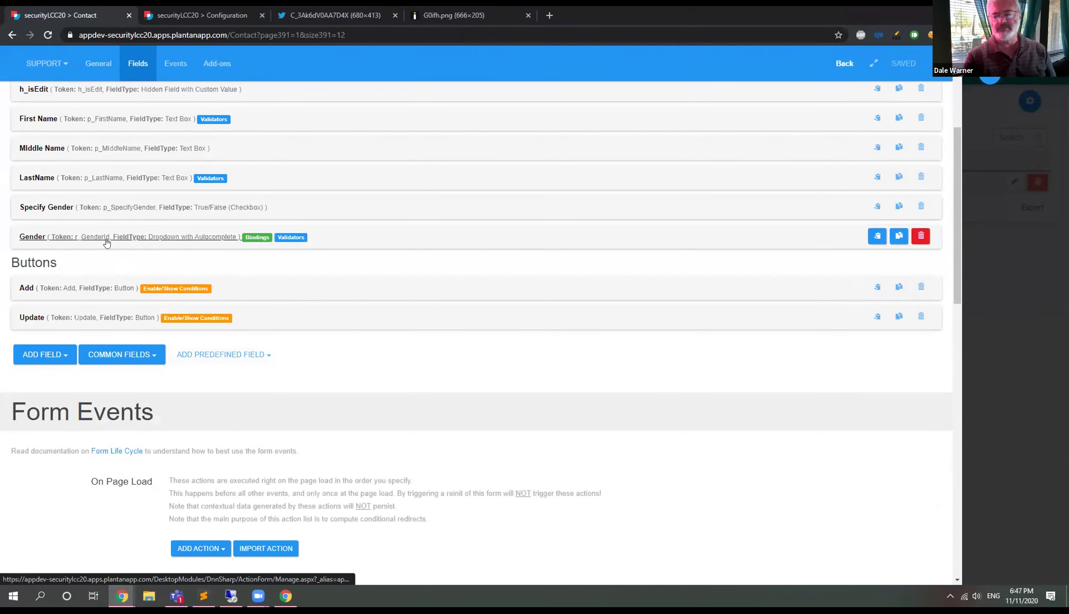
pyautogui.click(107, 243)
pyautogui.scroll(-10, 109, 243)
pyautogui.scroll(-5, 110, 243)
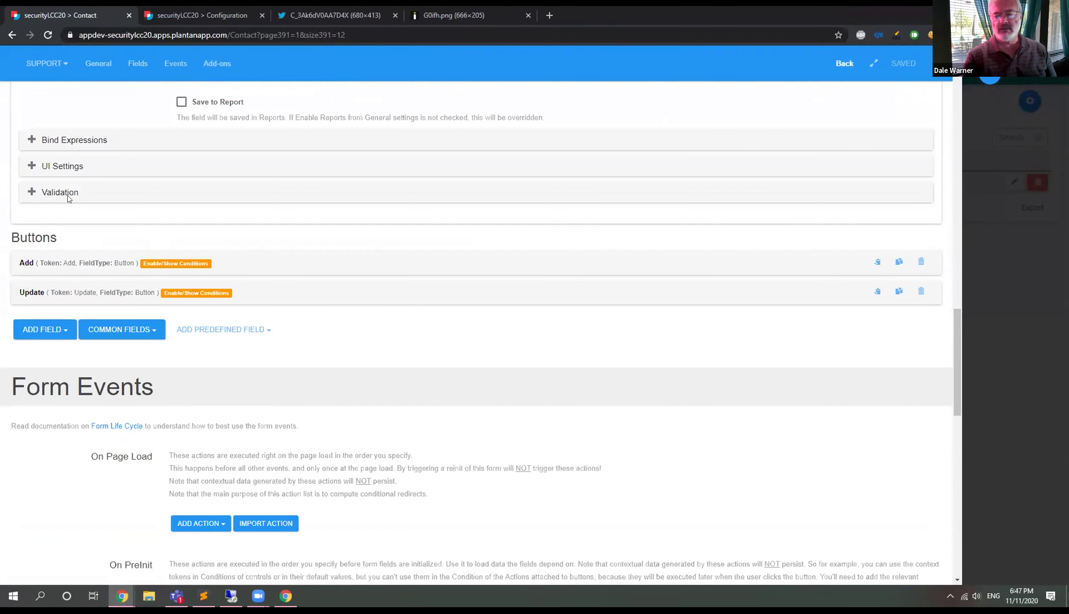
pyautogui.click(68, 195)
pyautogui.click(84, 139)
pyautogui.scroll(-6, 112, 163)
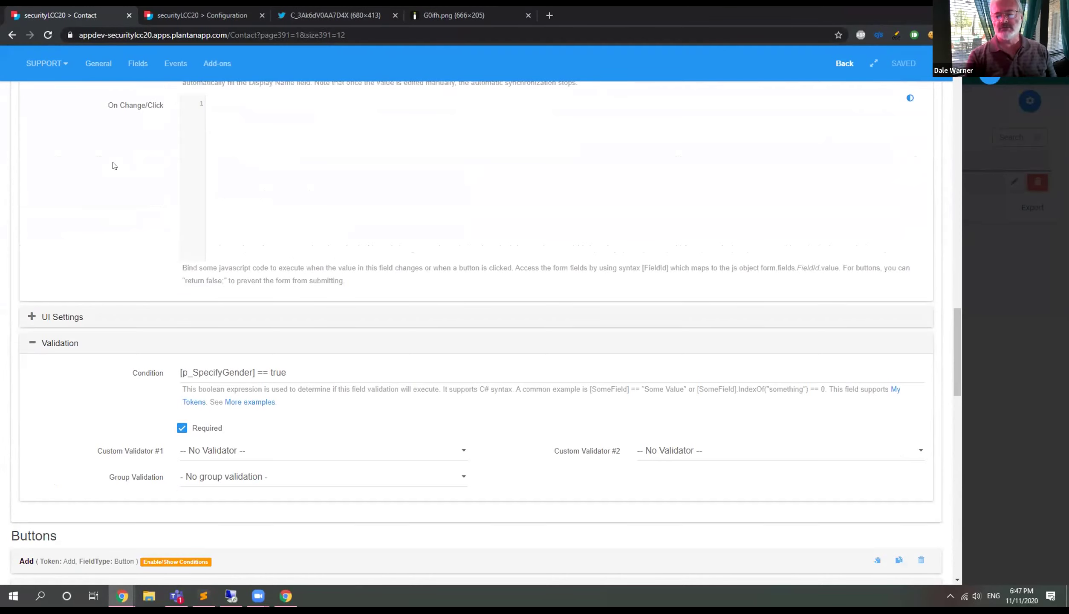
pyautogui.scroll(5, 115, 166)
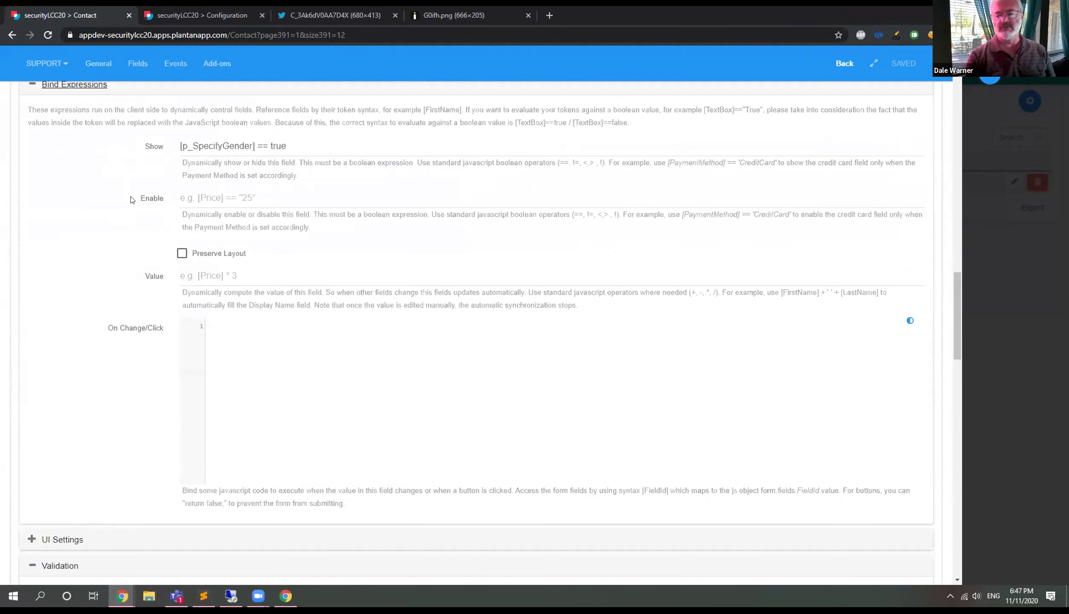
pyautogui.scroll(-1, 133, 200)
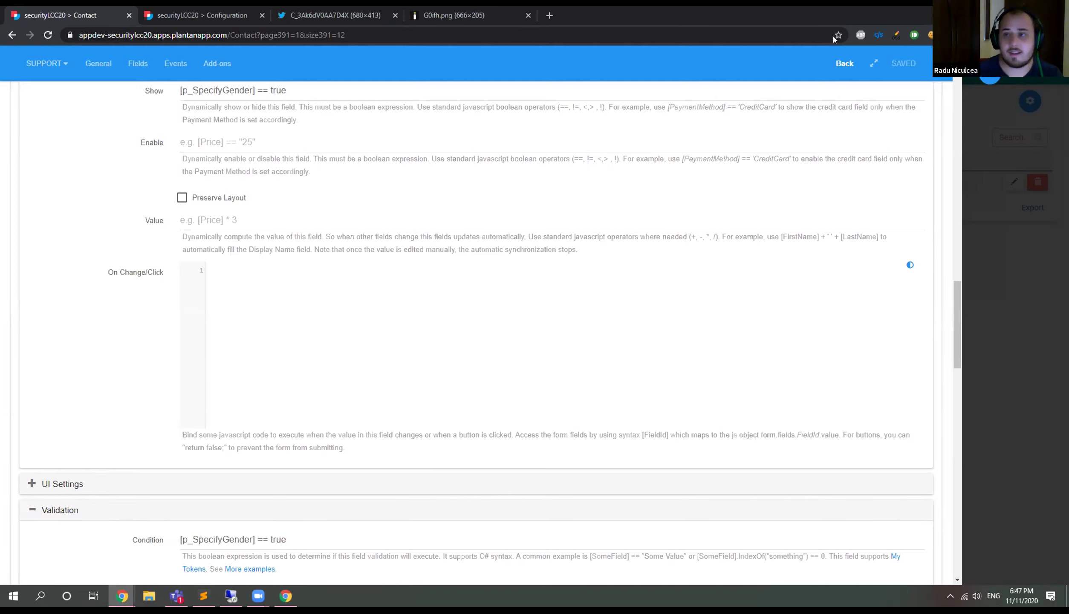
# Clear Male from a contact's Gender, confirm UPDATE flags it as required, and close without saving.
pyautogui.click(1019, 344)
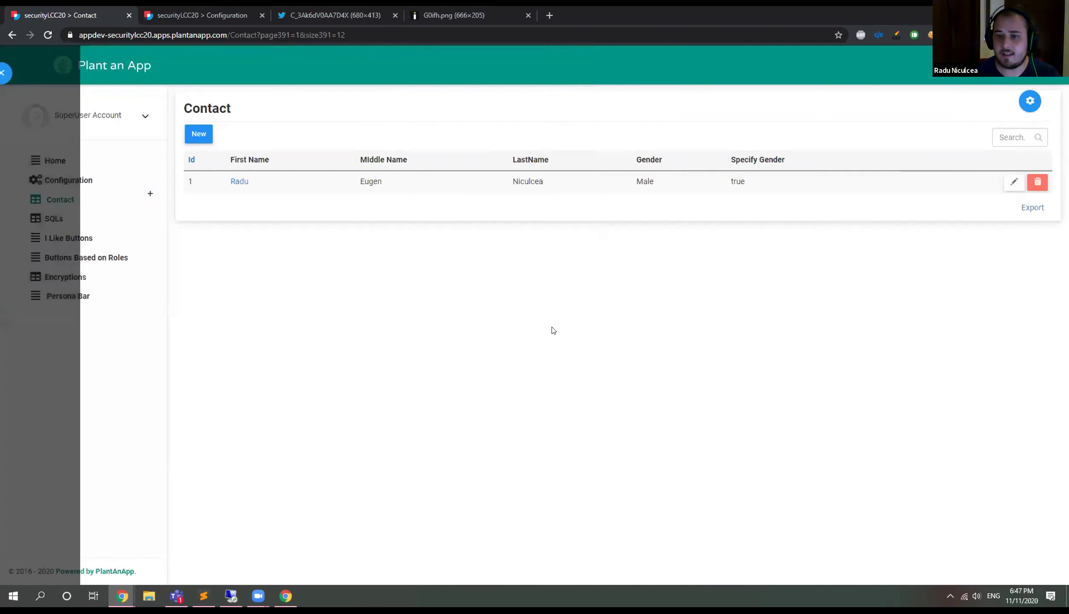
pyautogui.click(1015, 183)
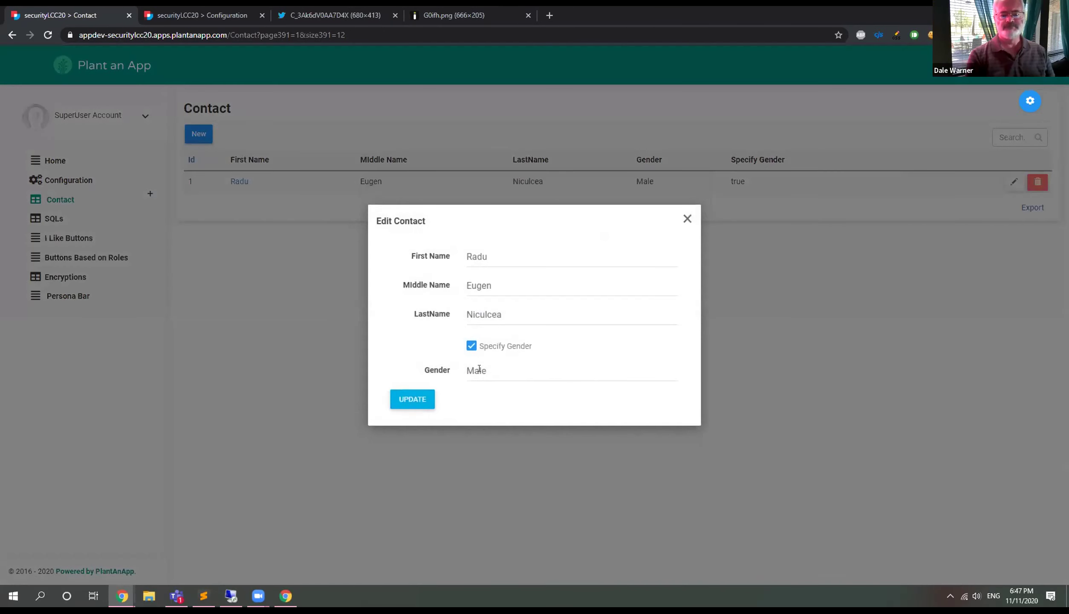
pyautogui.click(440, 373)
pyautogui.press('BackSpace')
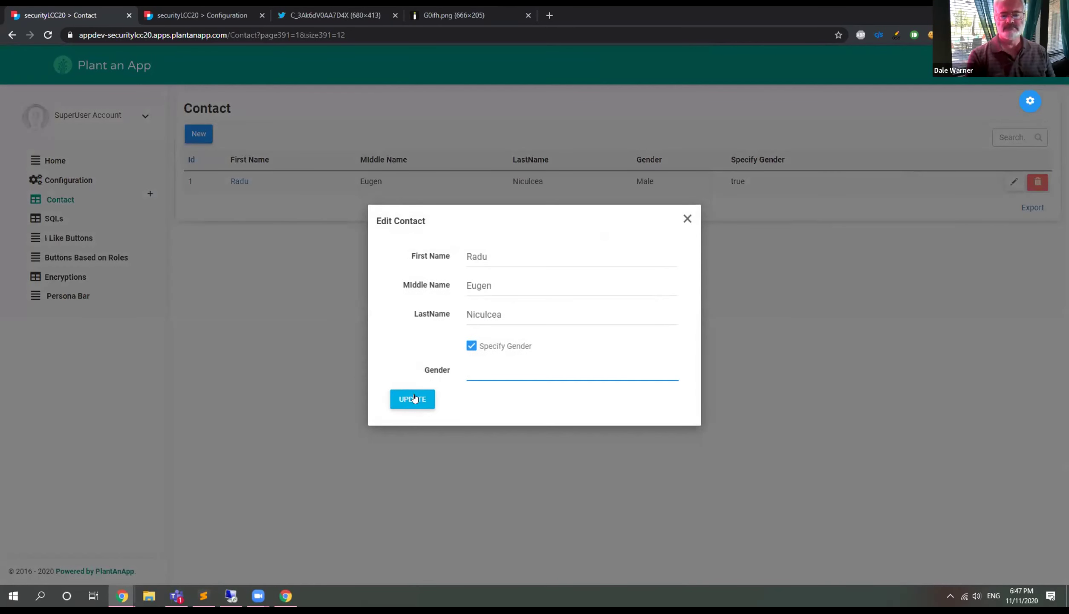
pyautogui.click(412, 399)
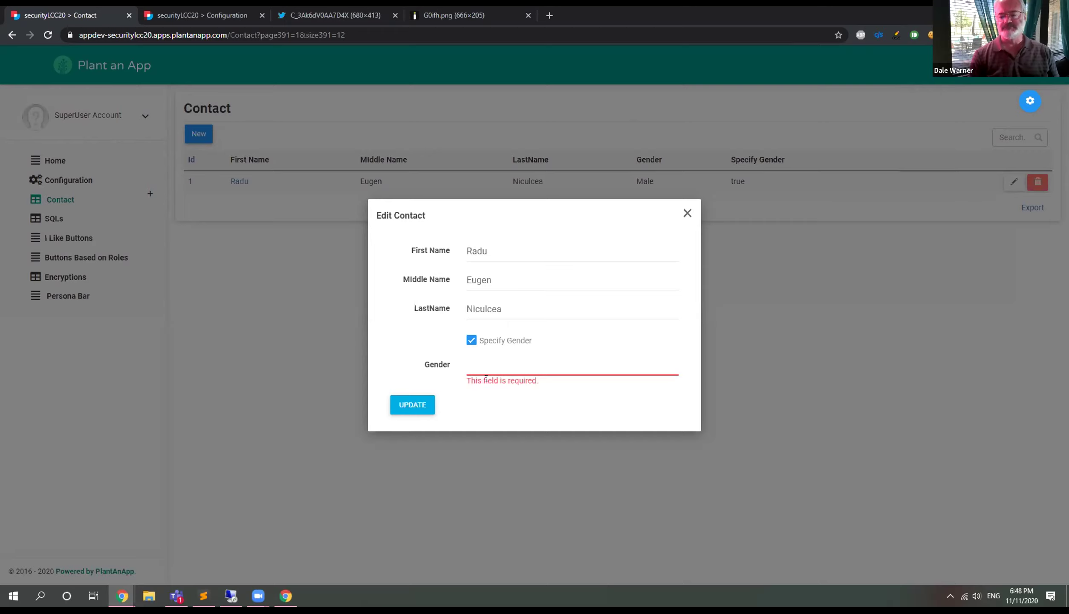
pyautogui.click(687, 213)
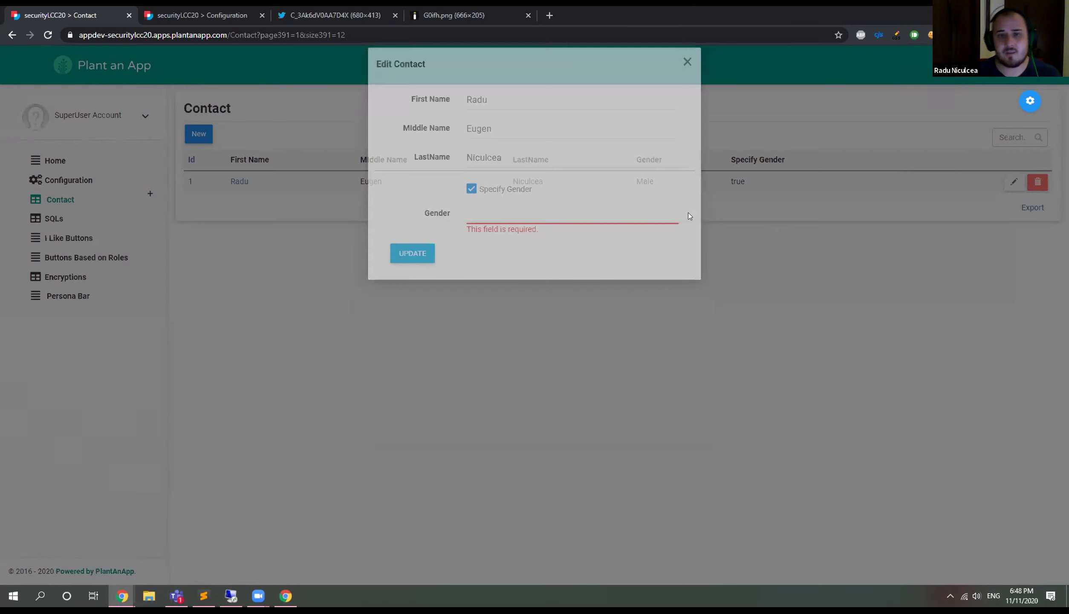
pyautogui.click(1031, 103)
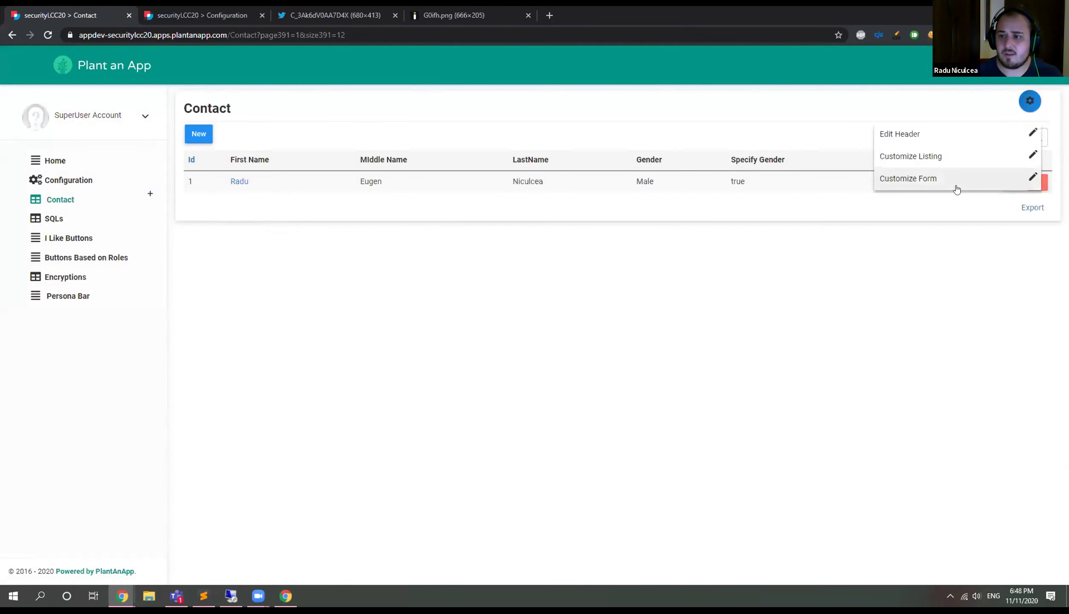
pyautogui.click(957, 189)
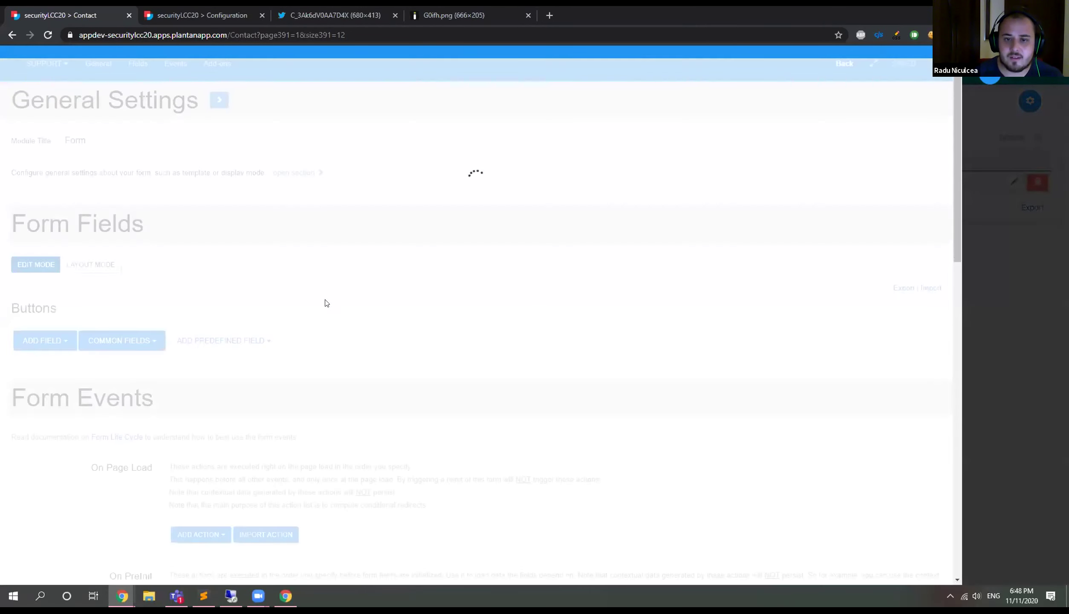
pyautogui.scroll(-8, 71, 341)
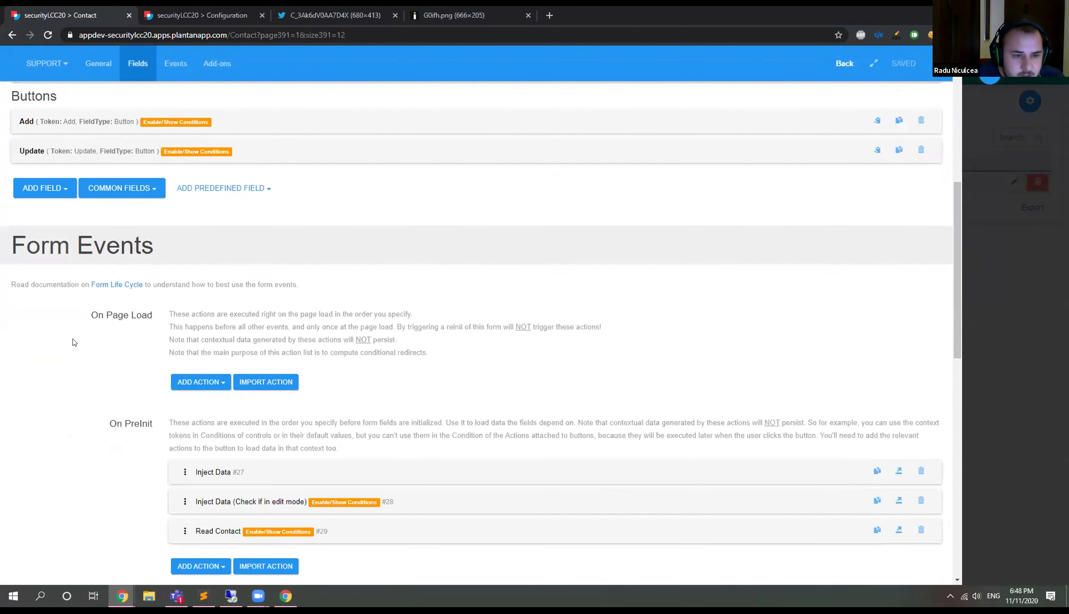
pyautogui.scroll(18, 73, 342)
pyautogui.scroll(-12, 78, 246)
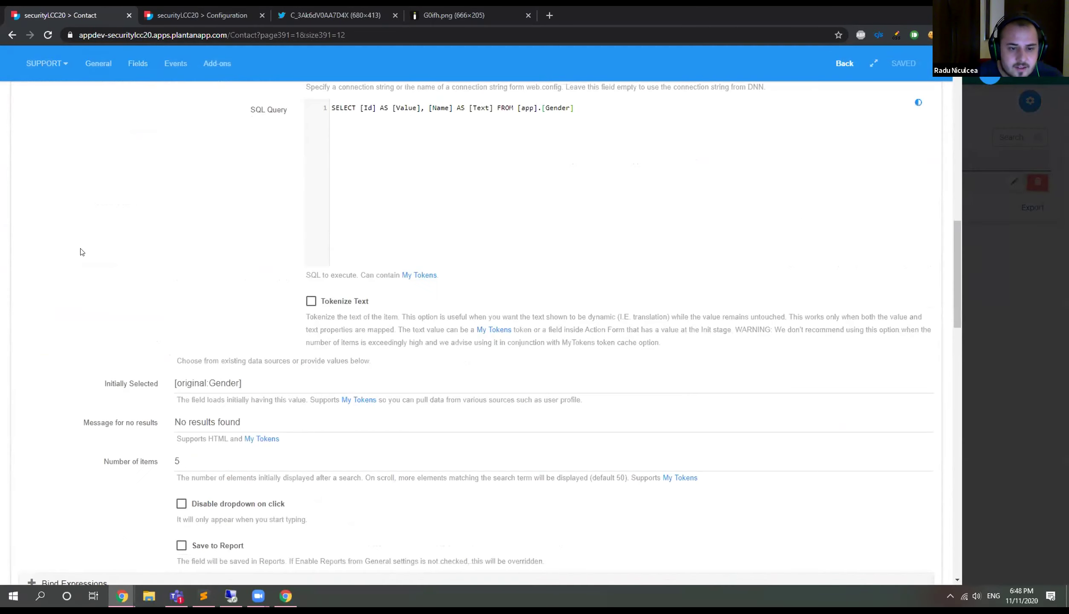
pyautogui.click(68, 310)
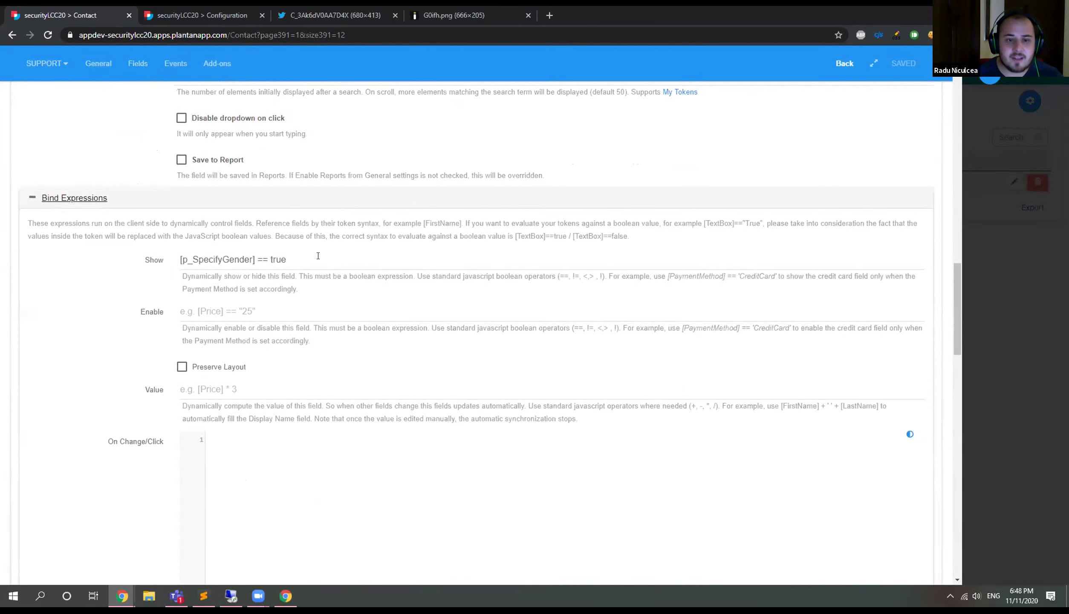
pyautogui.scroll(-10, 46, 226)
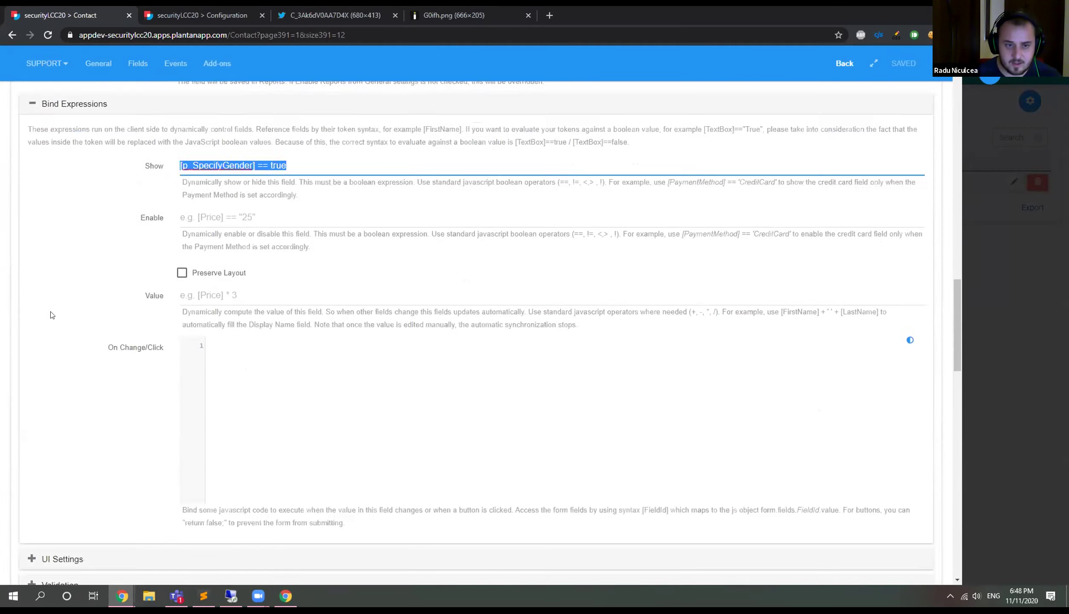
pyautogui.click(58, 238)
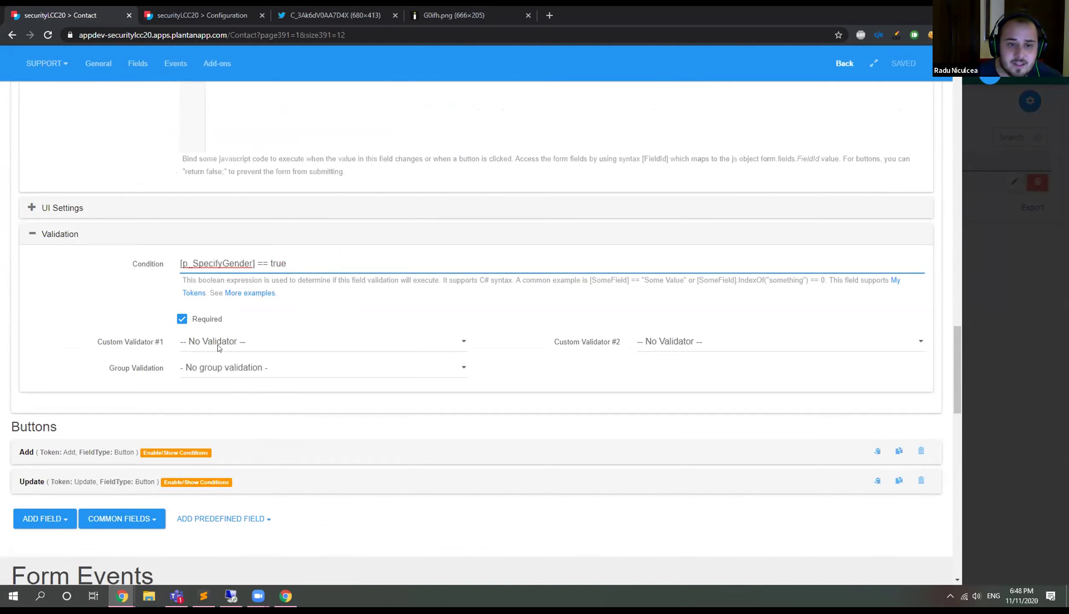
pyautogui.moveTo(284, 263); pyautogui.dragTo(150, 269)
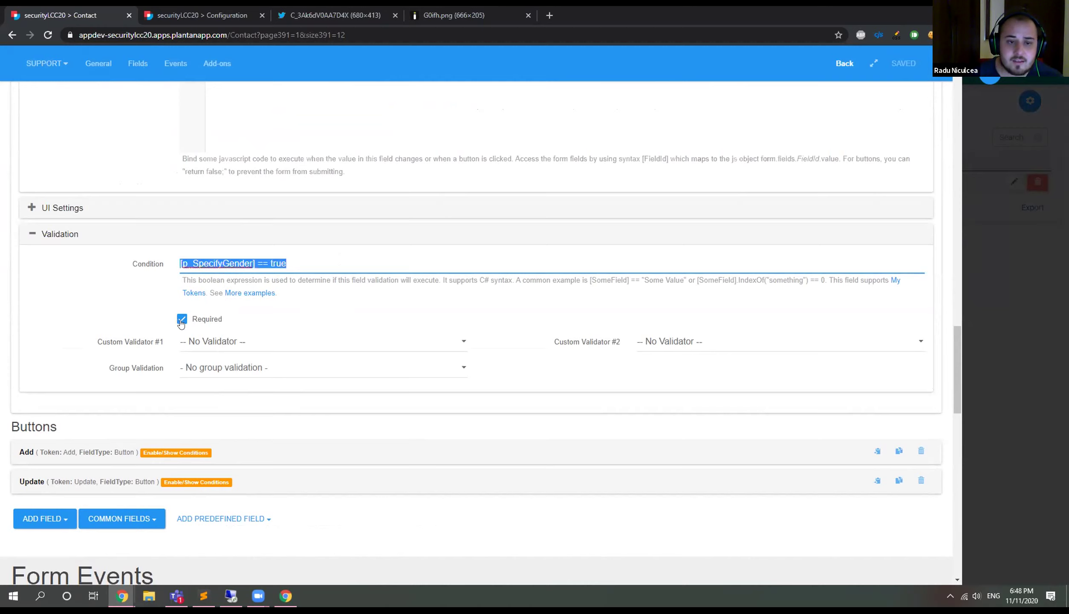
pyautogui.click(250, 343)
pyautogui.press('m')
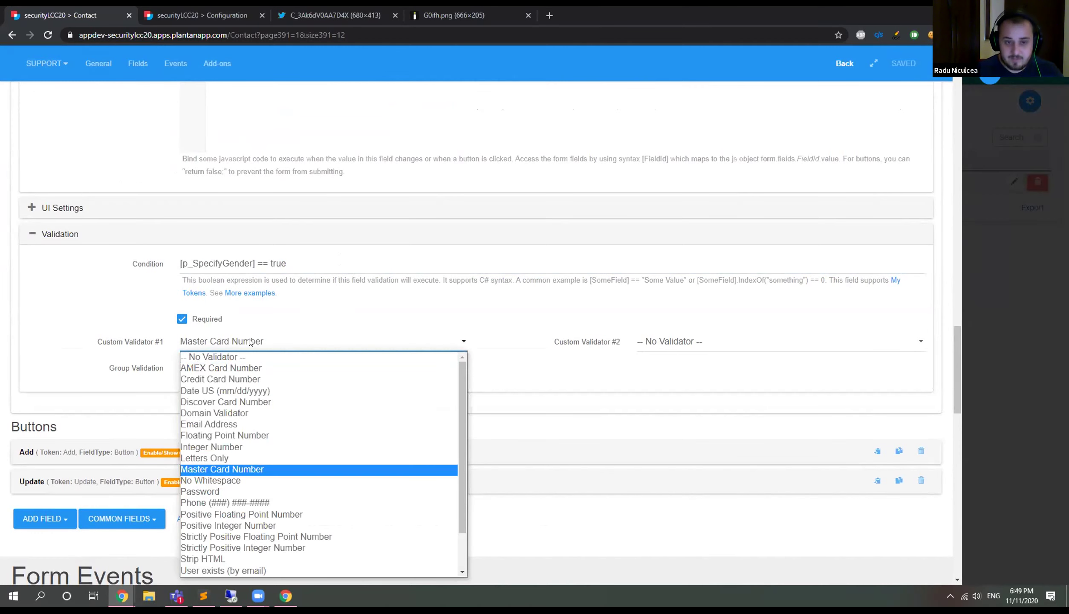
pyautogui.press('e')
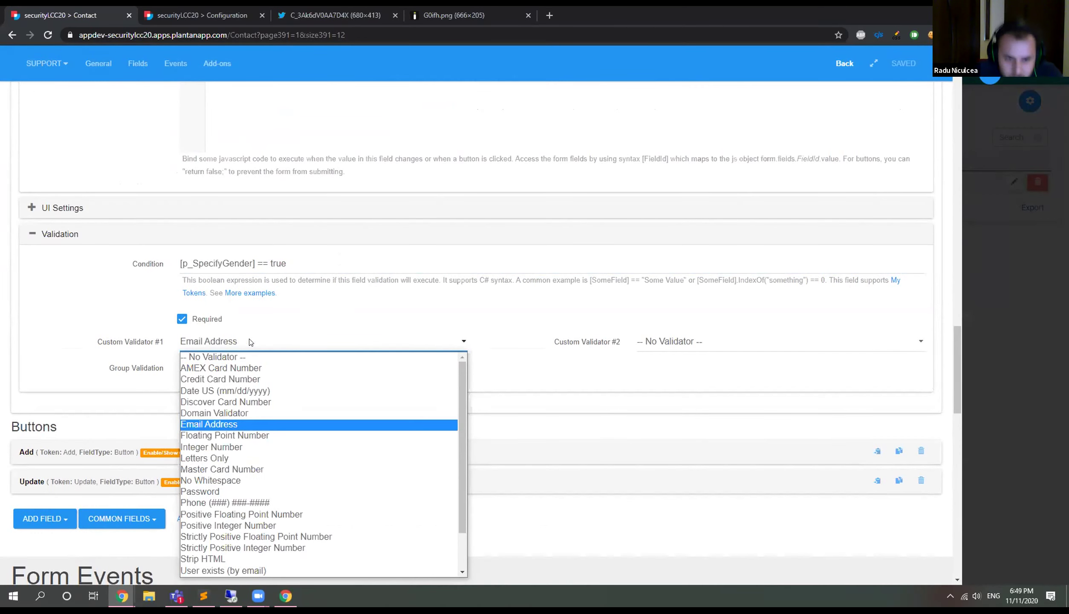
pyautogui.click(236, 425)
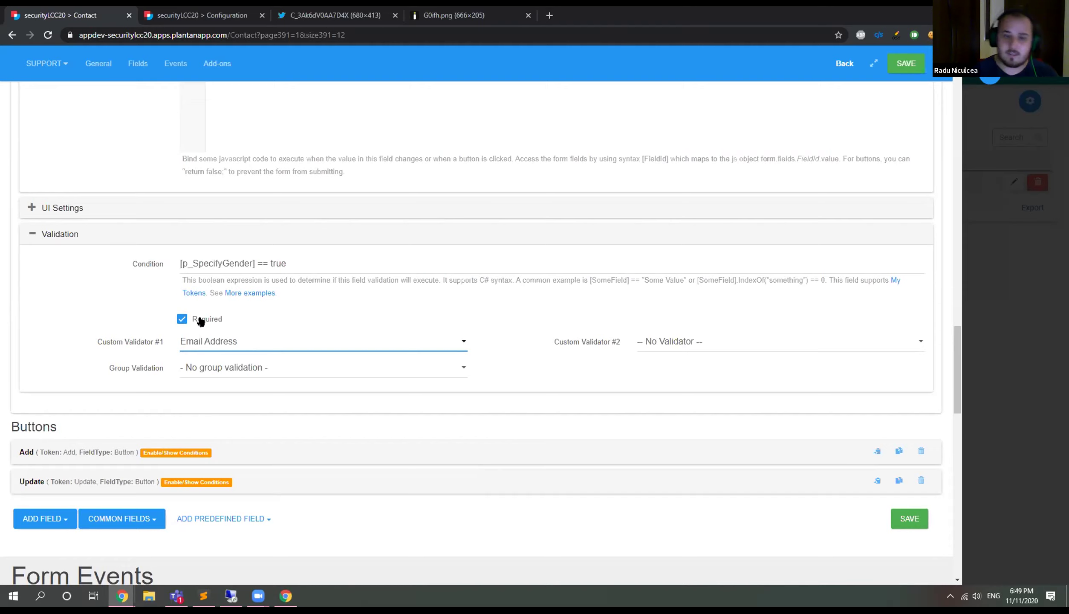
pyautogui.click(235, 341)
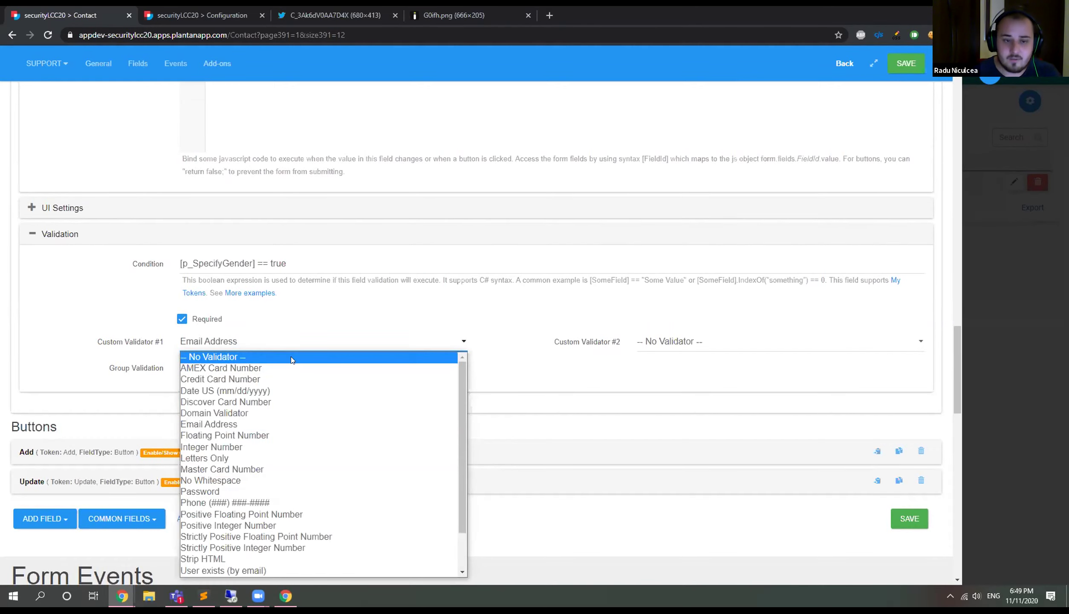
pyautogui.click(291, 357)
pyautogui.click(991, 225)
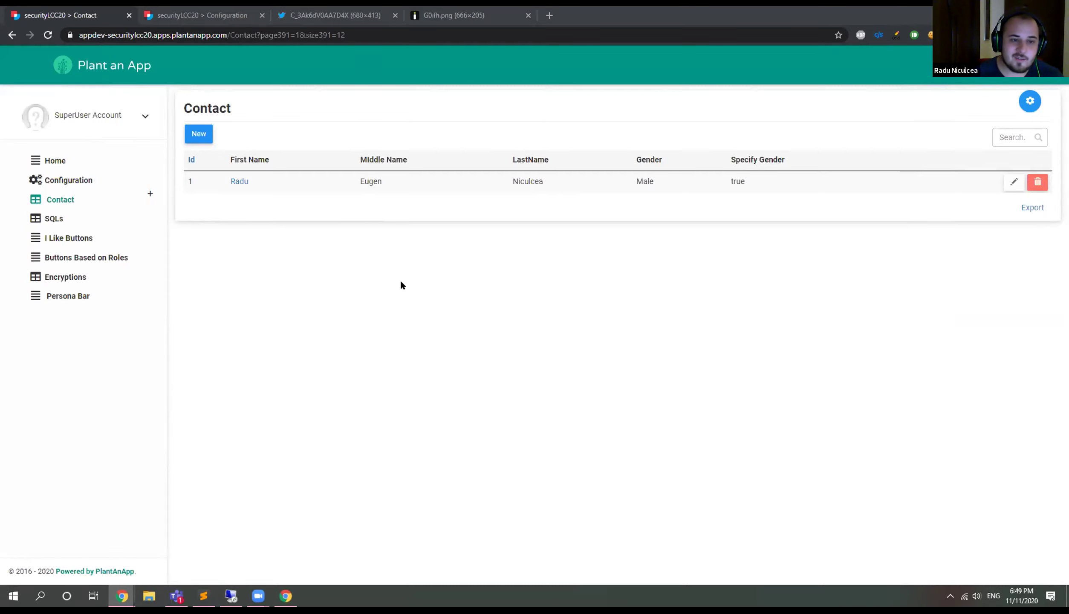
# Go to the SQLs page, then open and dismiss the empty Add SQL form without saving.
pyautogui.click(61, 221)
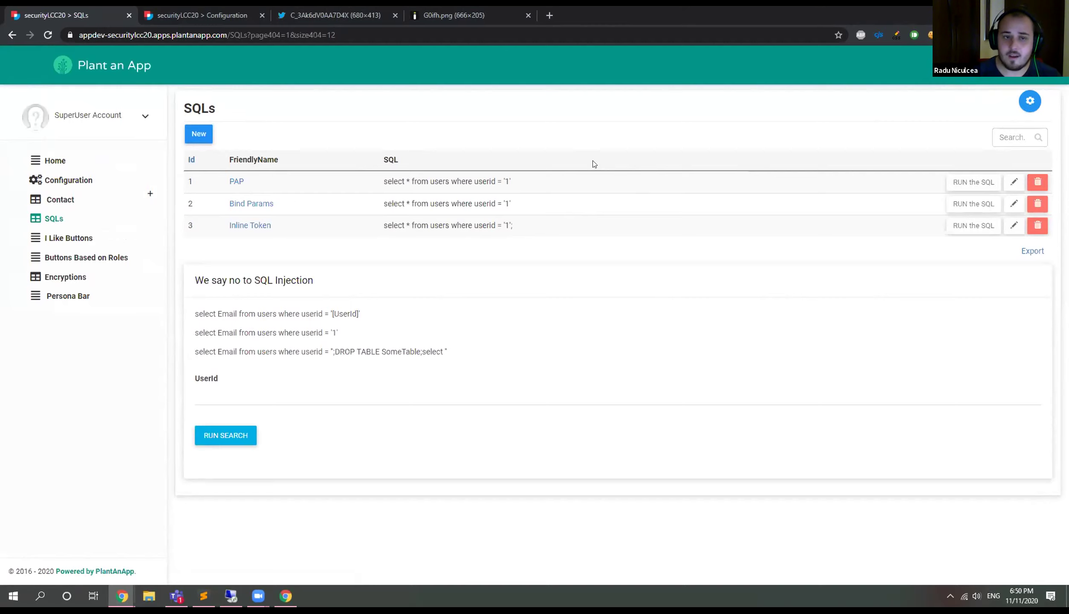
pyautogui.click(200, 134)
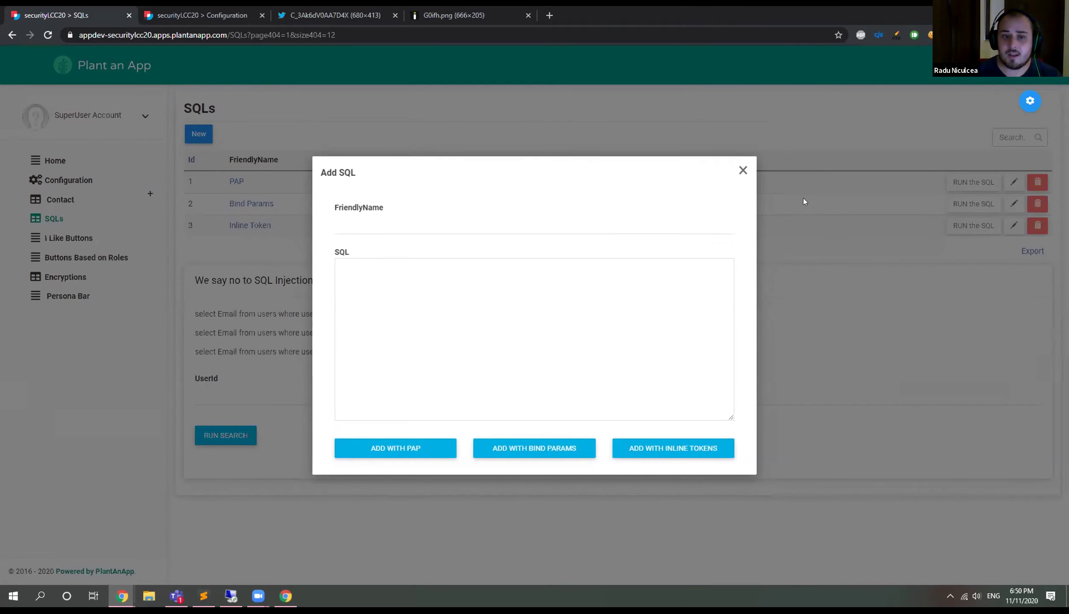
pyautogui.click(743, 171)
pyautogui.click(1037, 101)
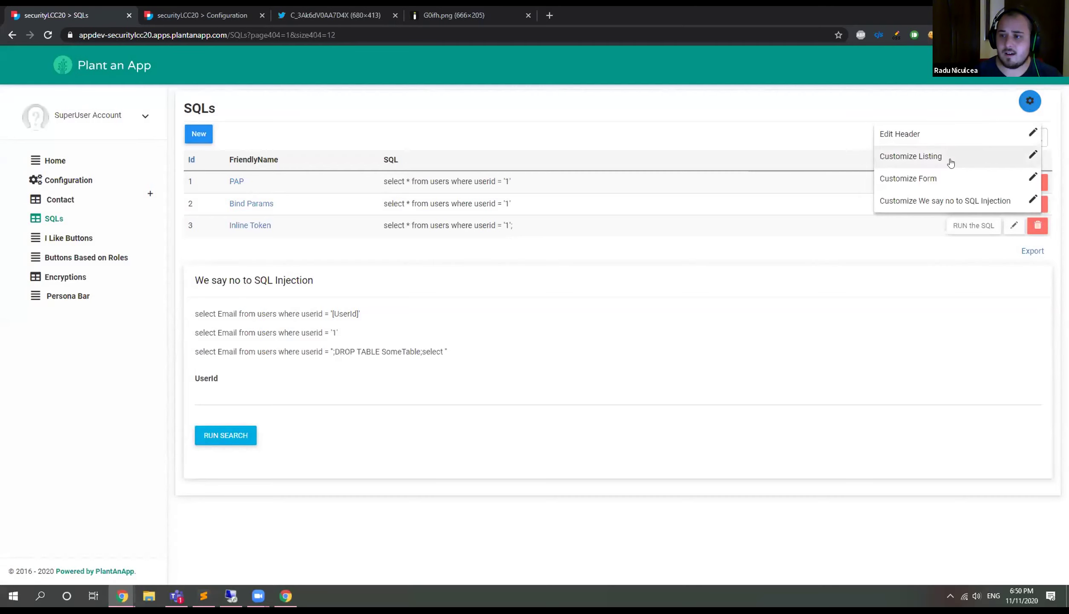
pyautogui.click(193, 129)
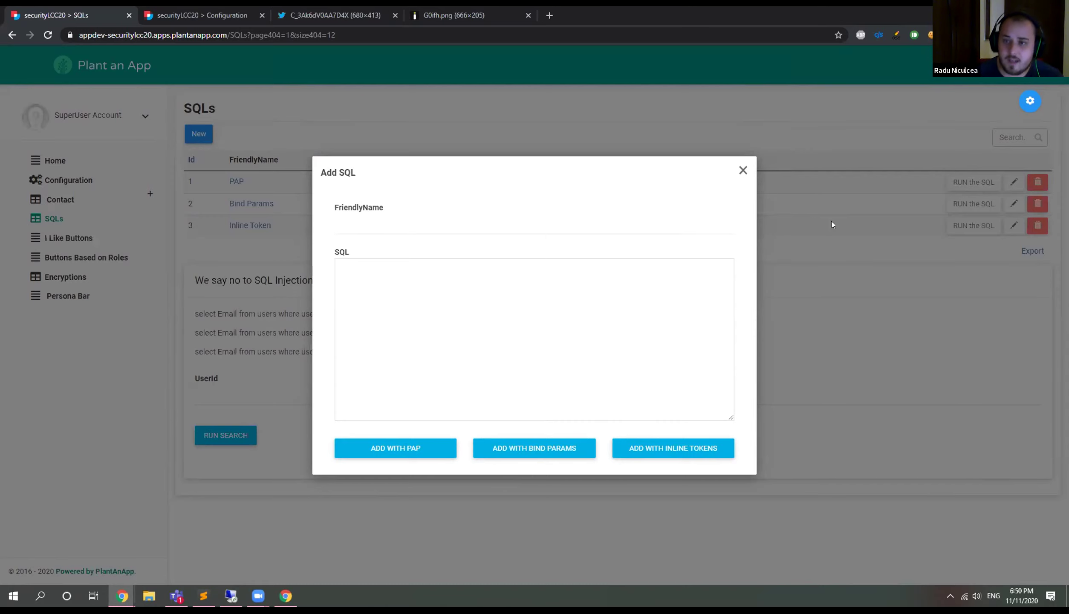
pyautogui.click(742, 170)
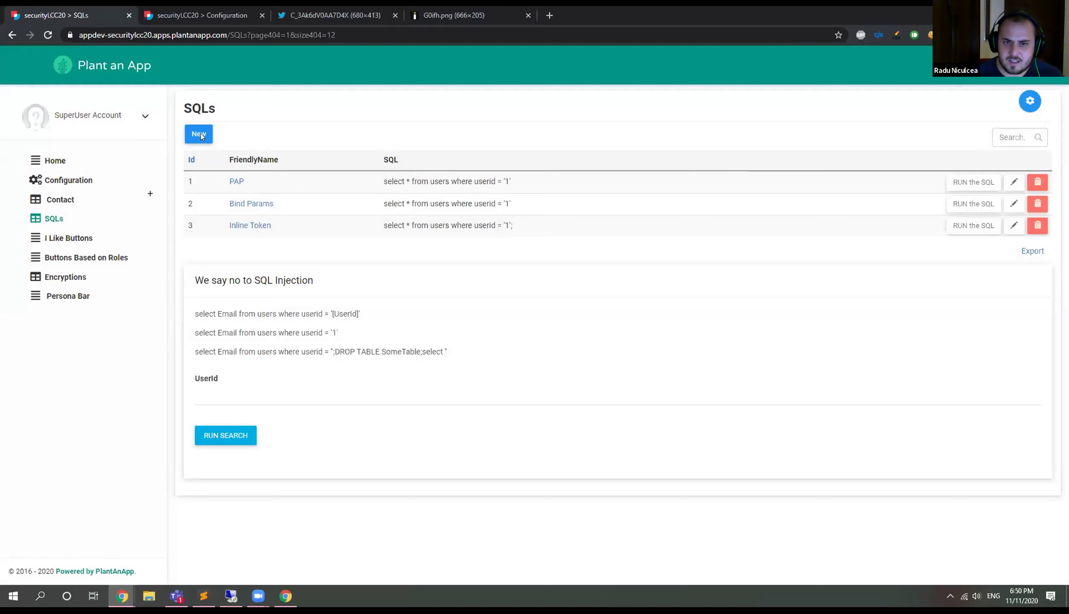
pyautogui.click(1030, 100)
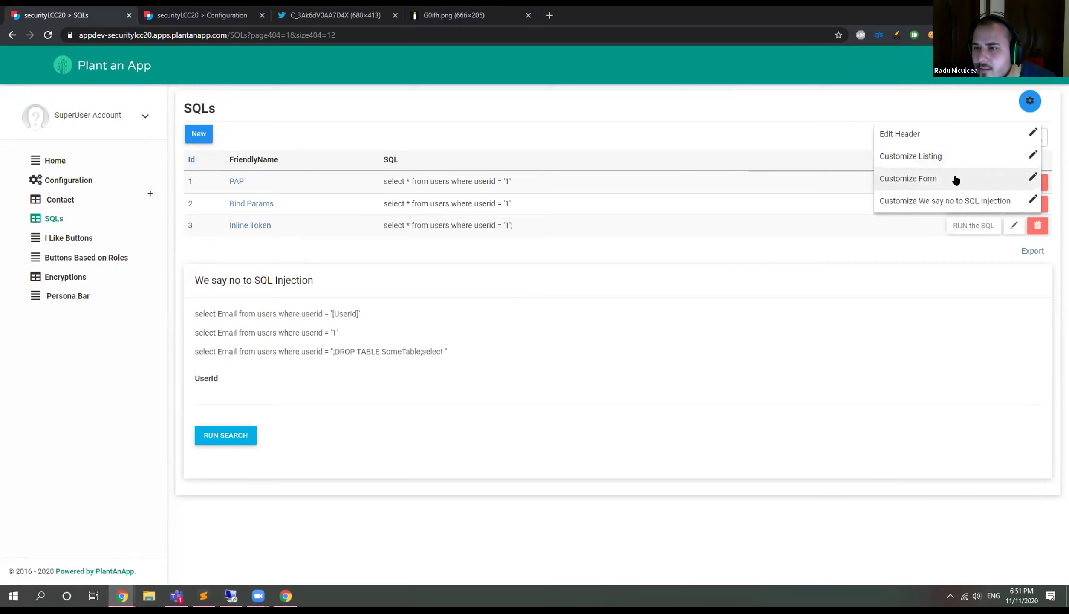
# In the SQLs form builder, inspect the Add with PaP button's Create New SQL action.
pyautogui.click(956, 179)
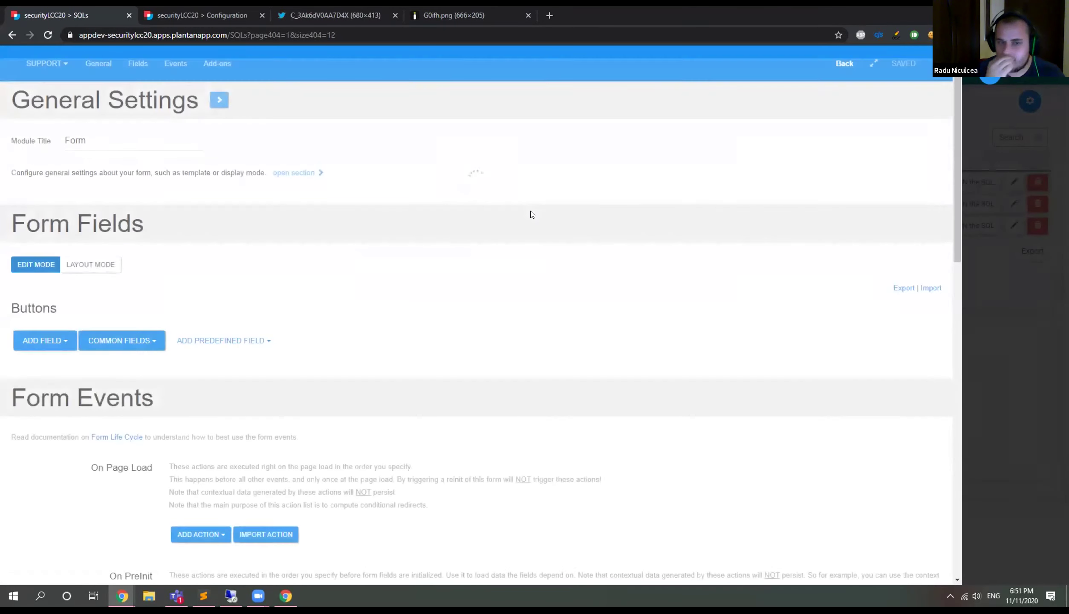
pyautogui.scroll(-4, 198, 368)
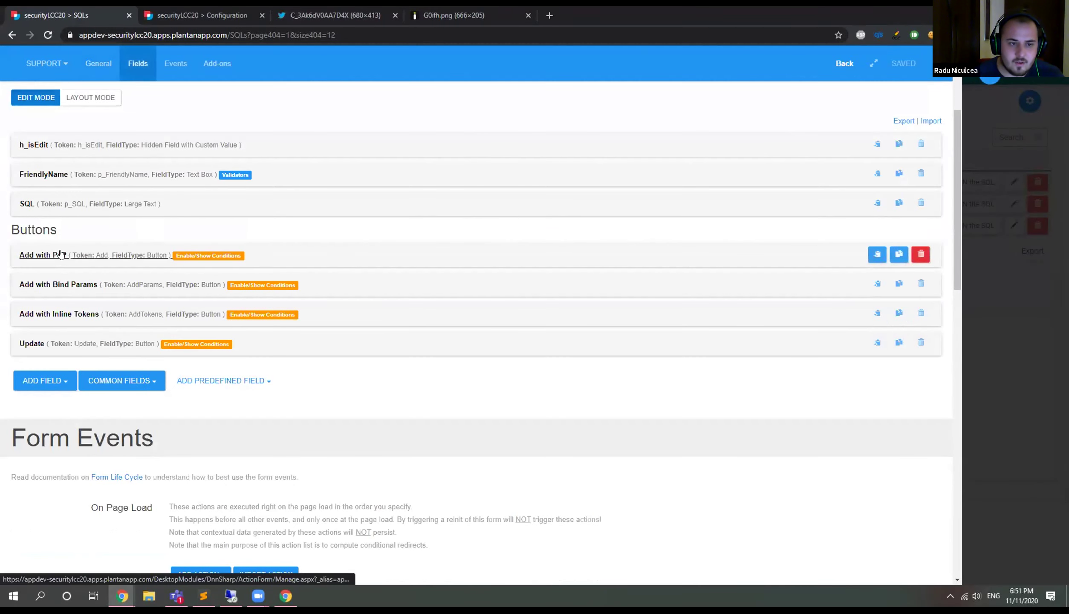
pyautogui.click(43, 255)
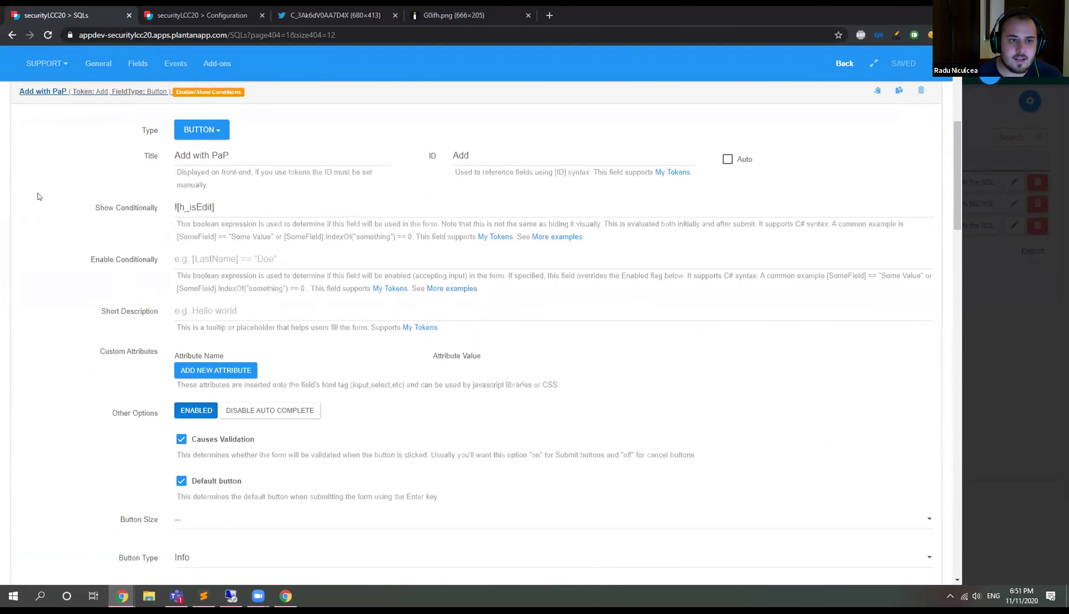
pyautogui.scroll(-20, 205, 255)
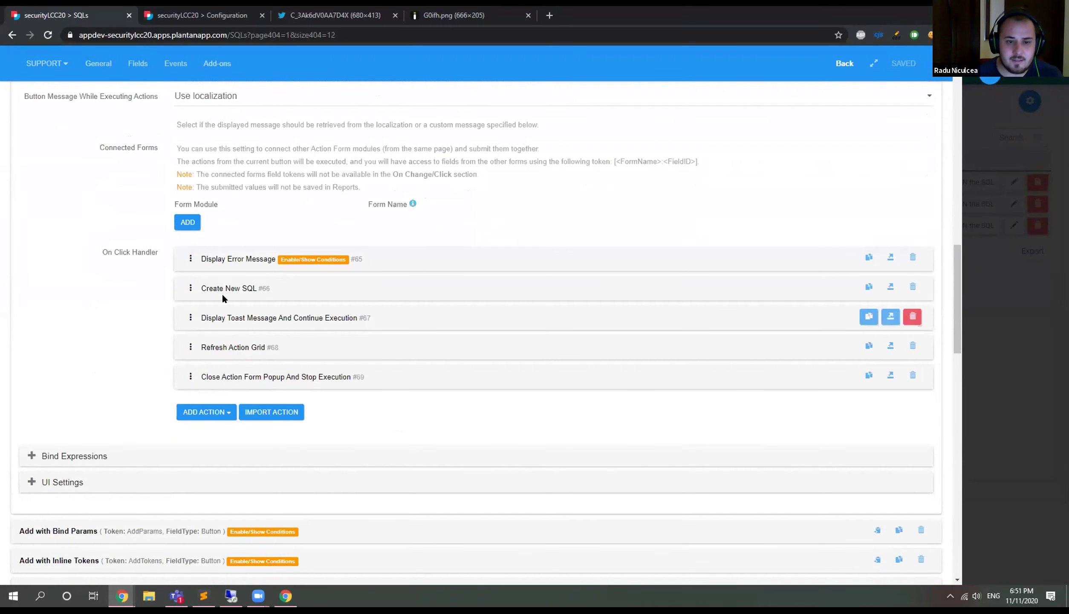
pyautogui.click(226, 289)
pyautogui.scroll(-3, 287, 307)
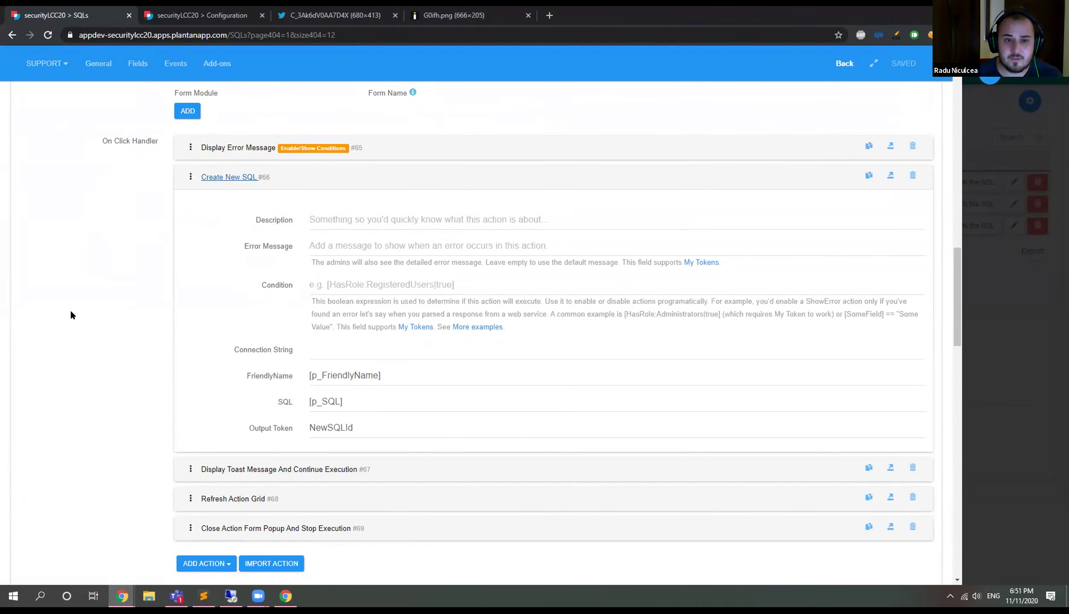
pyautogui.scroll(-13, 72, 315)
pyautogui.scroll(3, 112, 322)
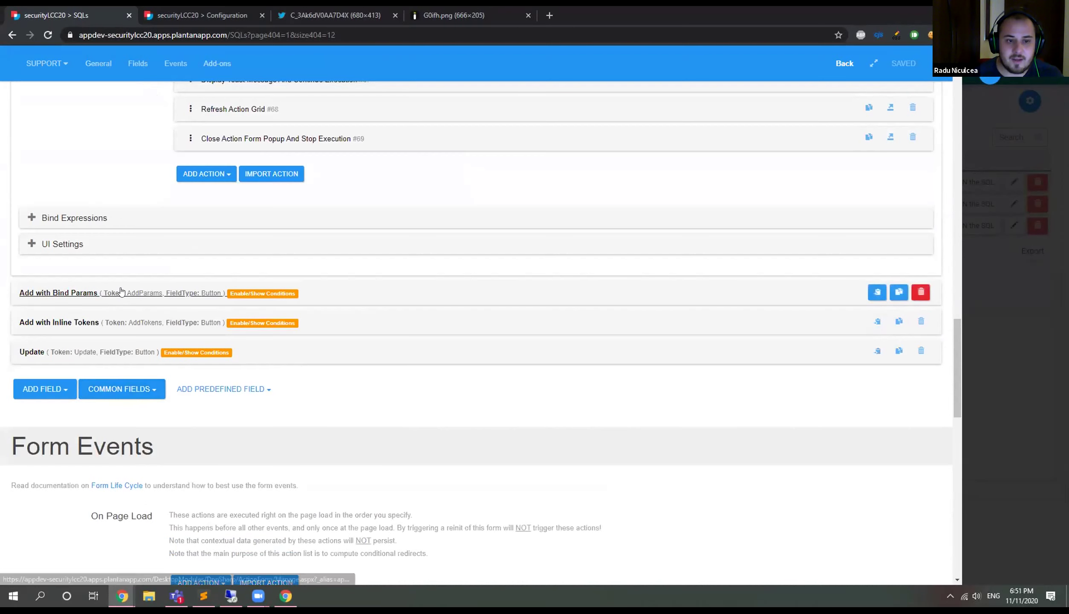
# Expand the Add with Bind Params button and its Run SQL Query action.
pyautogui.click(121, 292)
pyautogui.scroll(-15, 128, 287)
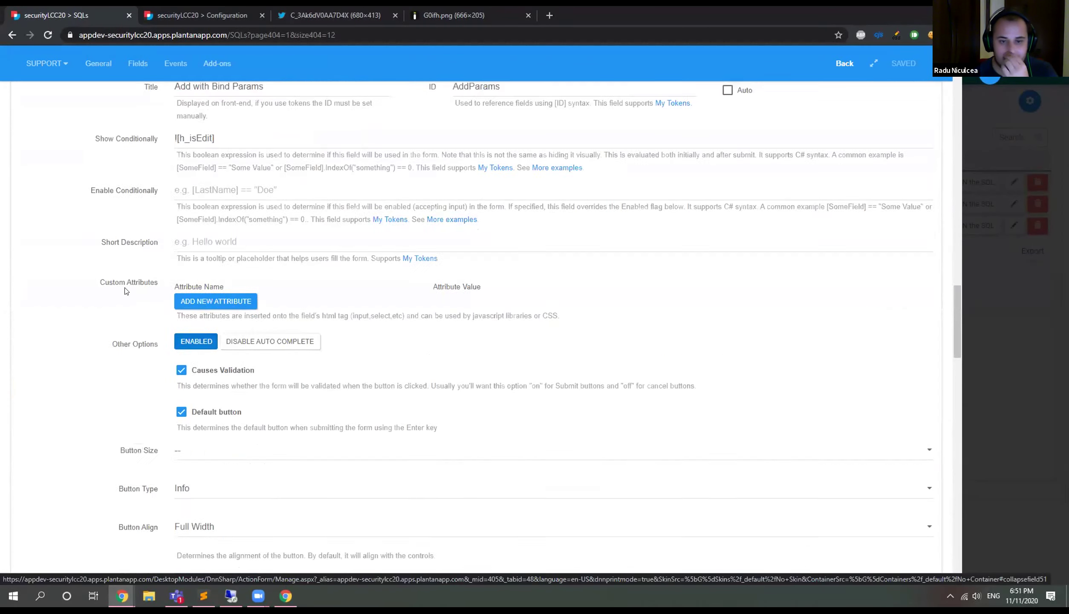
pyautogui.scroll(-3, 139, 285)
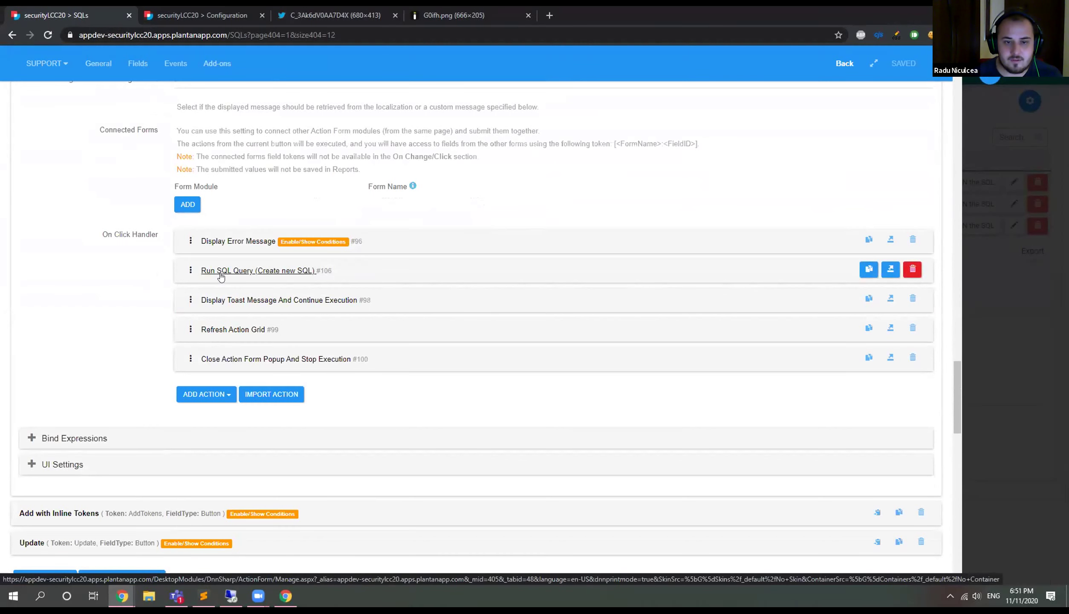
pyautogui.click(220, 272)
pyautogui.scroll(-5, 222, 277)
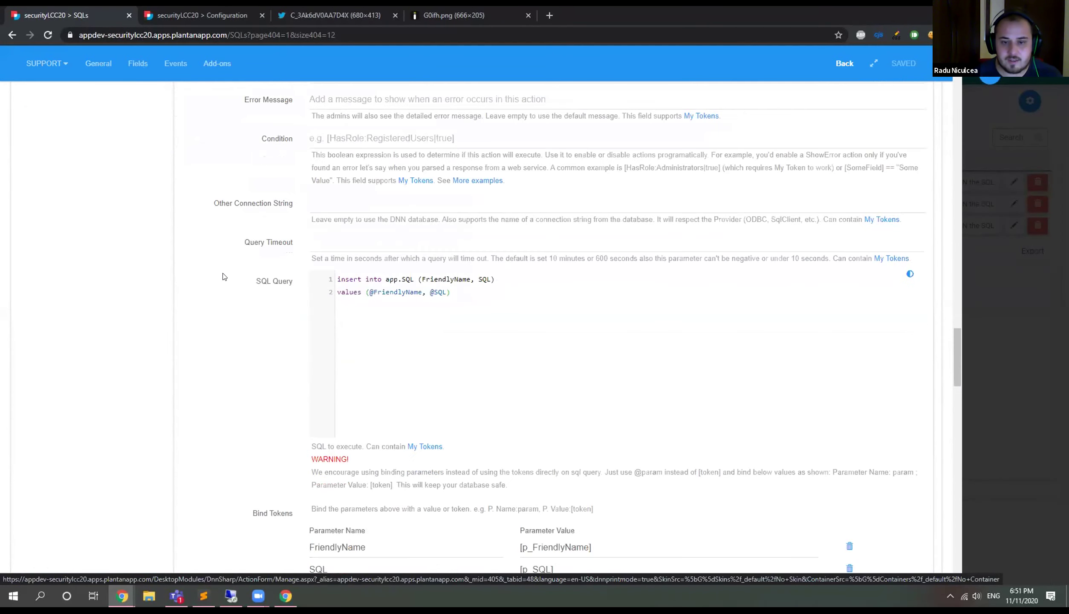
pyautogui.scroll(-4, 239, 277)
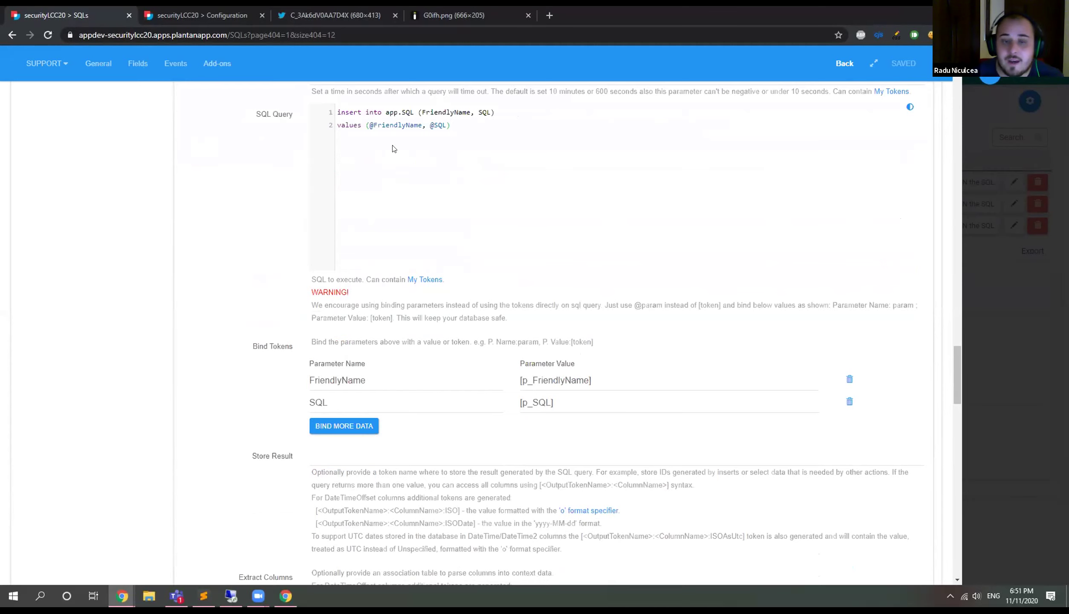
pyautogui.doubleClick(439, 125)
pyautogui.moveTo(593, 380); pyautogui.dragTo(514, 379)
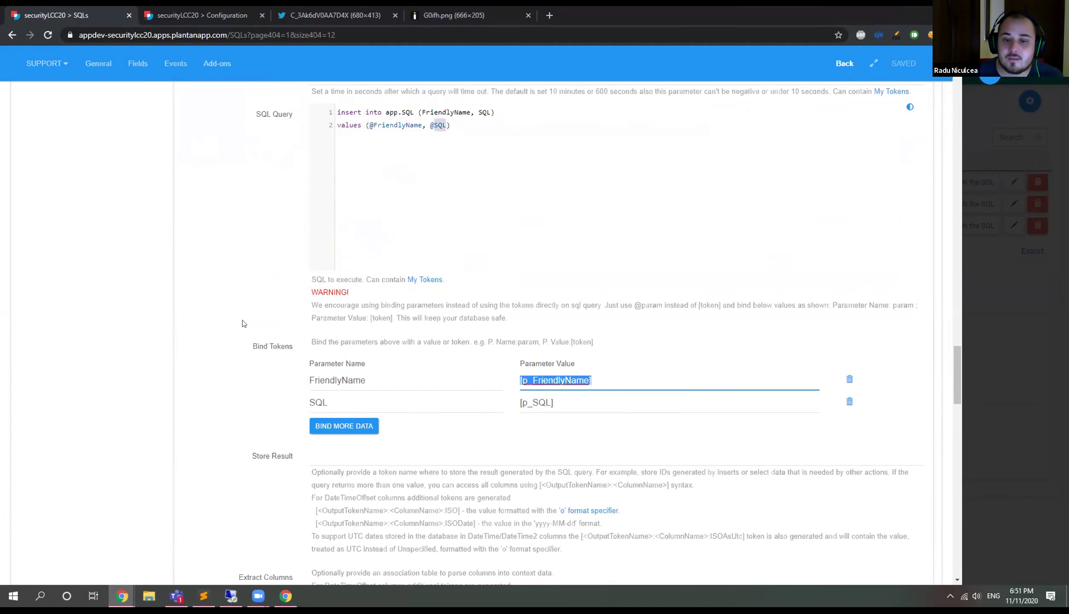
pyautogui.doubleClick(399, 379)
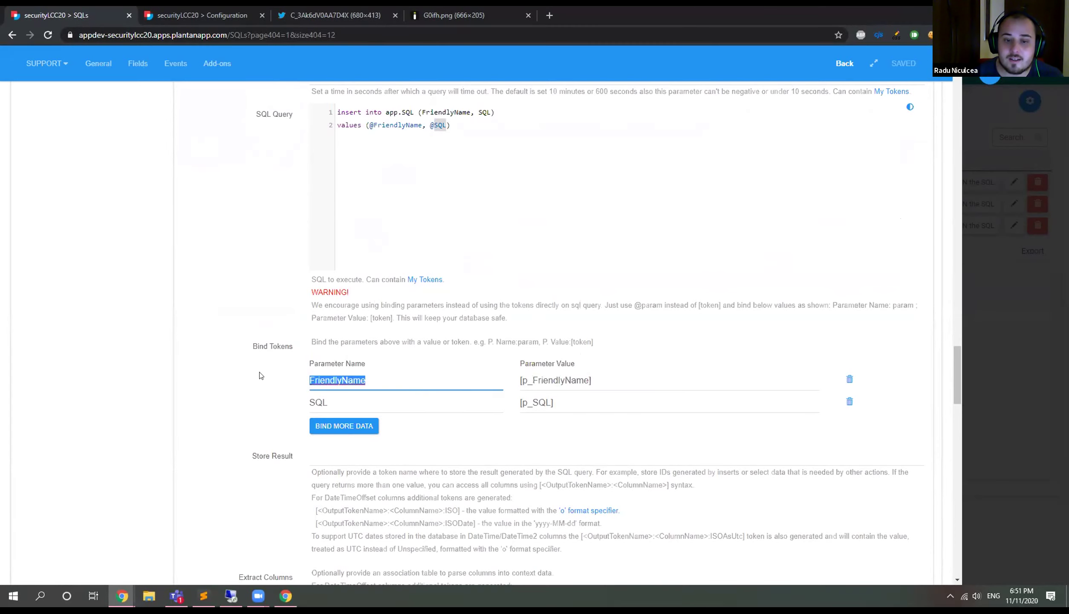
pyautogui.click(371, 124)
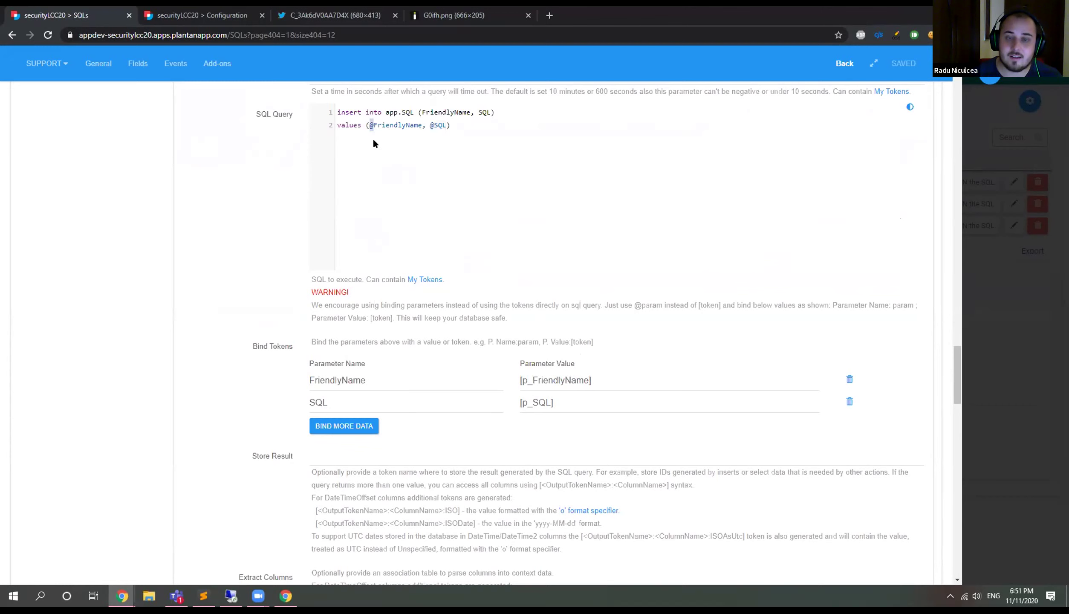
pyautogui.scroll(3, 410, 146)
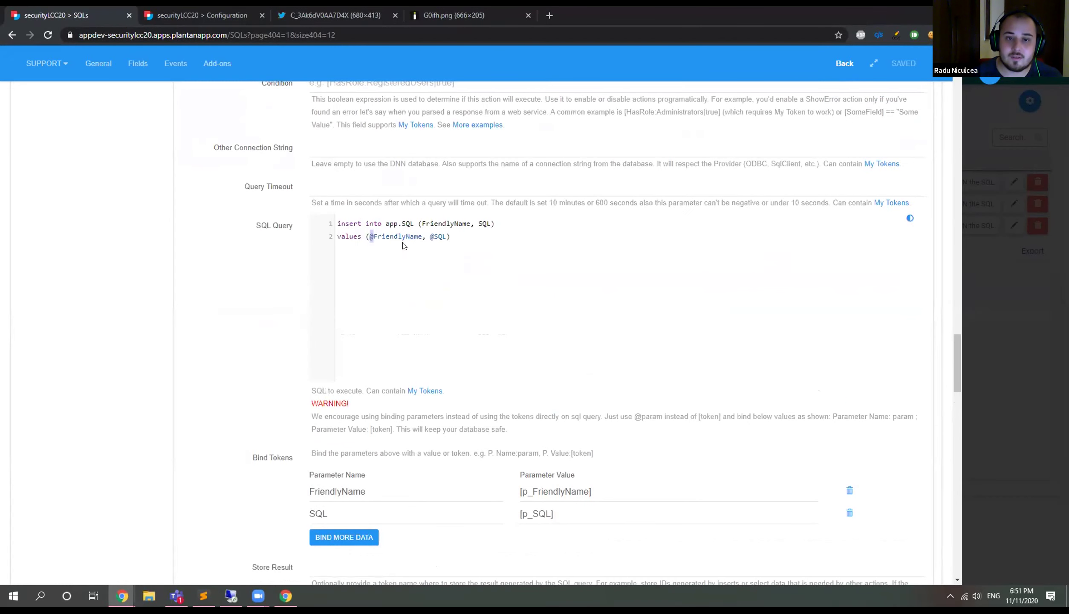
pyautogui.doubleClick(410, 236)
pyautogui.scroll(4, 364, 303)
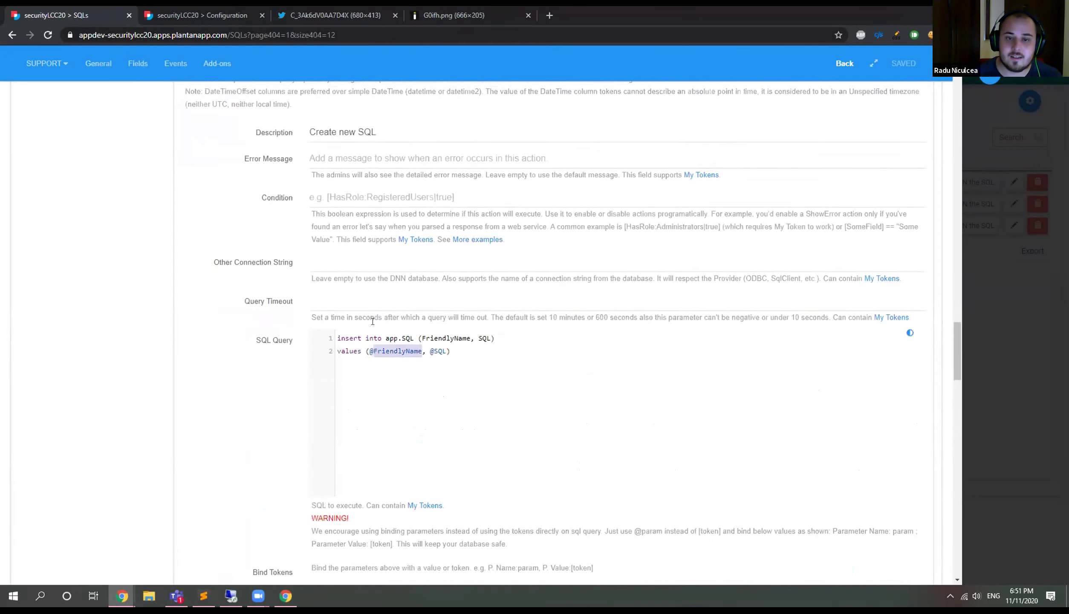
pyautogui.click(286, 110)
pyautogui.scroll(-5, 82, 211)
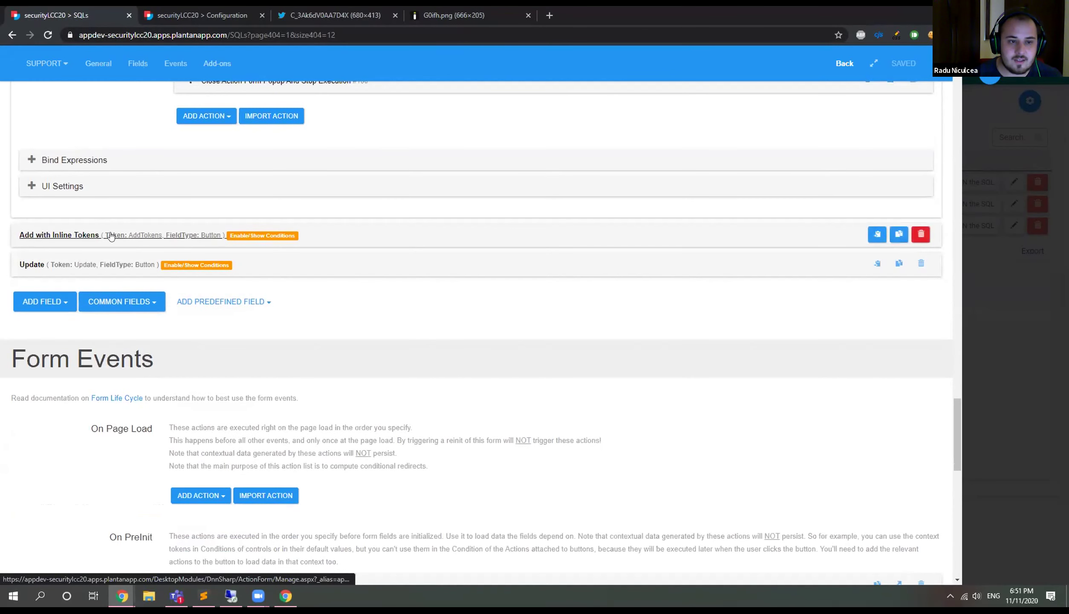
pyautogui.click(110, 237)
# Inspect the Add with Inline Tokens Run SQL Query, highlighting its inline [p_FriendlyName] token.
pyautogui.scroll(-15, 110, 237)
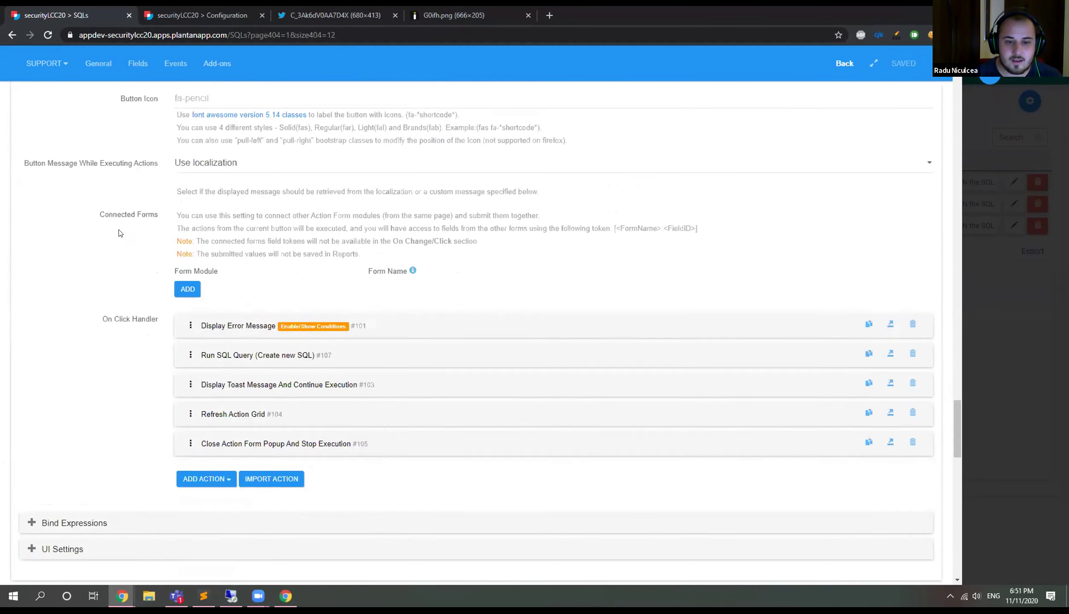
pyautogui.click(256, 268)
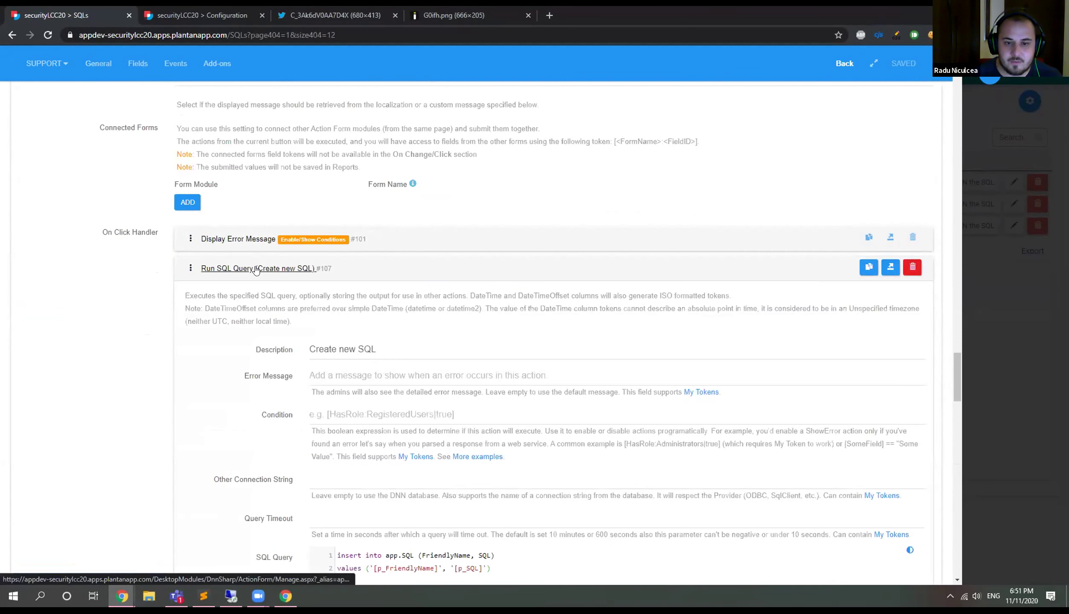
pyautogui.scroll(-2, 256, 272)
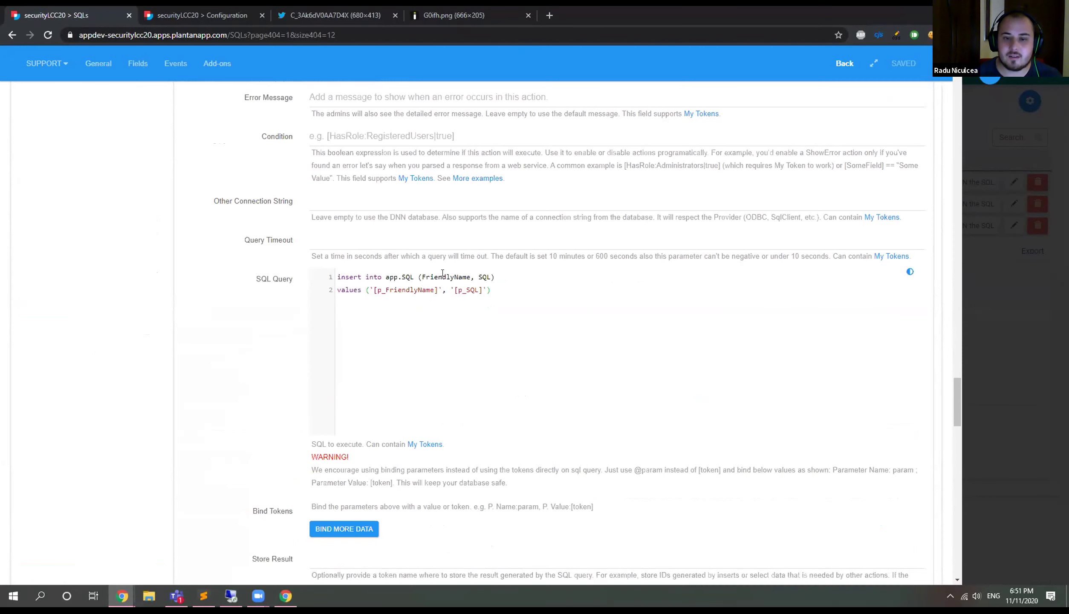
pyautogui.scroll(-1, 410, 279)
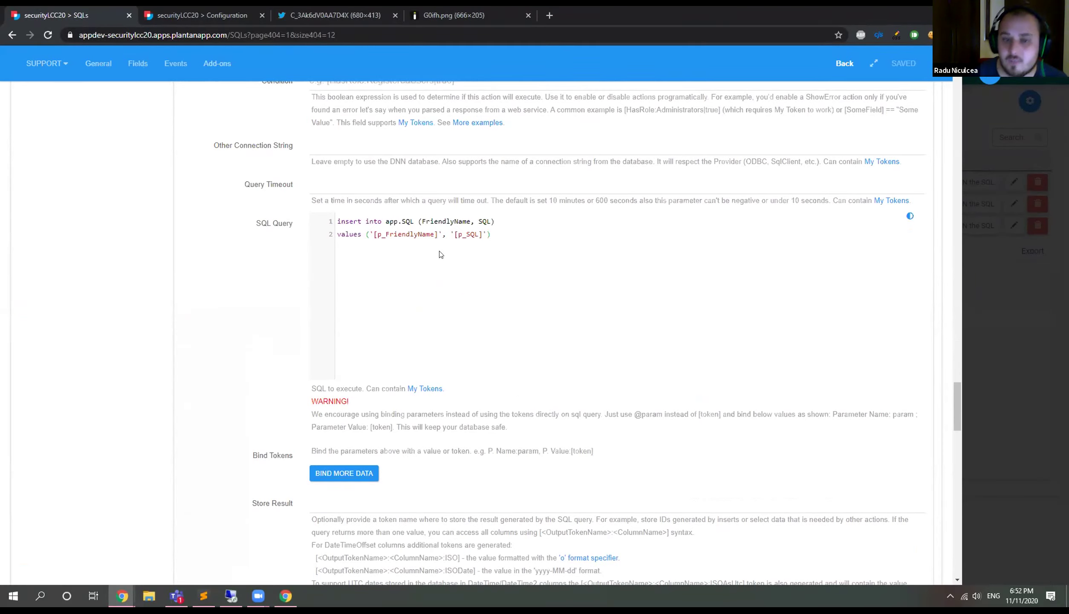
pyautogui.scroll(1, 438, 269)
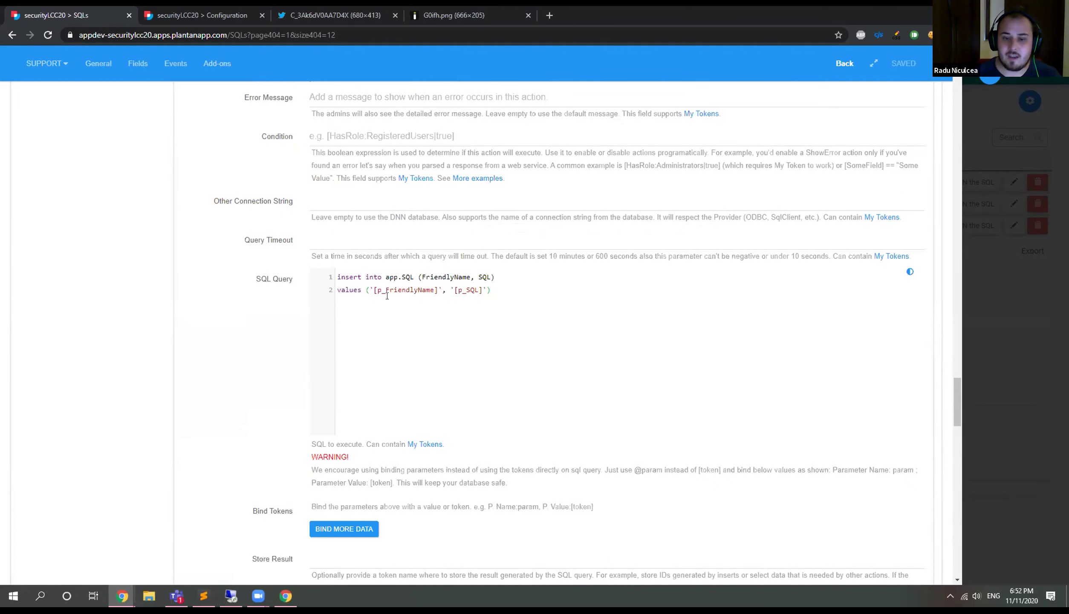
pyautogui.moveTo(396, 290); pyautogui.dragTo(375, 290)
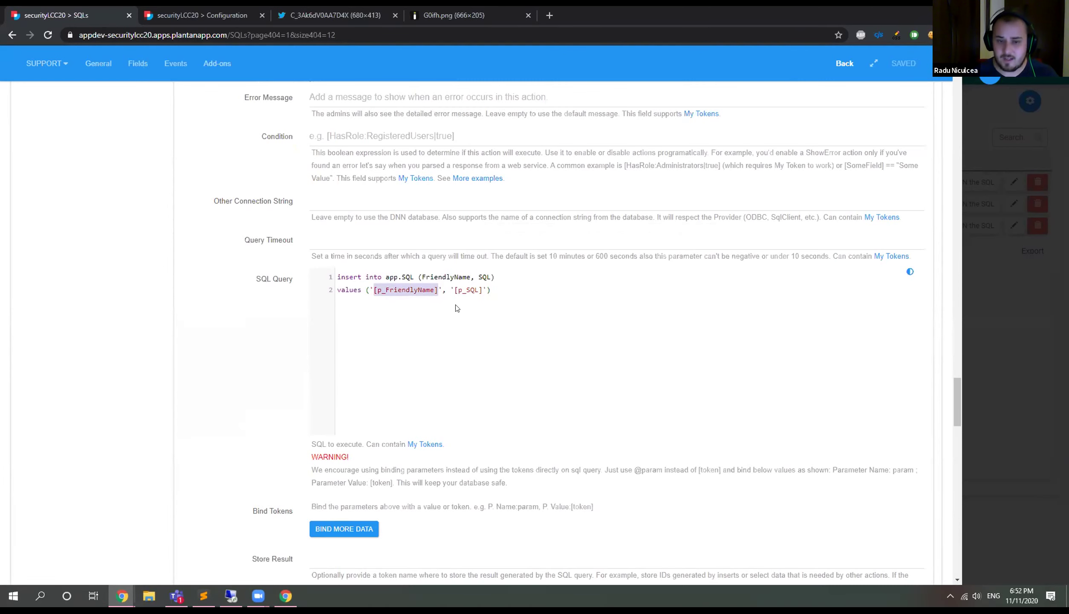
pyautogui.scroll(5, 226, 316)
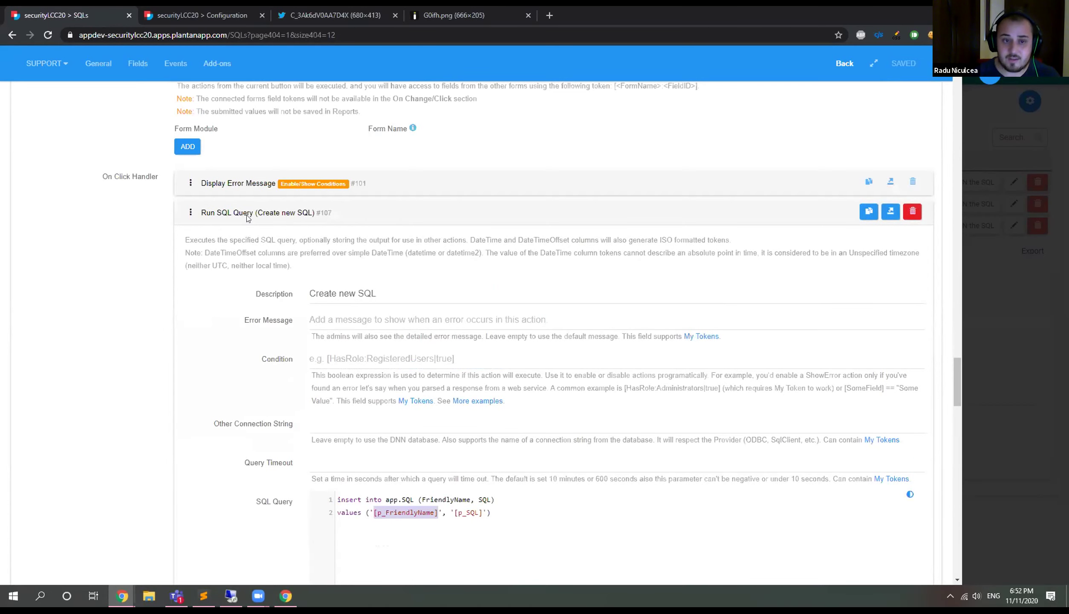
# Collapse the Inline Tokens settings and expand the Add with Bind Params Run SQL Query action.
pyautogui.click(247, 219)
pyautogui.scroll(10, 172, 323)
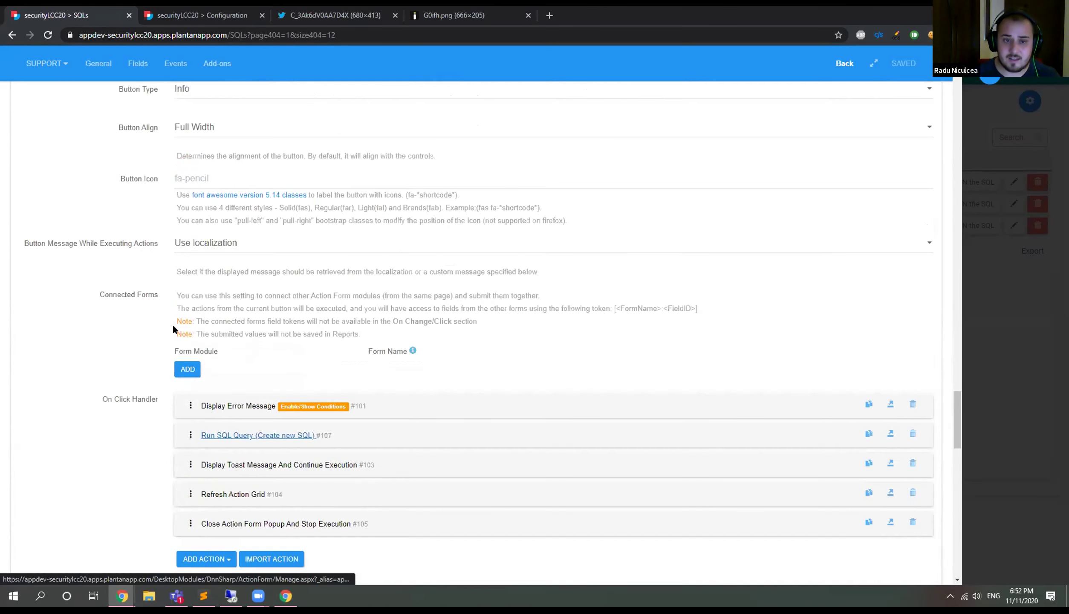
pyautogui.scroll(10, 173, 324)
pyautogui.click(127, 297)
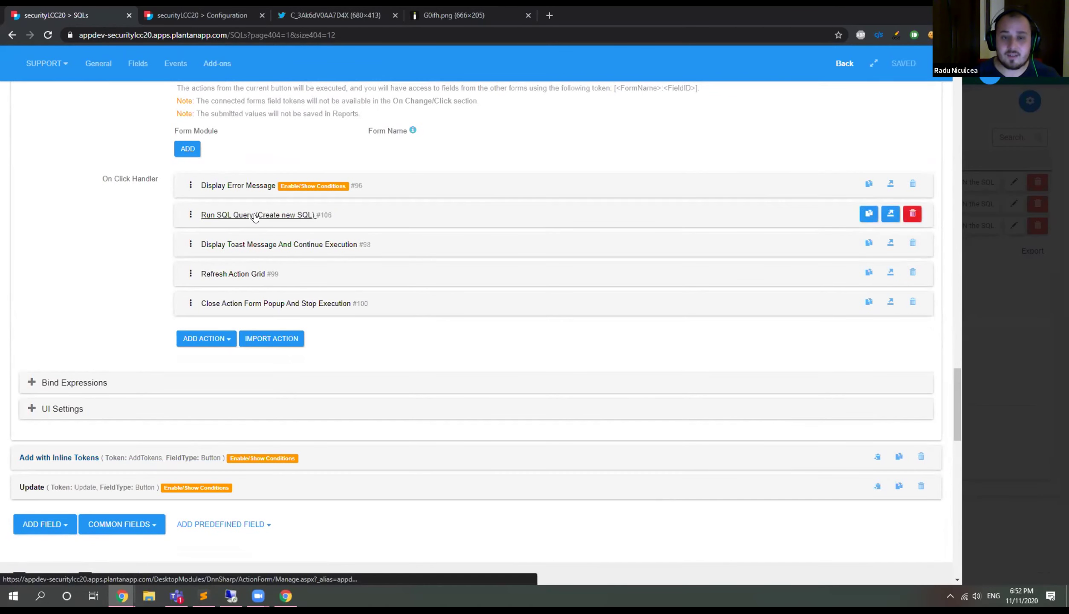
pyautogui.click(255, 216)
# Review the FriendlyName and SQL bind tokens and the Create New SQL action, then exit the editor.
pyautogui.scroll(-8, 255, 215)
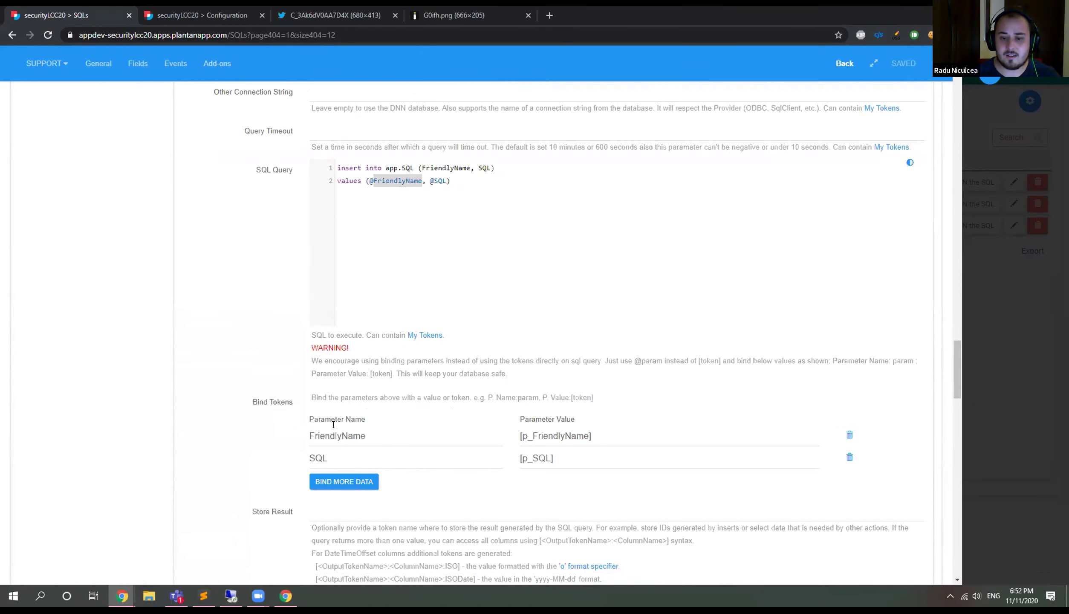
pyautogui.scroll(10, 258, 330)
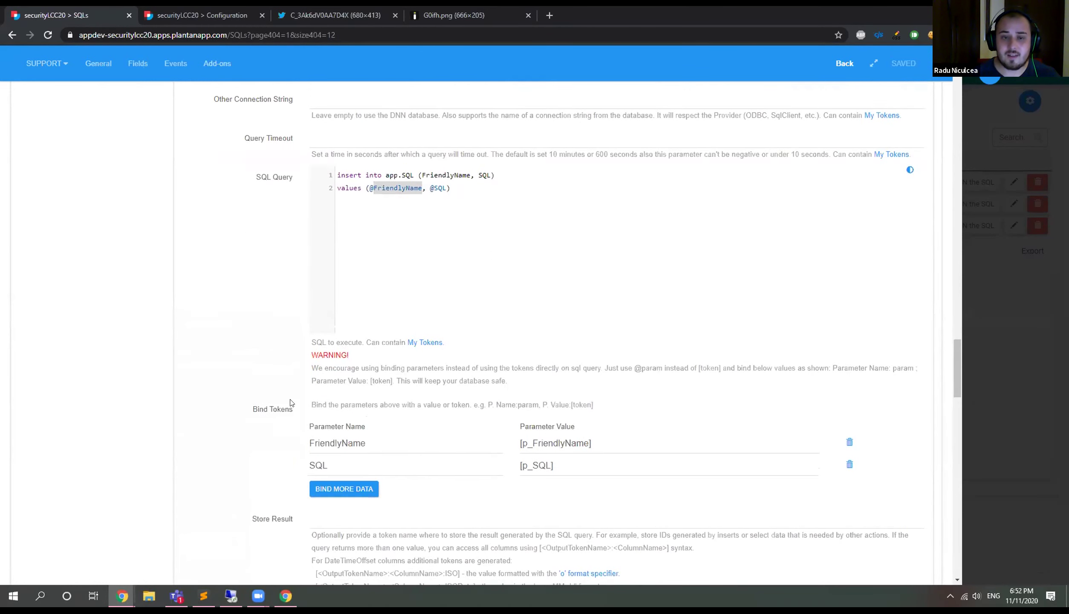
pyautogui.click(258, 330)
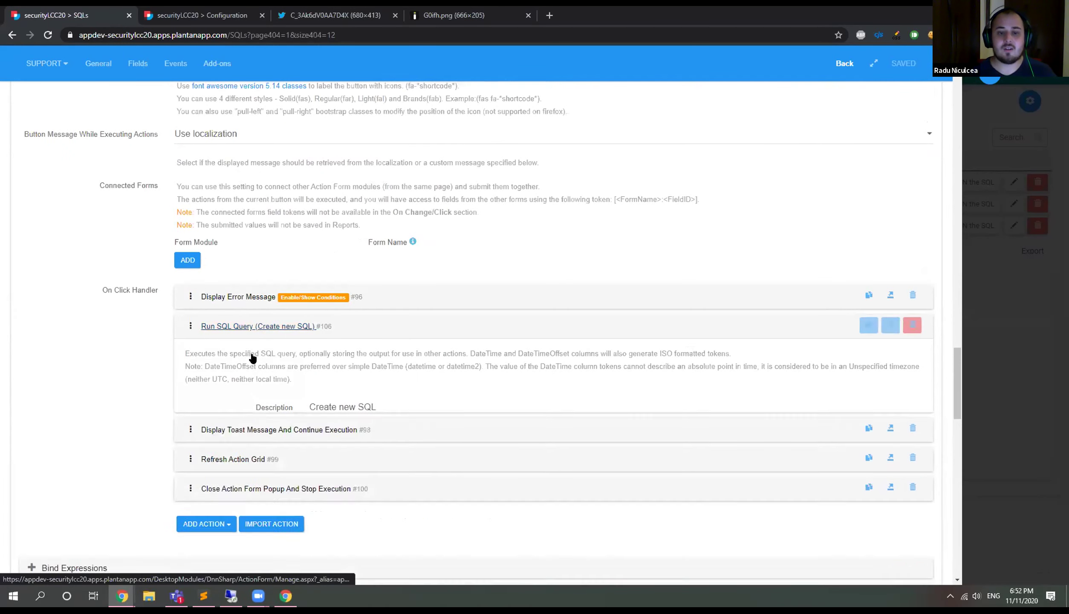
pyautogui.scroll(10, 171, 351)
pyautogui.scroll(9, 137, 351)
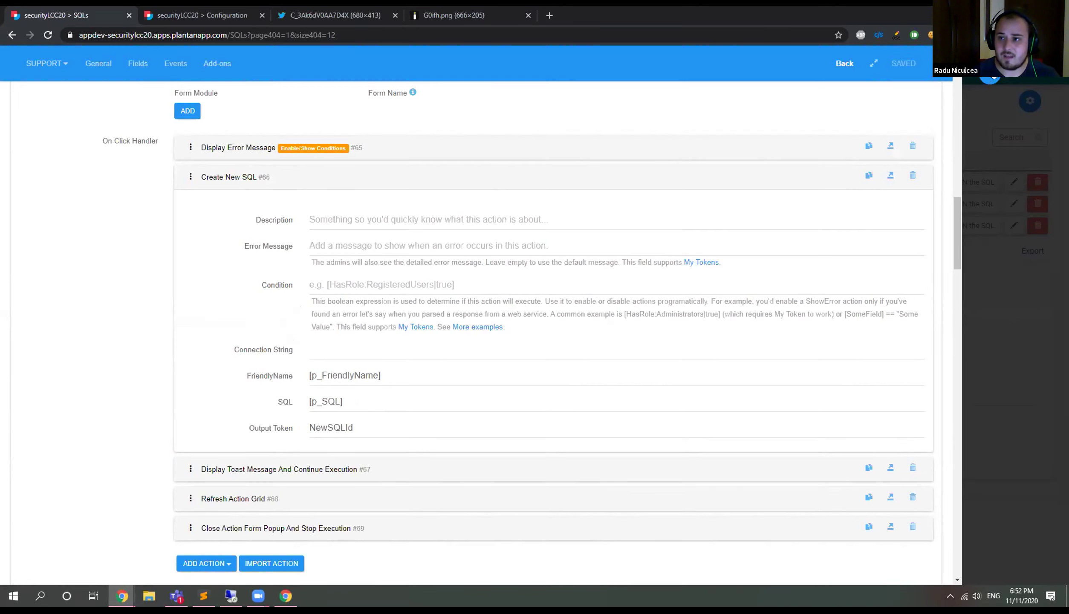
pyautogui.press('Escape')
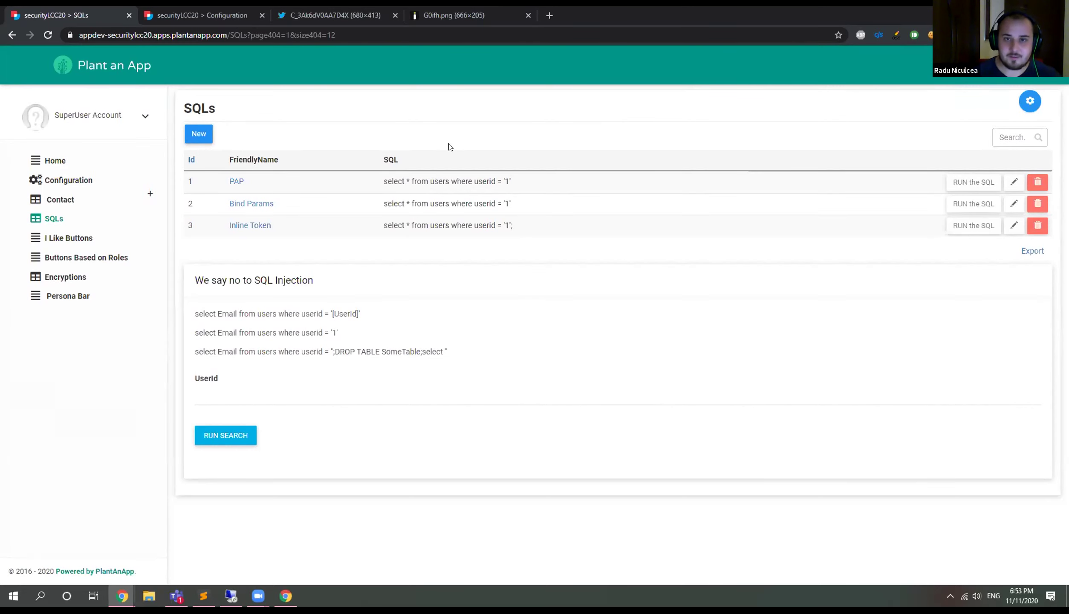
# Switch to the G0ifh.png browser tab showing the xkcd Bobby Tables comic.
pyautogui.click(469, 15)
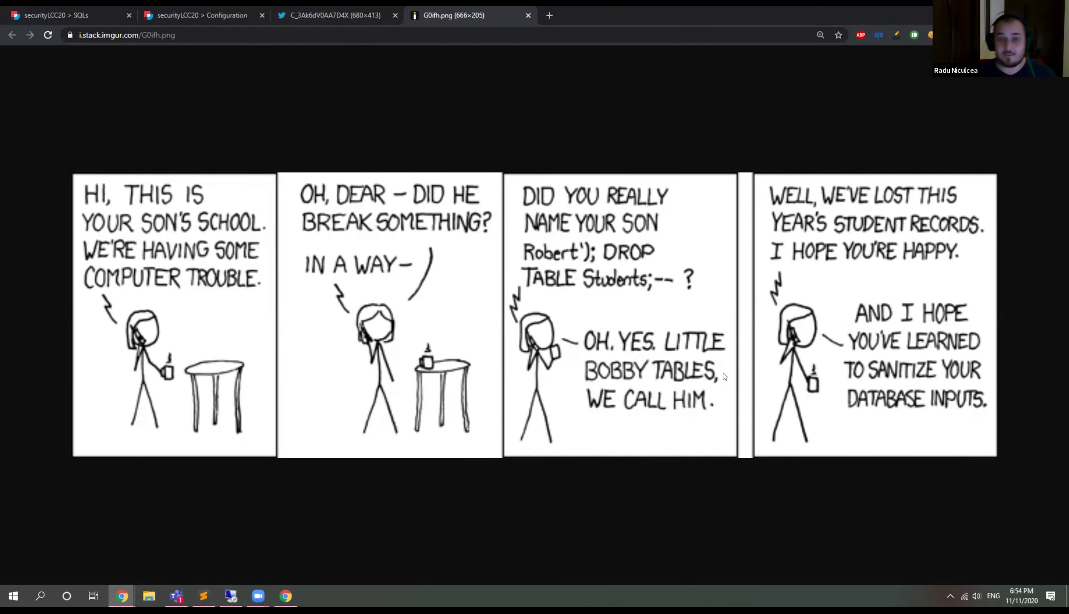
# View the DROP DATABASE licence-plate car photo, then return to the Plant an App SQLs page.
pyautogui.click(344, 12)
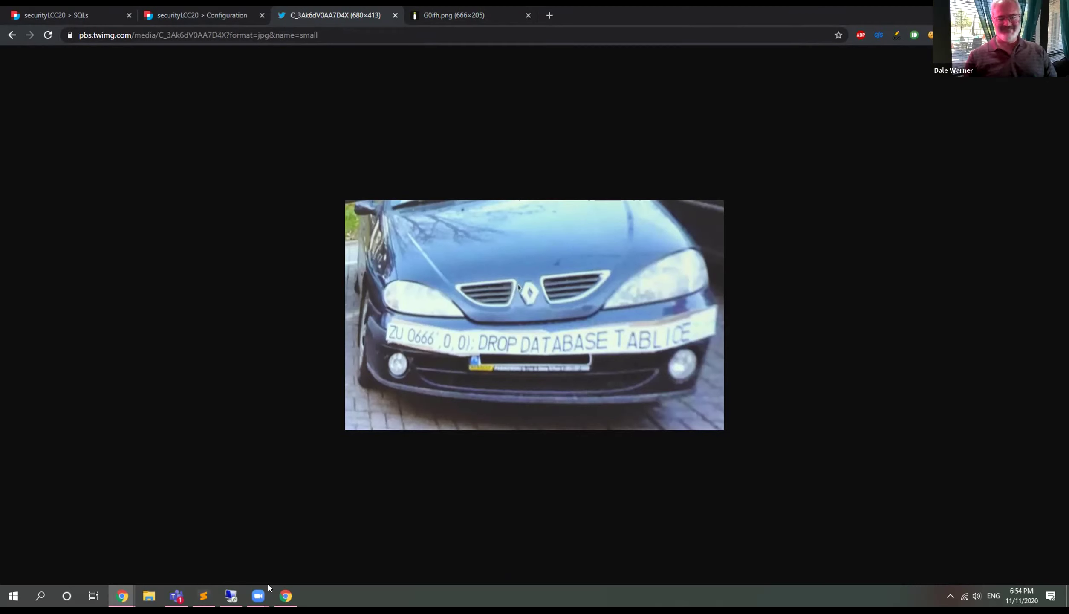
pyautogui.moveTo(231, 596)
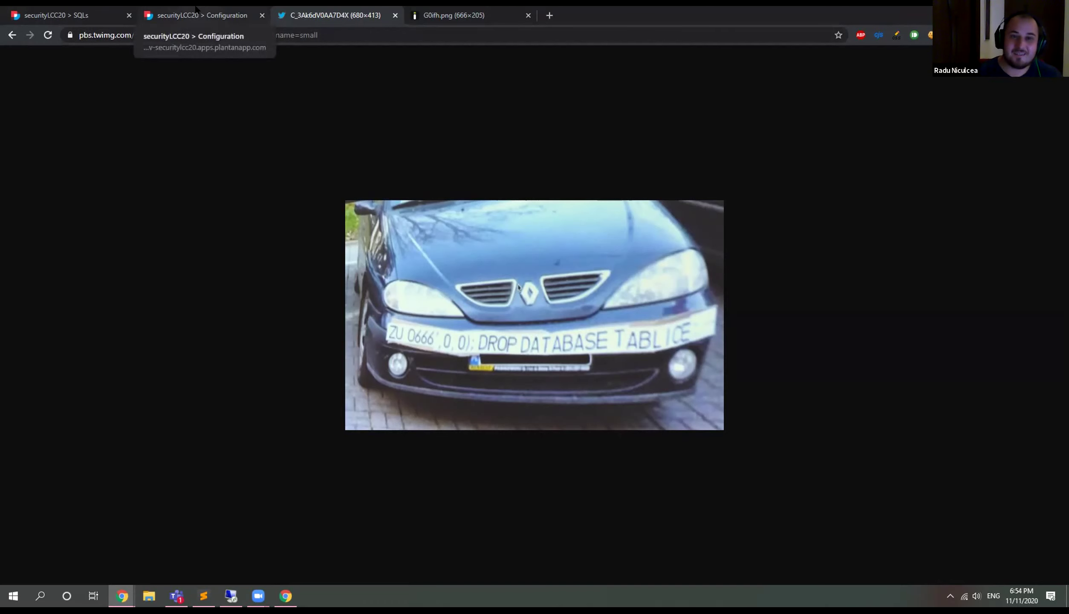
pyautogui.click(196, 9)
pyautogui.click(119, 9)
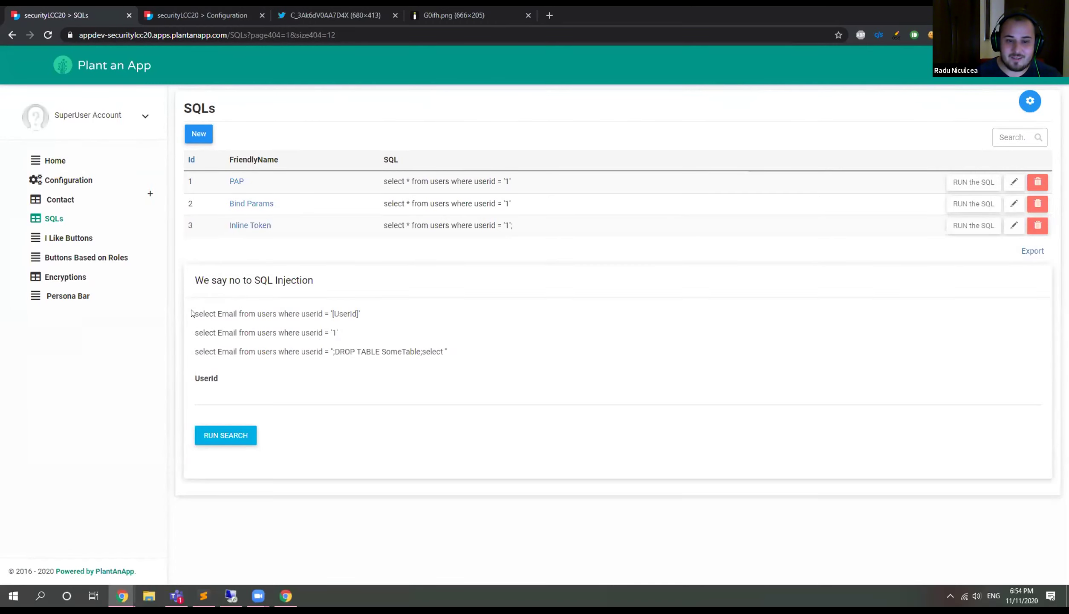
# Search for UserId 1 and select the returned user's e-mail address.
pyautogui.moveTo(191, 313); pyautogui.dragTo(362, 321)
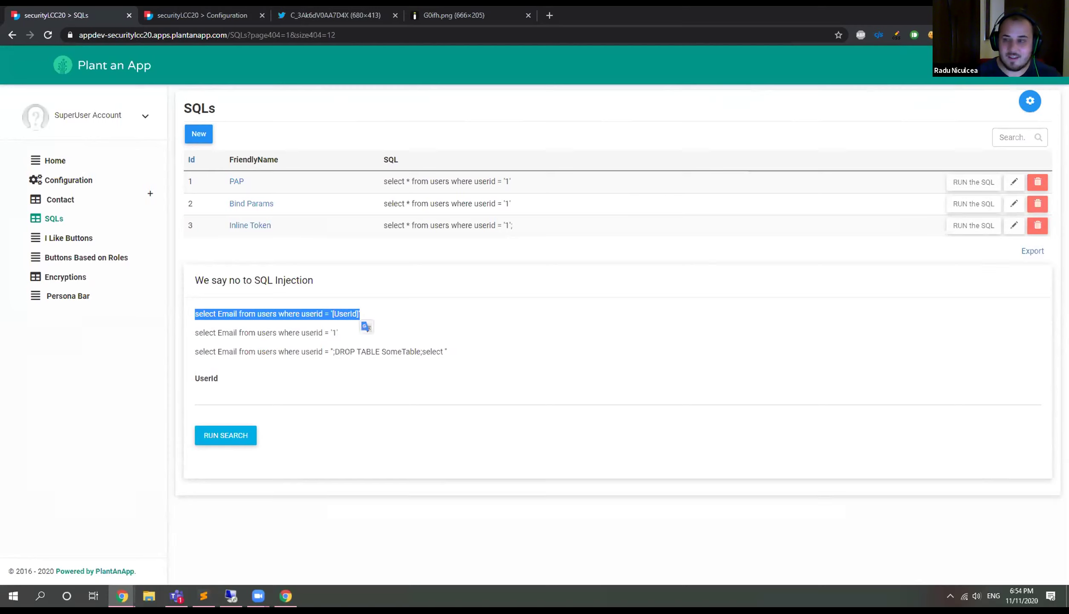
pyautogui.click(1028, 102)
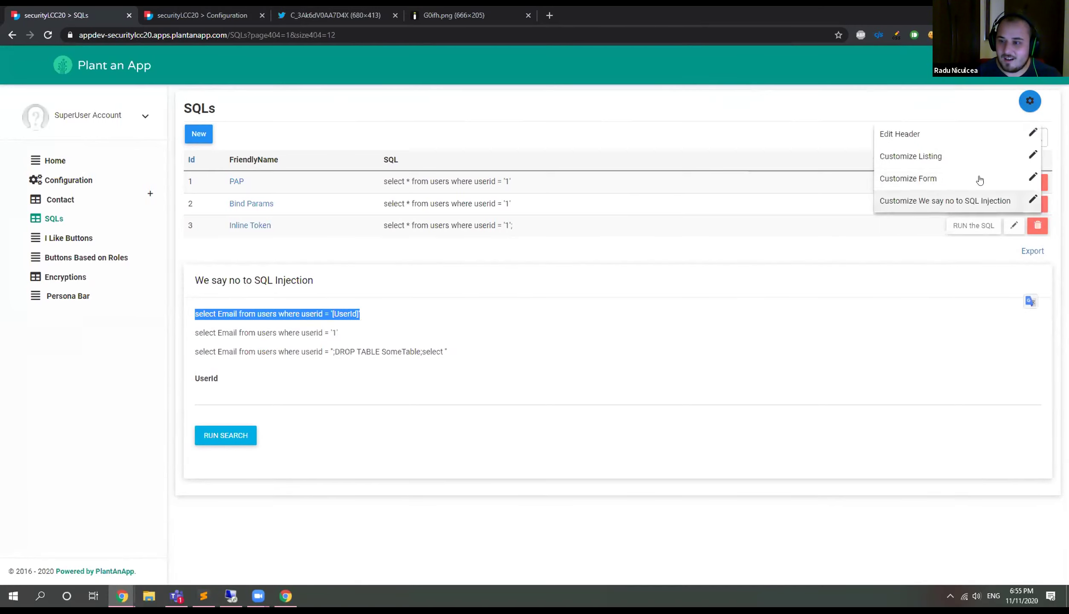
pyautogui.click(197, 420)
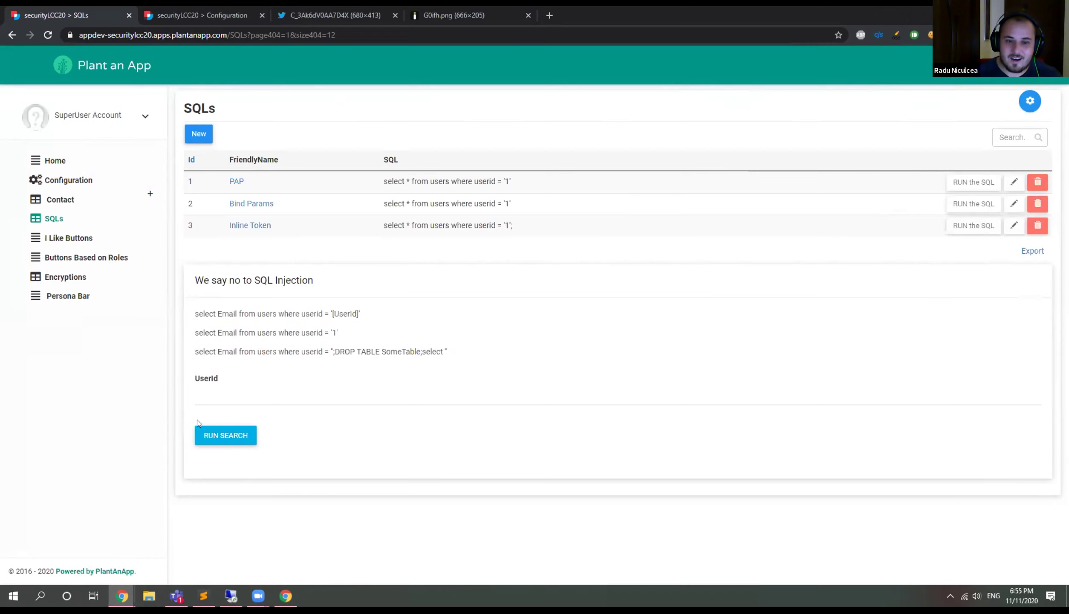
pyautogui.click(215, 394)
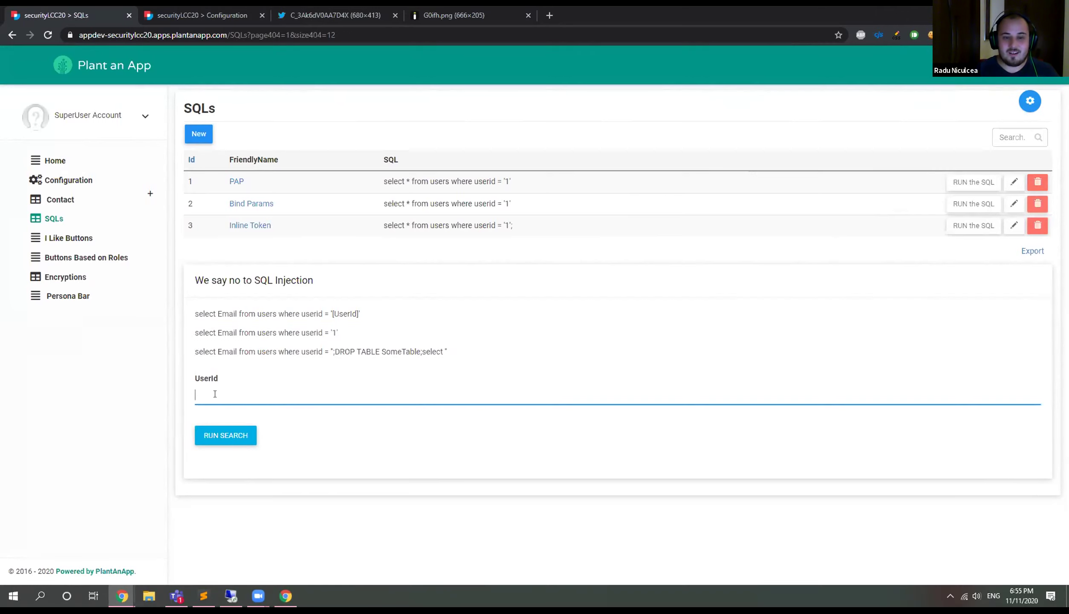
pyautogui.write('1')
pyautogui.click(222, 435)
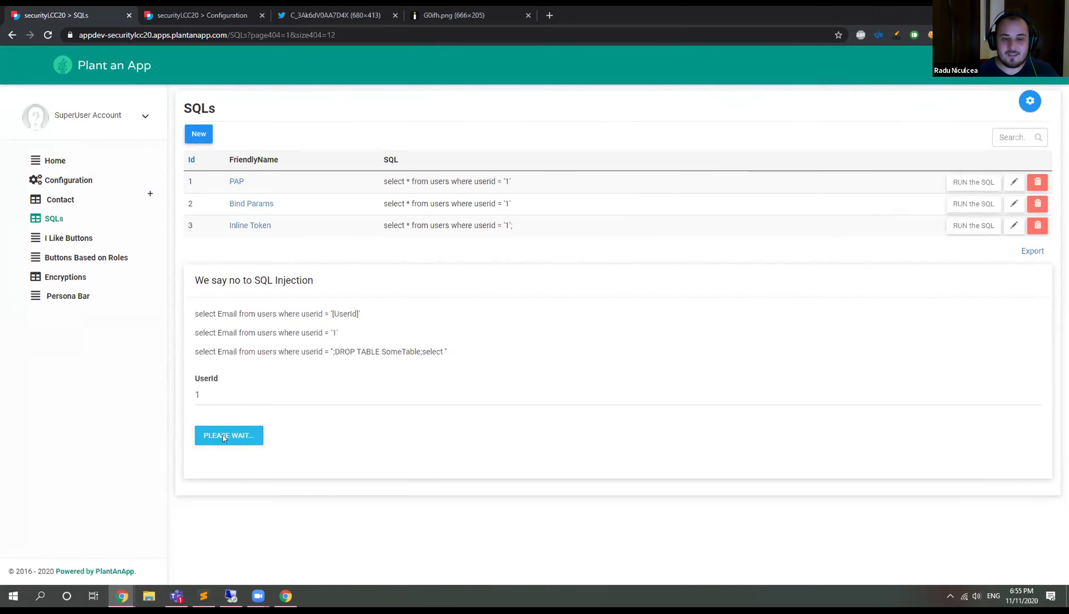
pyautogui.moveTo(598, 554); pyautogui.dragTo(691, 560)
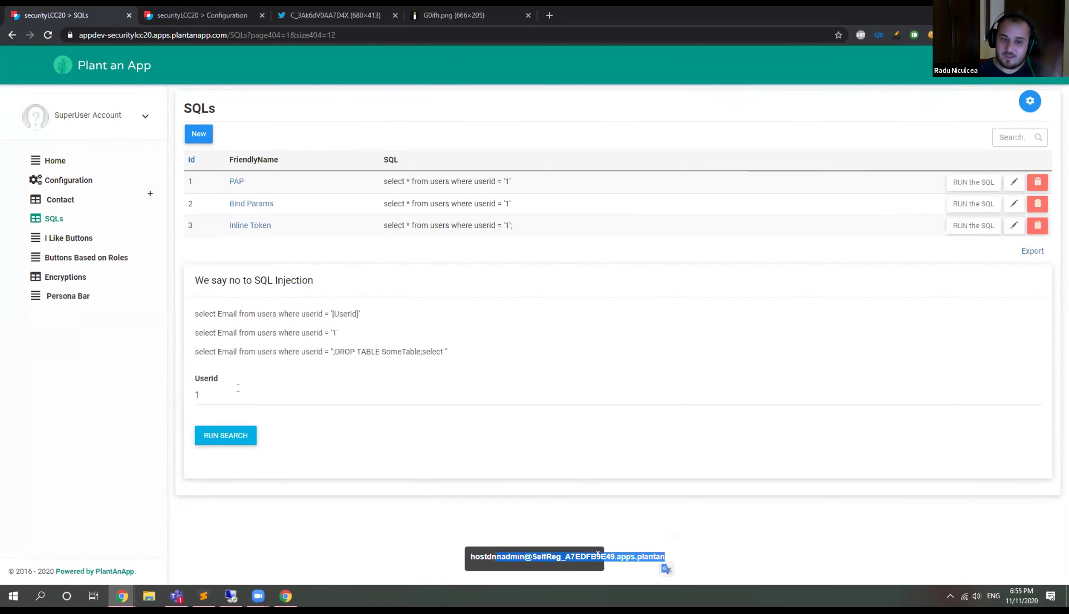
# Search again with UserId 2, then clear the UserId field.
pyautogui.doubleClick(220, 388)
pyautogui.write('2')
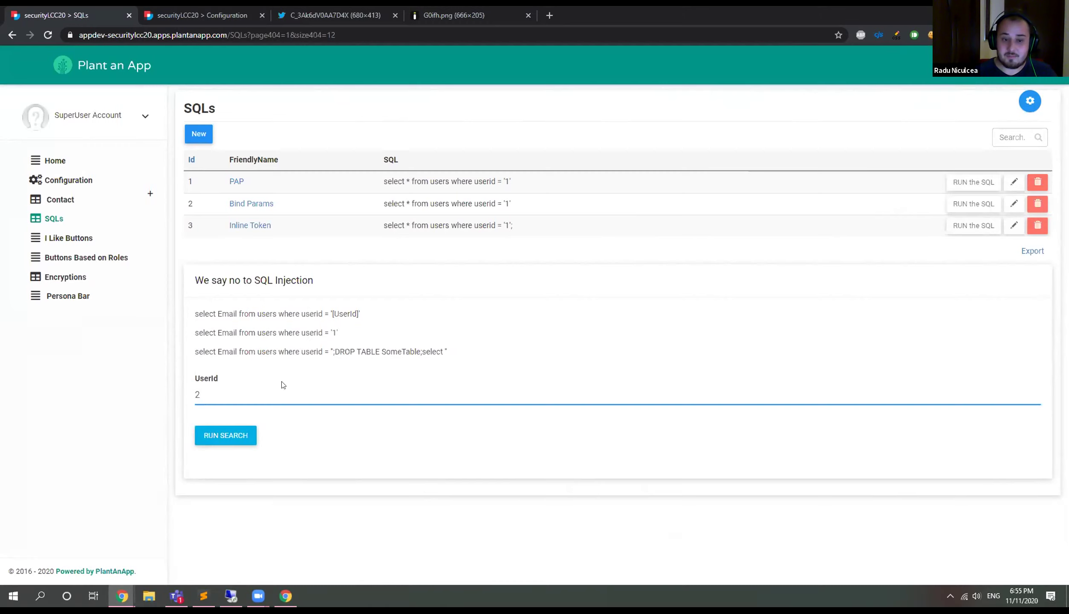
pyautogui.click(231, 442)
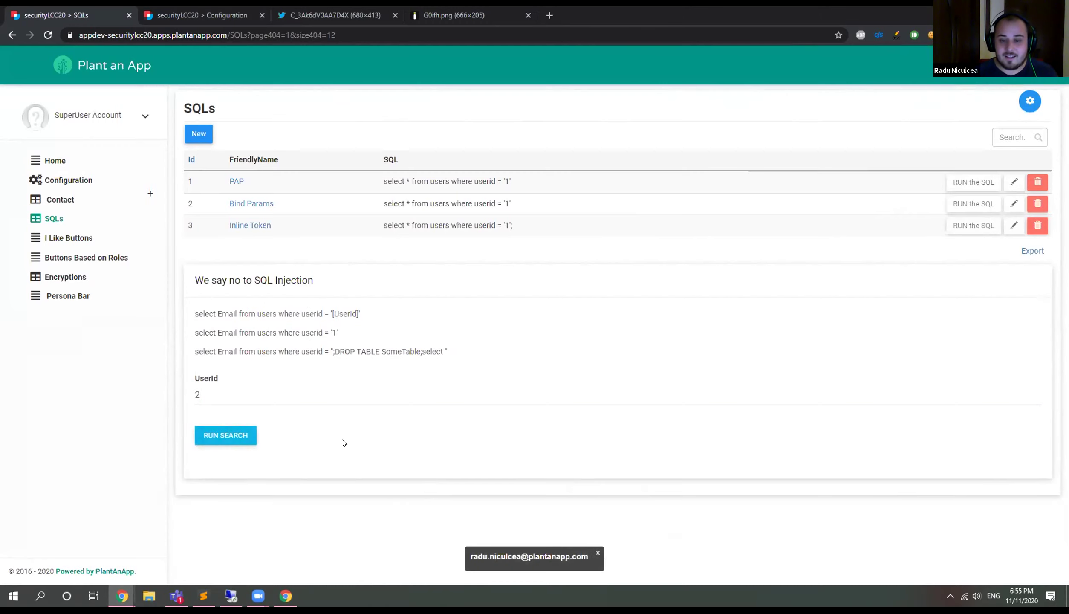
pyautogui.click(247, 393)
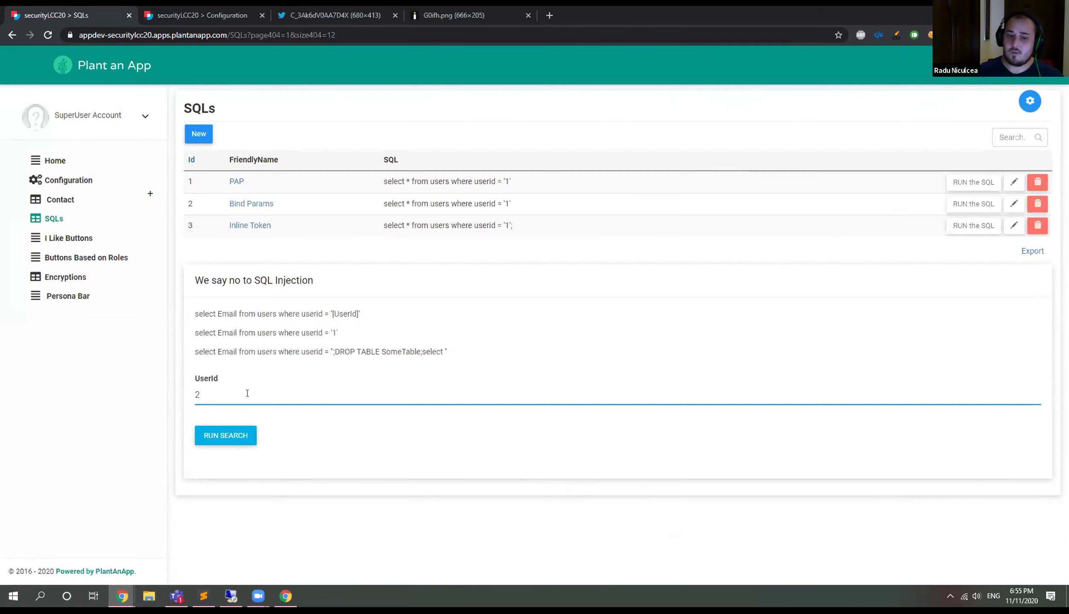
pyautogui.press('BackSpace')
# Search with UserId 'asdfkj asfd' to trigger the conversion error, then reload the page.
pyautogui.write('asd')
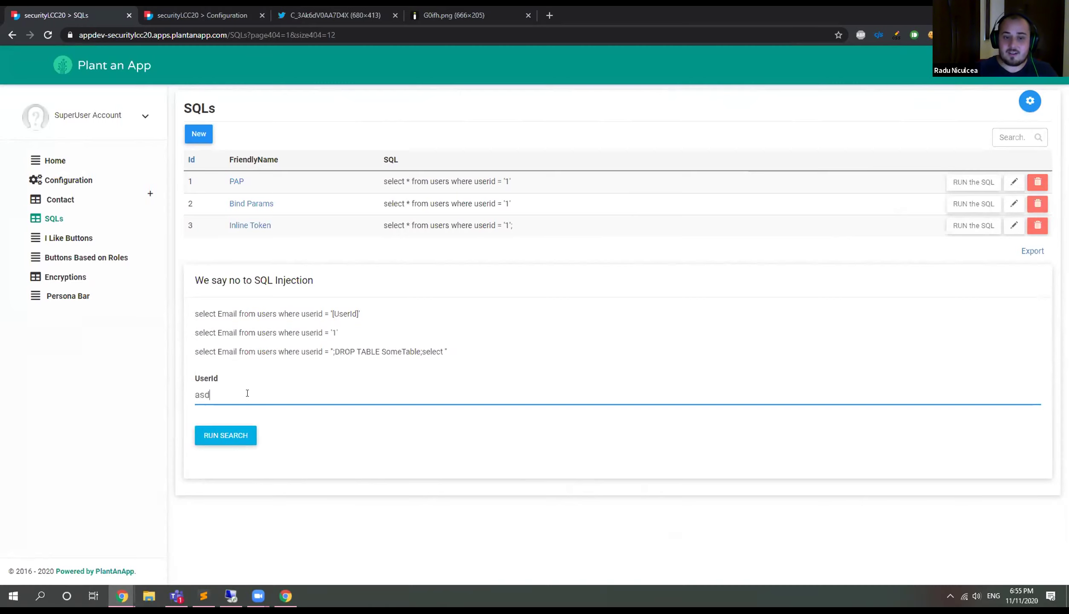
pyautogui.write('fkj asfd')
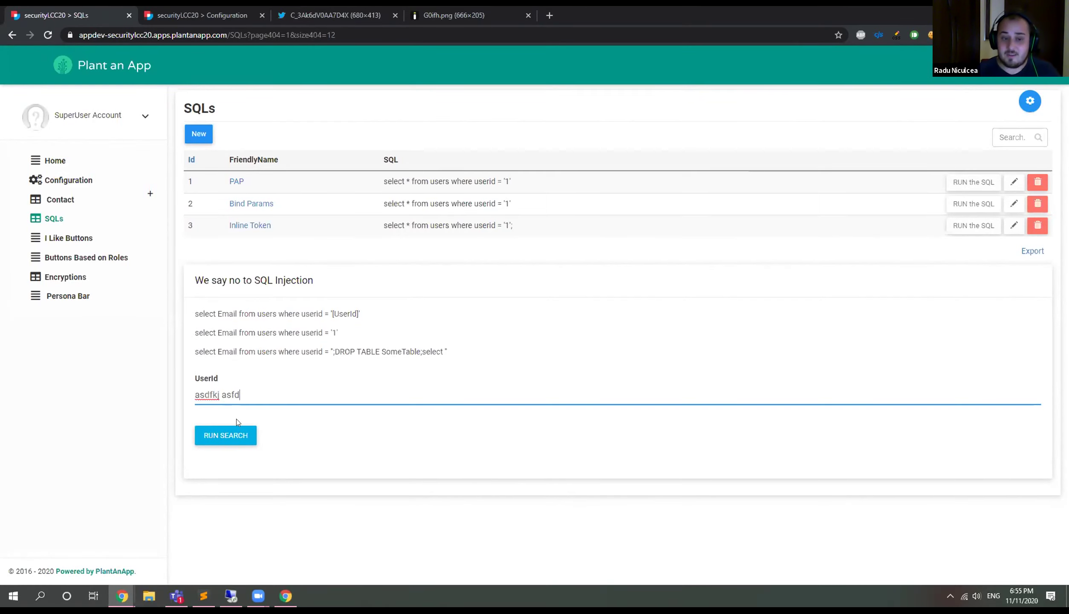
pyautogui.click(235, 432)
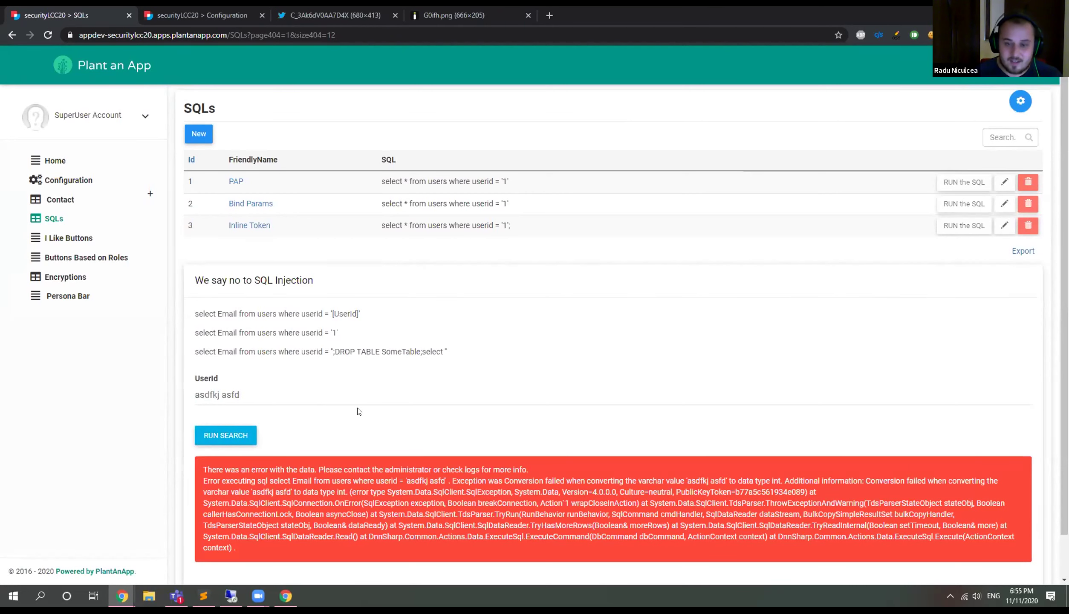
pyautogui.doubleClick(388, 478)
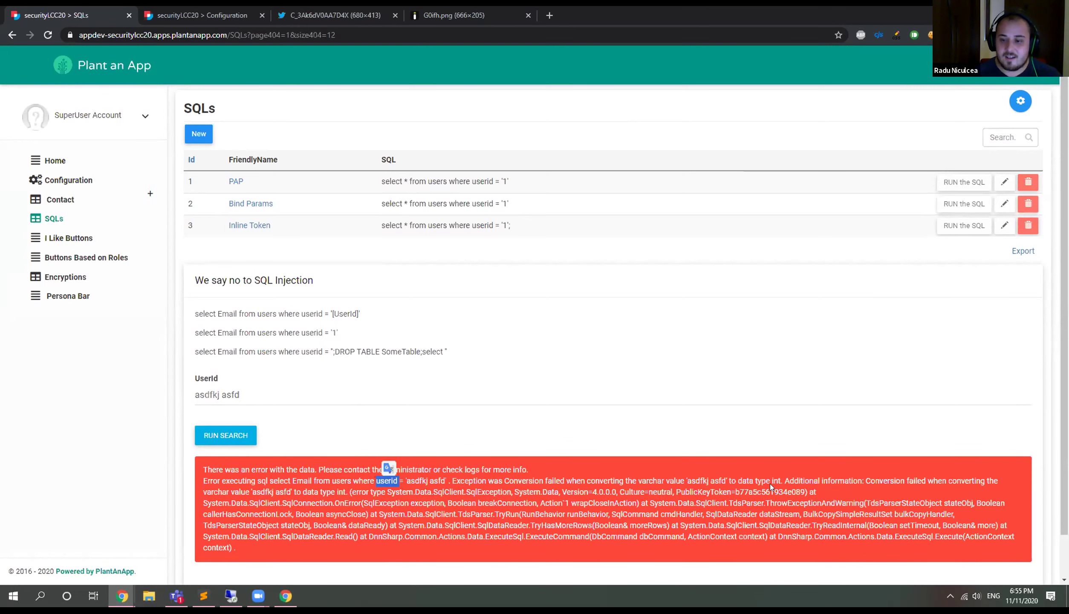
pyautogui.press('F5')
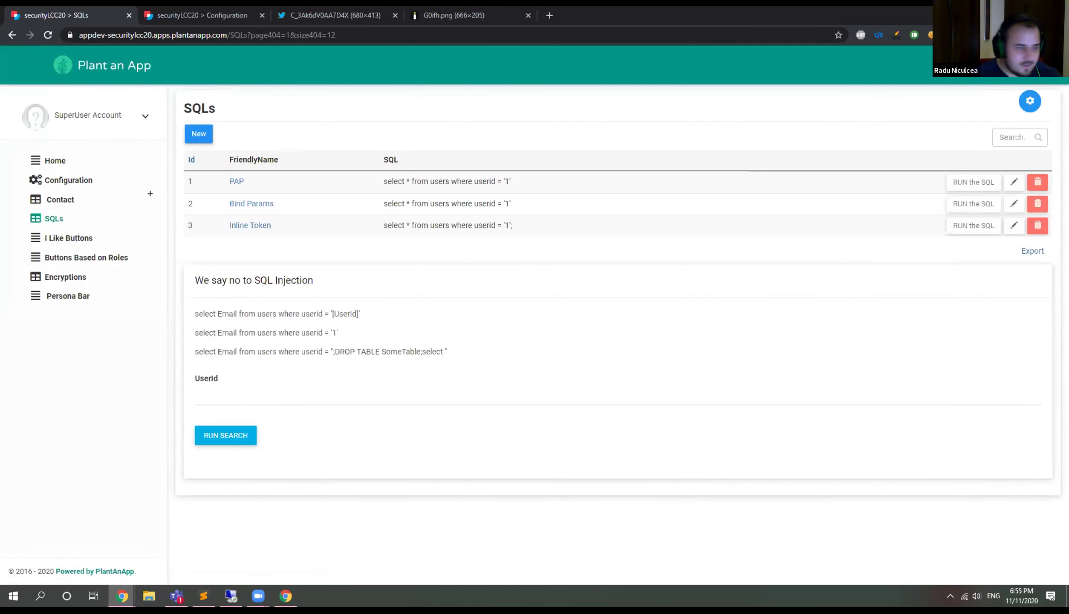
pyautogui.hotkey('alt', 'Tab')
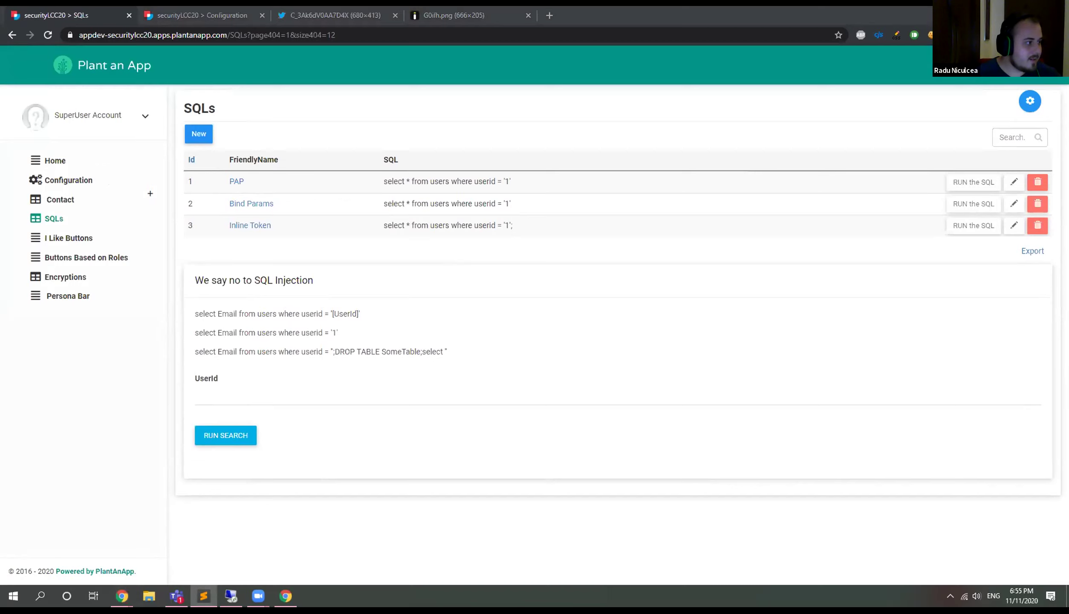
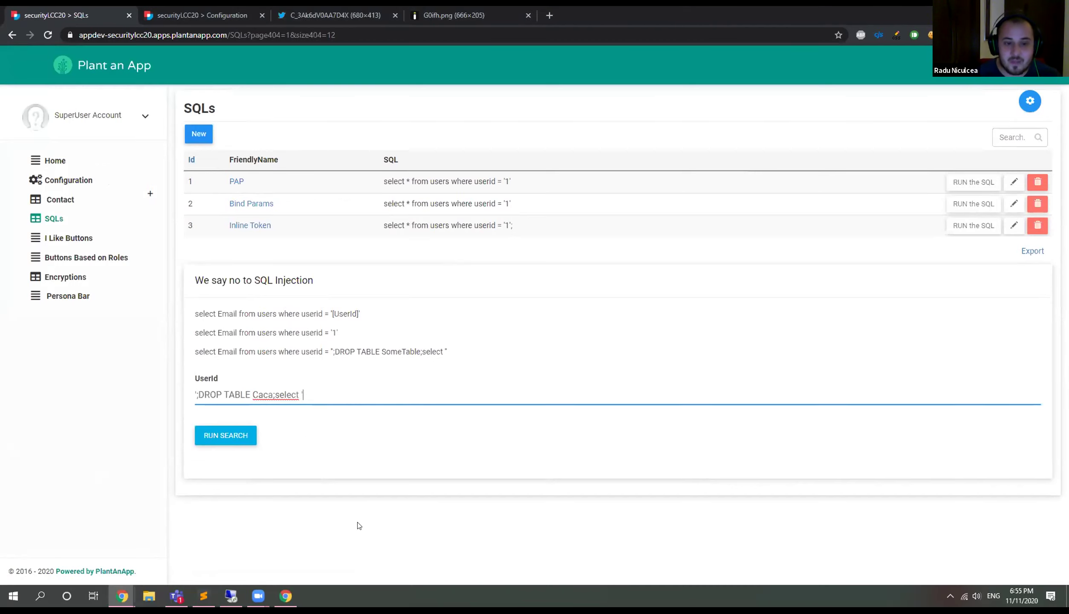
# Replace Caca in the UserId payload so it reads ';DROP TABLE SomeTable;select '.
pyautogui.doubleClick(254, 395)
pyautogui.write('Users')
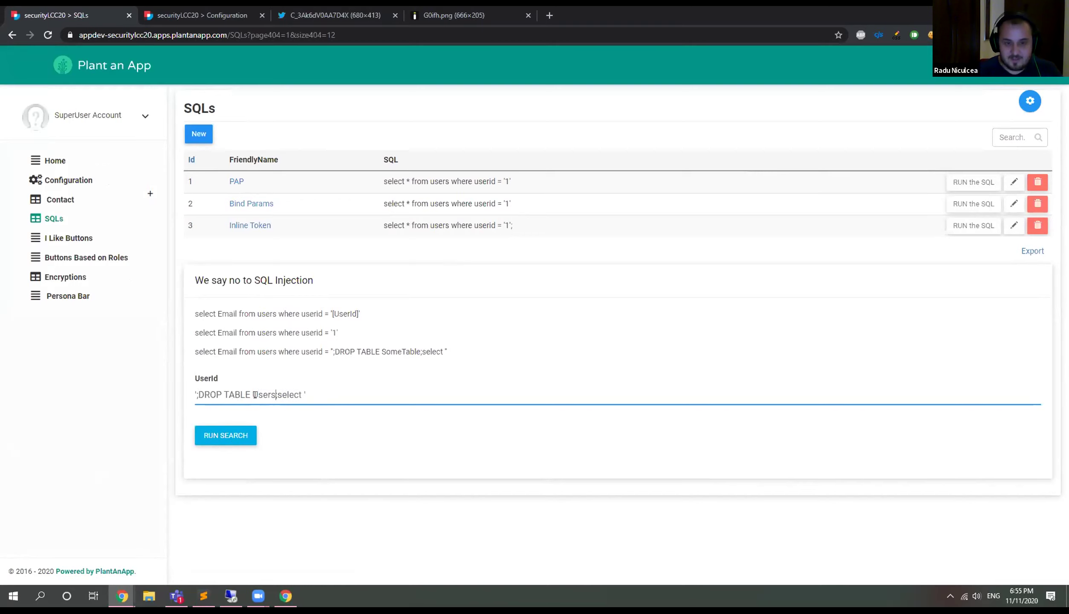
pyautogui.press('BackSpace')
pyautogui.press('BackSpace')
pyautogui.press('BackSpace')
pyautogui.press('BackSpace')
pyautogui.press('BackSpace')
pyautogui.write('Sp,m')
pyautogui.press('BackSpace')
pyautogui.press('BackSpace')
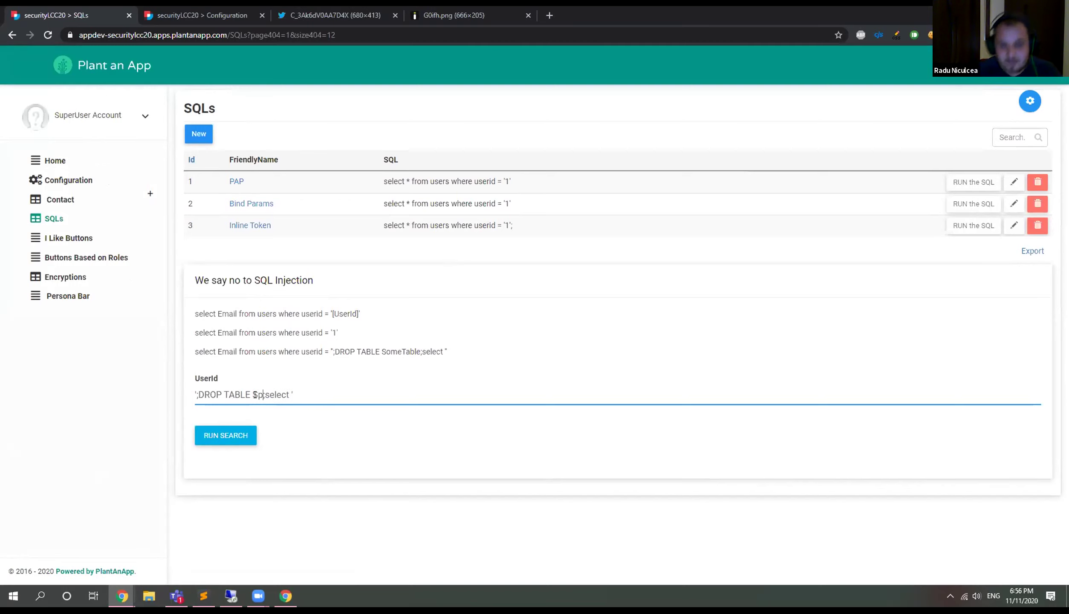
pyautogui.press('BackSpace')
pyautogui.write('omeTa')
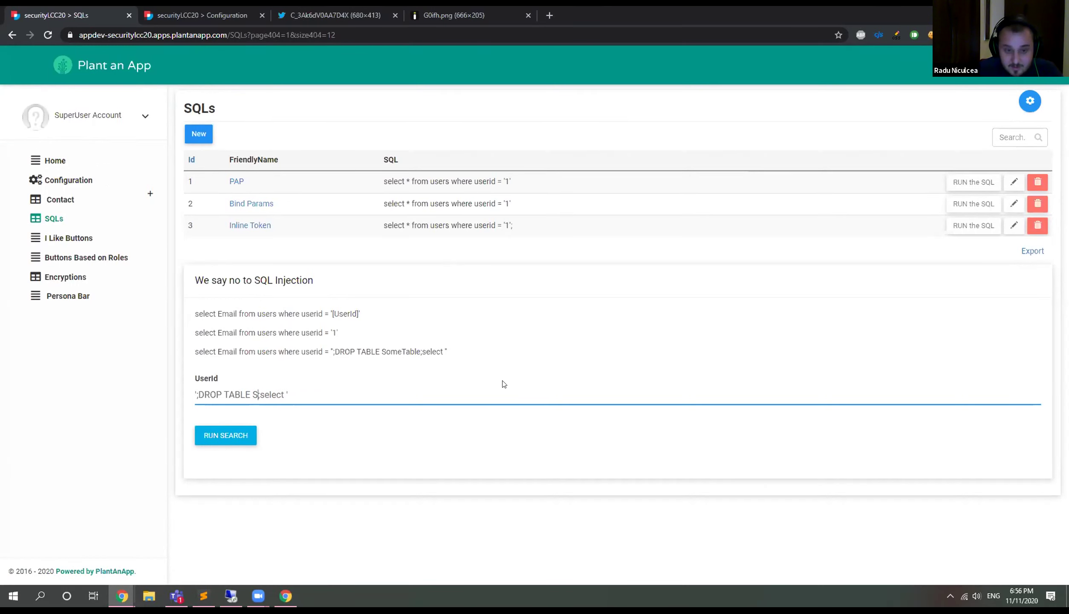
pyautogui.write('ble')
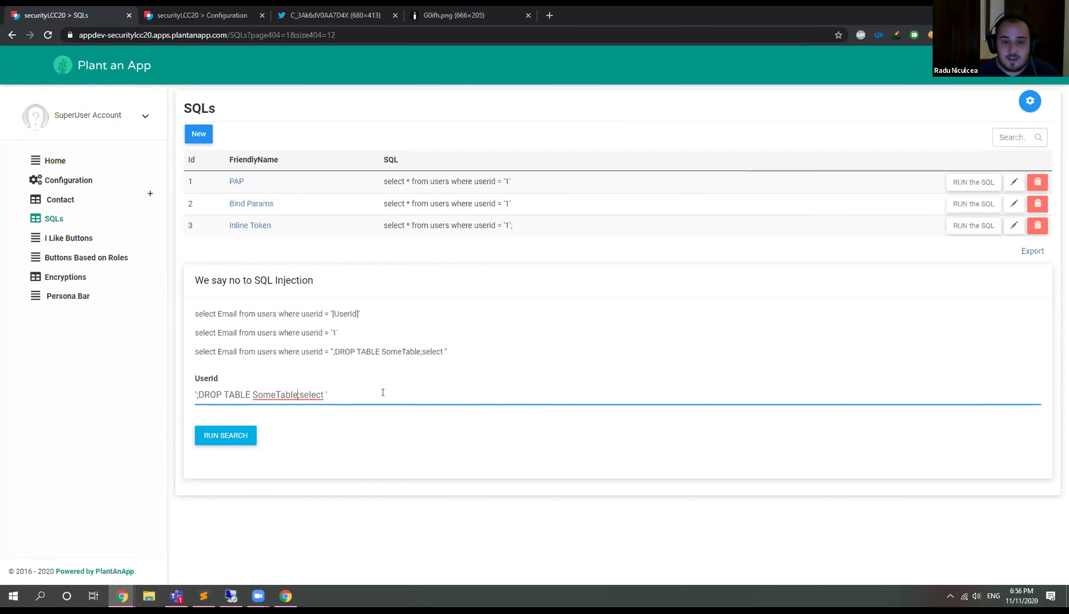
# Copy the generated query containing DROP TABLE SomeTable and switch to the remote SSMS session.
pyautogui.moveTo(357, 314); pyautogui.dragTo(195, 350)
pyautogui.hotkey('ctrl', 'c')
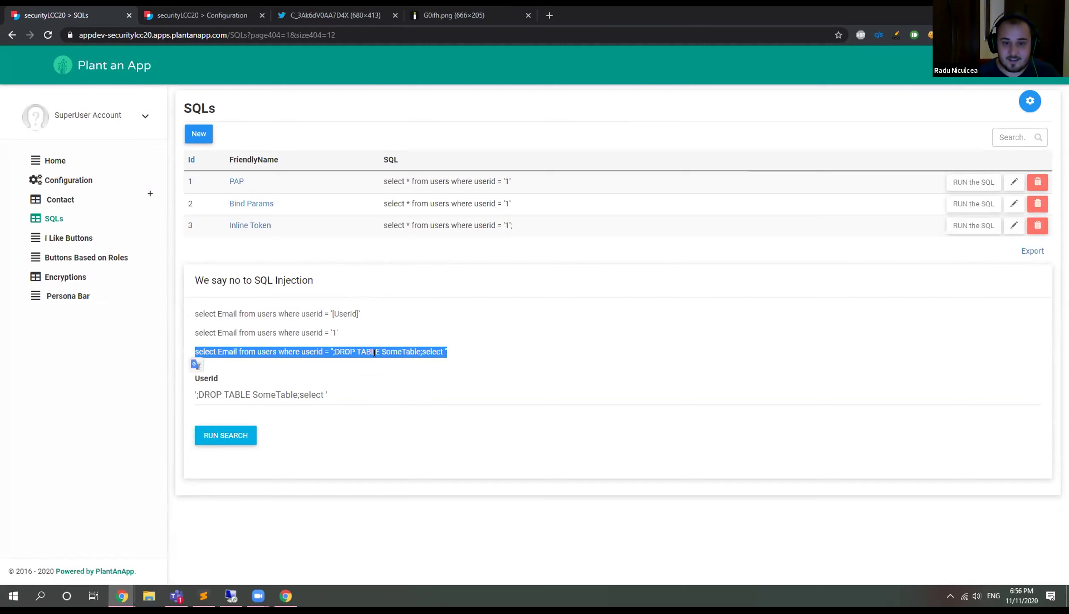
pyautogui.click(68, 296)
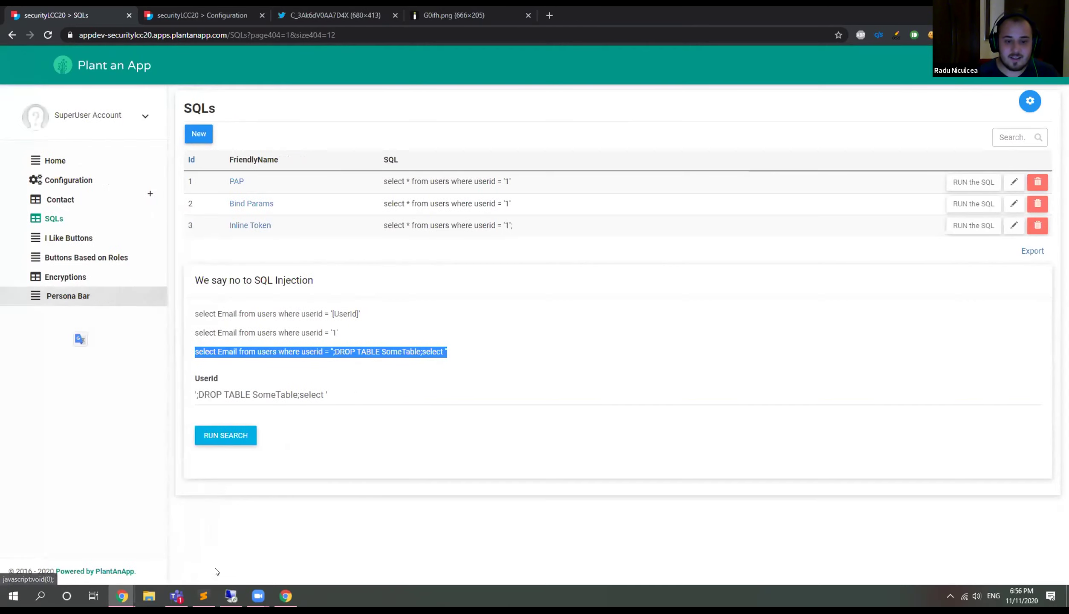
pyautogui.click(230, 596)
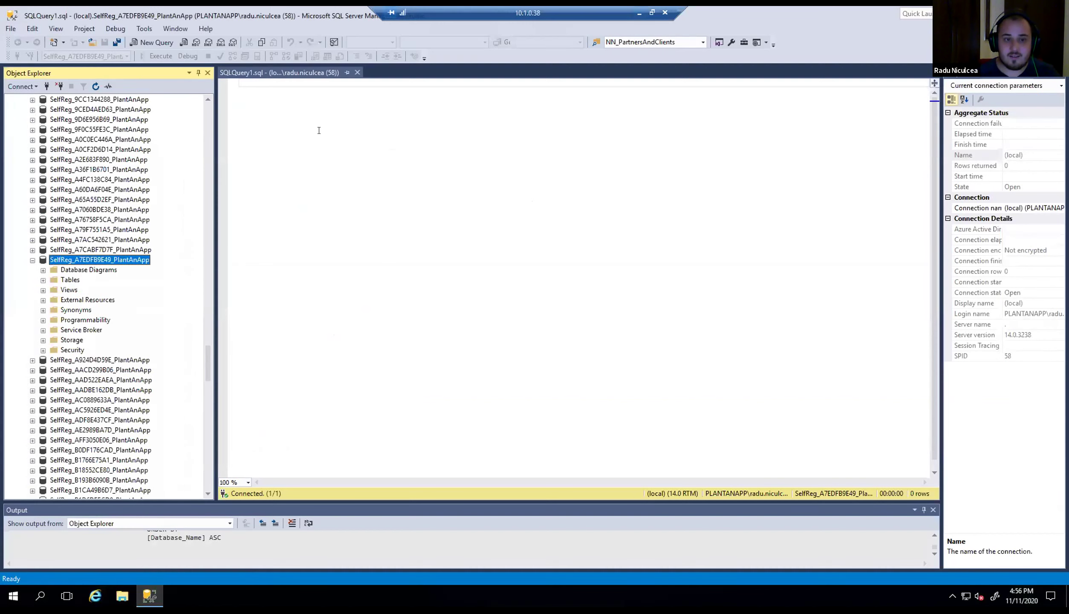
# Paste the injected query into the SSMS editor and put DROP TABLE SomeTable on its own line.
pyautogui.click(319, 130)
pyautogui.hotkey('ctrl', 'v')
pyautogui.click(402, 83)
pyautogui.press('Return')
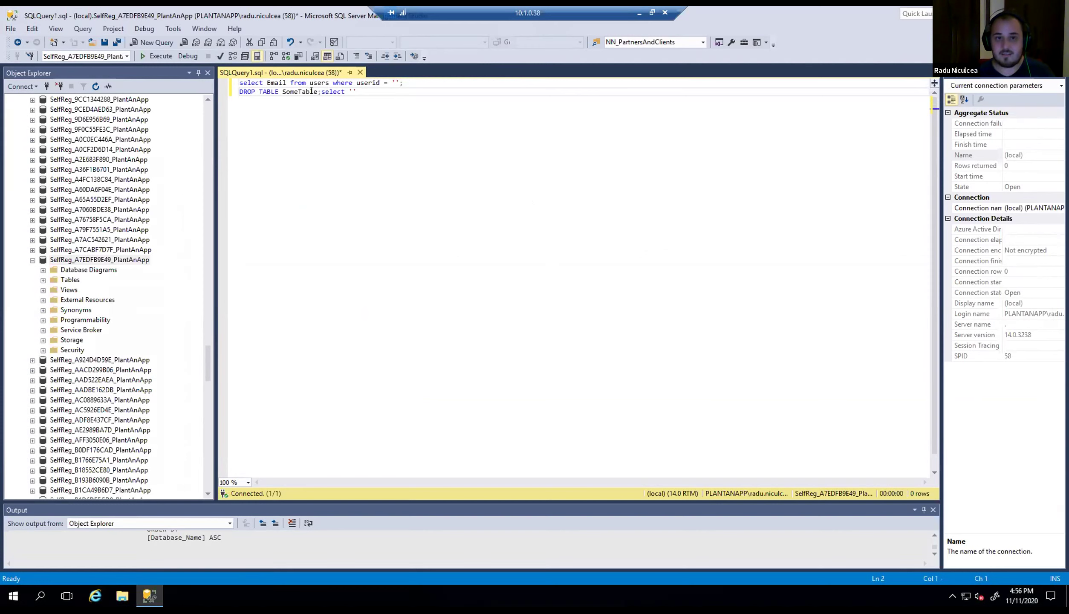
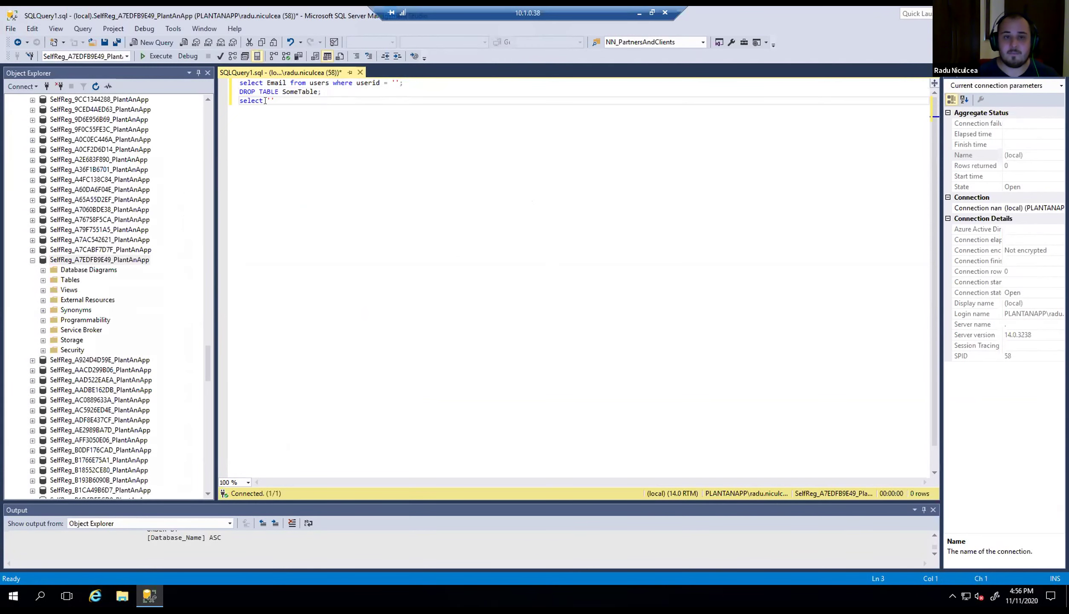
# Run the DROP TABLE SomeTable query, get error 3701 (table missing), then minimize the remote desktop.
pyautogui.doubleClick(300, 91)
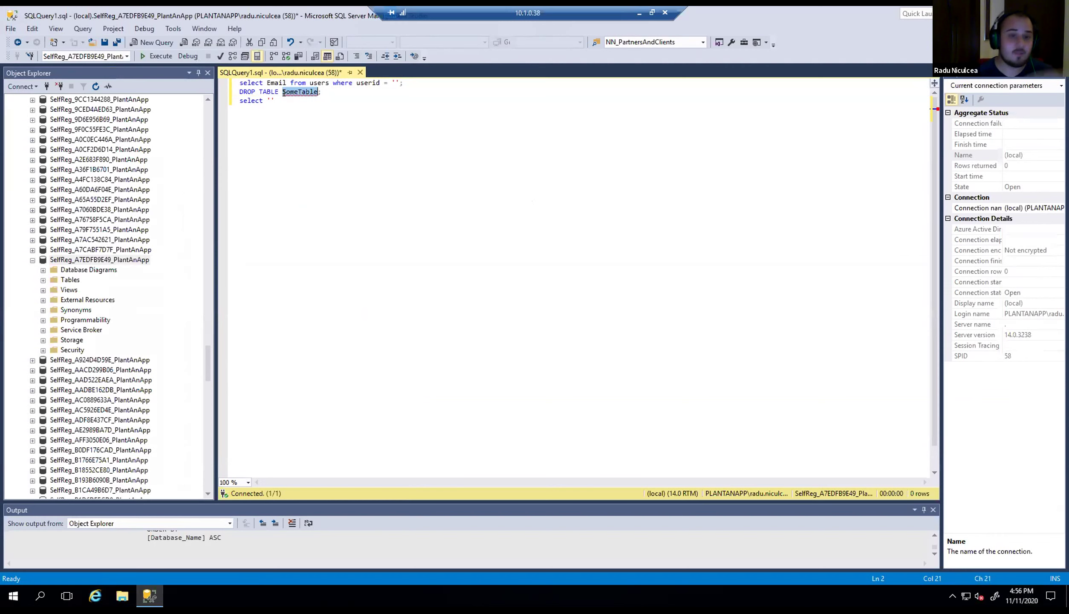
pyautogui.press('Down')
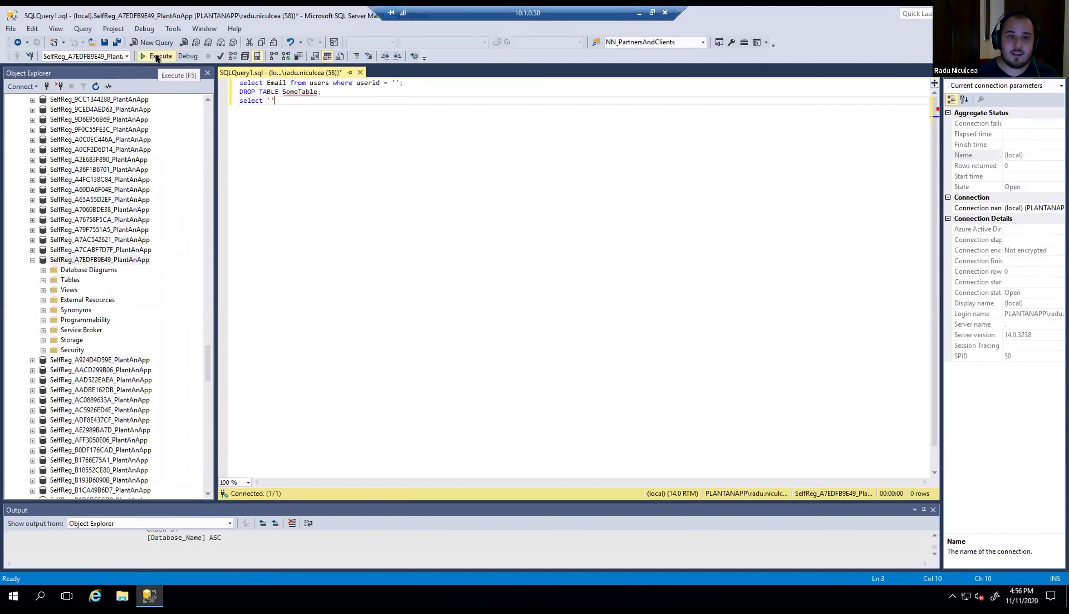
pyautogui.click(156, 56)
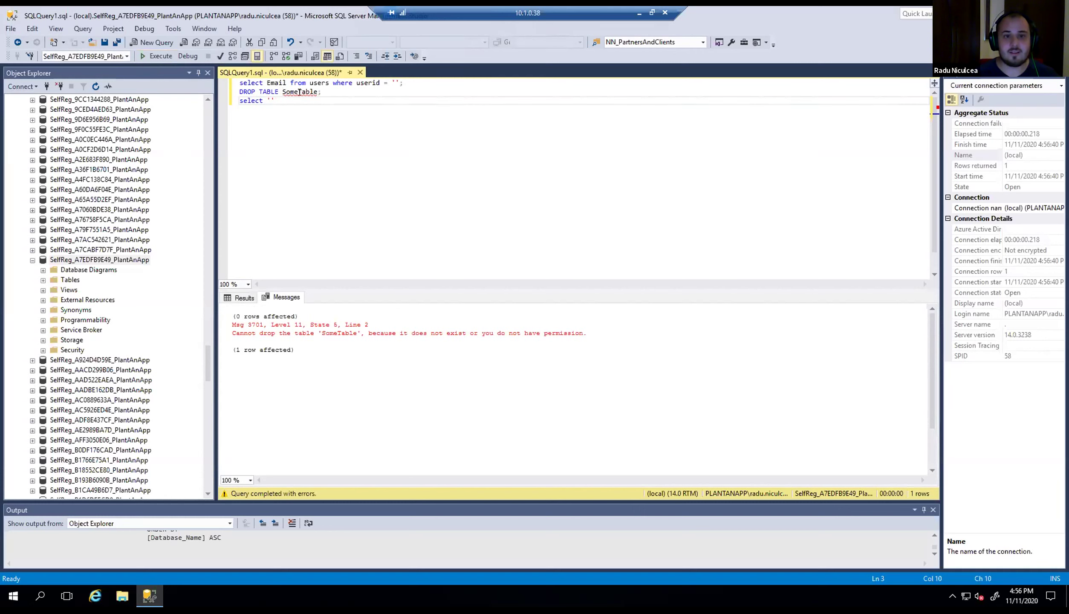
pyautogui.moveTo(299, 91)
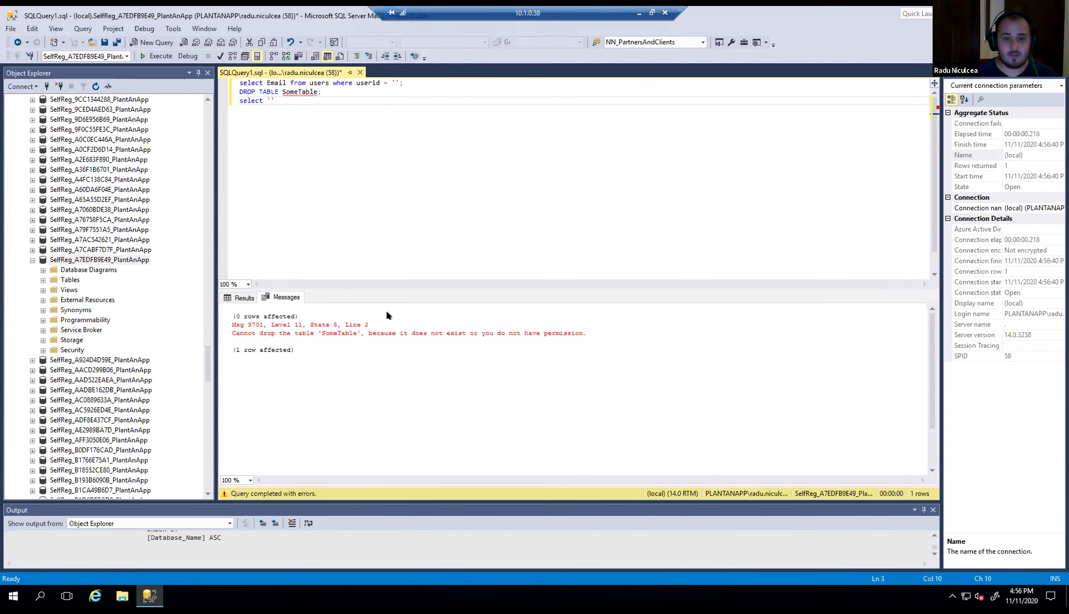
pyautogui.click(639, 12)
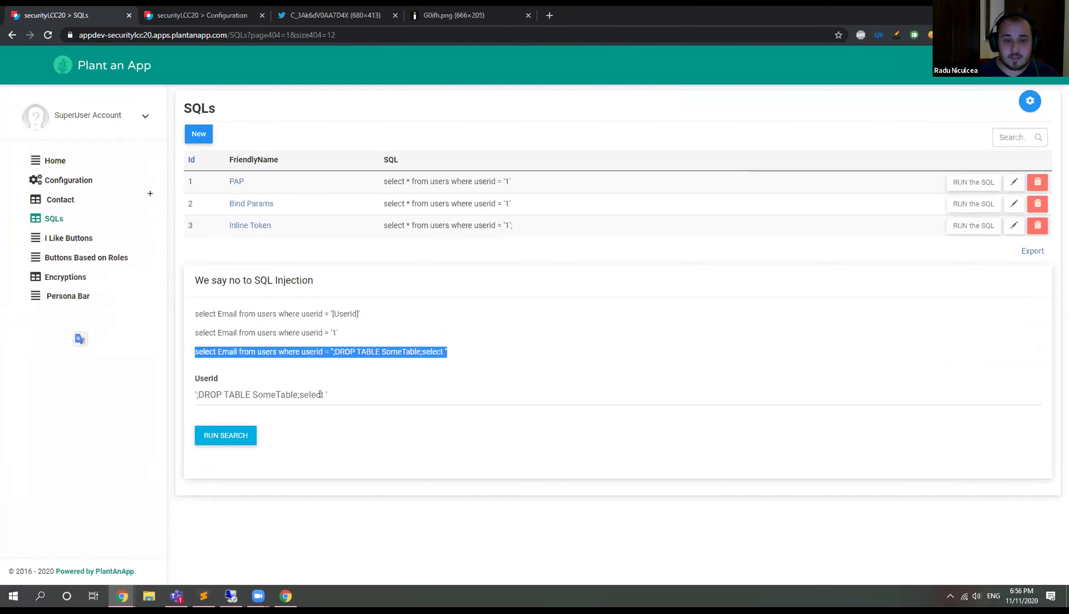
# Search with the DROP TABLE payload as UserId, triggering a red conversion-failed error.
pyautogui.click(294, 433)
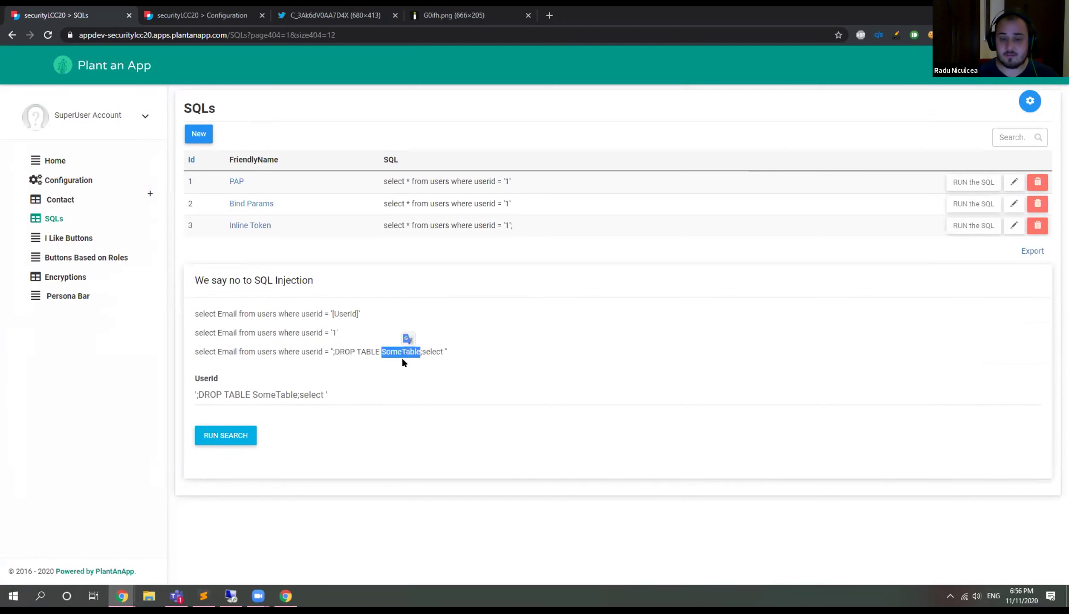
pyautogui.click(243, 434)
# Highlight the varchar value ';DROP TABLE SomeTable;select ' in the red conversion error message.
pyautogui.scroll(-1, 518, 299)
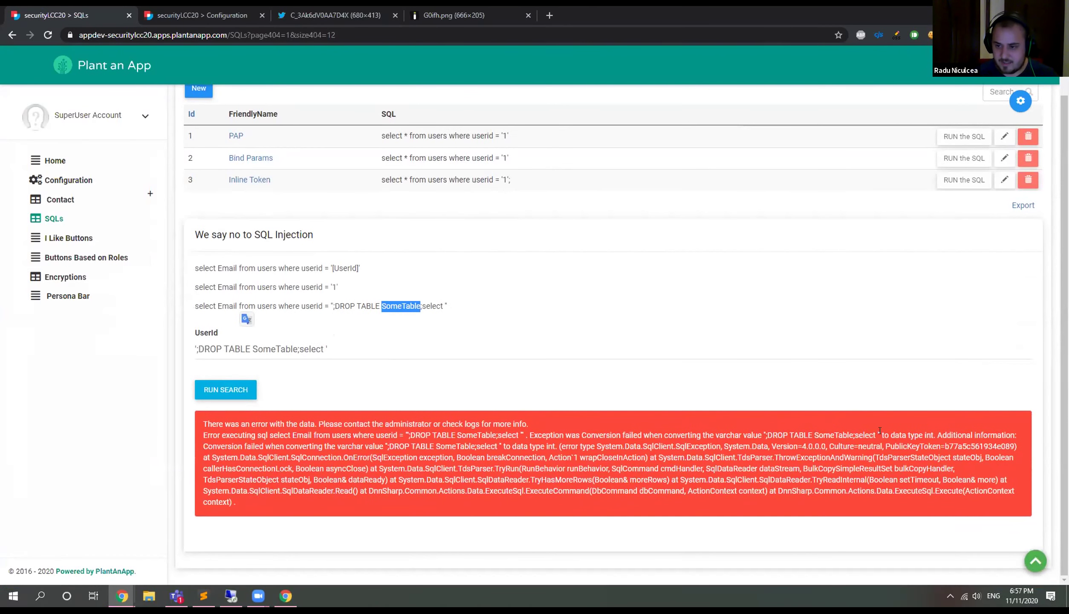
pyautogui.moveTo(879, 437); pyautogui.dragTo(879, 437)
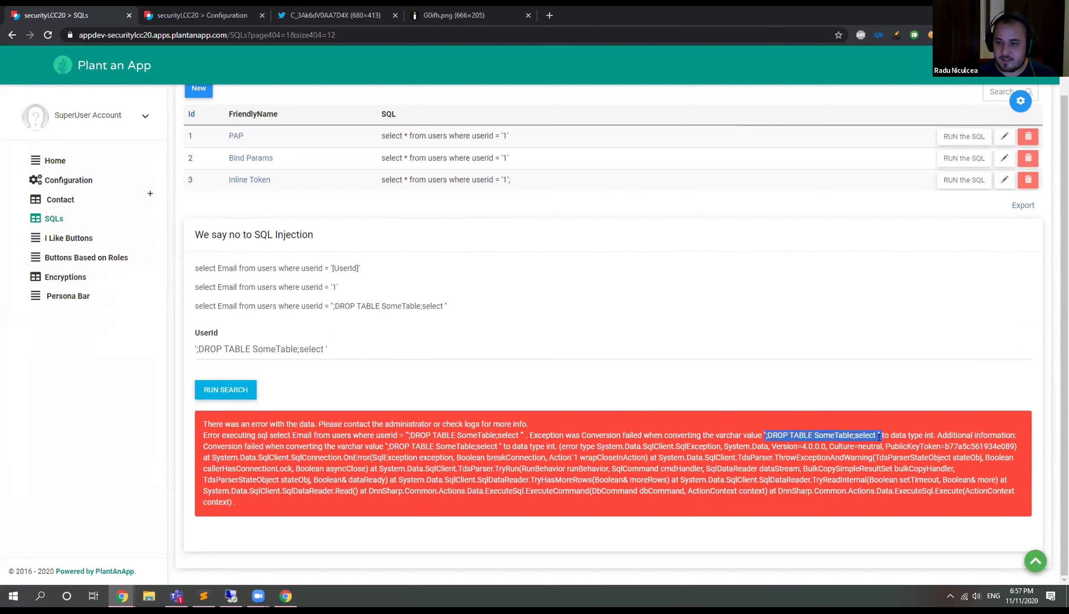
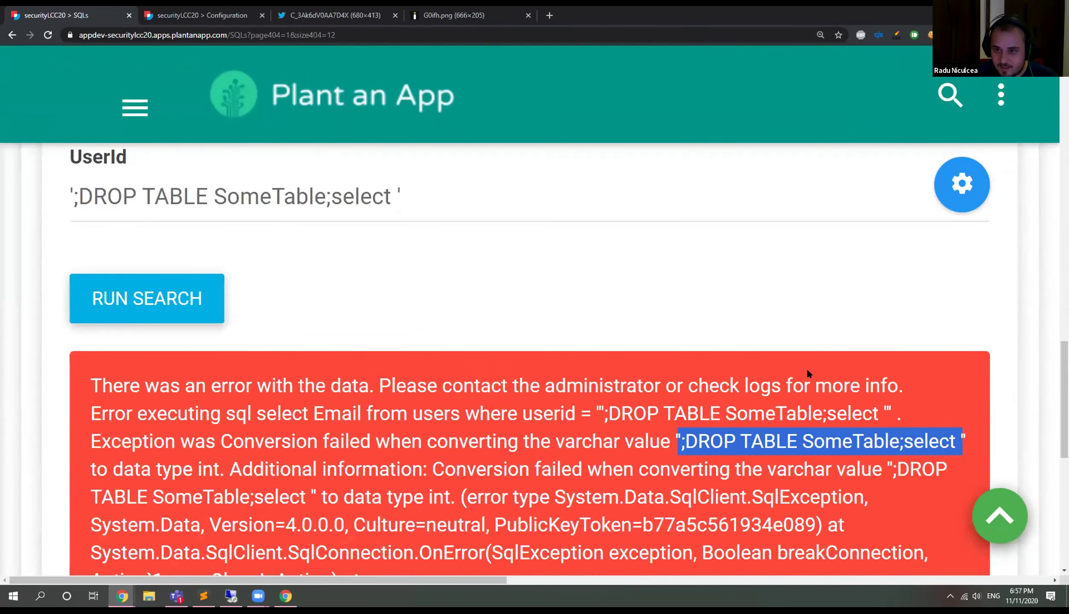
# Highlight the quotes around the injected ;DROP value in the error text, then restore normal page zoom.
pyautogui.scroll(-1, 807, 371)
pyautogui.click(681, 333)
pyautogui.moveTo(675, 334); pyautogui.dragTo(678, 335)
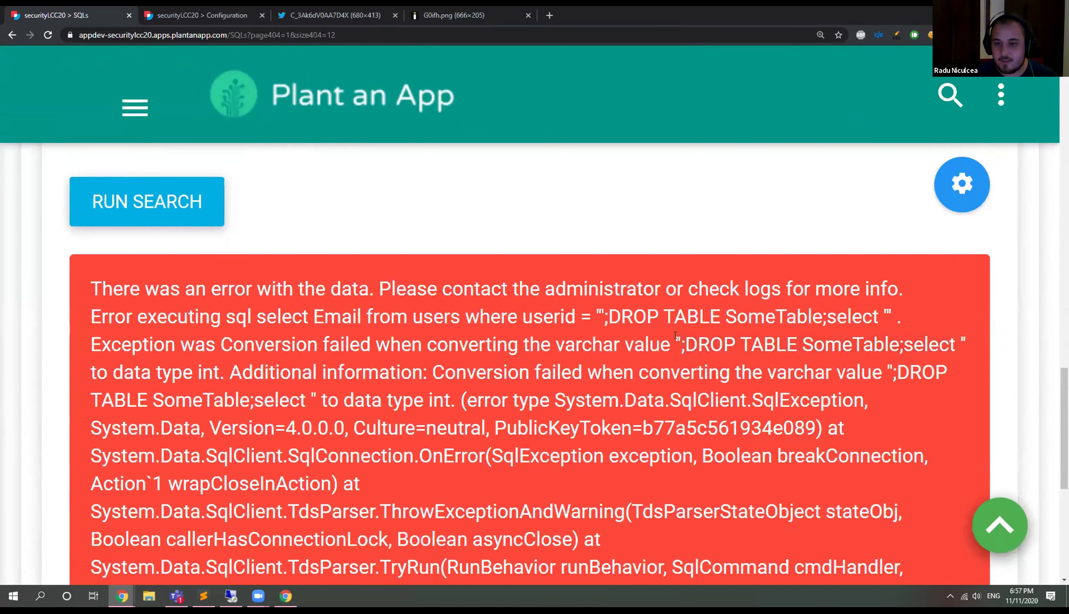
pyautogui.moveTo(678, 336); pyautogui.dragTo(674, 335)
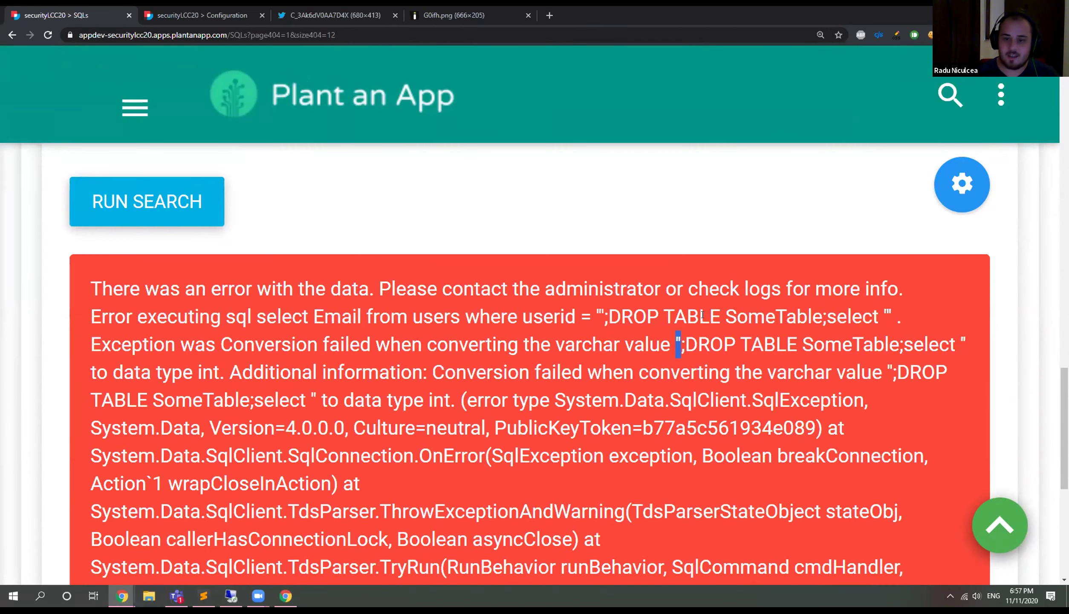
pyautogui.hotkey('ctrl', '-')
pyautogui.hotkey('ctrl', '-')
pyautogui.hotkey('ctrl', '-')
pyautogui.hotkey('ctrl', '-')
pyautogui.hotkey('ctrl', '-')
pyautogui.hotkey('ctrl', '-')
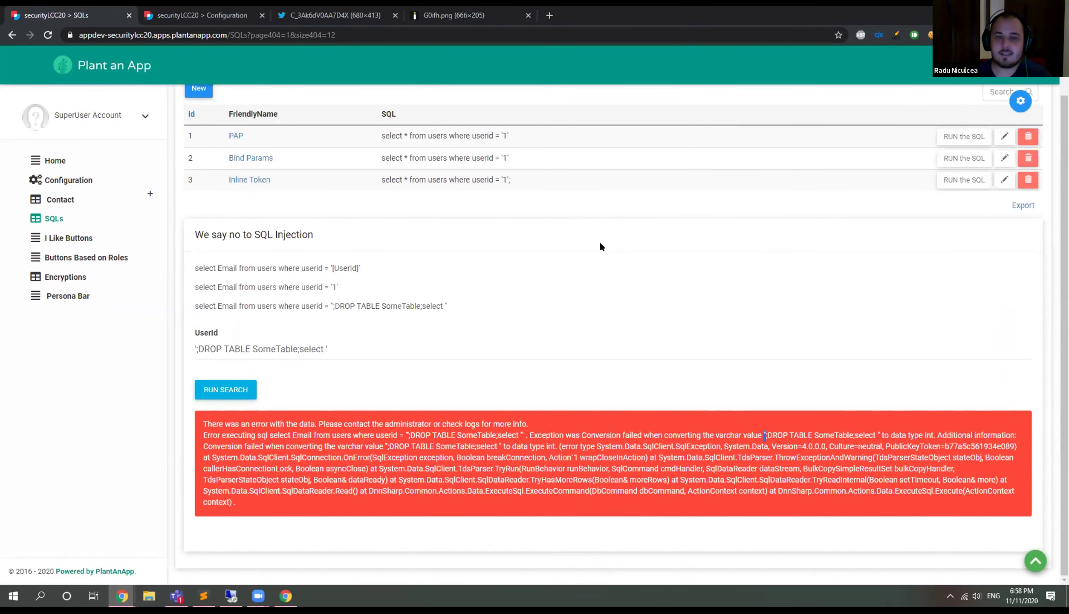
# Run the first-row PAP query, select the Bind Params query text, and bring up customization options.
pyautogui.scroll(1, 518, 261)
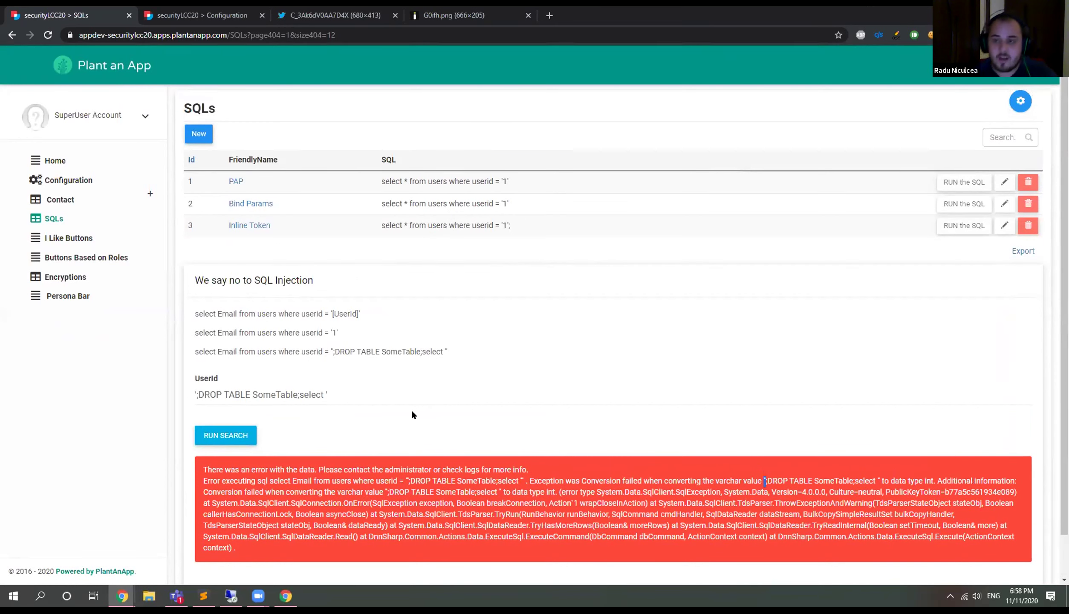
pyautogui.click(953, 181)
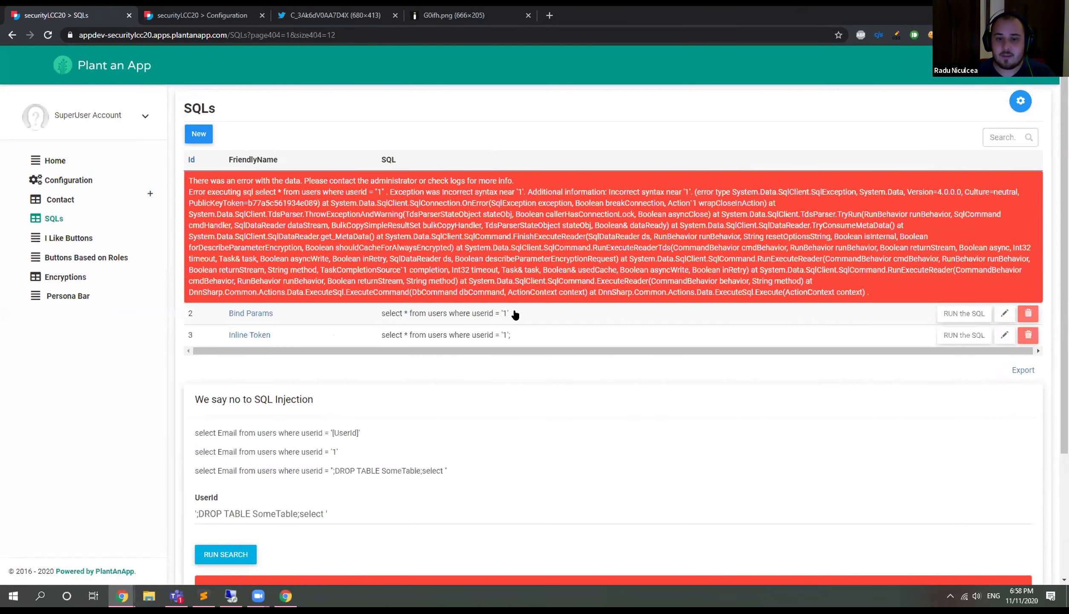
pyautogui.tripleClick(518, 314)
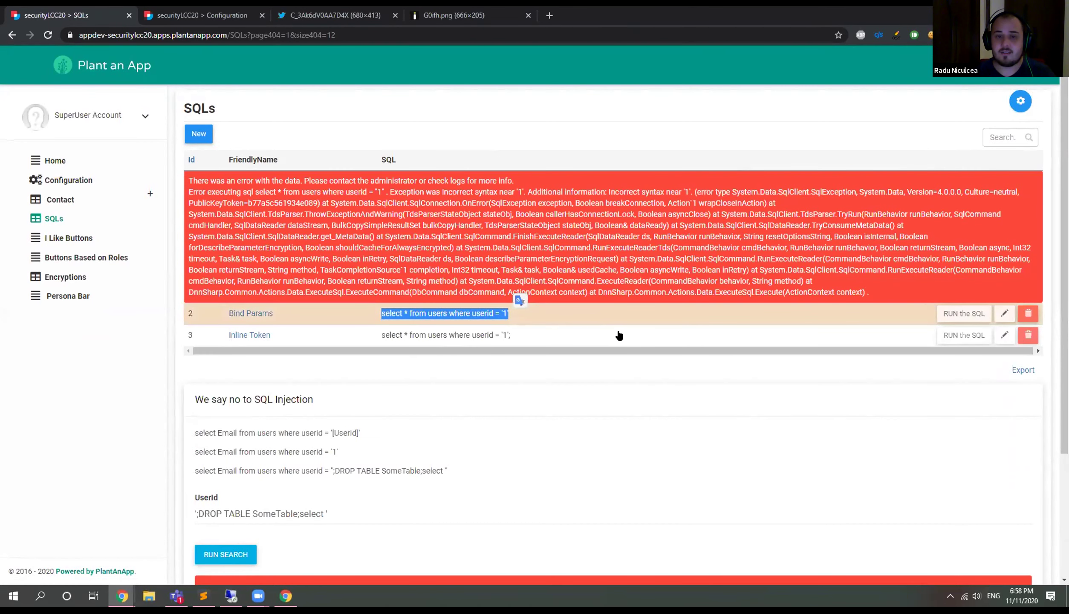
pyautogui.click(1021, 101)
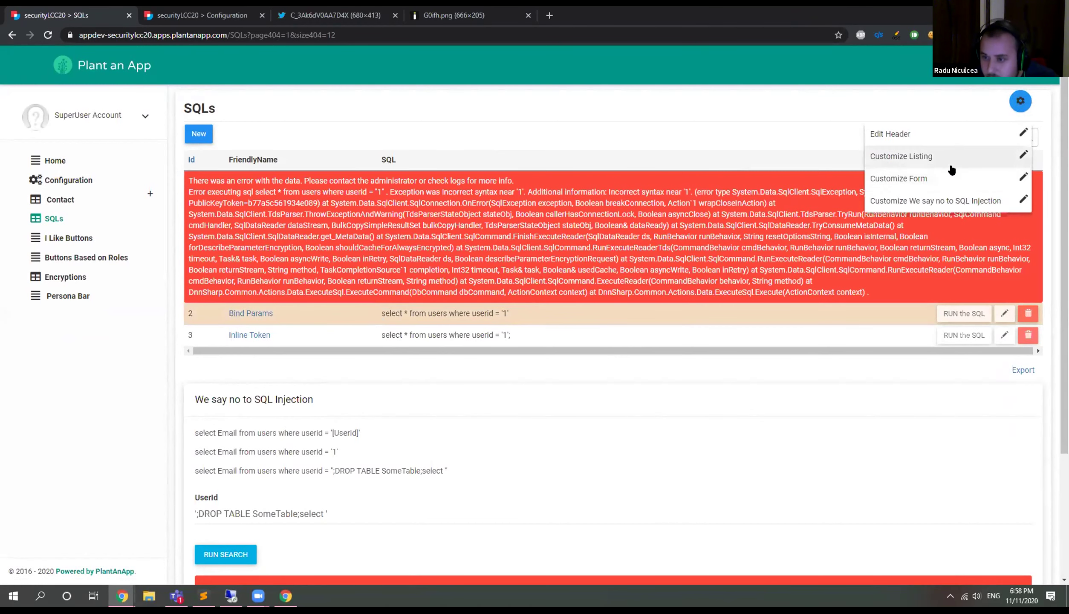
pyautogui.click(952, 167)
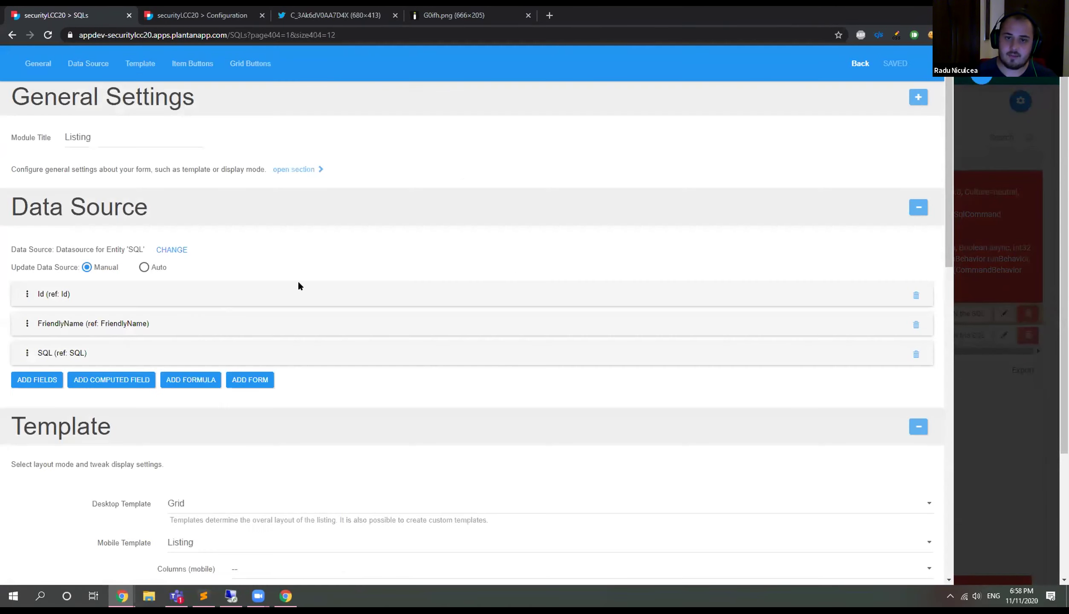
pyautogui.scroll(-12, 83, 354)
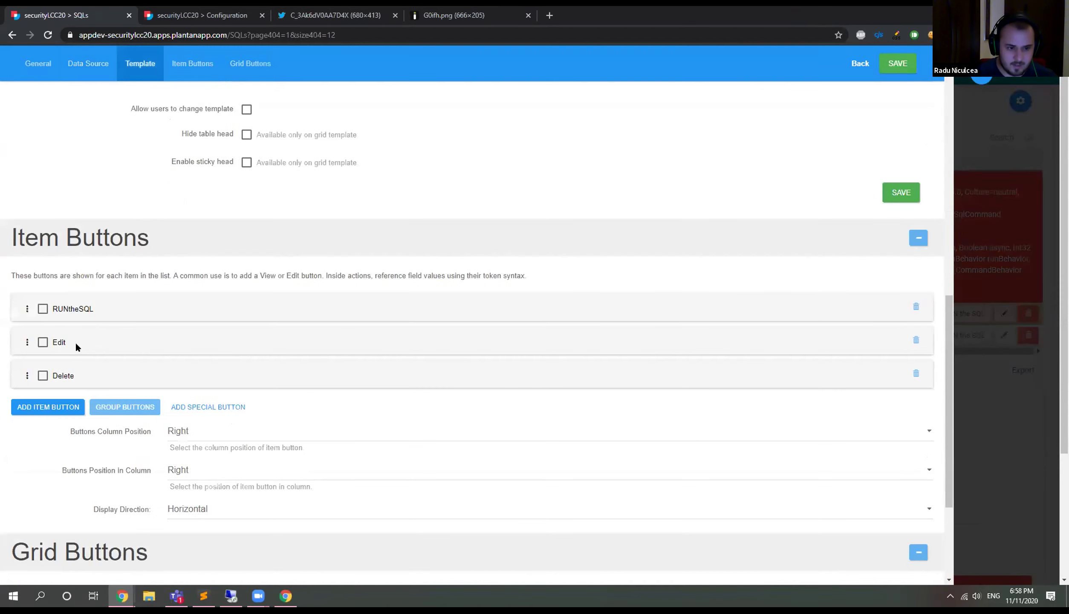
pyautogui.click(71, 310)
pyautogui.scroll(-10, 250, 328)
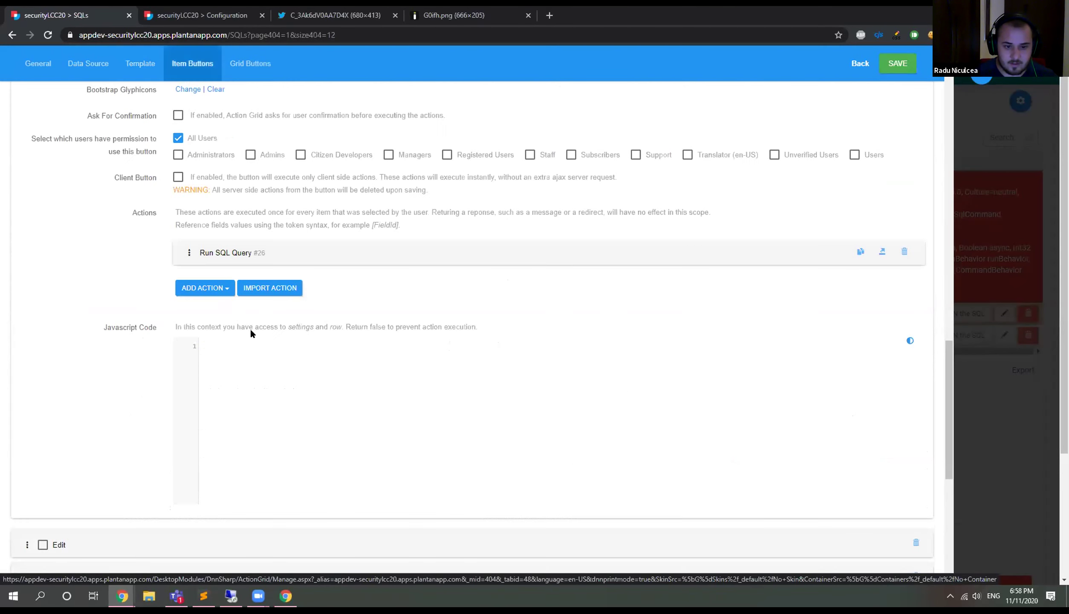
pyautogui.click(239, 254)
pyautogui.scroll(-5, 254, 285)
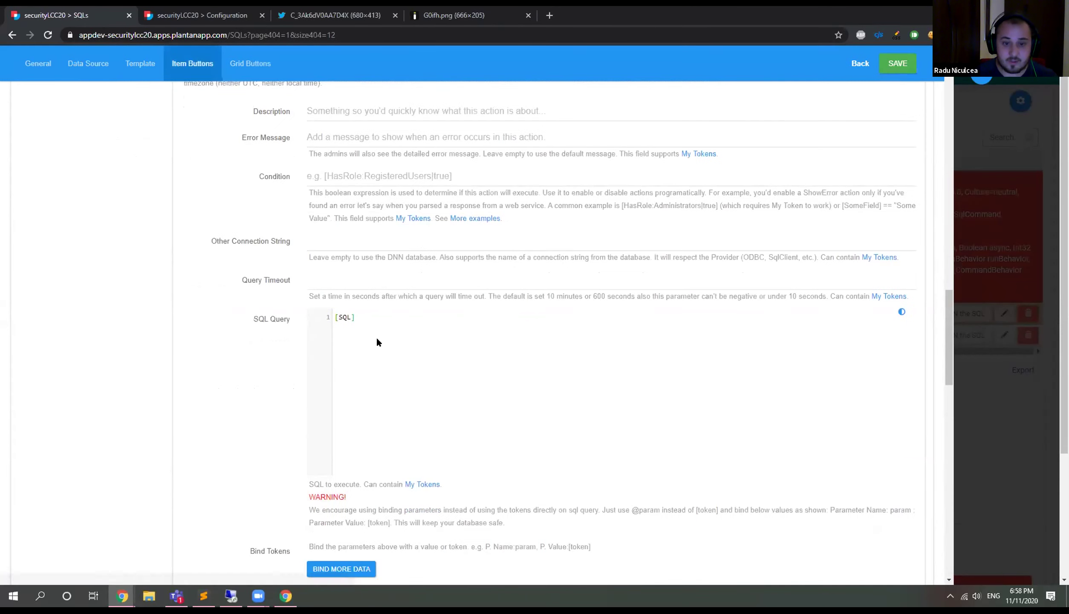
pyautogui.hotkey('ctrl', 'a')
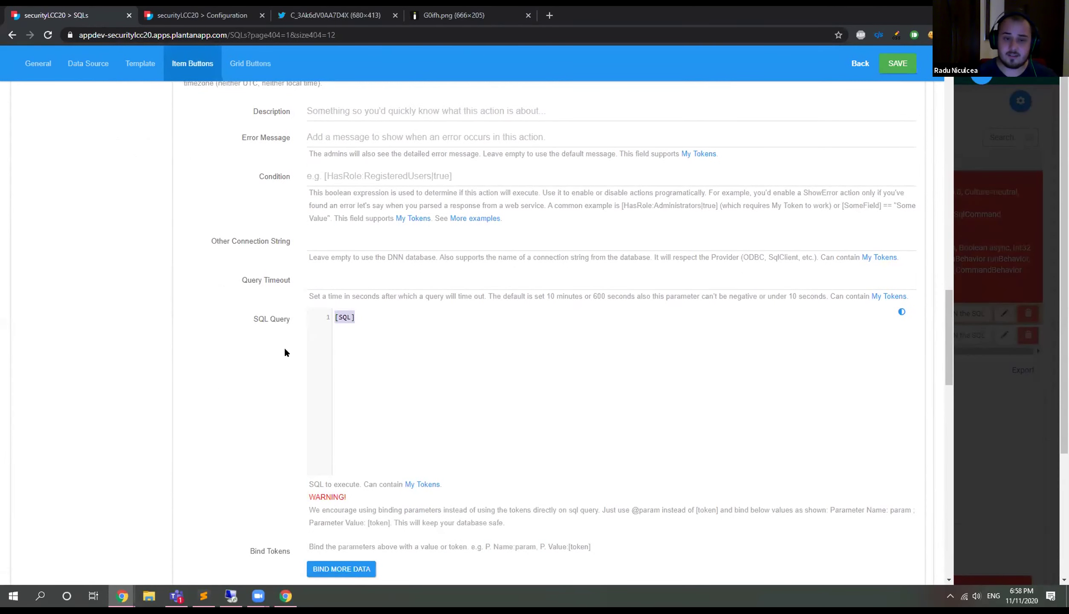
pyautogui.click(385, 335)
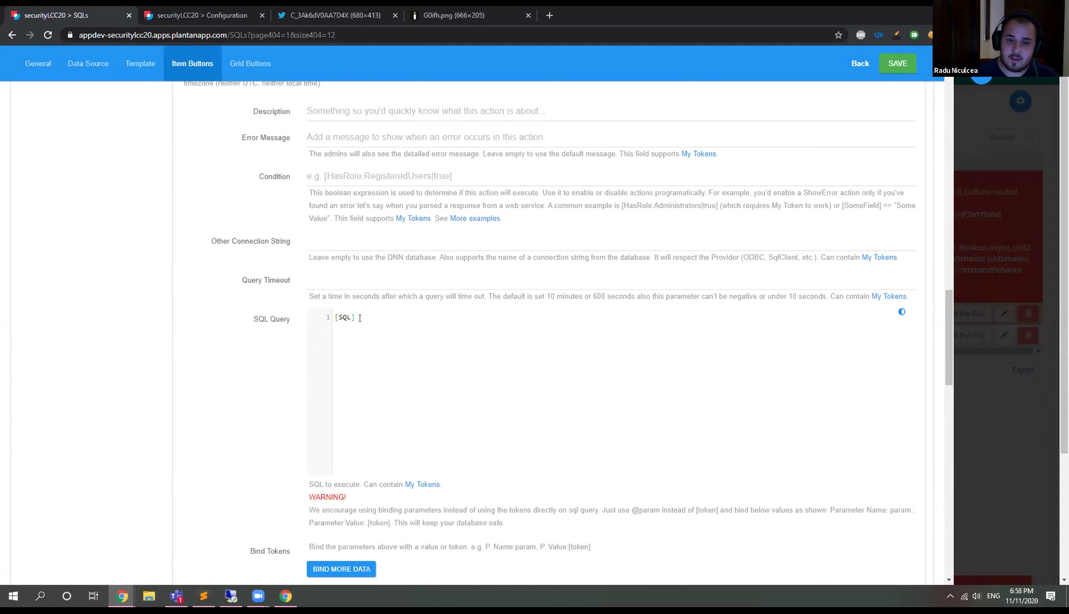
pyautogui.click(315, 317)
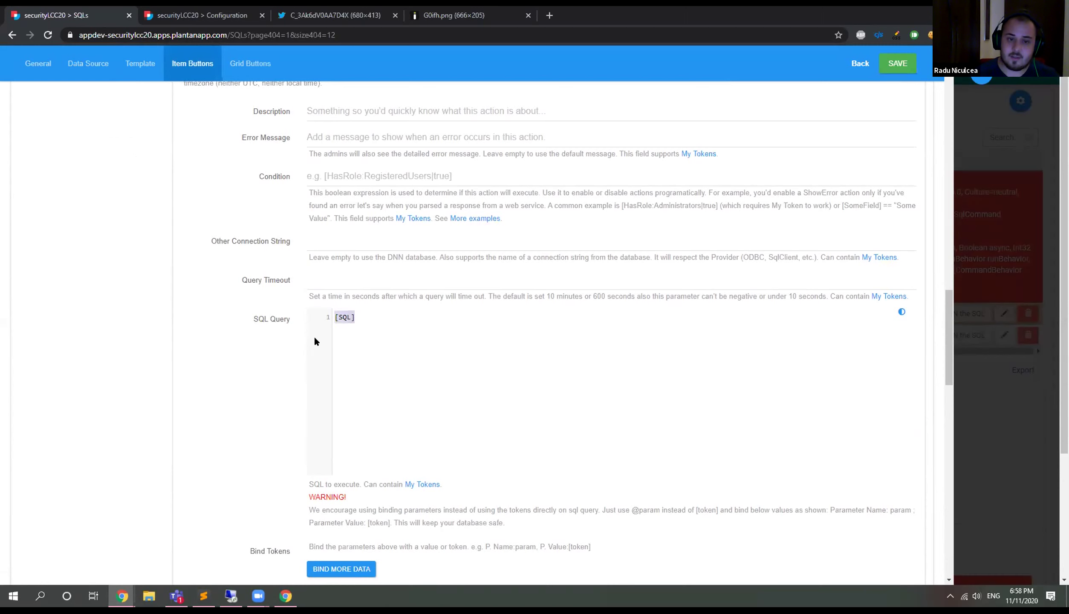
pyautogui.click(361, 329)
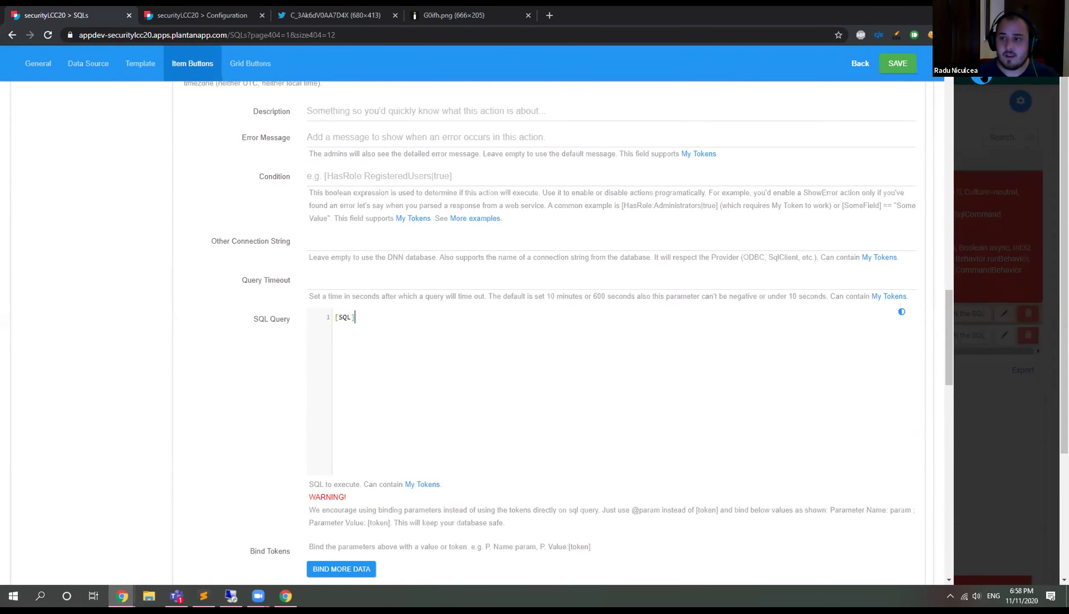
pyautogui.press('Escape')
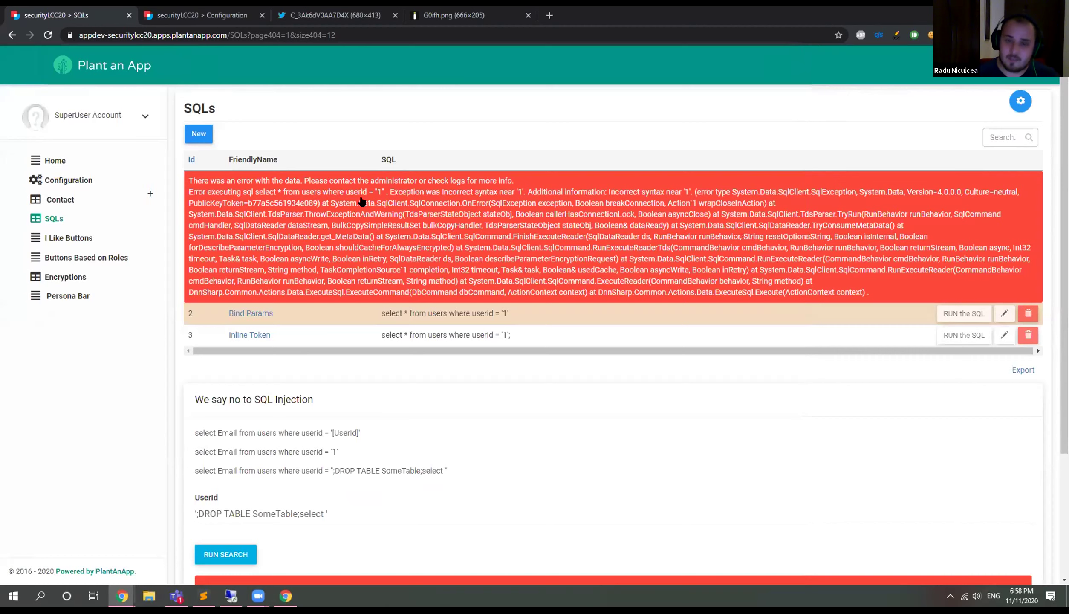
# Reload the SQLs page so the PAP, Bind Params and Inline Token queries show without errors.
pyautogui.press('F5')
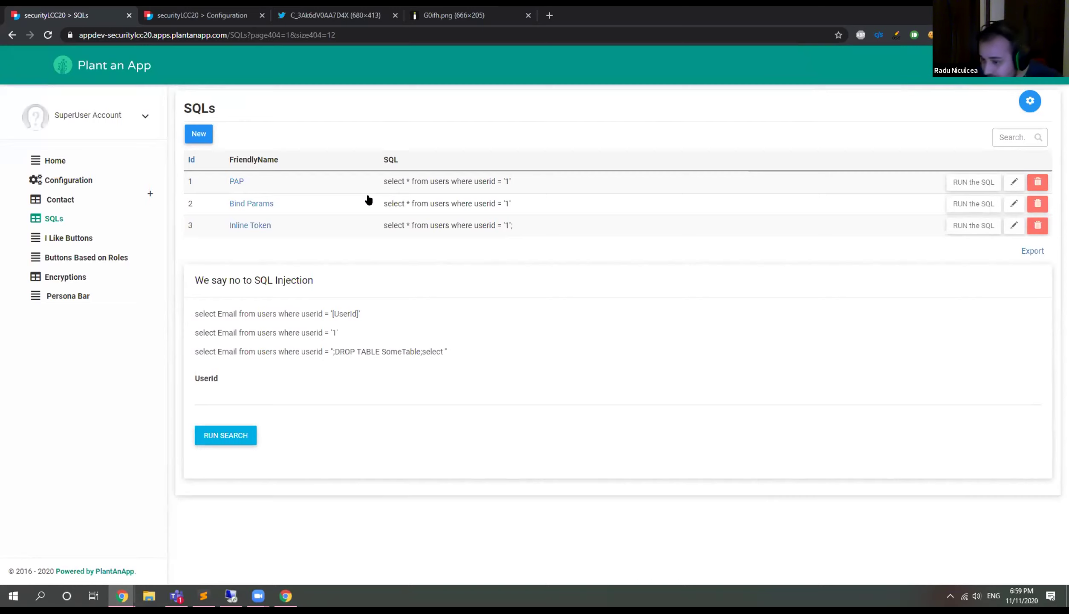
# Go to the Encryptions page from the left sidebar.
pyautogui.click(76, 277)
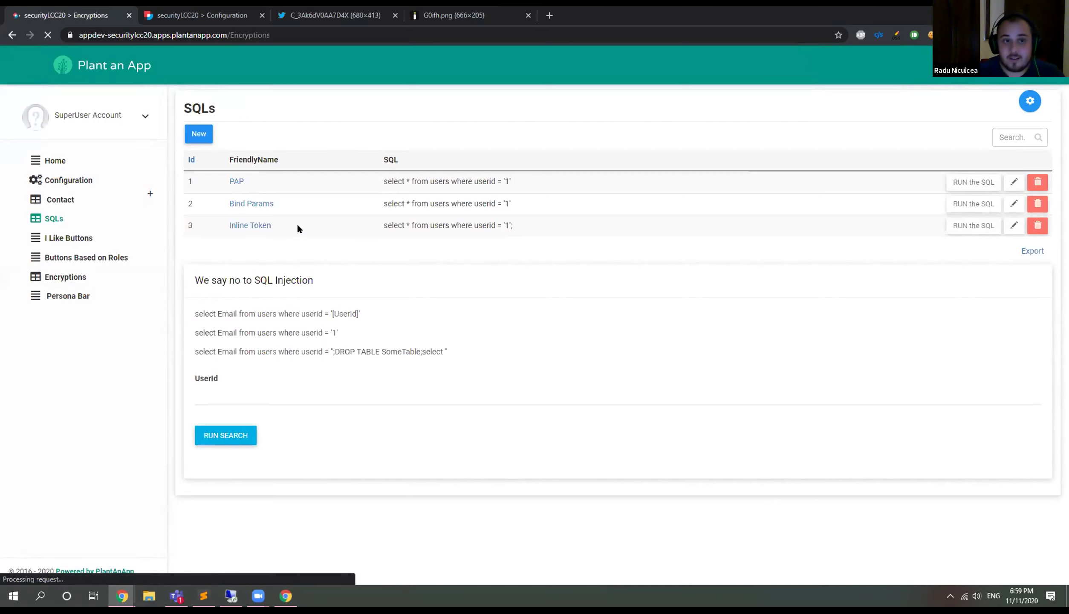